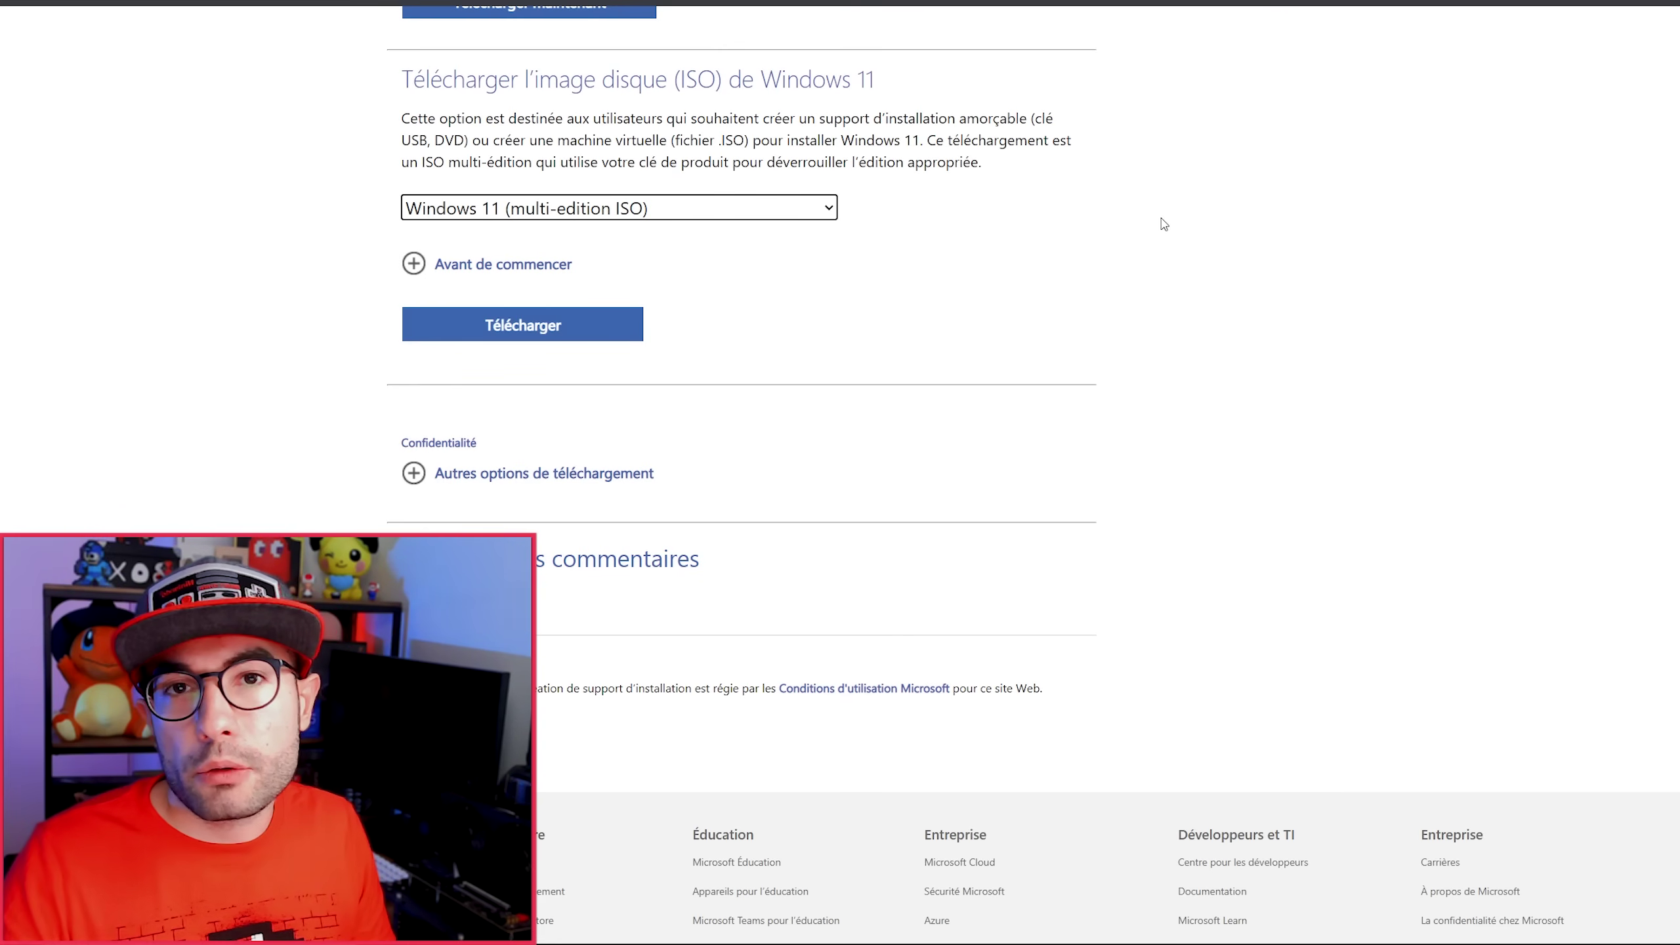
- Request the Windows 11 multi-edition ISO download and choose Anglais (États-Unis) as the product language
{"action": "scroll", "coordinate": [742, 214], "scroll_direction": "down", "scroll_amount": 3}
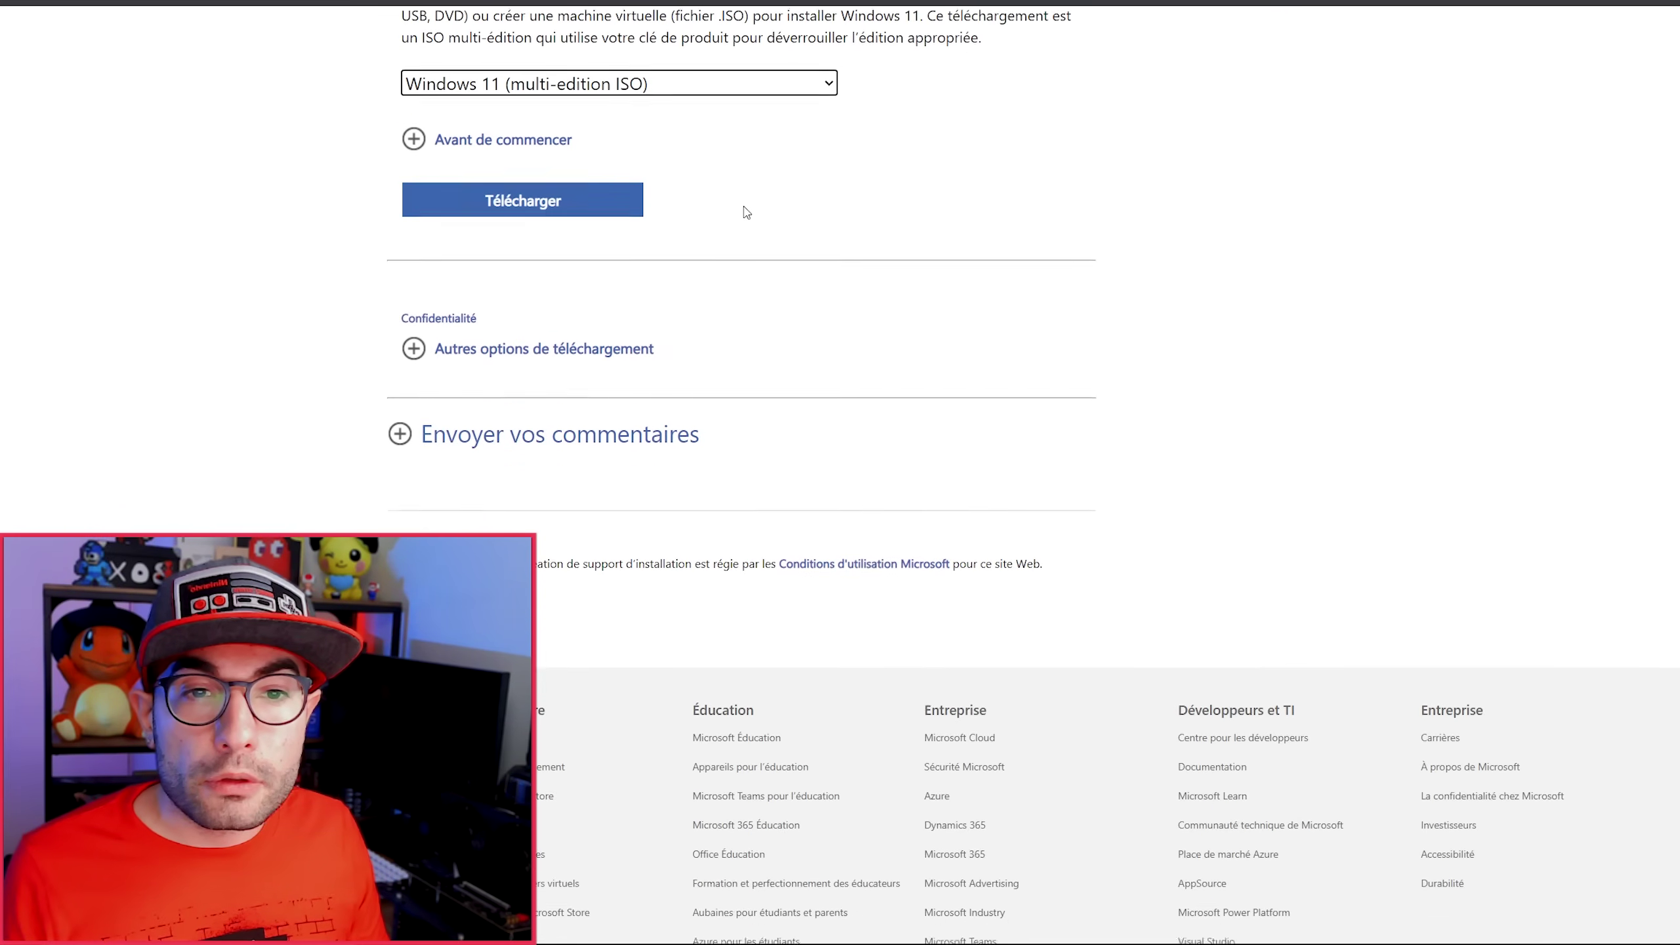
{"action": "left_click", "coordinate": [619, 151]}
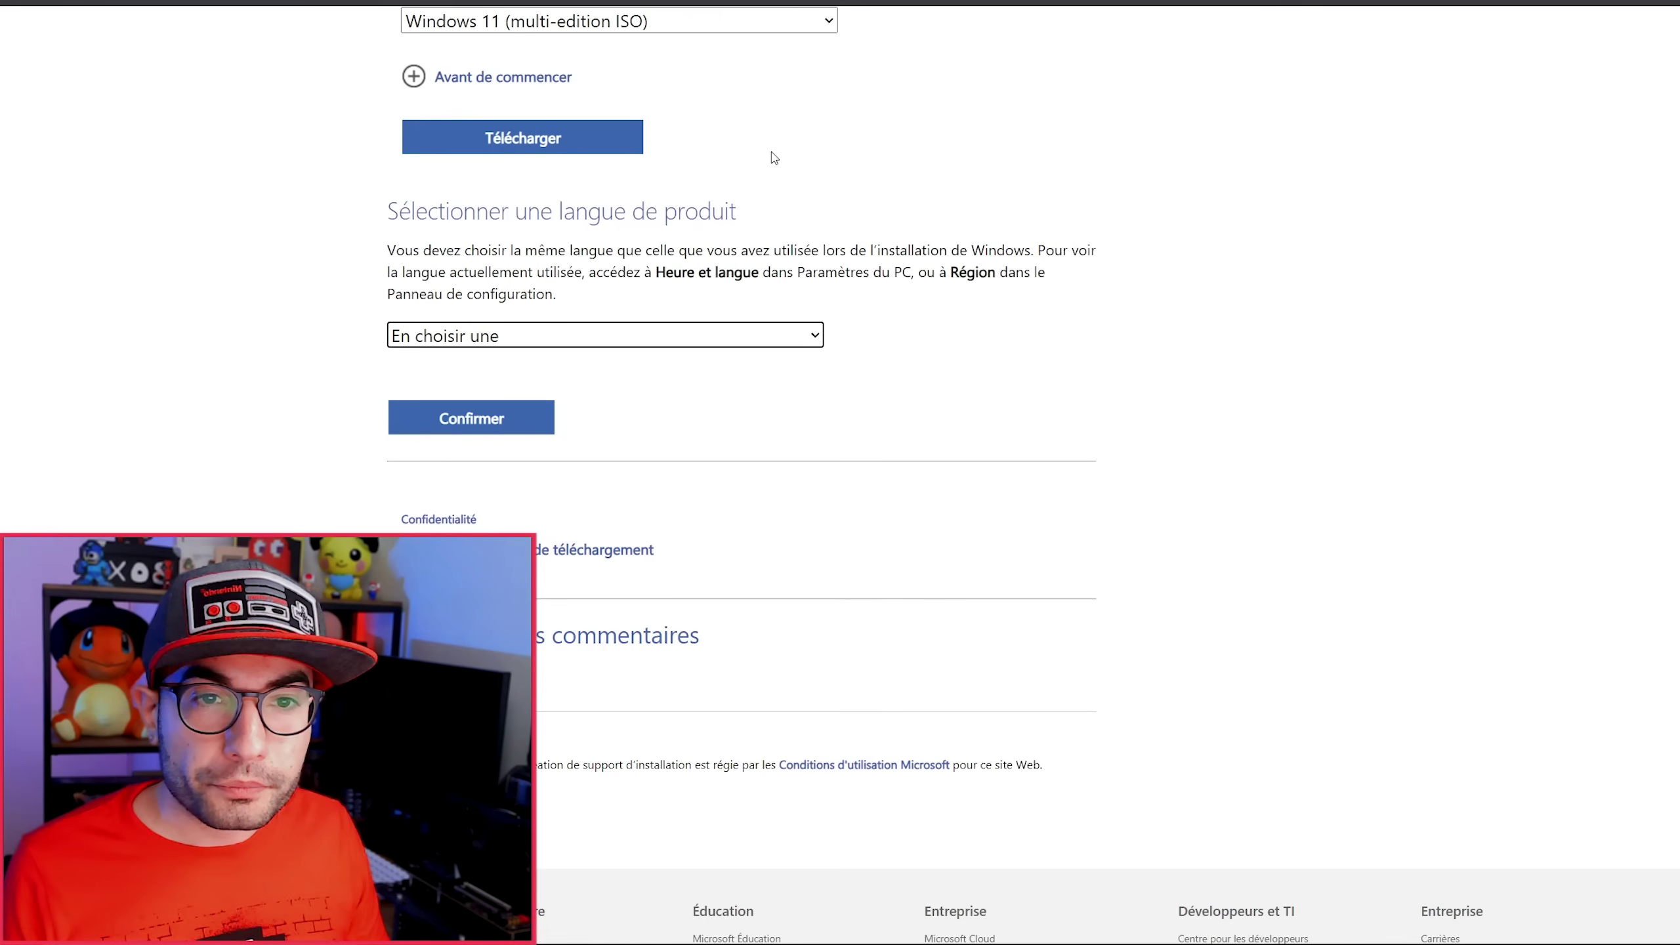
{"action": "scroll", "coordinate": [772, 158], "scroll_direction": "down", "scroll_amount": 3}
{"action": "scroll", "coordinate": [770, 159], "scroll_direction": "up", "scroll_amount": 1}
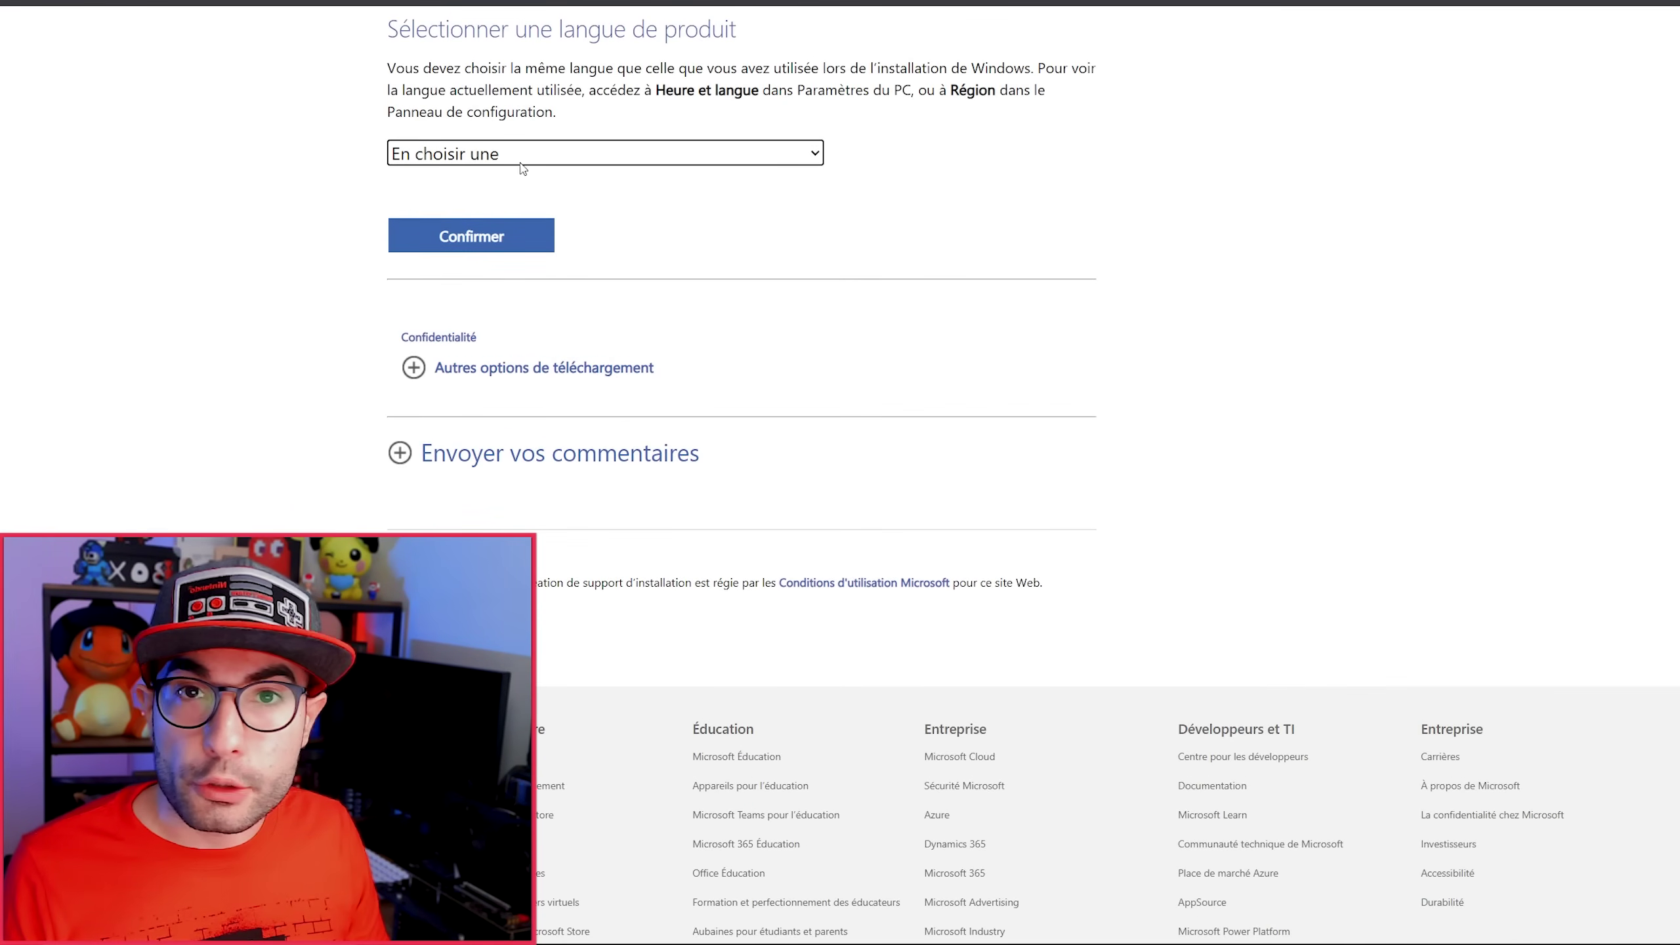
{"action": "left_click", "coordinate": [728, 159]}
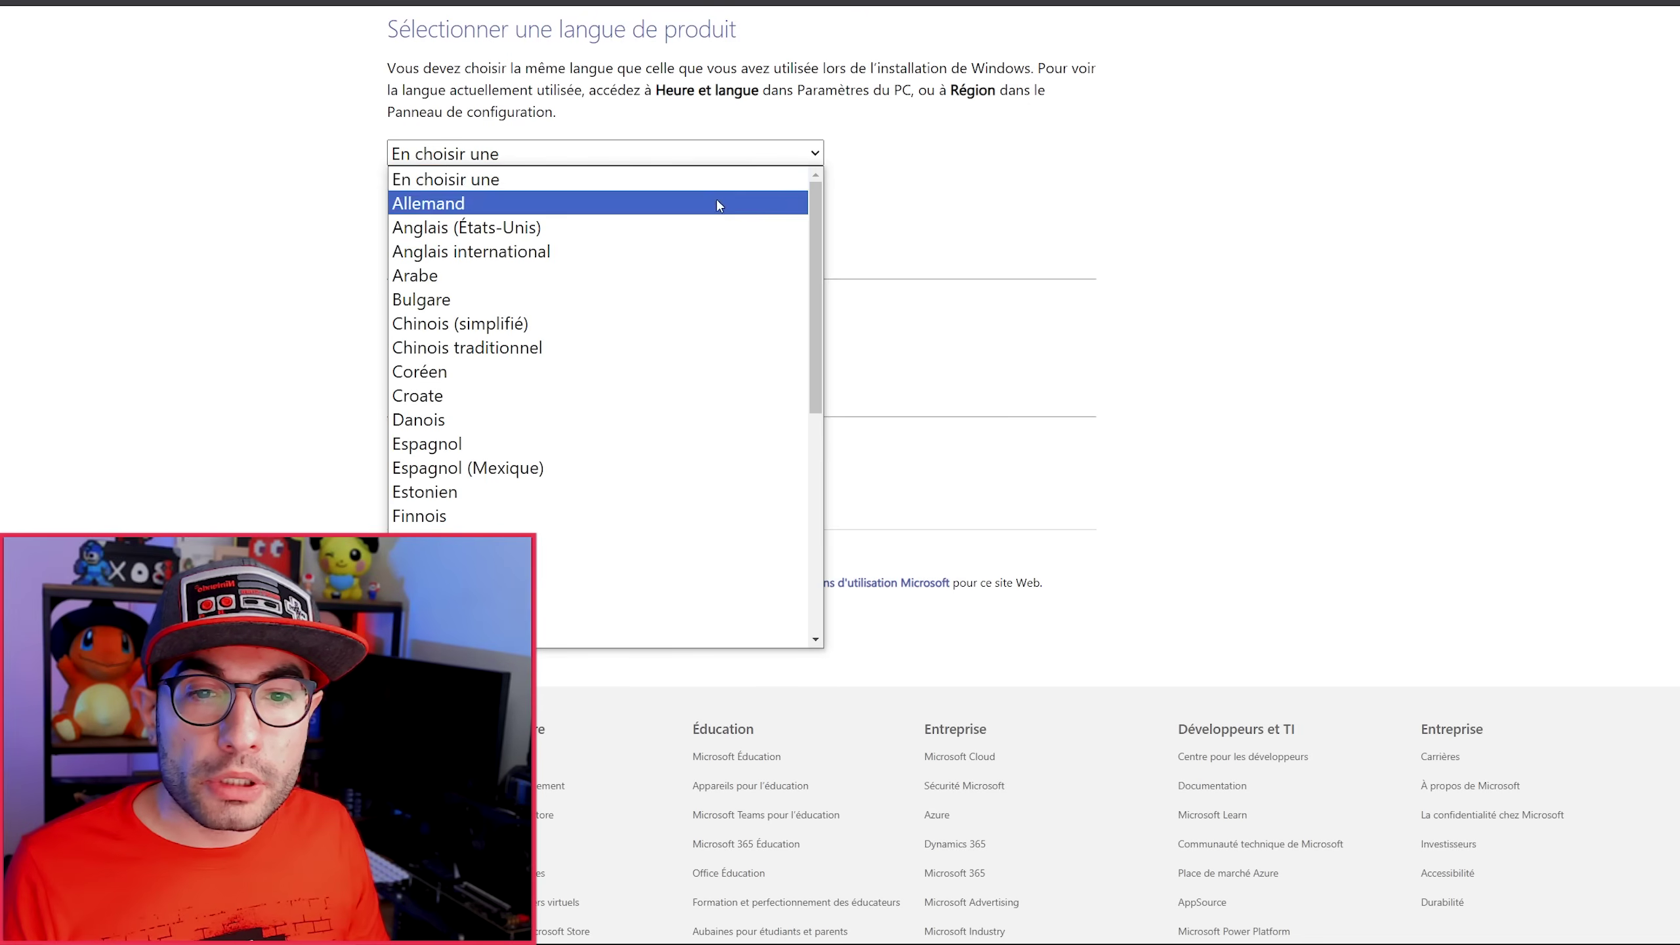
{"action": "scroll", "coordinate": [710, 211], "scroll_direction": "down", "scroll_amount": 6}
{"action": "scroll", "coordinate": [681, 245], "scroll_direction": "up", "scroll_amount": 3}
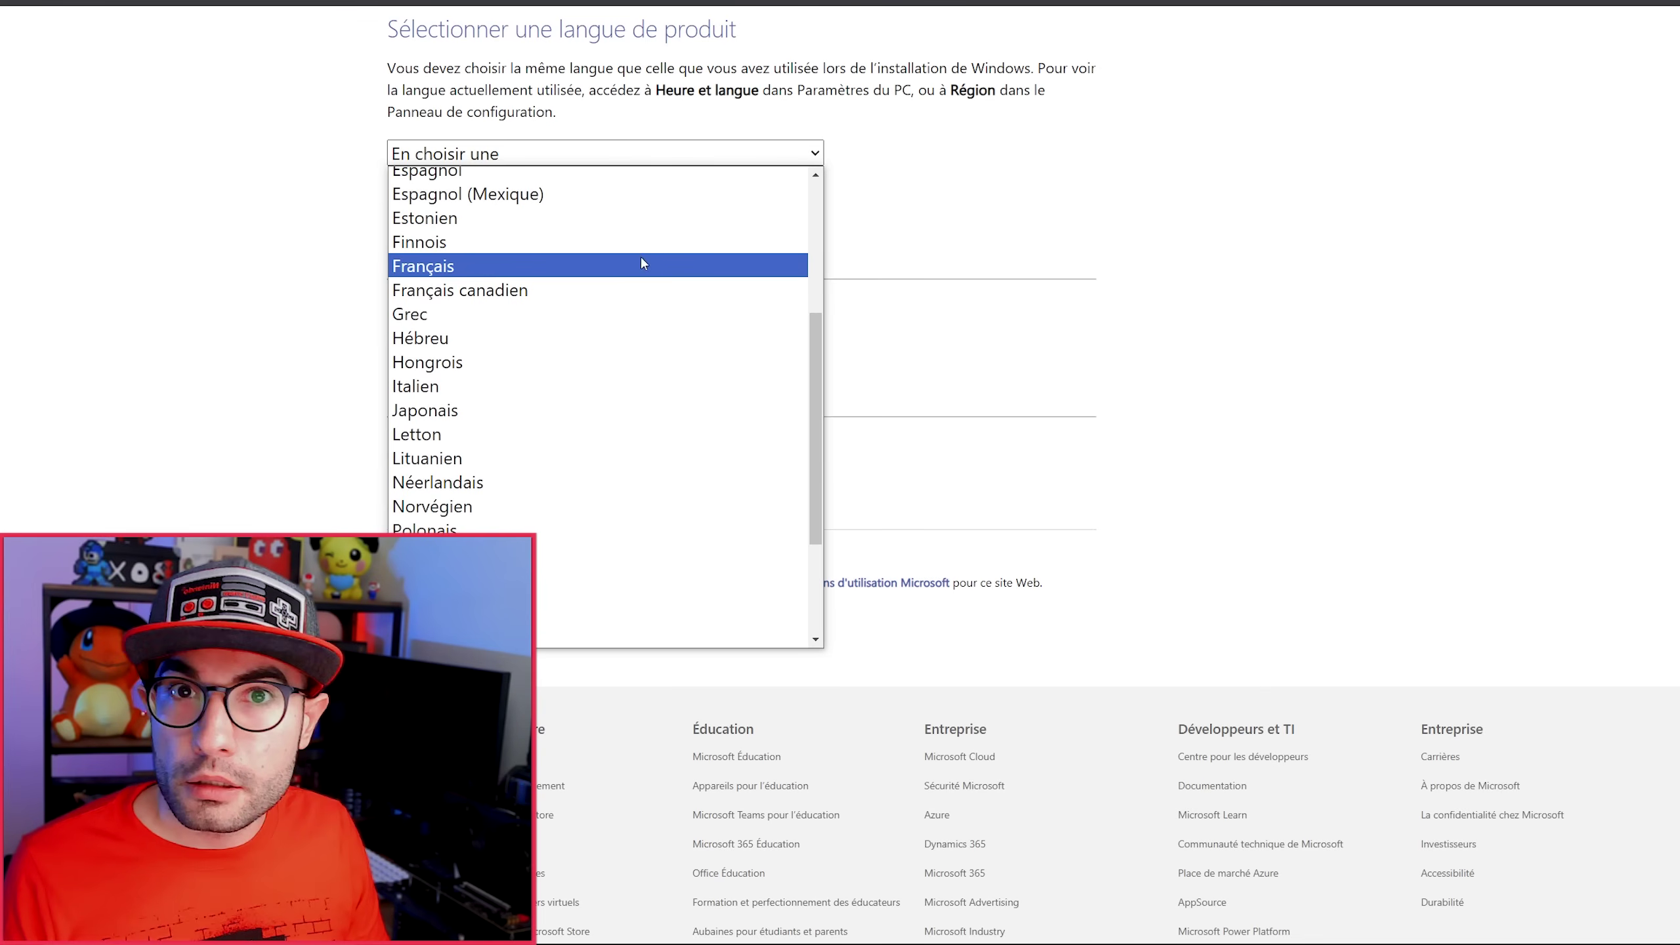
{"action": "scroll", "coordinate": [648, 278], "scroll_direction": "up", "scroll_amount": 4}
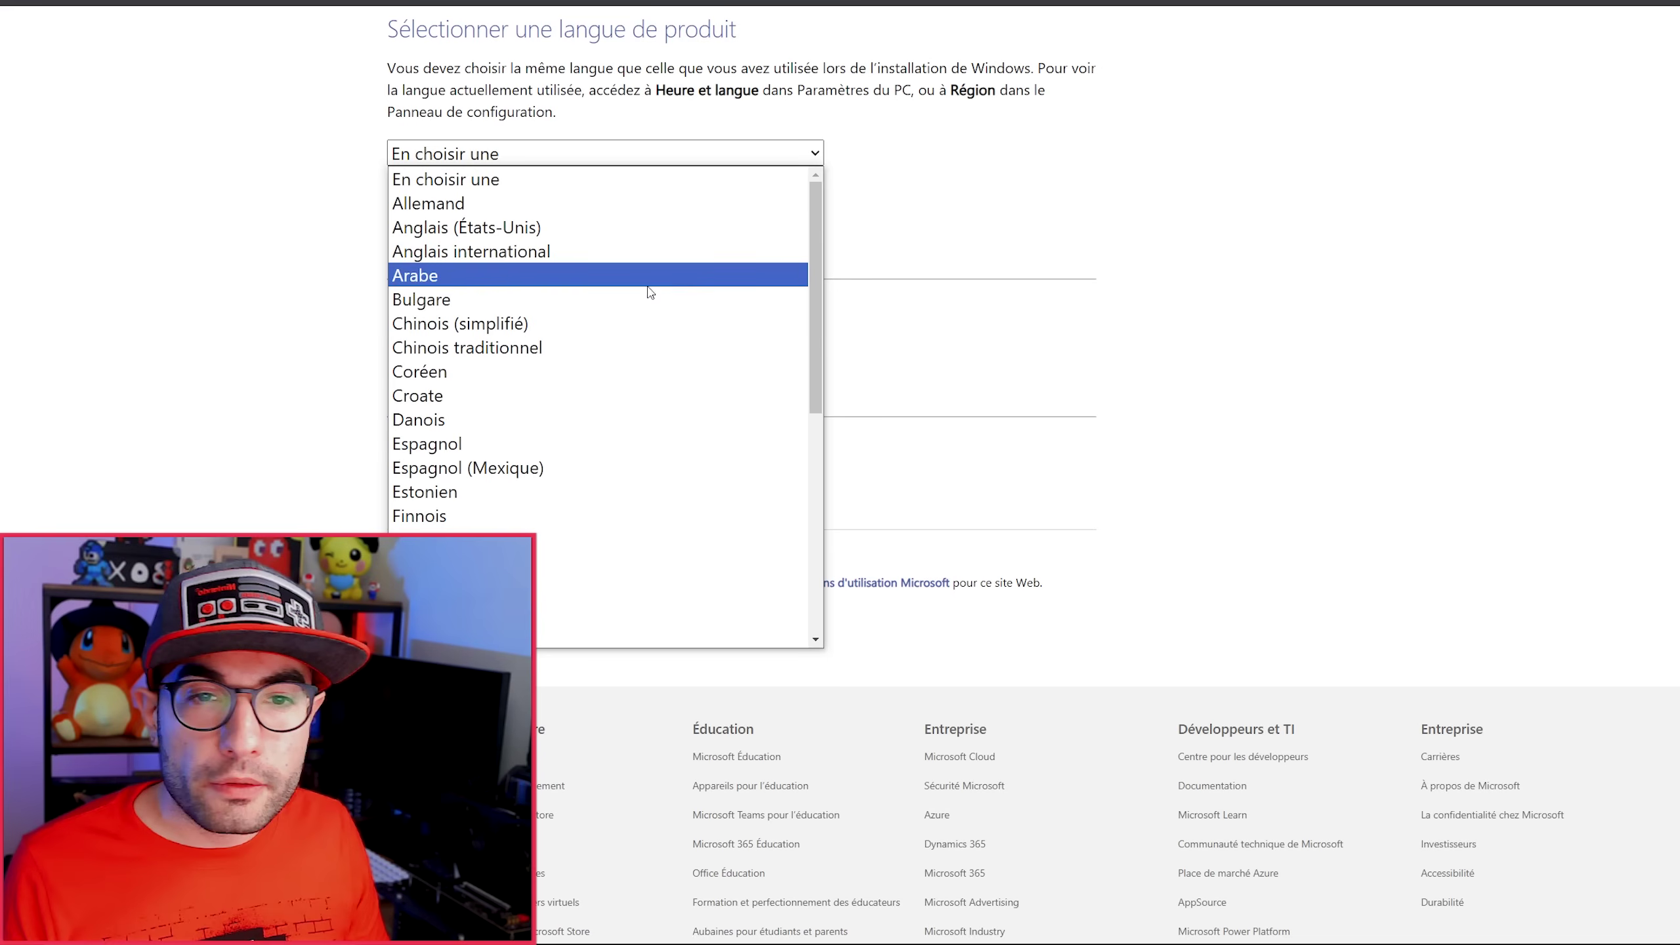
{"action": "left_click", "coordinate": [613, 229]}
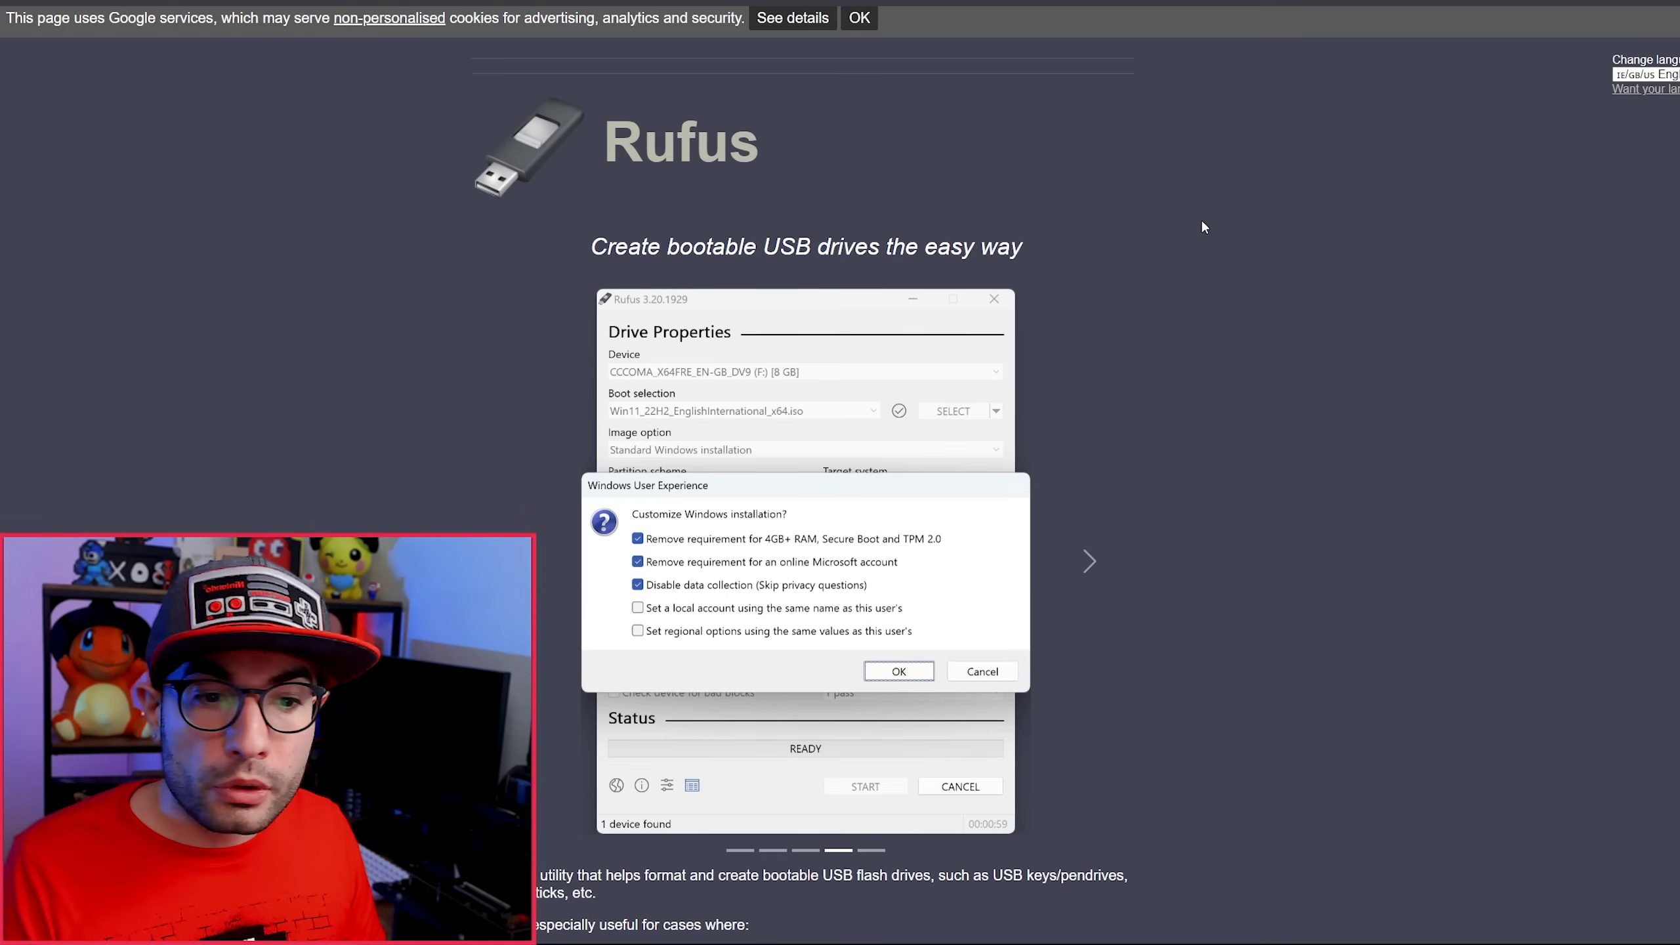
- Find the latest releases in the download section of the Rufus website
{"action": "scroll", "coordinate": [1202, 226], "scroll_direction": "down", "scroll_amount": 3}
{"action": "scroll", "coordinate": [1202, 227], "scroll_direction": "down", "scroll_amount": 12}
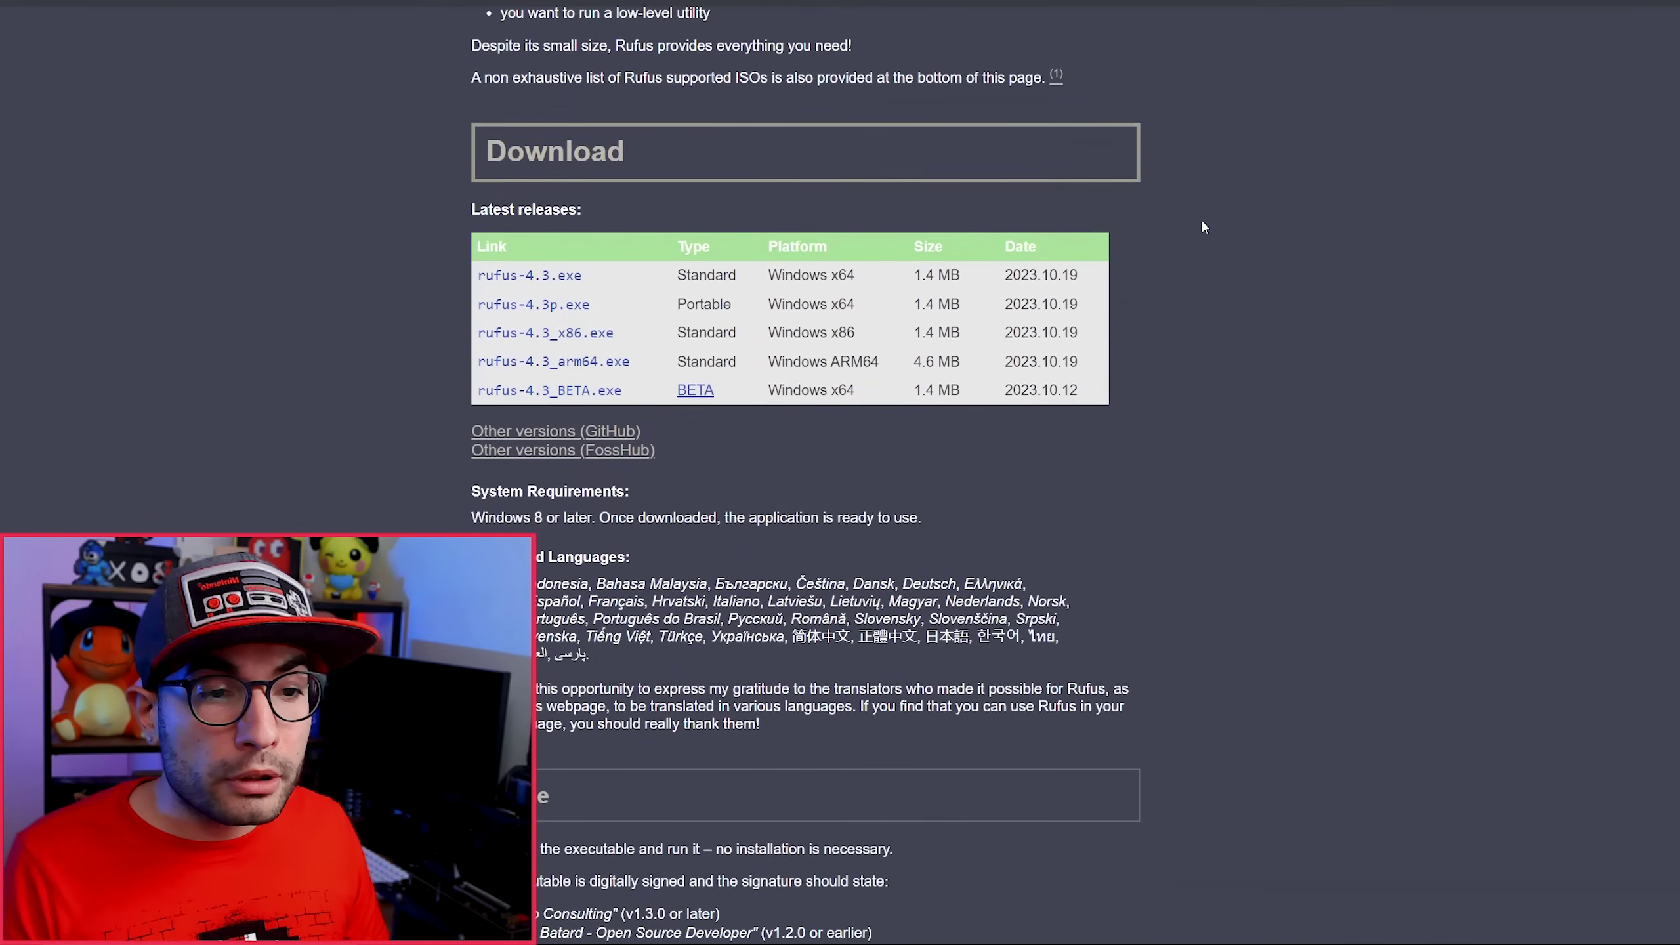
{"action": "scroll", "coordinate": [1203, 223], "scroll_direction": "down", "scroll_amount": 1}
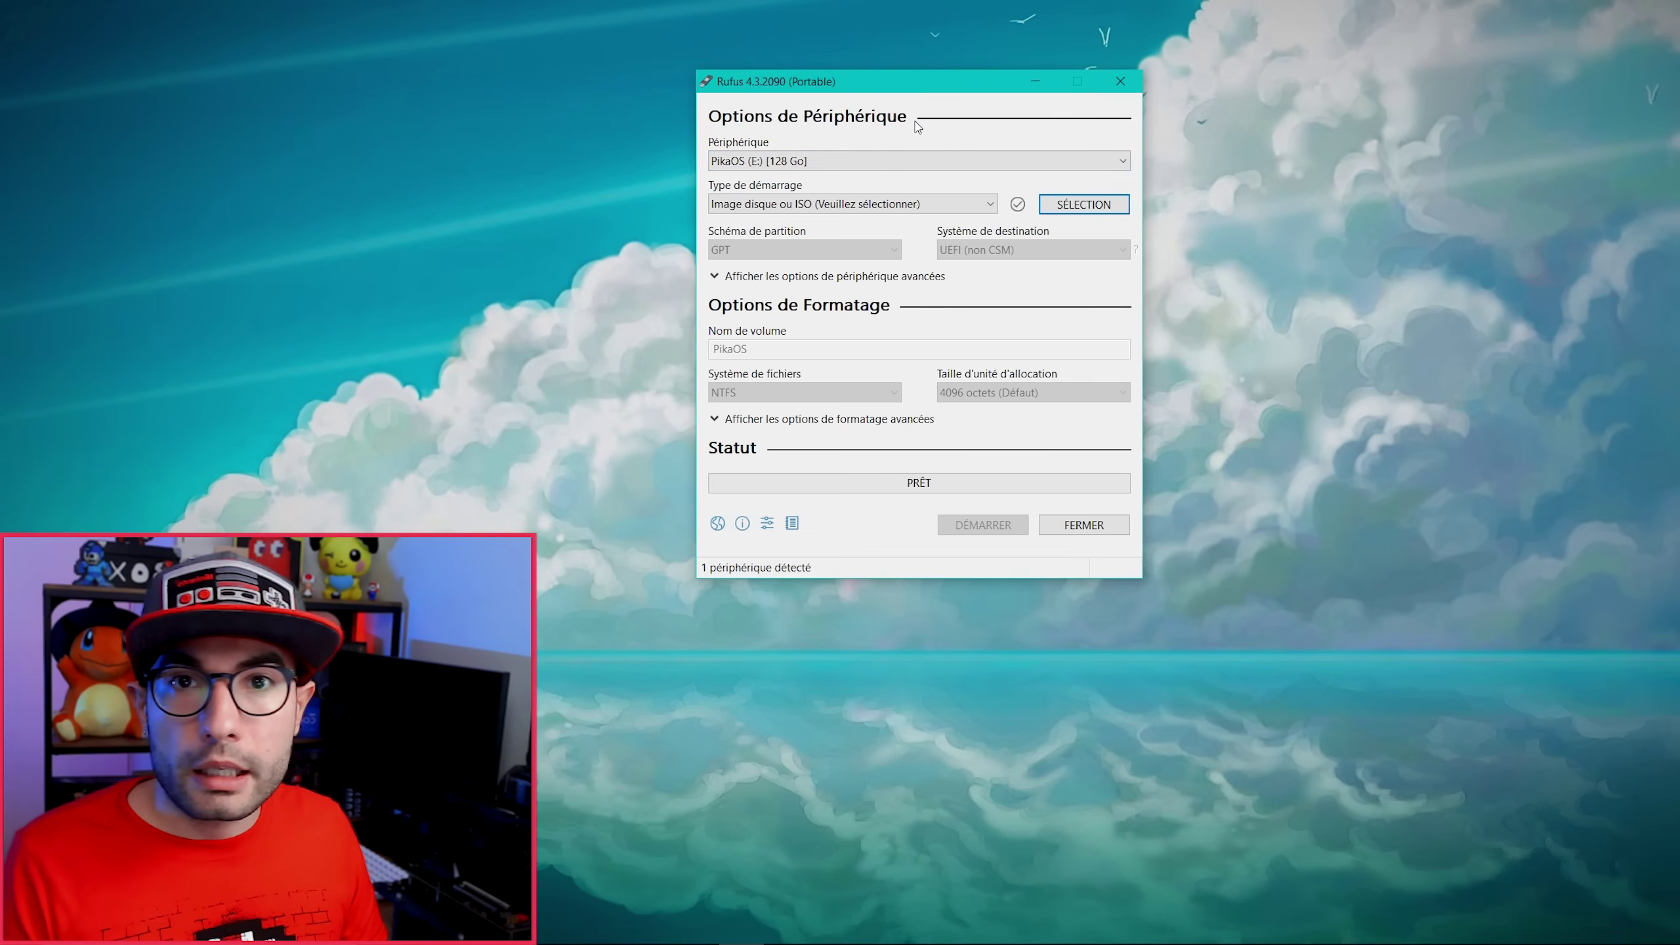
- In Rufus, load Win11_23H2_English_x64v2.iso as the boot image and choose GPT as the partition scheme
{"action": "left_click", "coordinate": [1085, 207]}
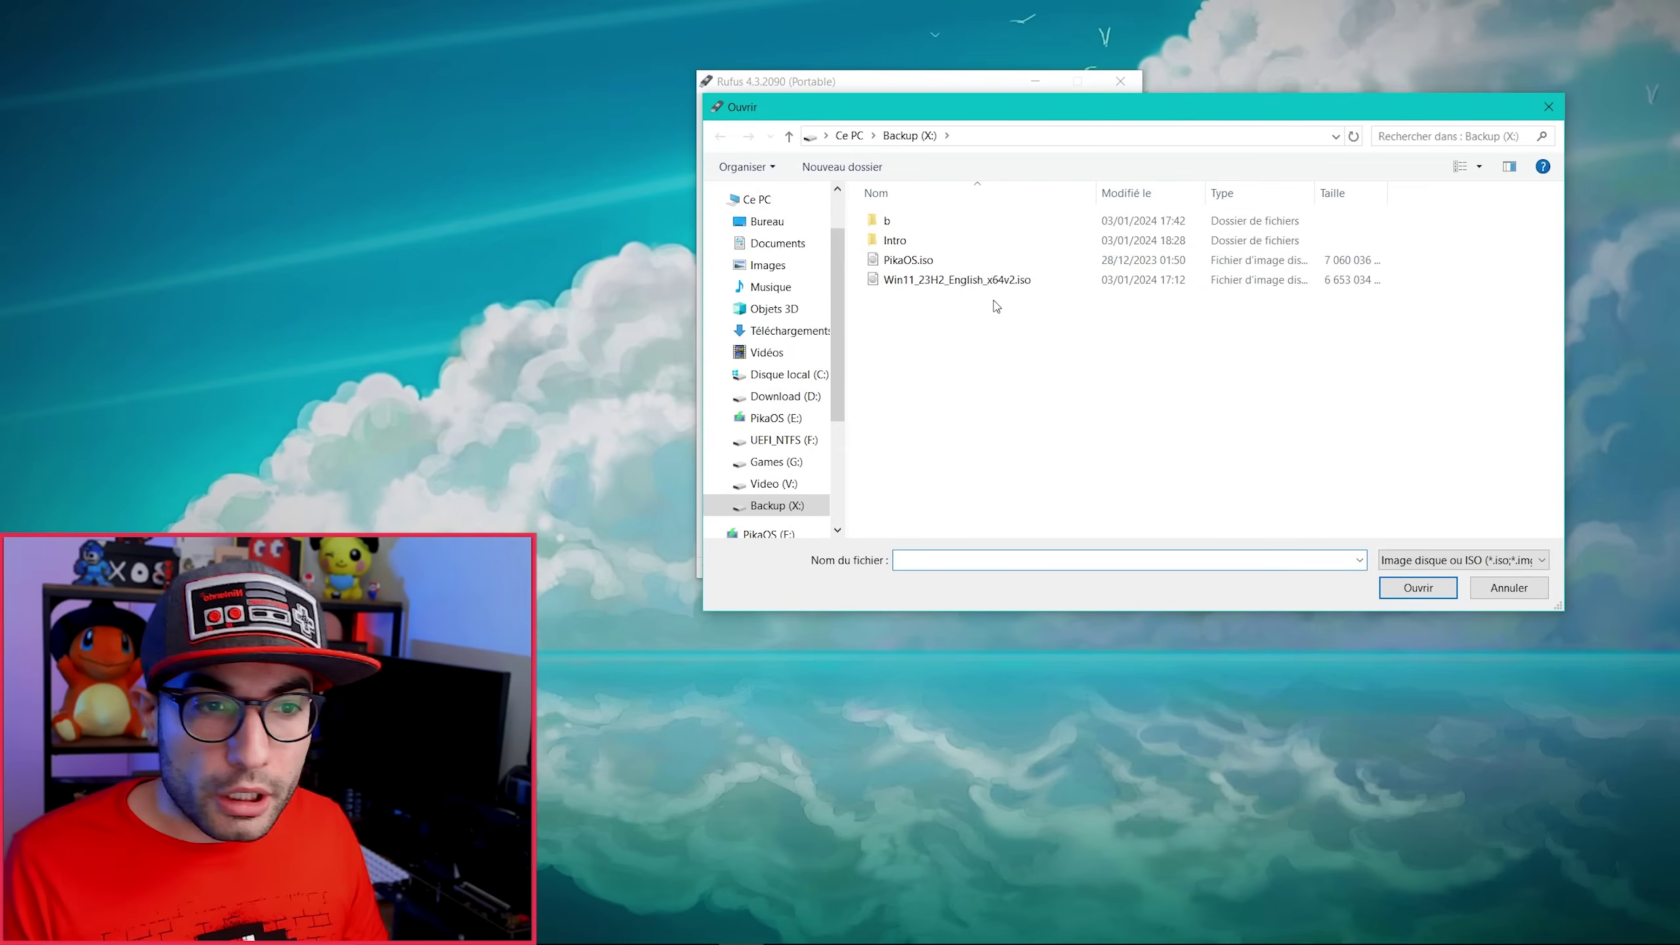
{"action": "left_click", "coordinate": [940, 281]}
{"action": "left_click", "coordinate": [1418, 587]}
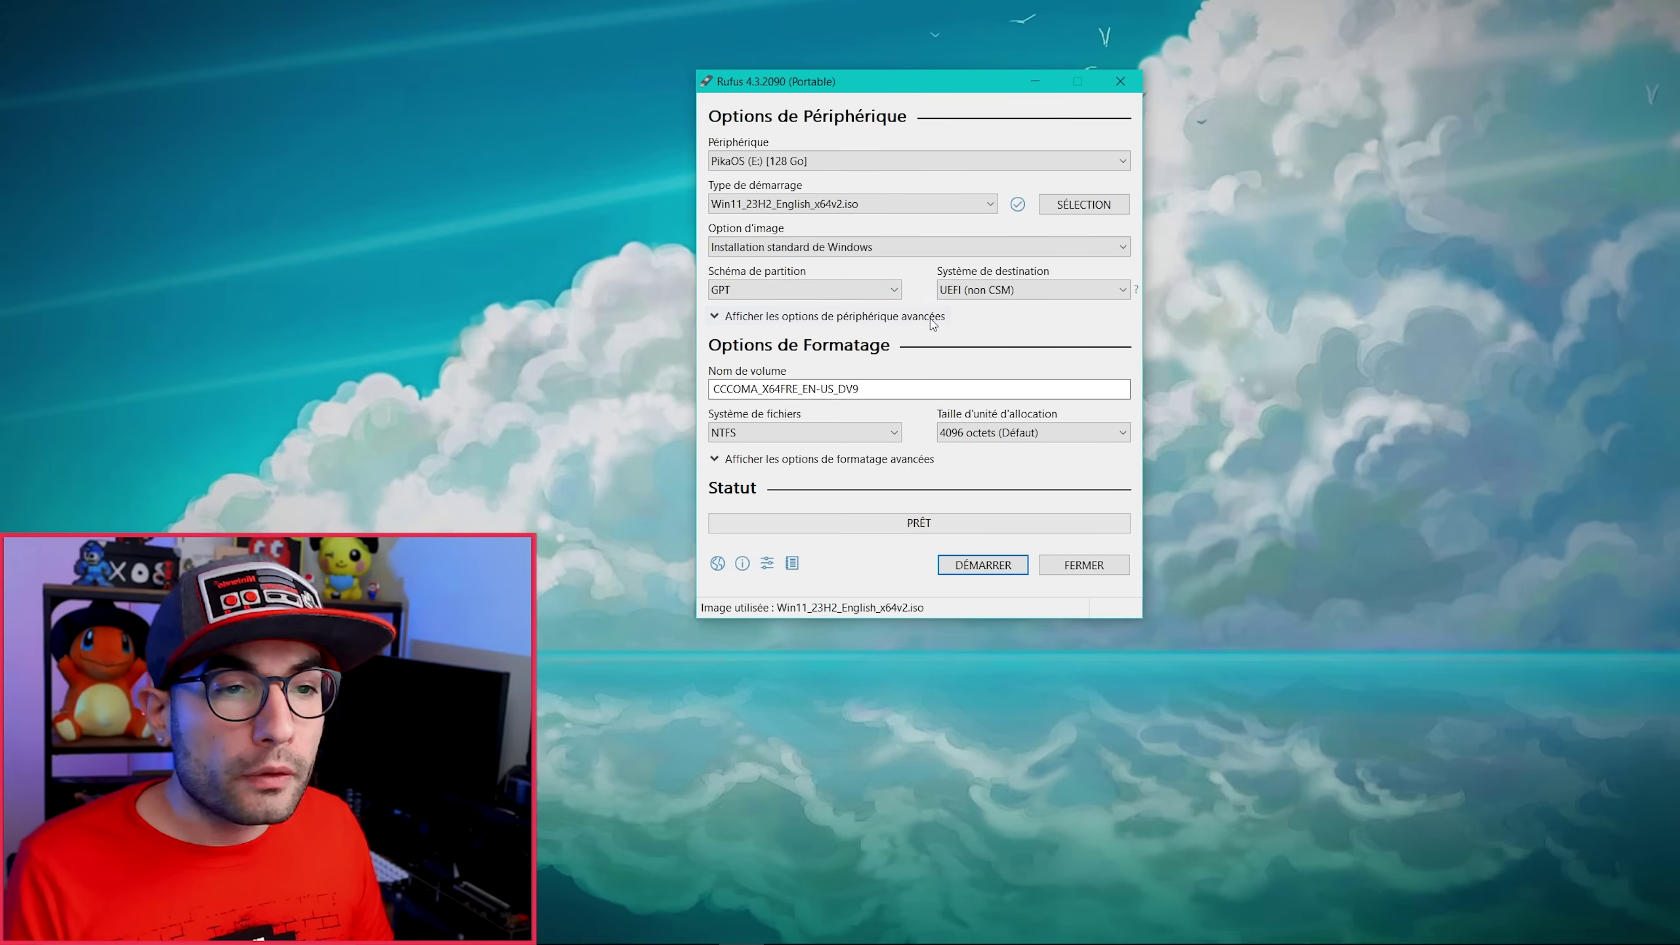
{"action": "left_click", "coordinate": [897, 288]}
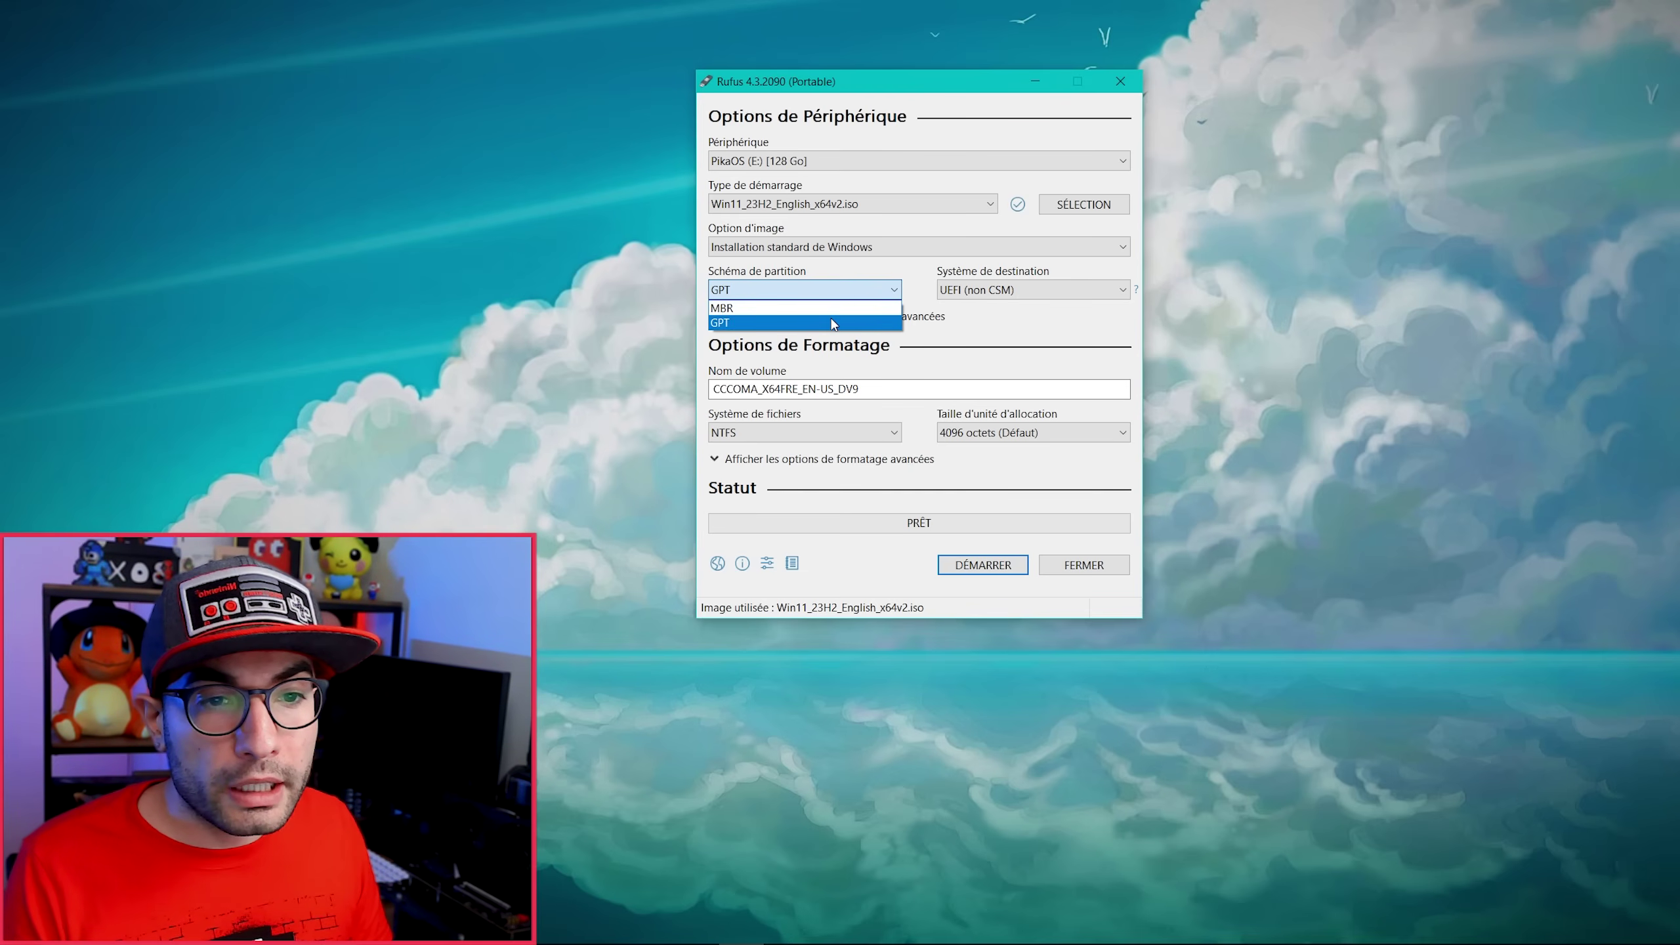
{"action": "left_click", "coordinate": [837, 322]}
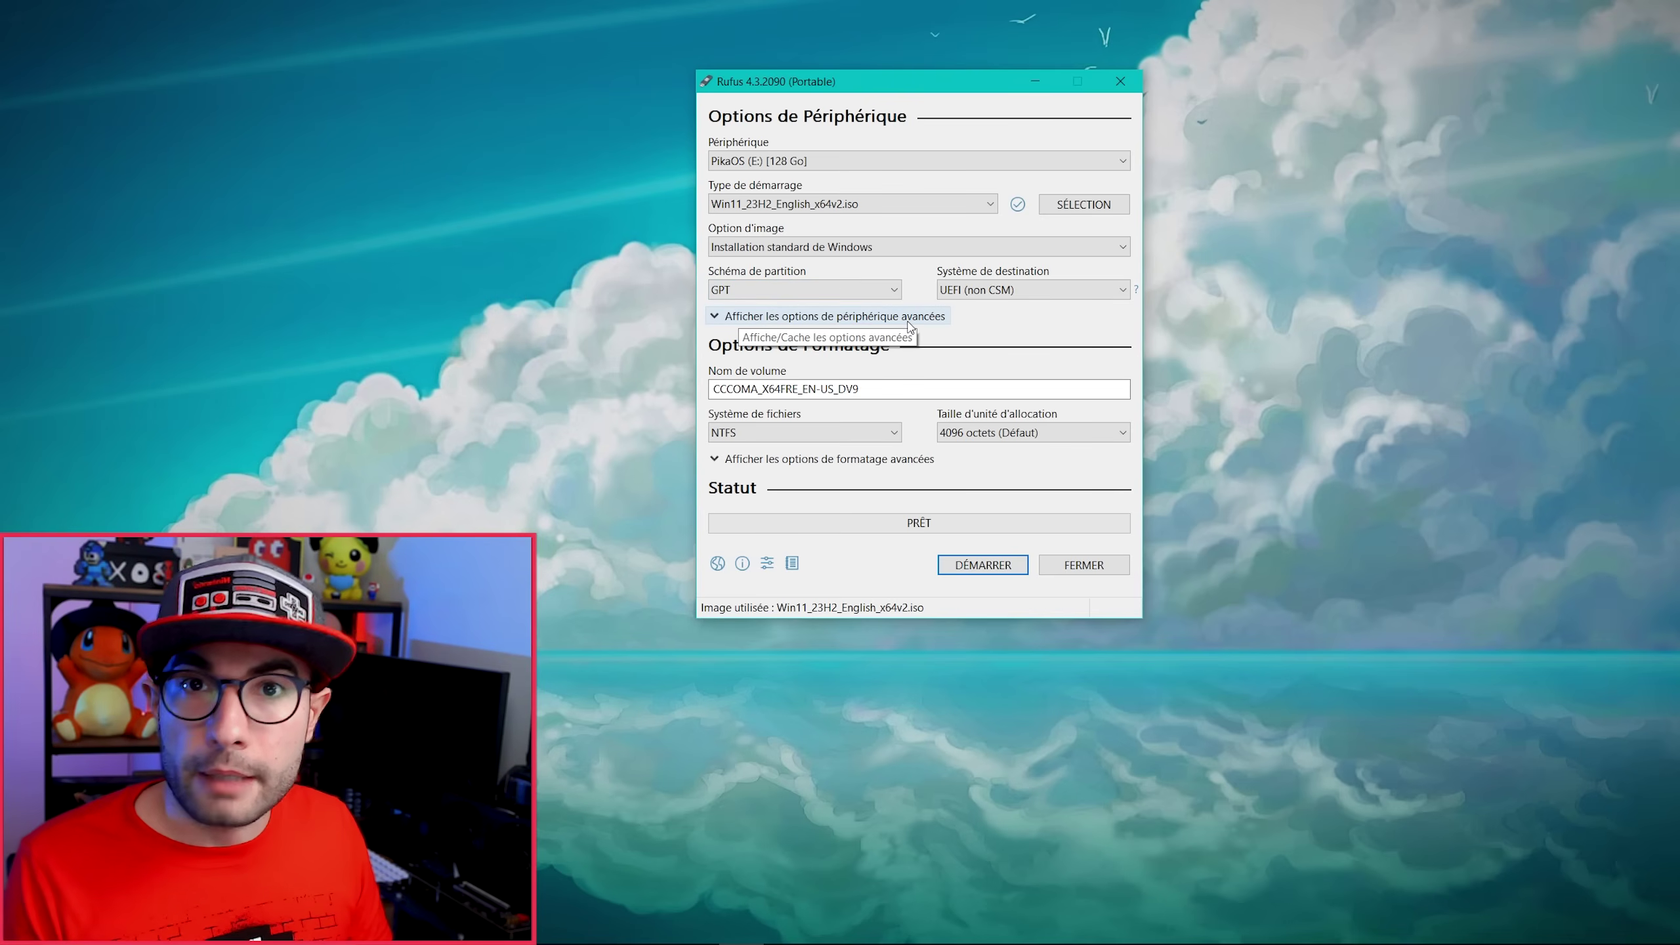
- Review the Windows installation customization options offered before writing the USB drive, and cancel
{"action": "left_click", "coordinate": [983, 565]}
{"action": "left_click_drag", "start_coordinate": [916, 257], "coordinate": [918, 104]}
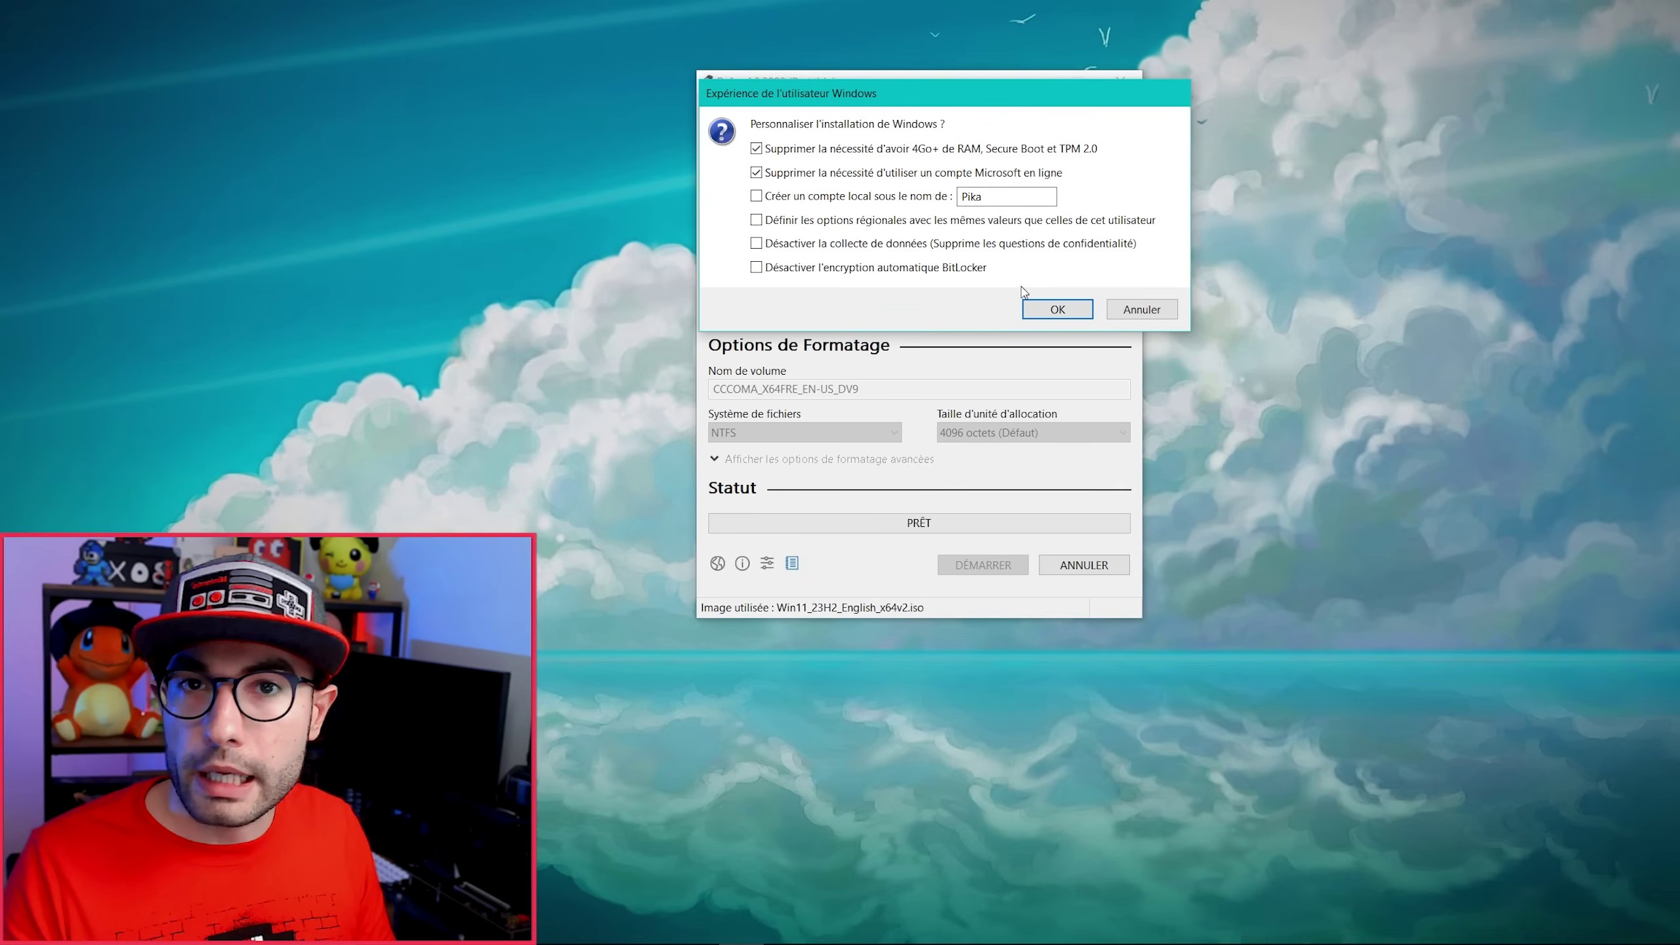
{"action": "left_click", "coordinate": [1141, 311]}
- Replace the boot image with PikaOS.iso
{"action": "left_click", "coordinate": [1092, 207]}
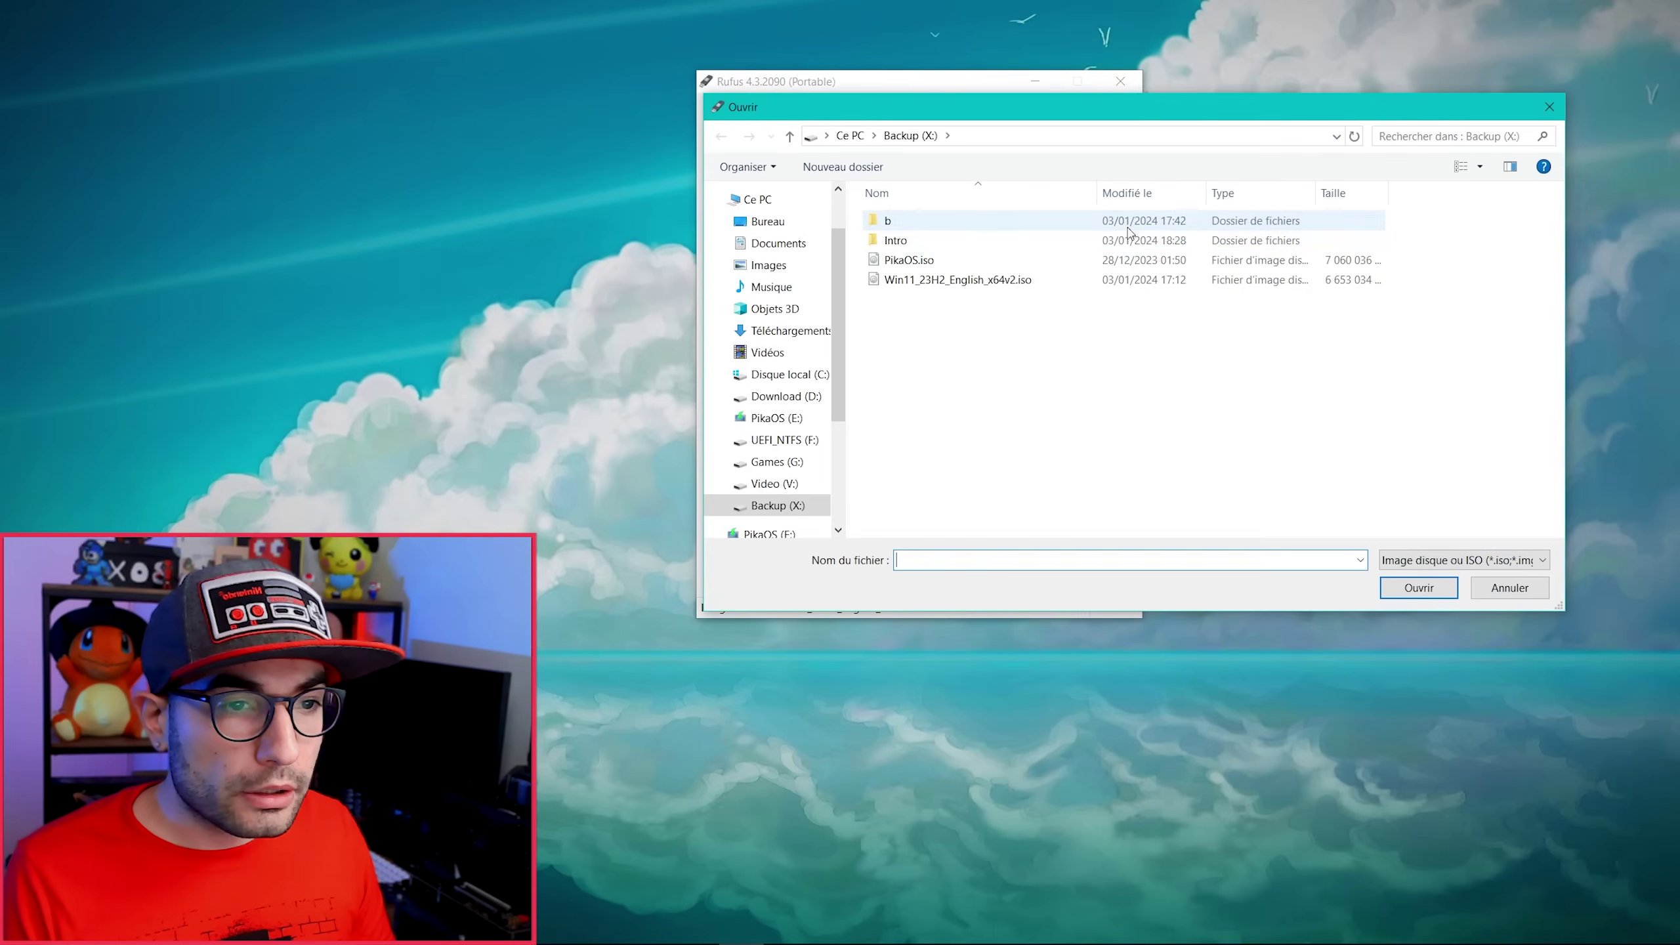
{"action": "left_click", "coordinate": [952, 259]}
{"action": "left_click", "coordinate": [1403, 587]}
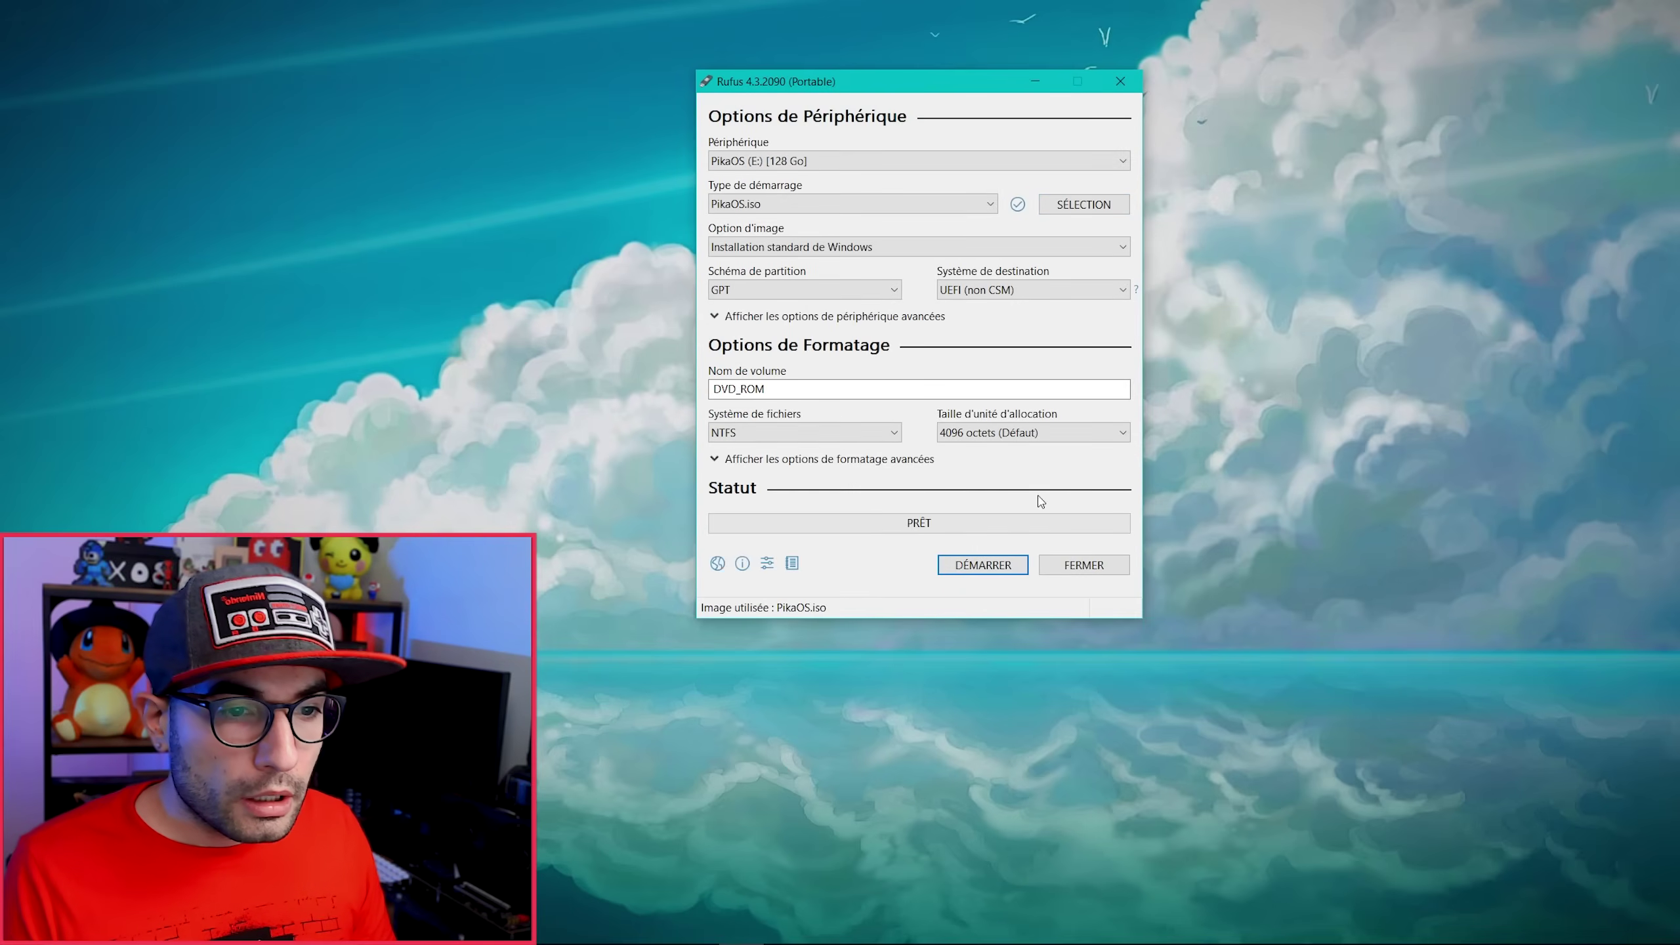
- Clear every Windows customization option for writing PikaOS.iso, and cancel the operation
{"action": "left_click", "coordinate": [981, 563]}
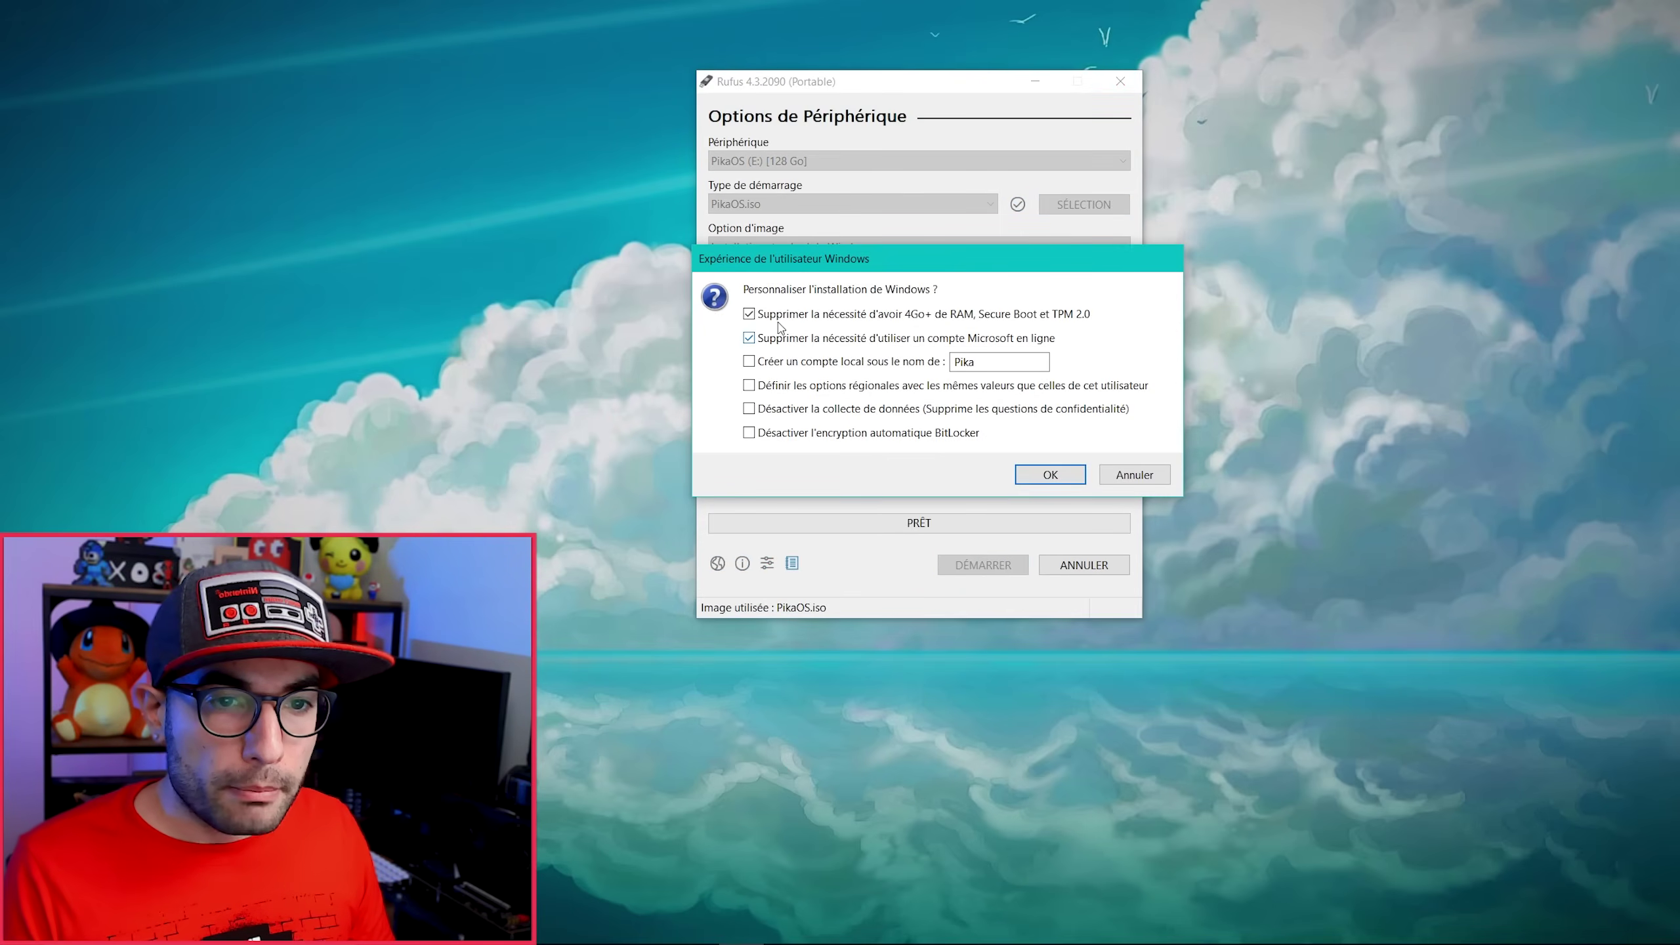
{"action": "left_click_drag", "start_coordinate": [930, 262], "coordinate": [963, 206]}
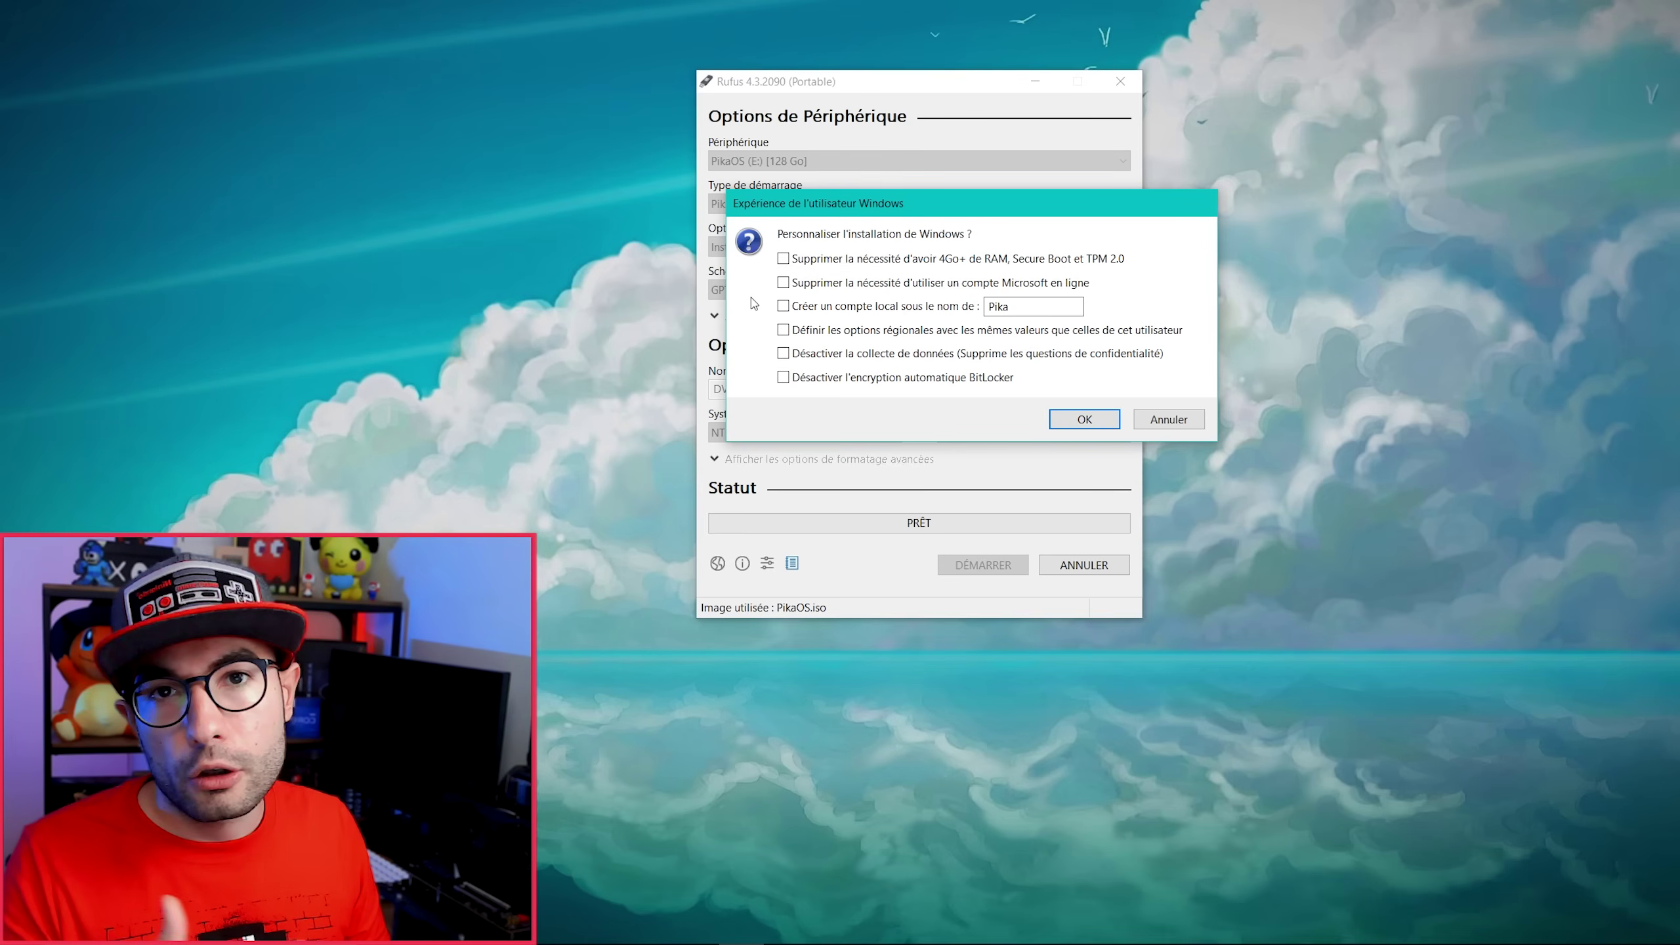
{"action": "left_click", "coordinate": [1165, 420]}
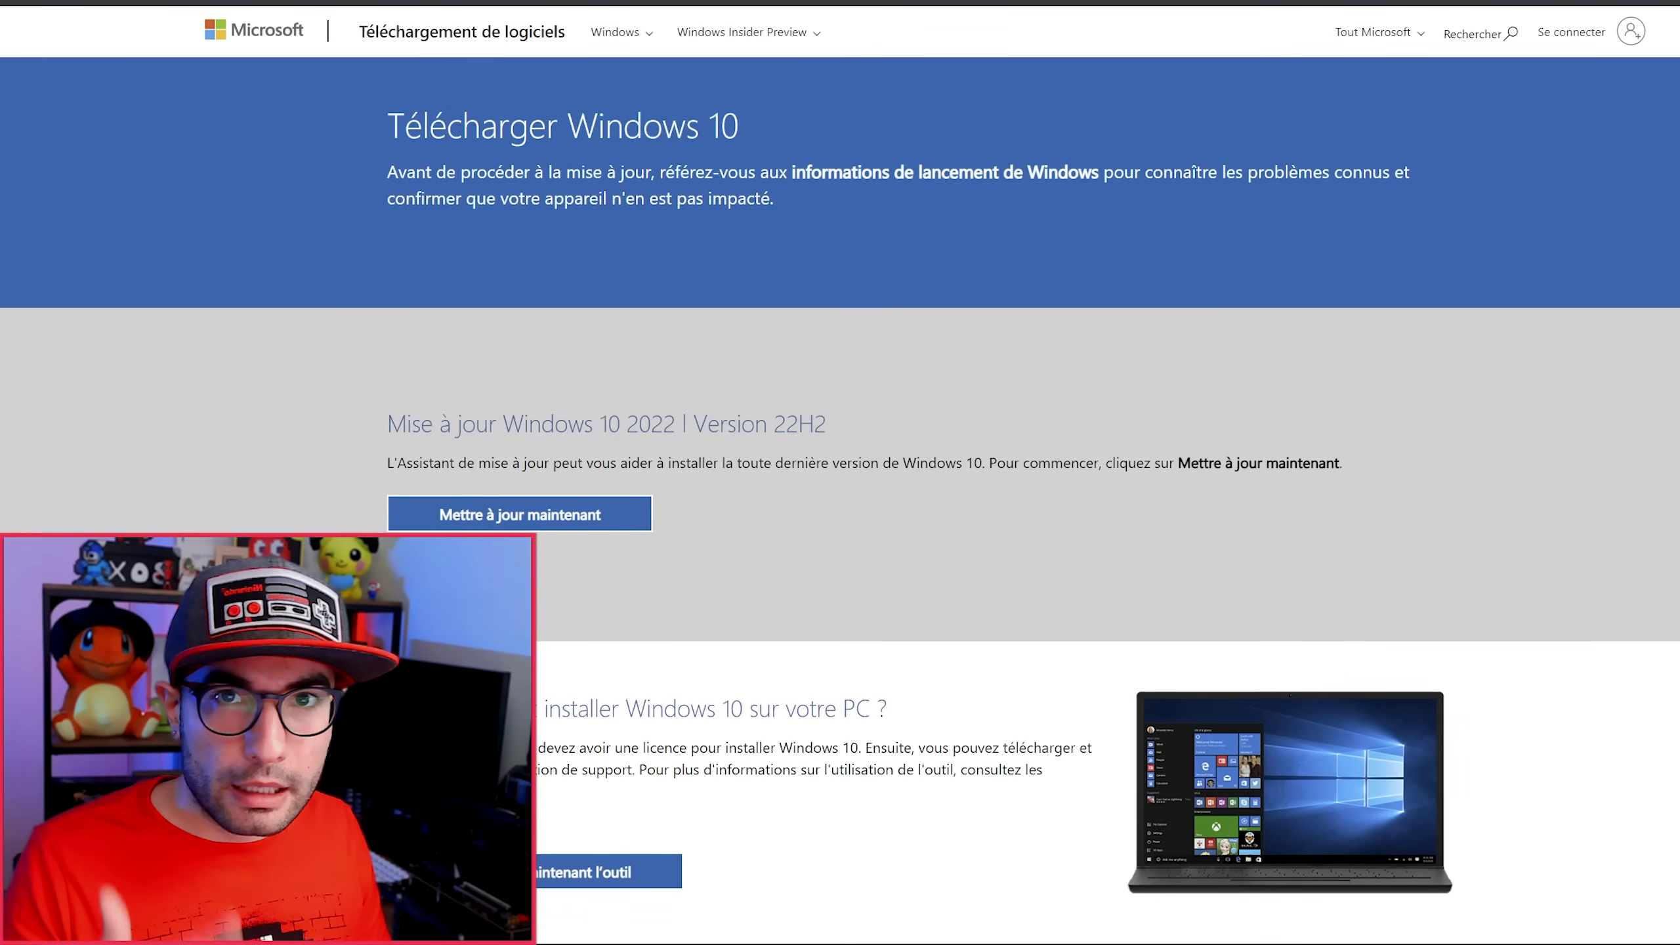
- Download the media creation tool from Microsoft's Windows 10 download page
{"action": "scroll", "coordinate": [1315, 201], "scroll_direction": "down", "scroll_amount": 6}
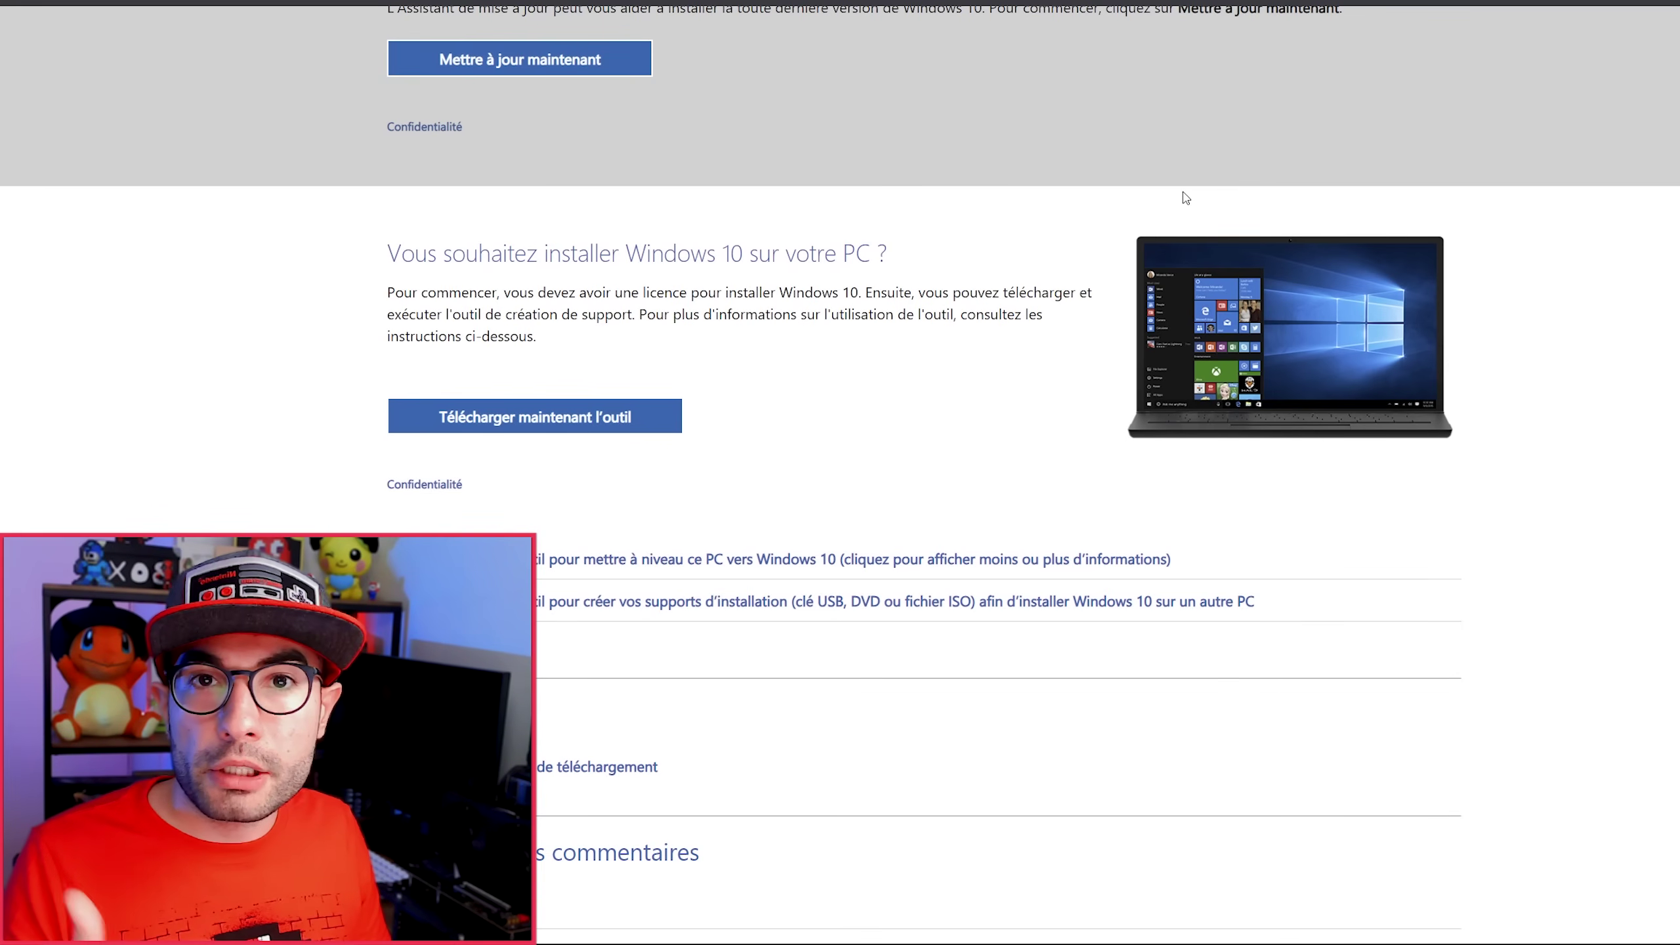
{"action": "scroll", "coordinate": [937, 218], "scroll_direction": "down", "scroll_amount": 2}
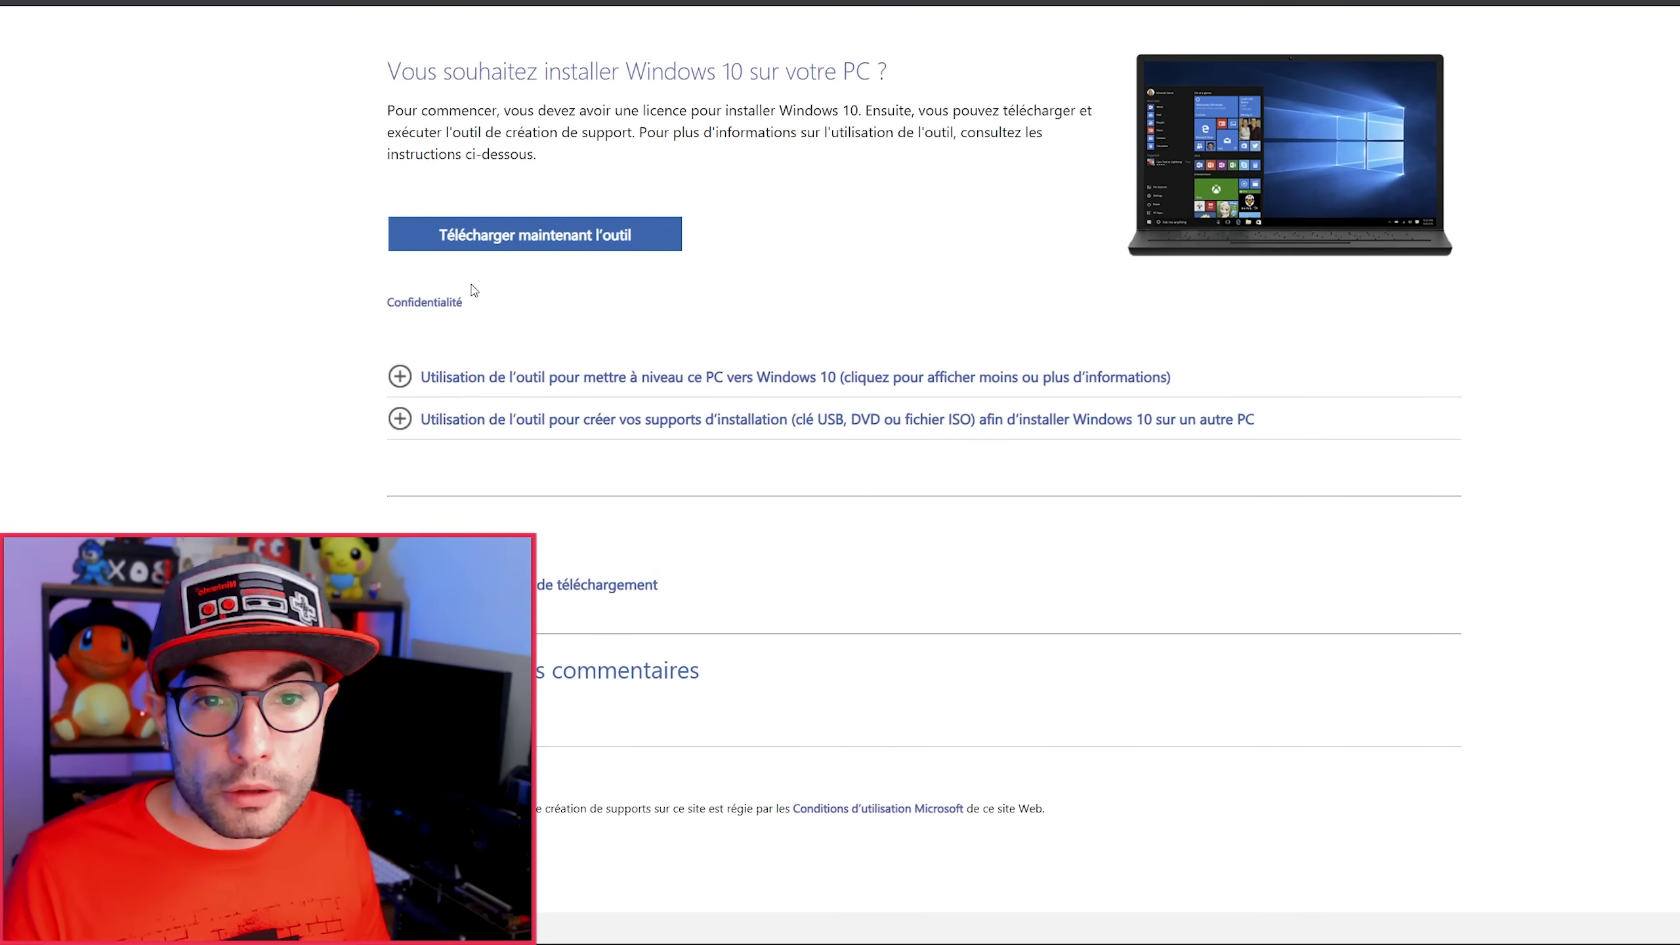
{"action": "left_click", "coordinate": [529, 219]}
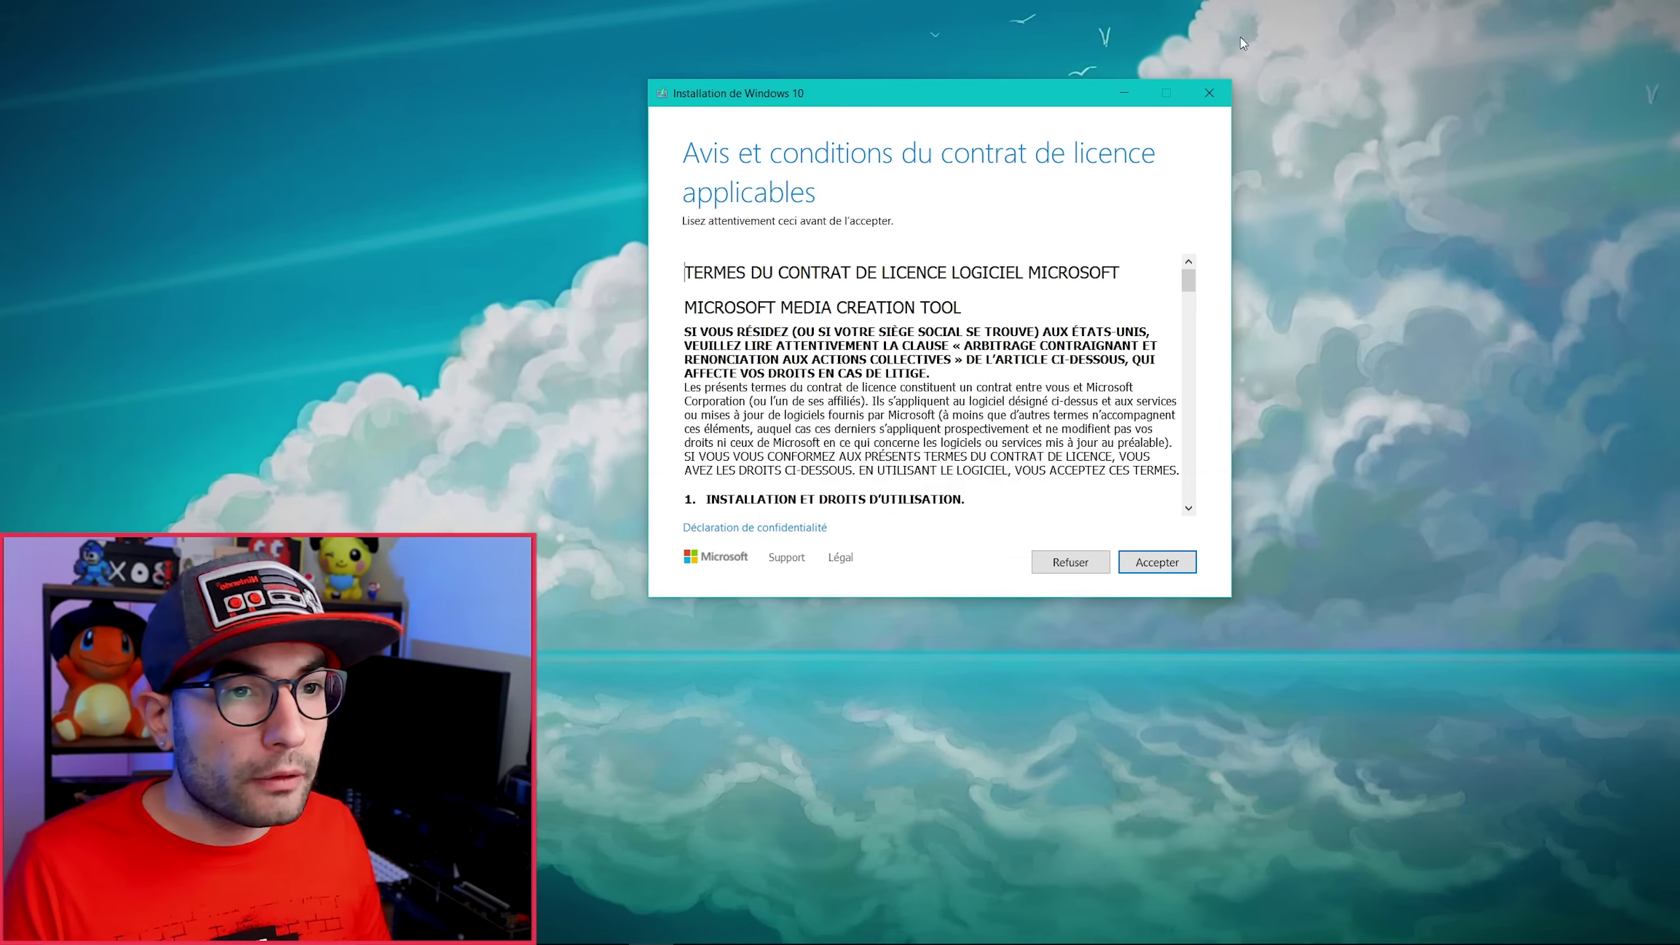
- In the Windows 10 media creation tool, accept the licence and choose to create installation media for another PC
{"action": "left_click_drag", "start_coordinate": [1011, 89], "coordinate": [1019, 77]}
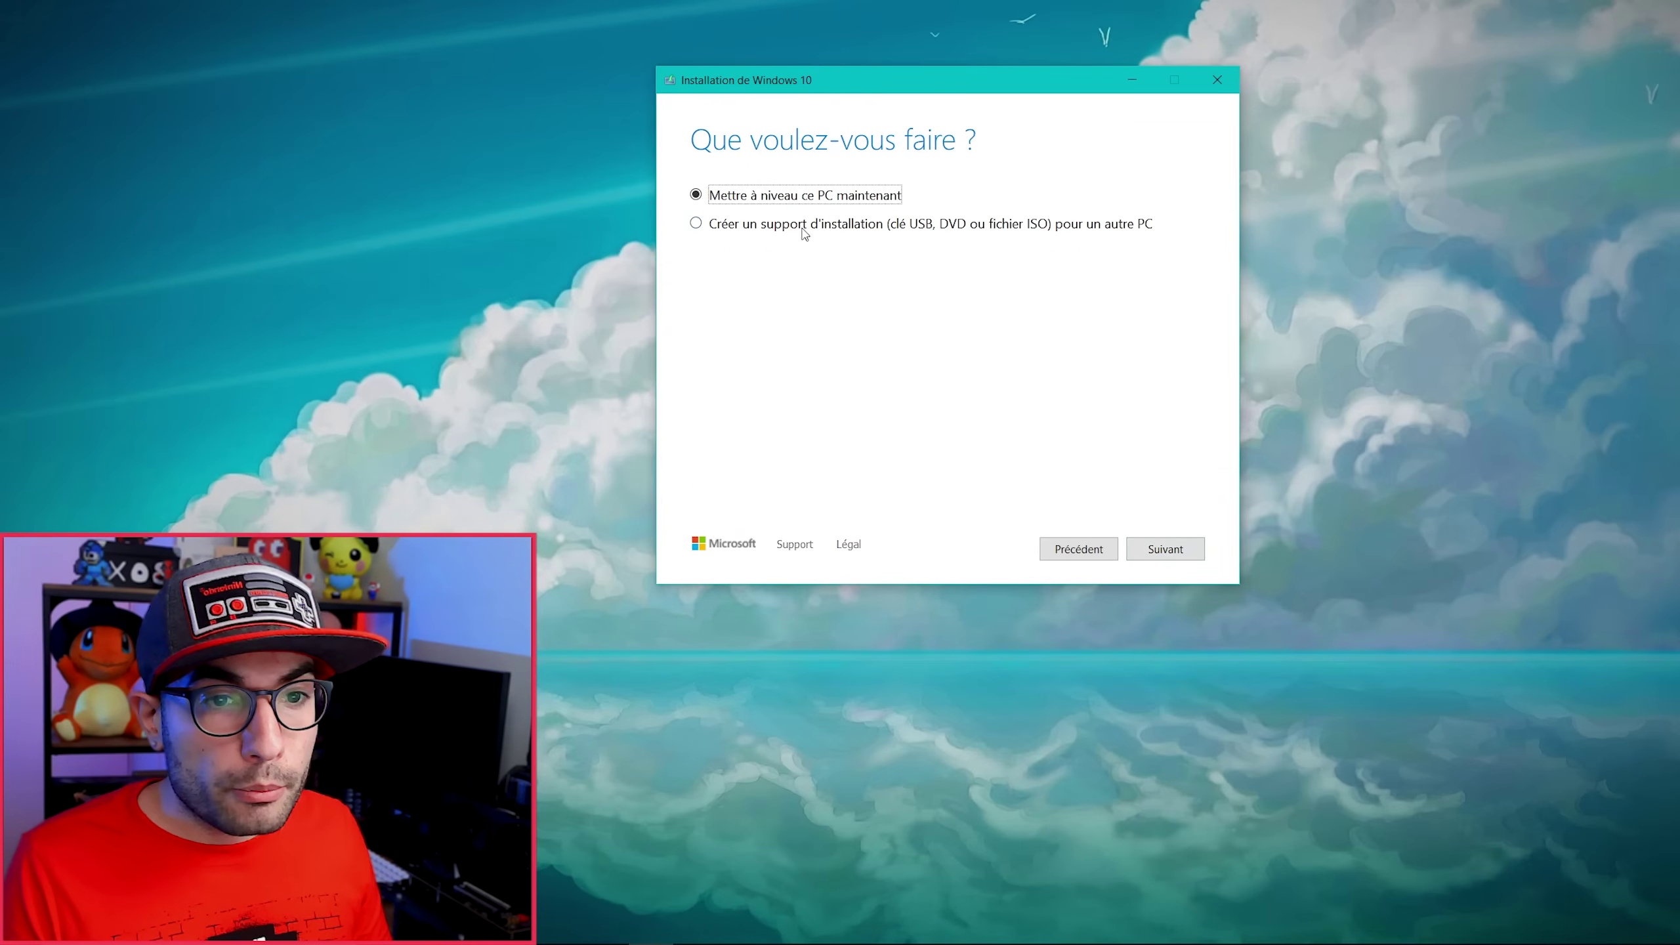
{"action": "left_click", "coordinate": [740, 228]}
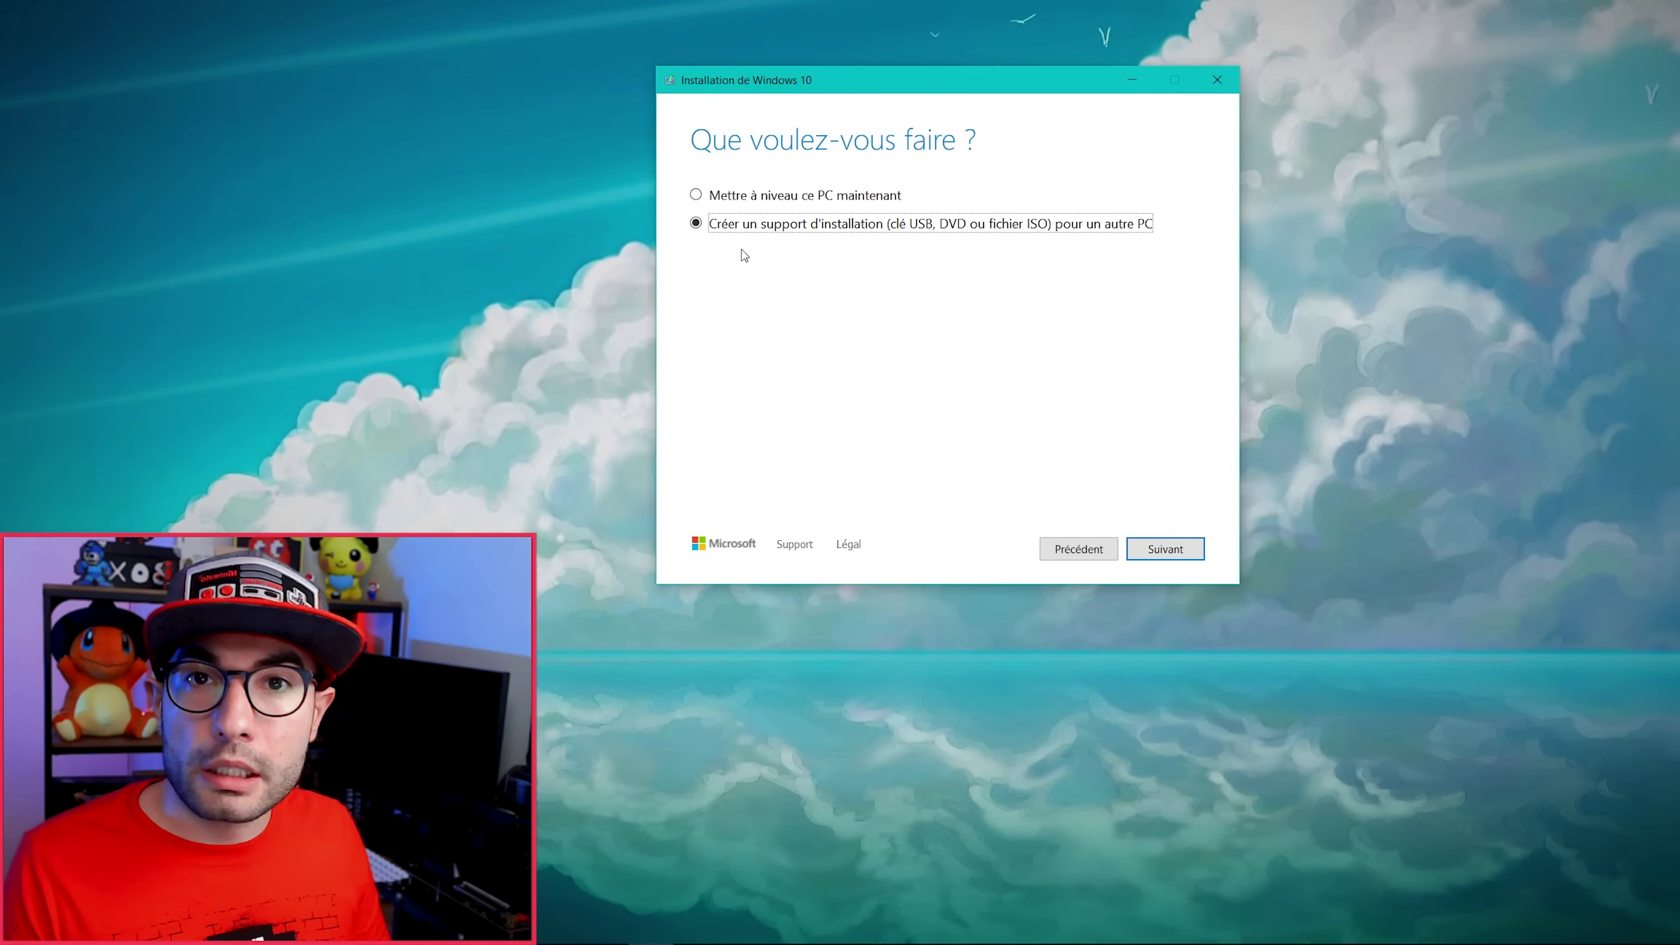
{"action": "left_click", "coordinate": [1168, 548]}
- Turn off the recommended options for this PC, set the language to français (France), and continue
{"action": "left_click", "coordinate": [696, 376]}
{"action": "left_click", "coordinate": [869, 248]}
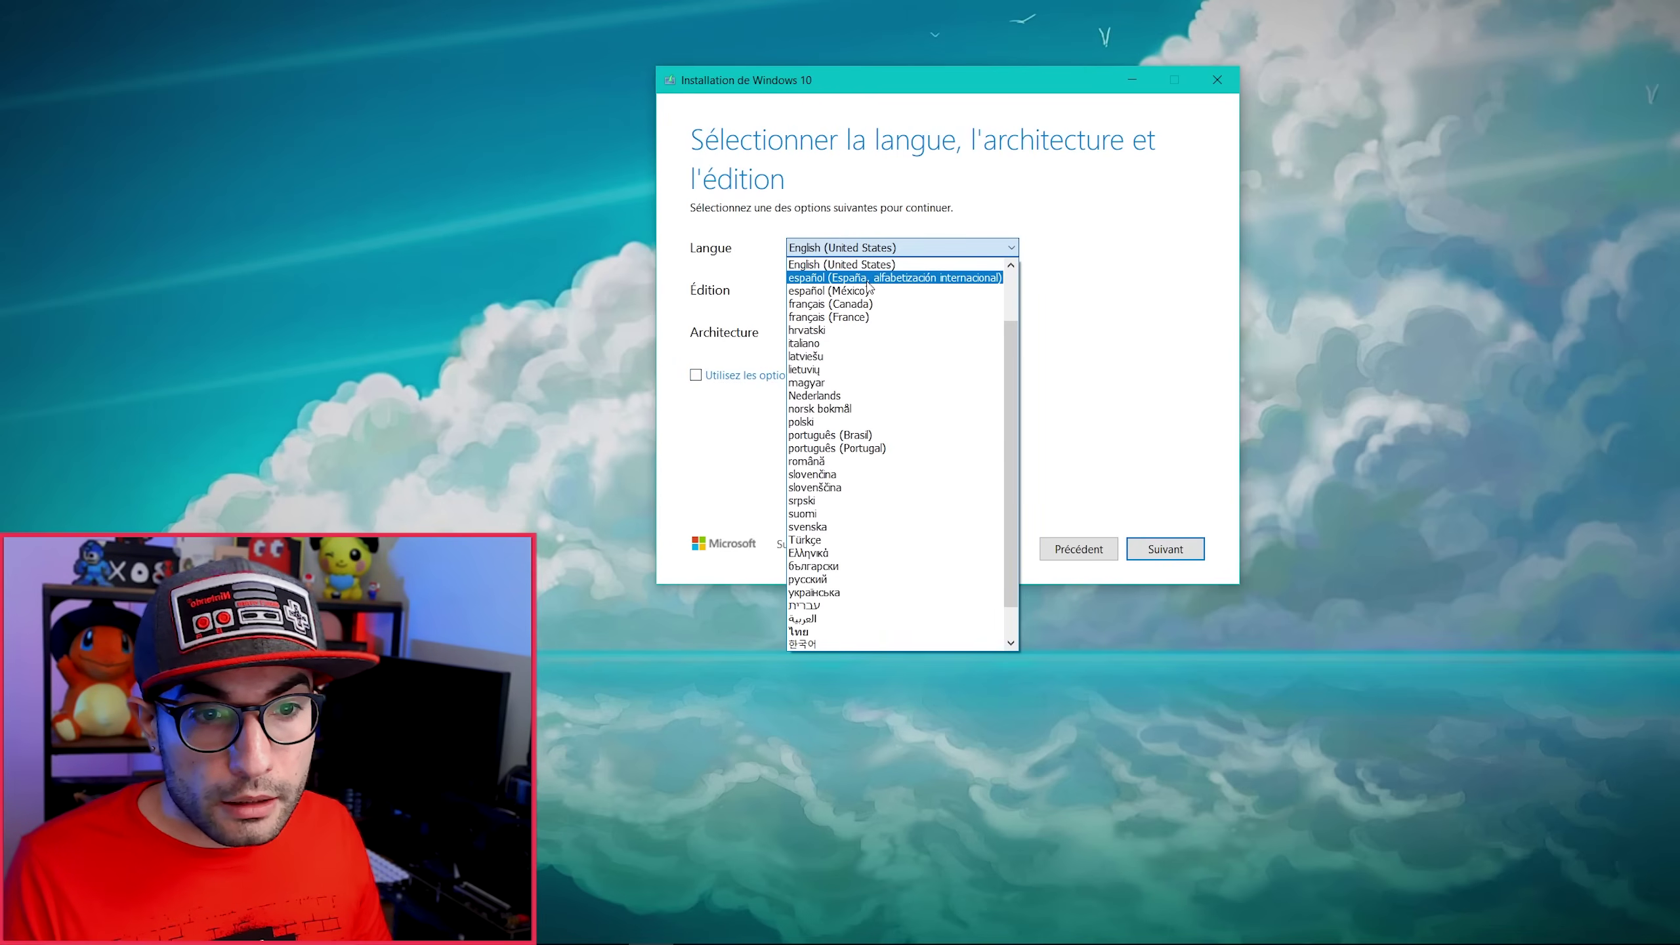
{"action": "left_click", "coordinate": [860, 318]}
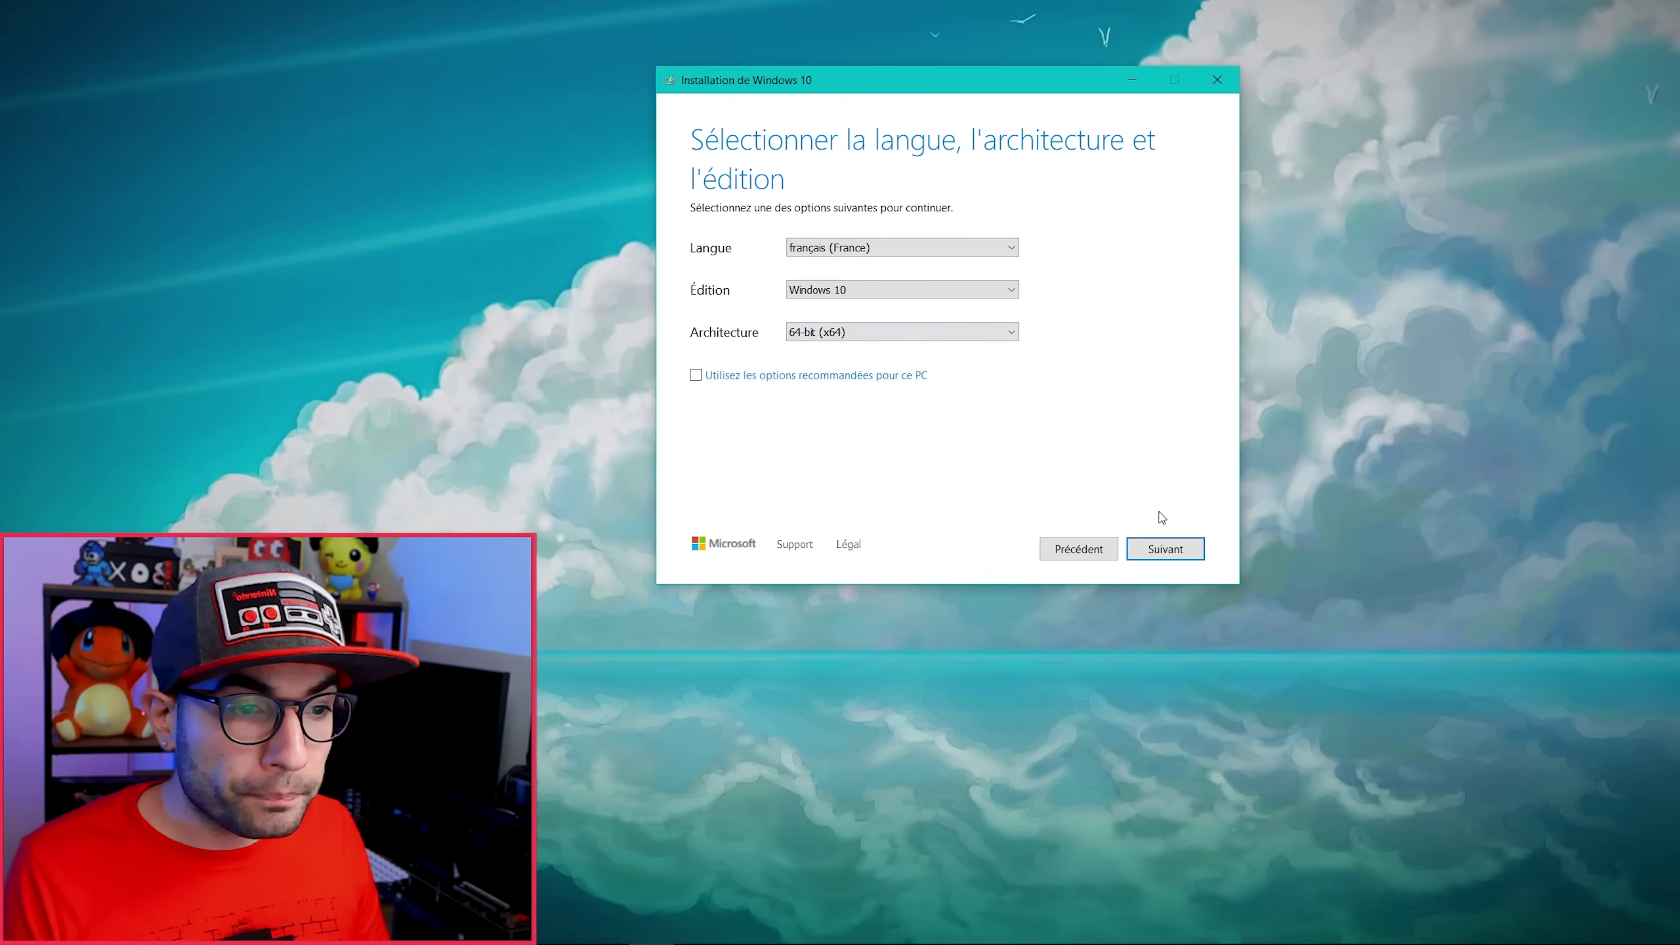
{"action": "left_click", "coordinate": [1164, 548]}
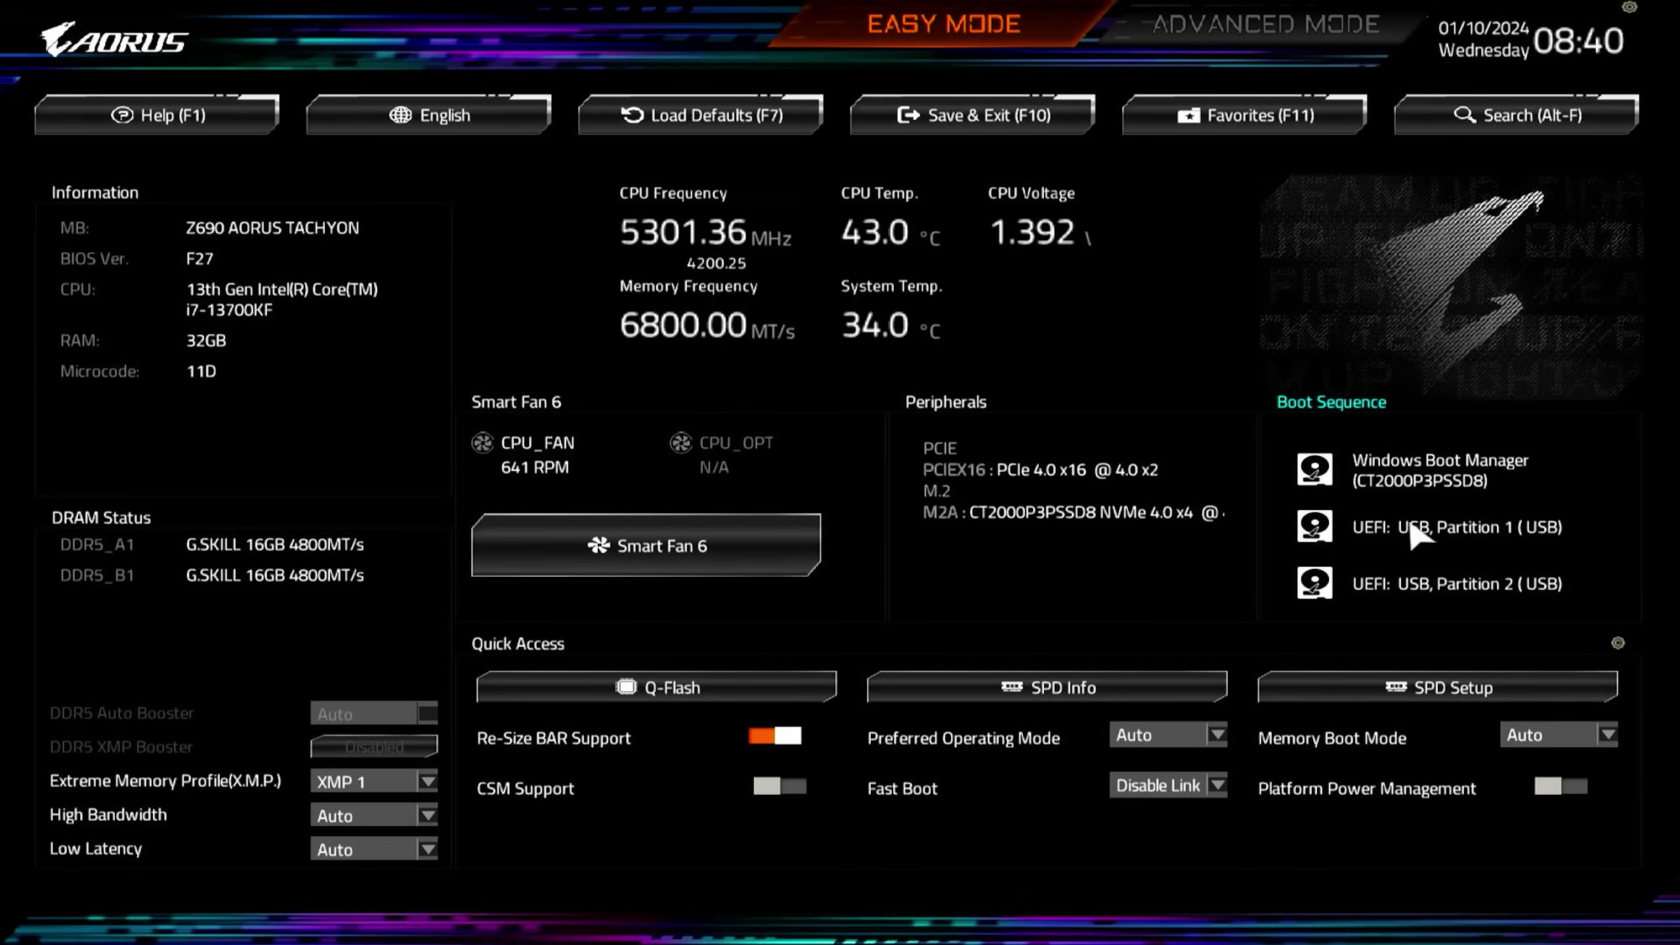
- Change the BIOS boot sequence so the computer starts from the USB installation drive
{"action": "left_click", "coordinate": [1410, 506]}
{"action": "left_click_drag", "start_coordinate": [387, 297], "coordinate": [563, 361]}
{"action": "left_click", "coordinate": [1577, 851]}
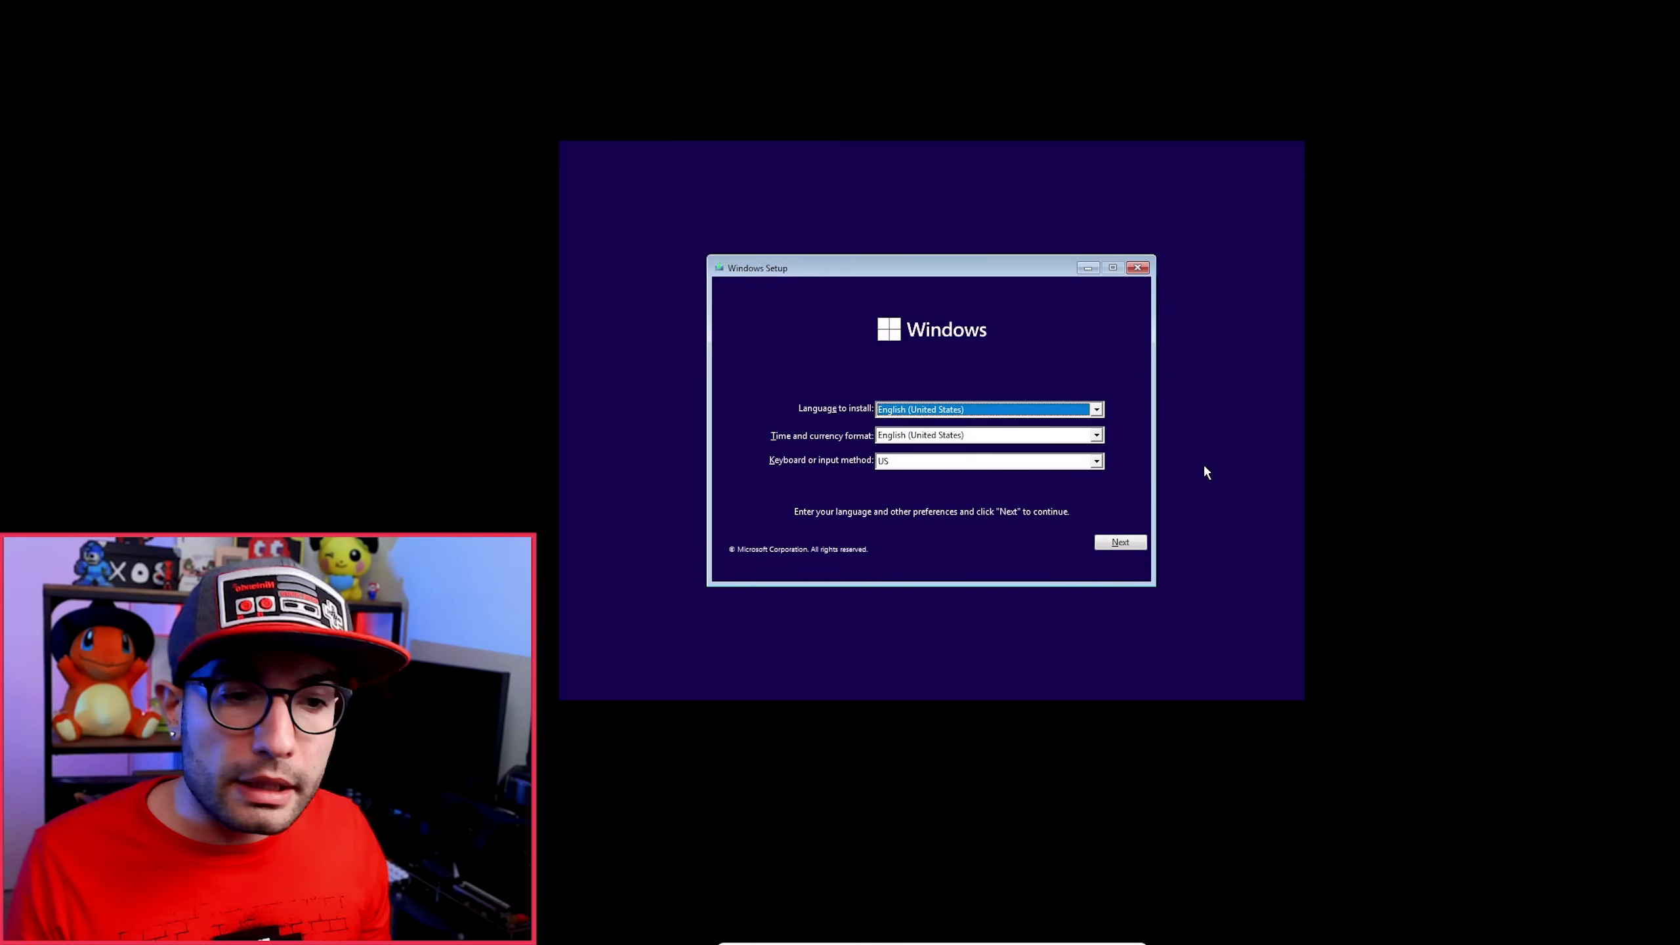
- In Windows Setup, set the time and currency format to English (World) and start the installation
{"action": "left_click", "coordinate": [1094, 441]}
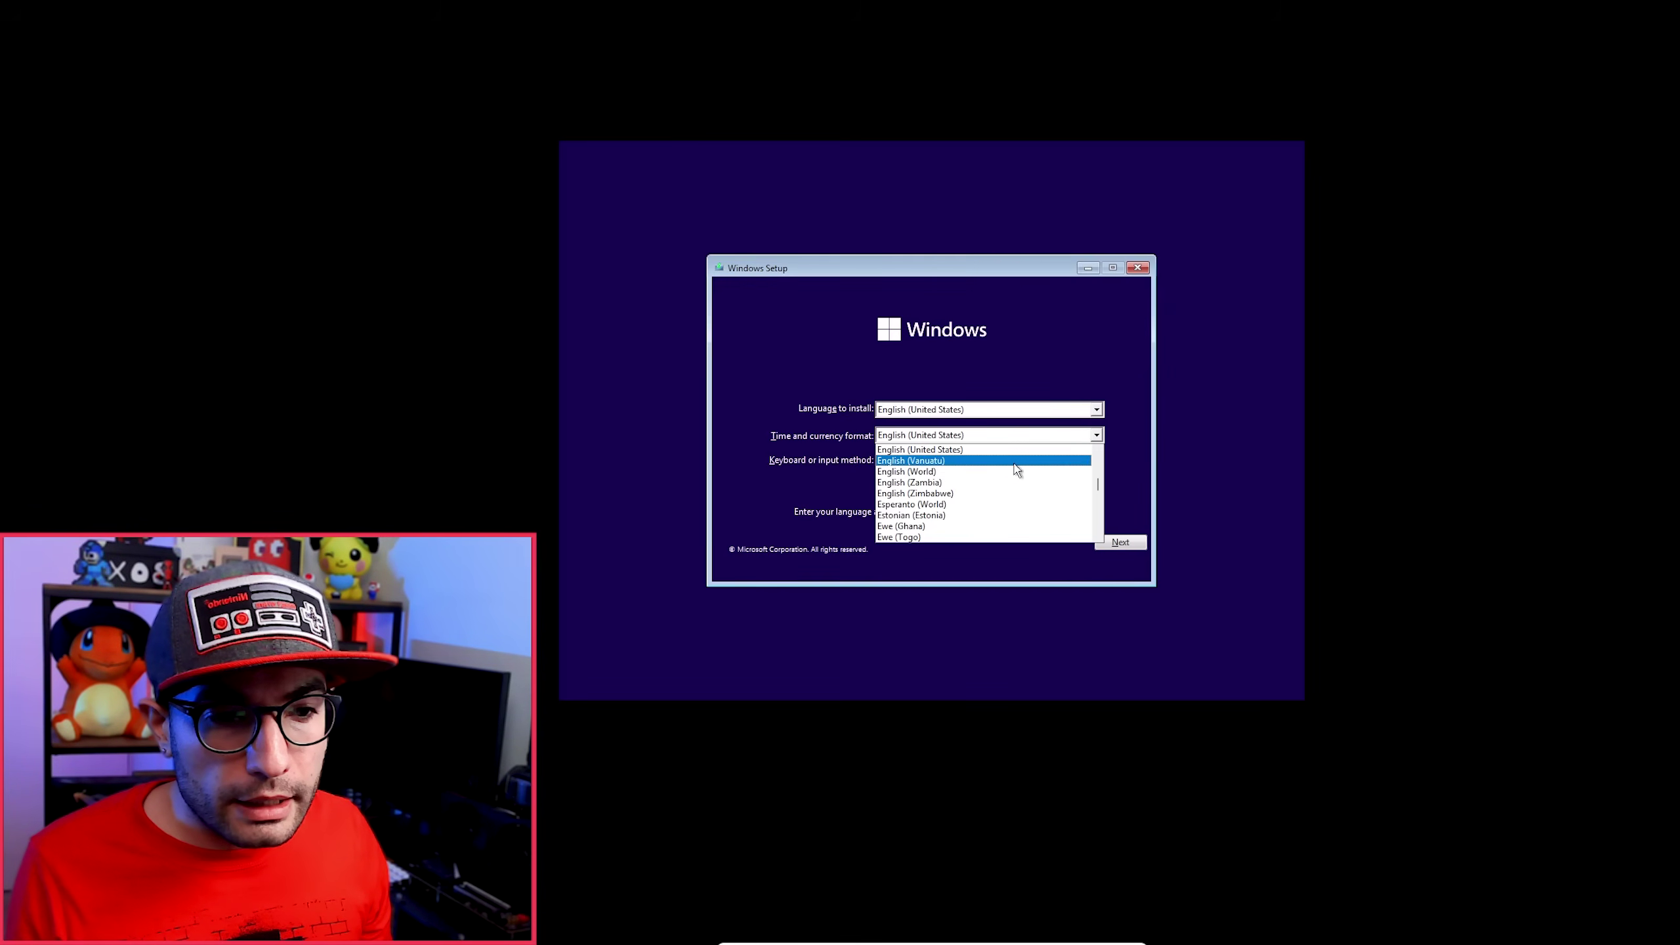
{"action": "left_click", "coordinate": [973, 471]}
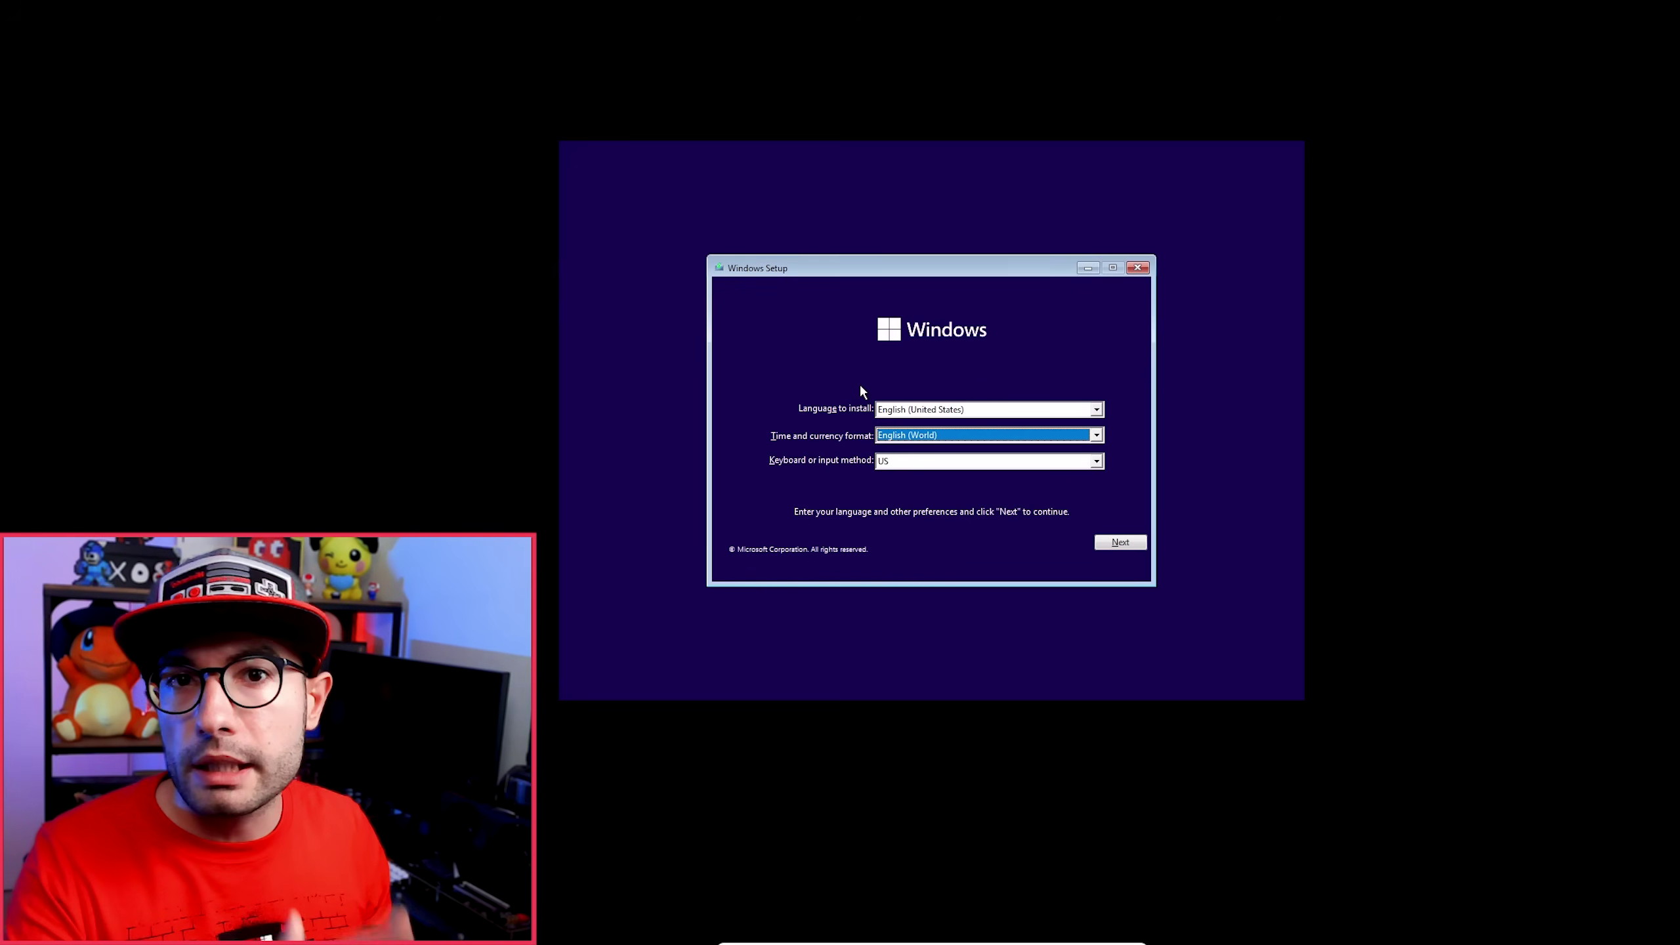
{"action": "left_click", "coordinate": [1118, 541]}
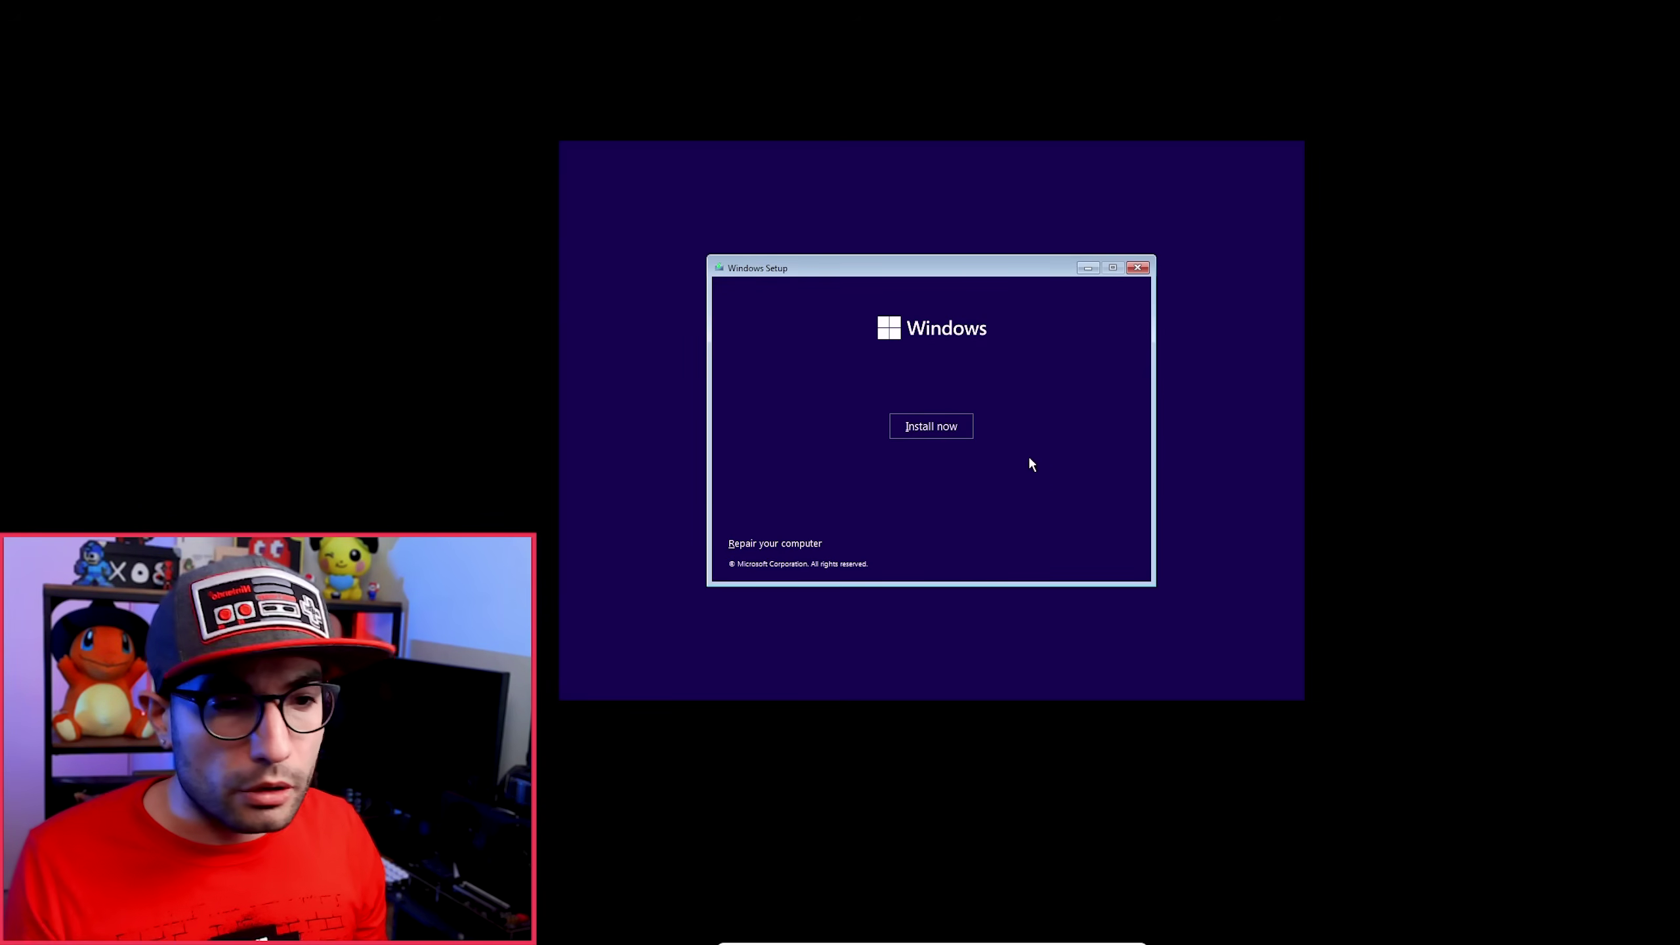
{"action": "left_click", "coordinate": [929, 428]}
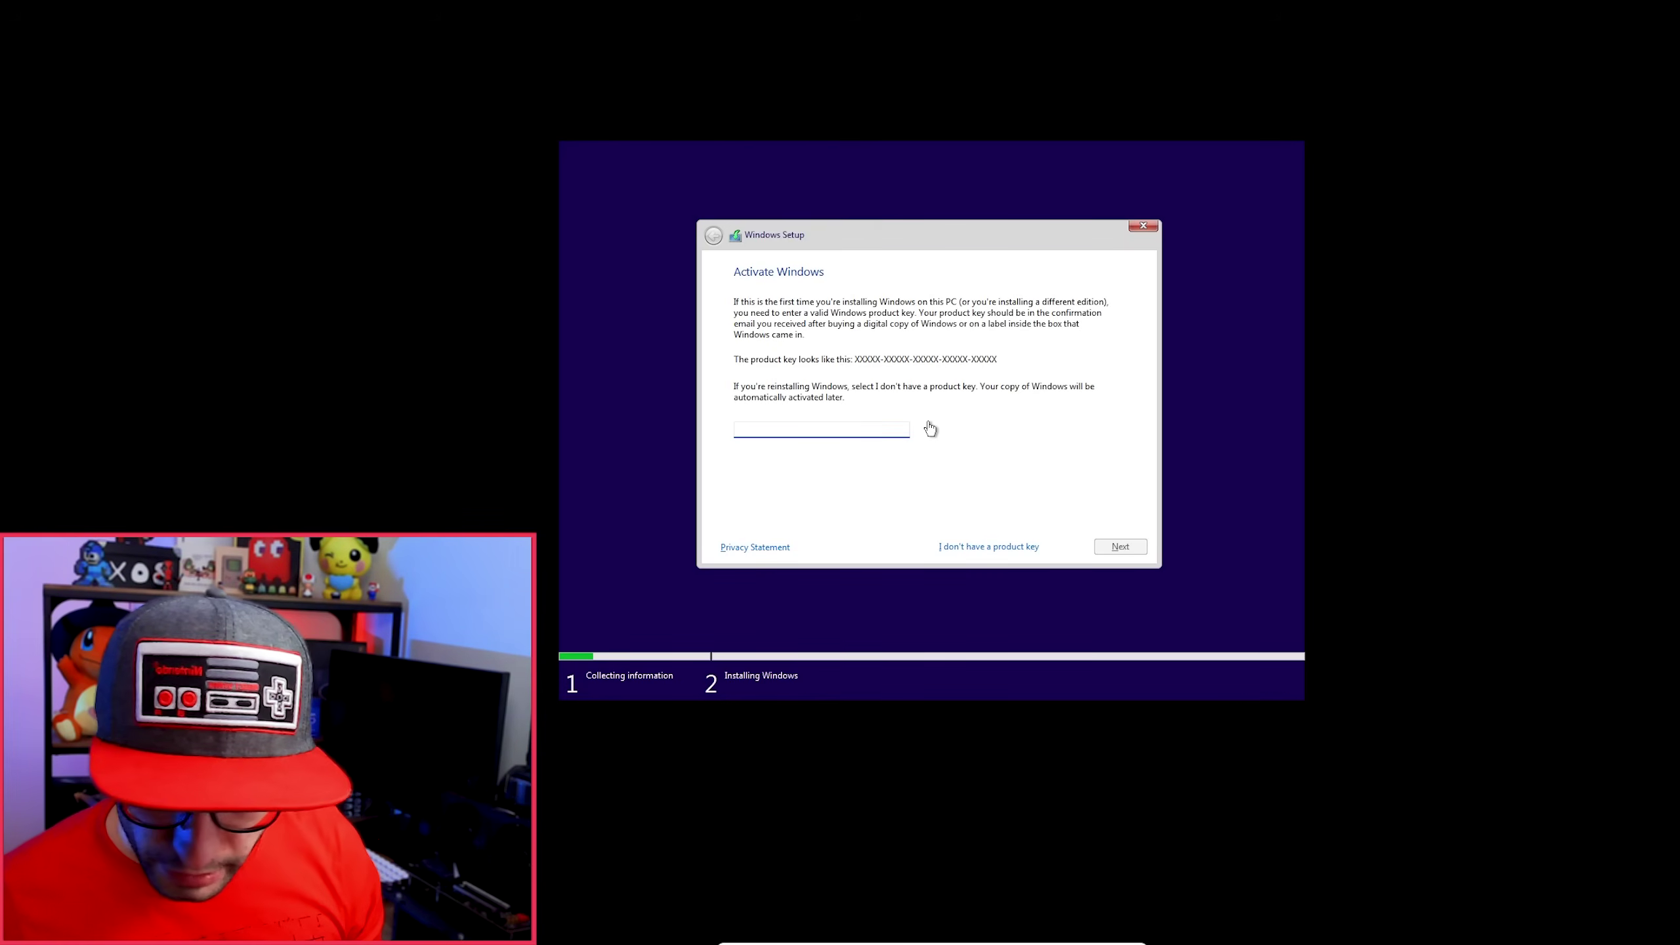
- Enter the Windows product key and accept the Microsoft Software License Terms
{"action": "key", "text": "ctrl+v"}
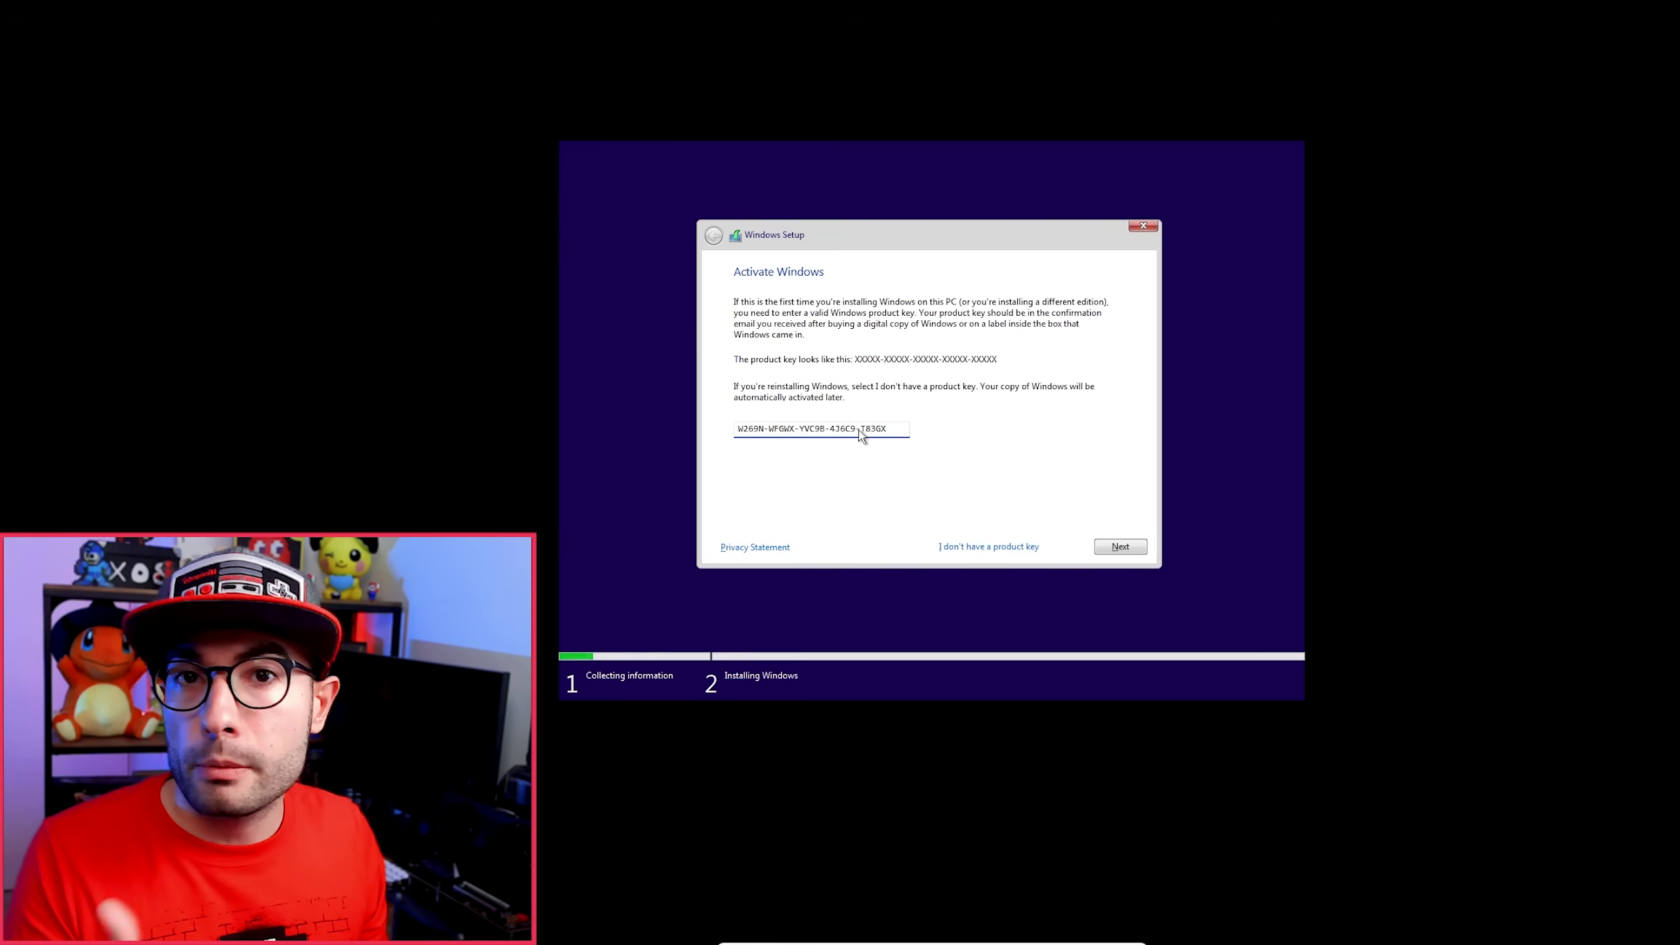
{"action": "left_click", "coordinate": [1121, 548]}
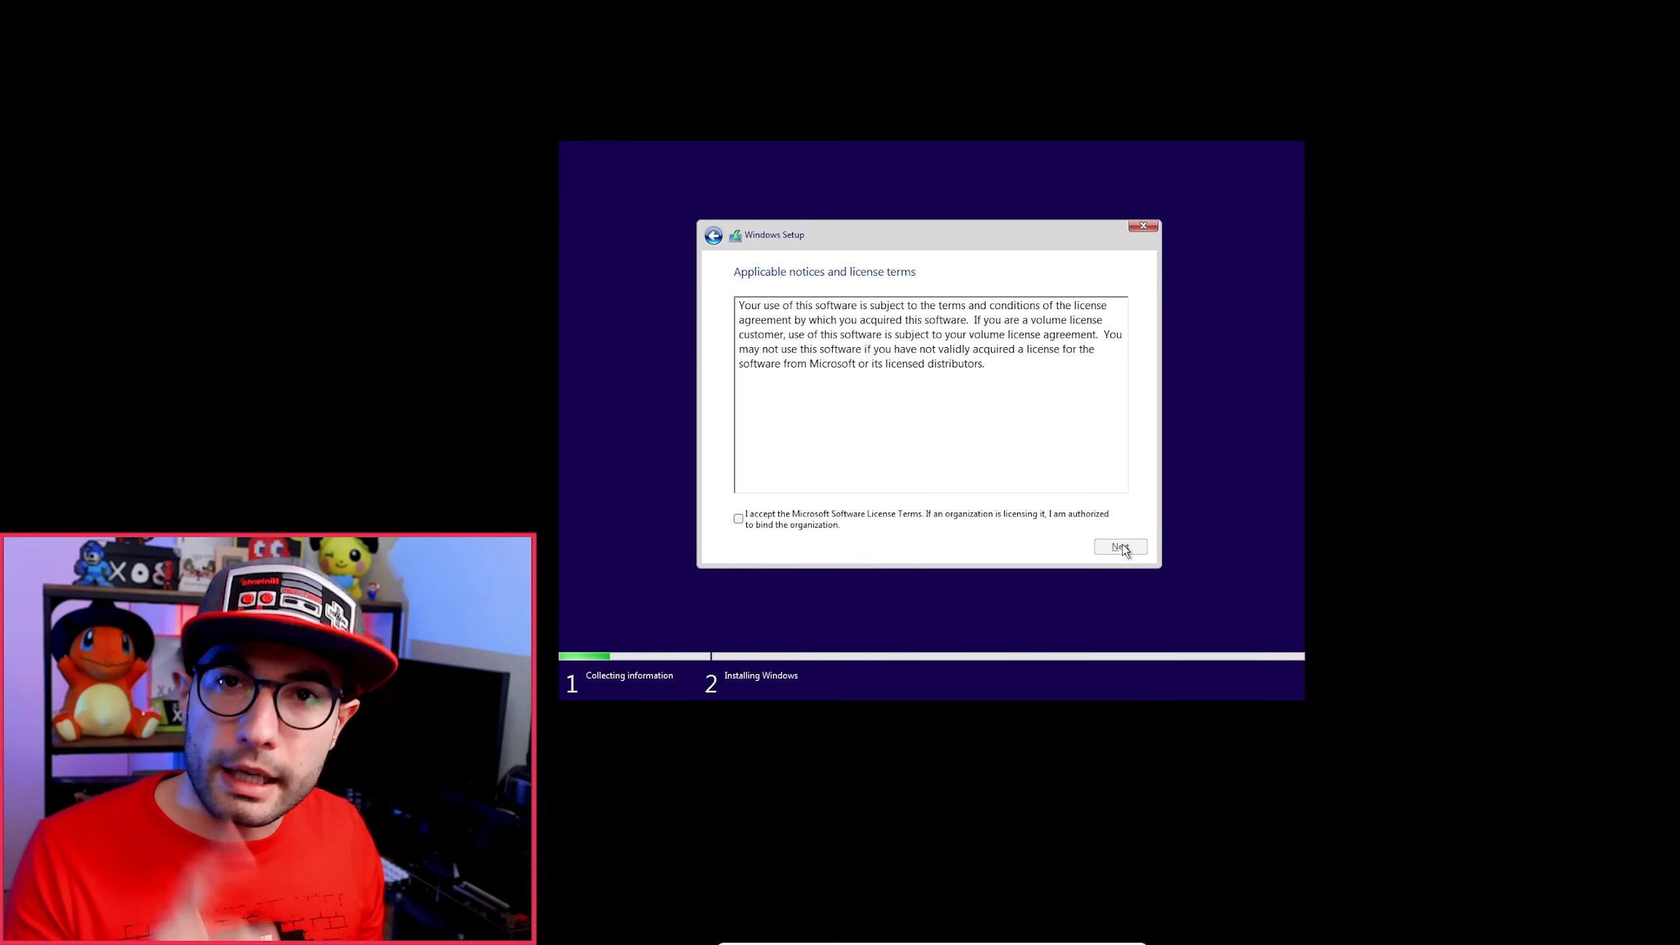
{"action": "left_click", "coordinate": [739, 521]}
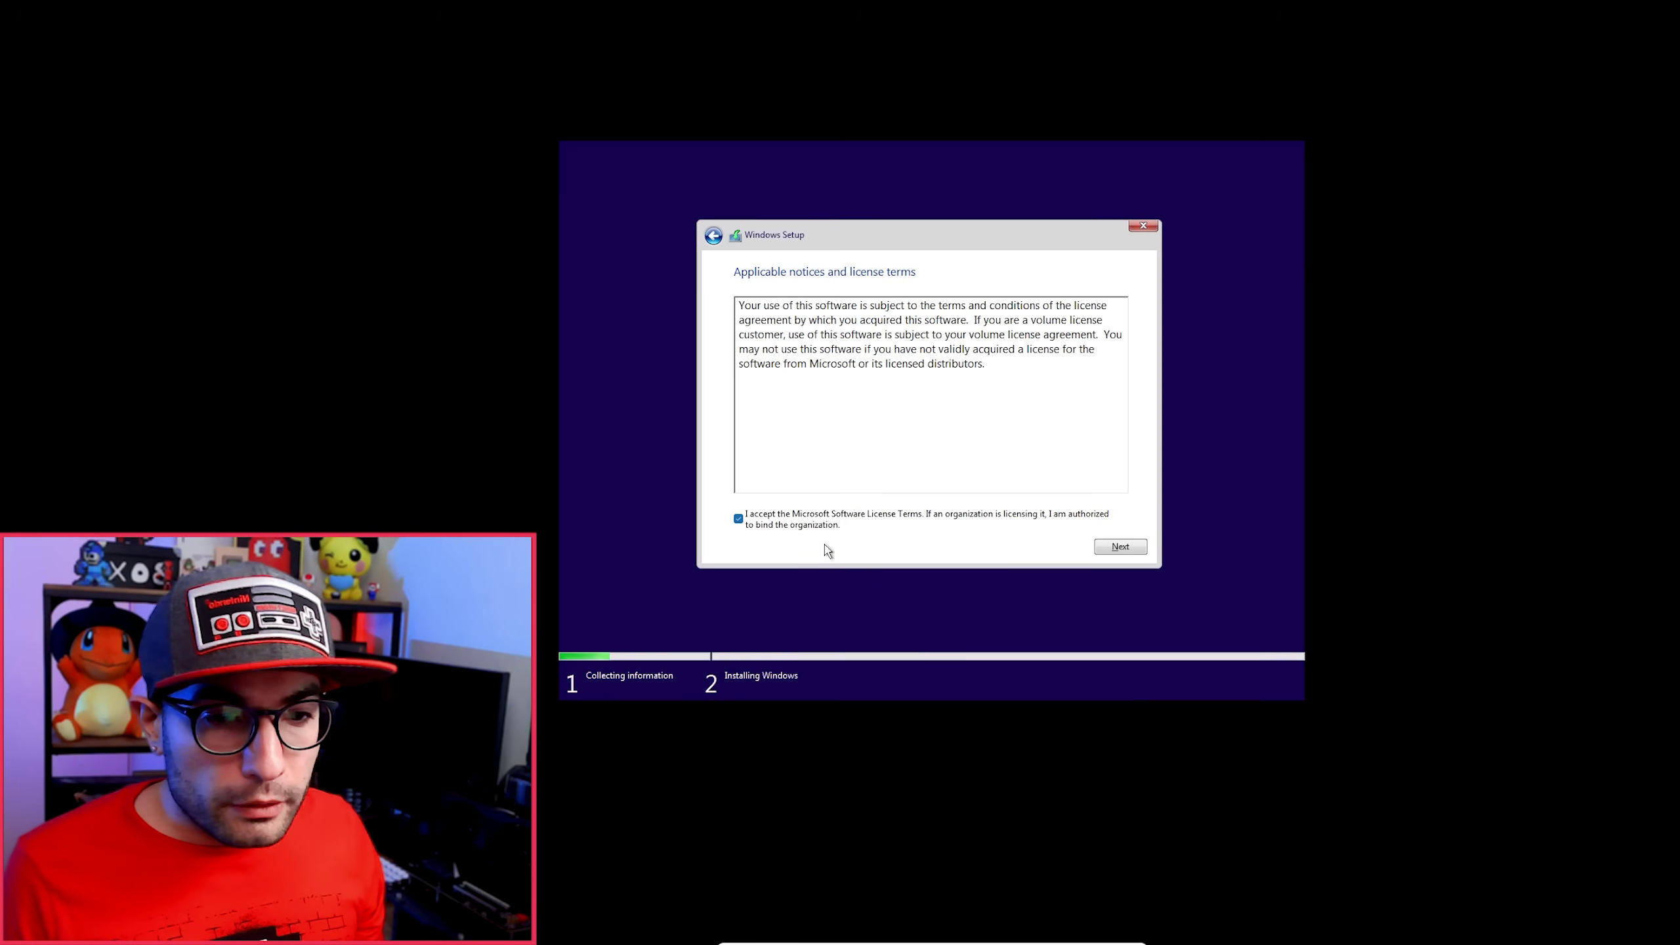
- Continue past the license terms, choose the custom Windows-only installation, and install on Drive 0 Unallocated Space
{"action": "left_click", "coordinate": [1120, 546]}
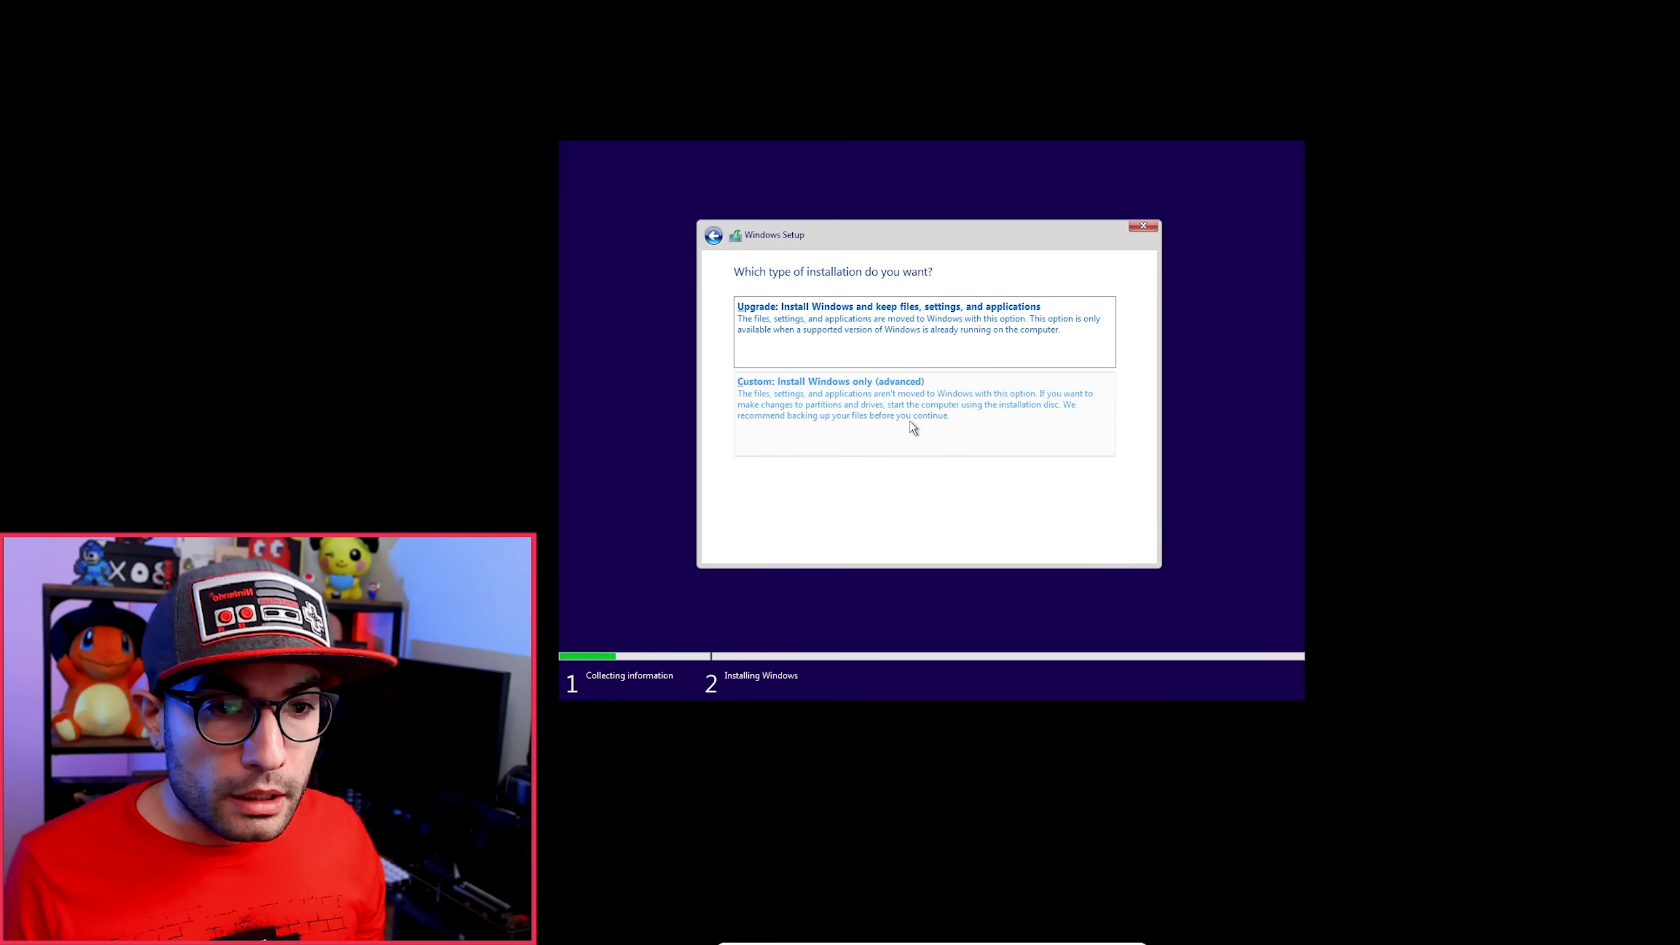
{"action": "left_click", "coordinate": [862, 405]}
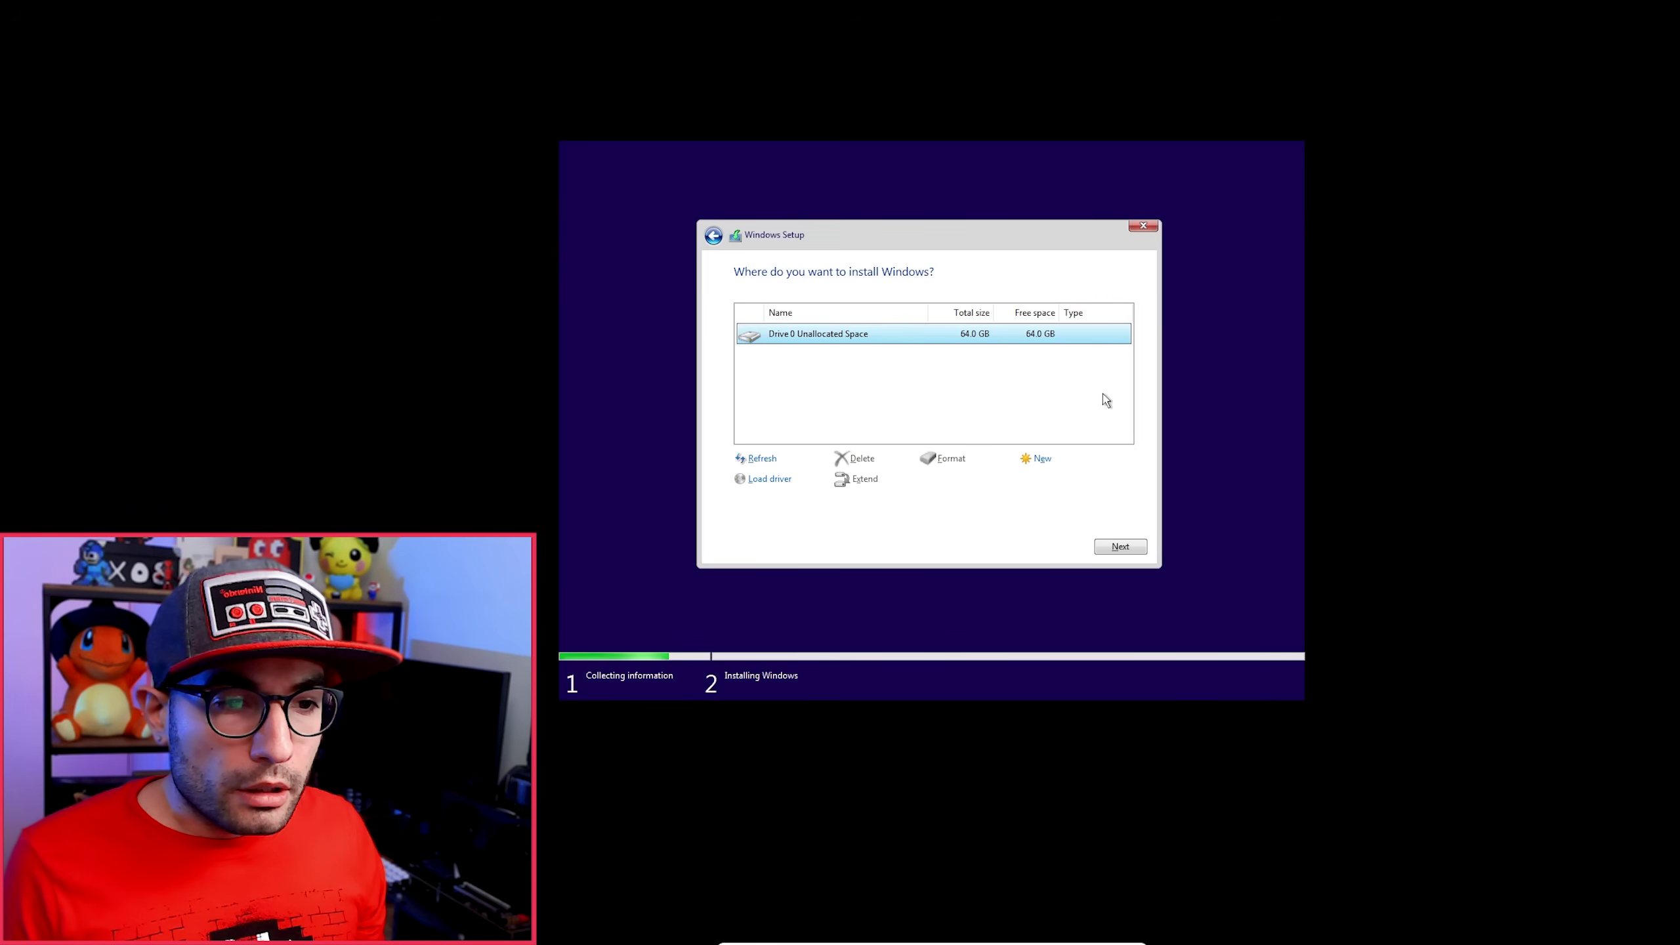
{"action": "left_click", "coordinate": [1110, 548]}
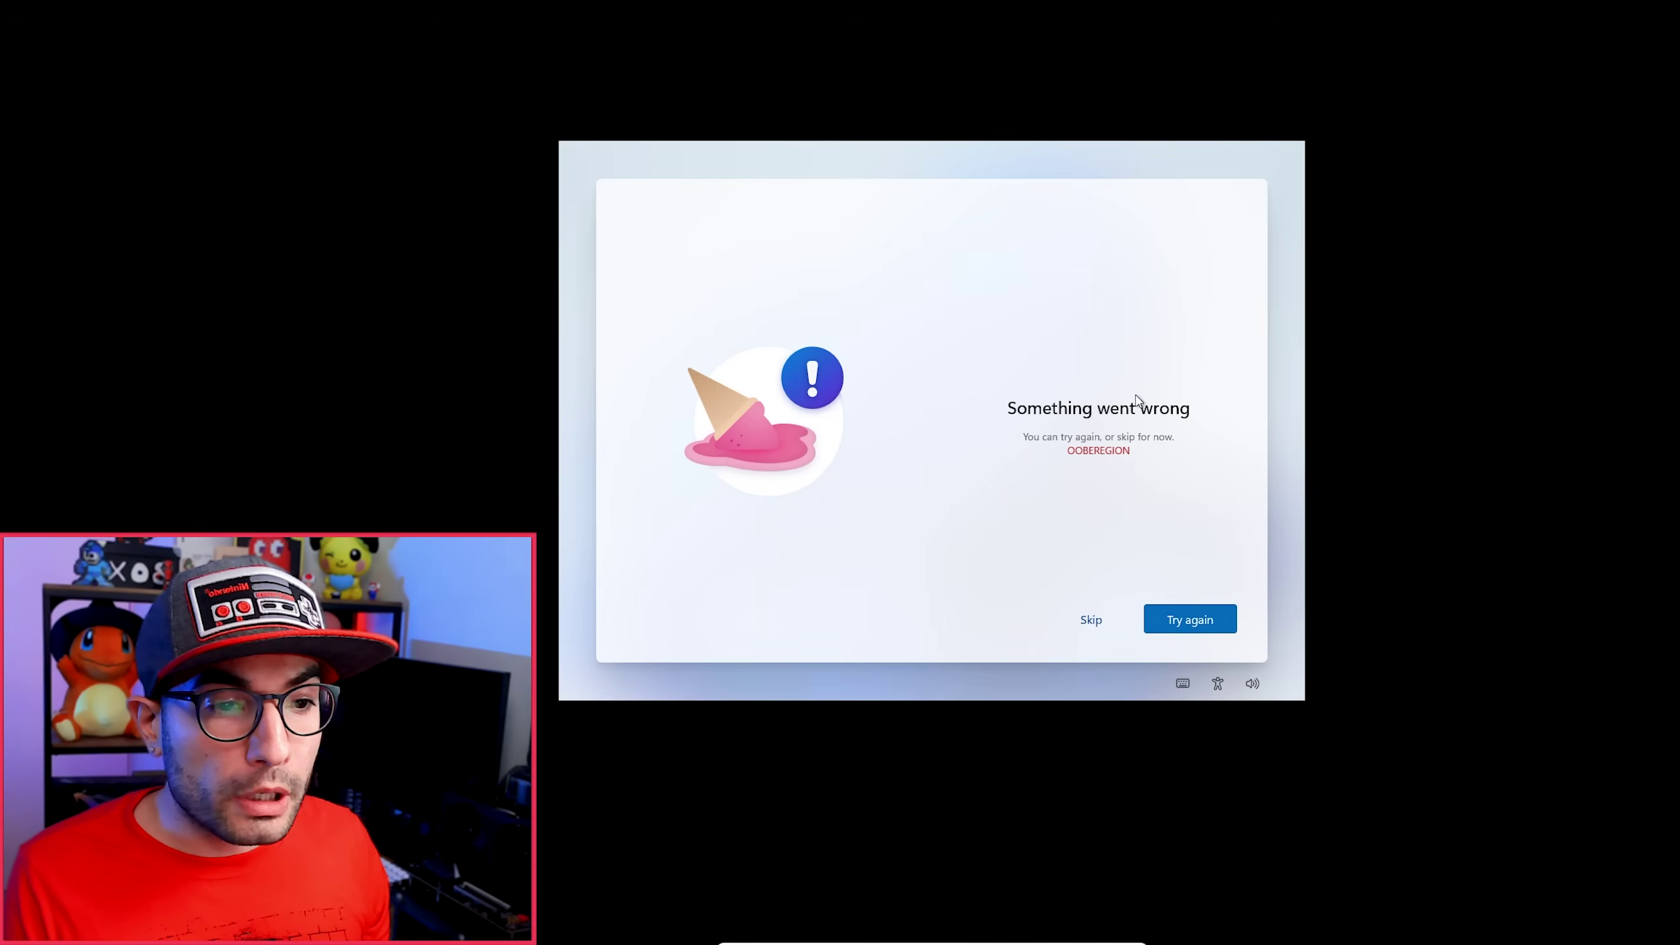
- Skip the OOBEREGION error page, choose the French keyboard layout, and skip adding a second layout
{"action": "left_click", "coordinate": [1089, 624]}
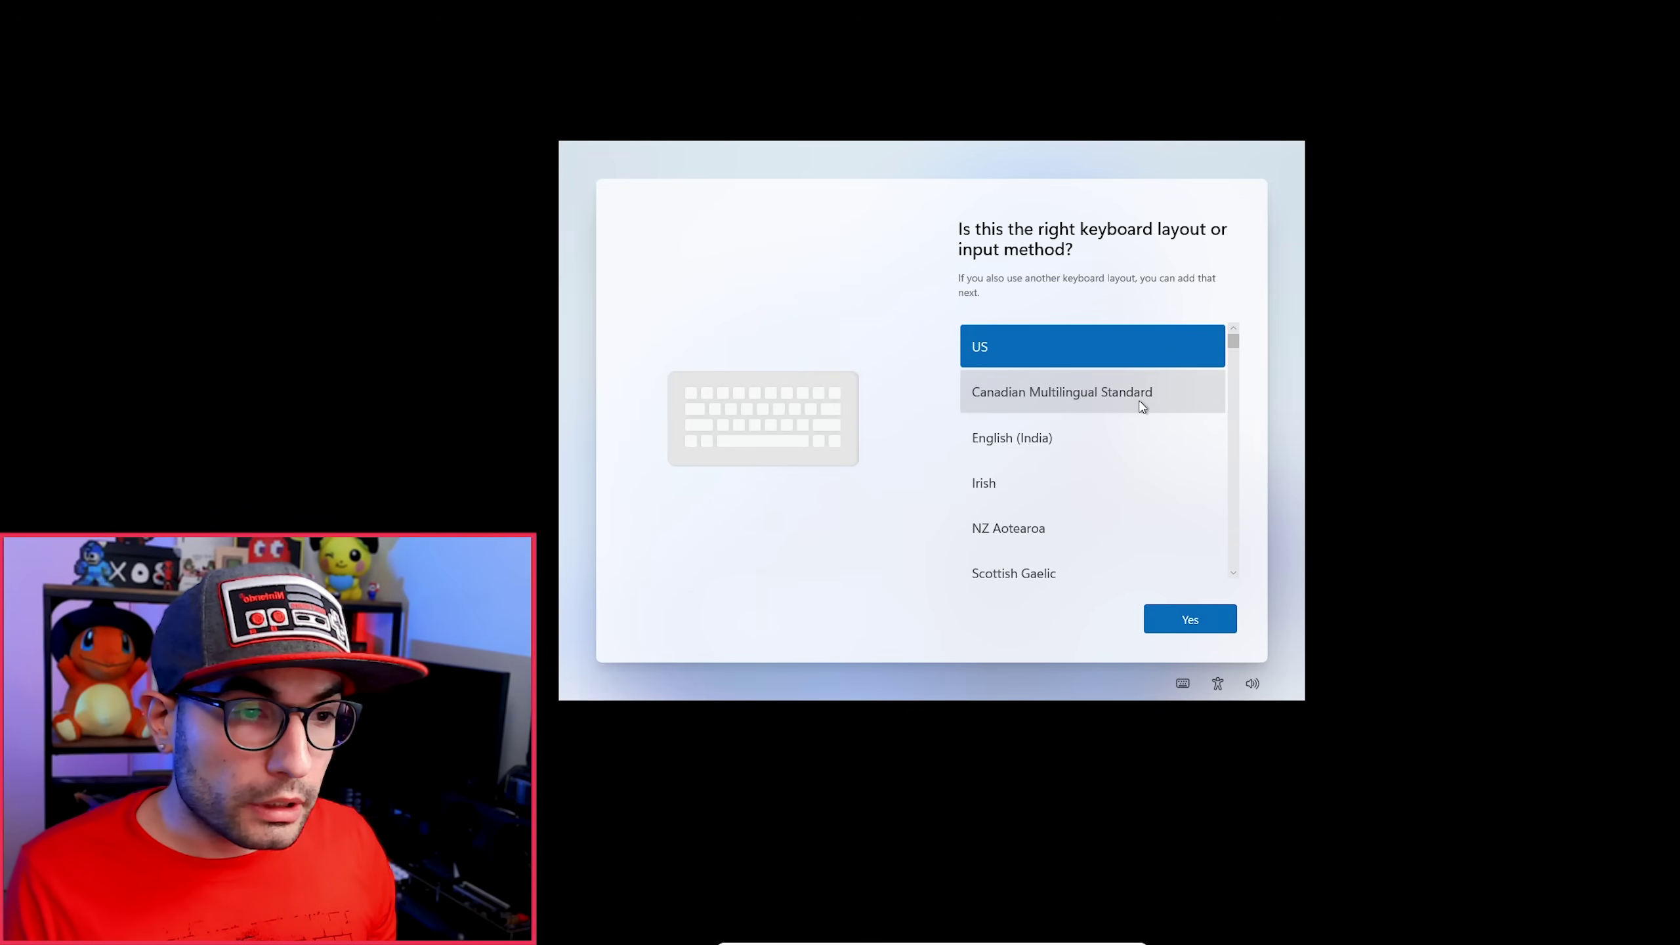
{"action": "left_click_drag", "start_coordinate": [1233, 340], "coordinate": [1243, 416]}
{"action": "left_click", "coordinate": [1095, 493]}
{"action": "left_click", "coordinate": [1192, 619]}
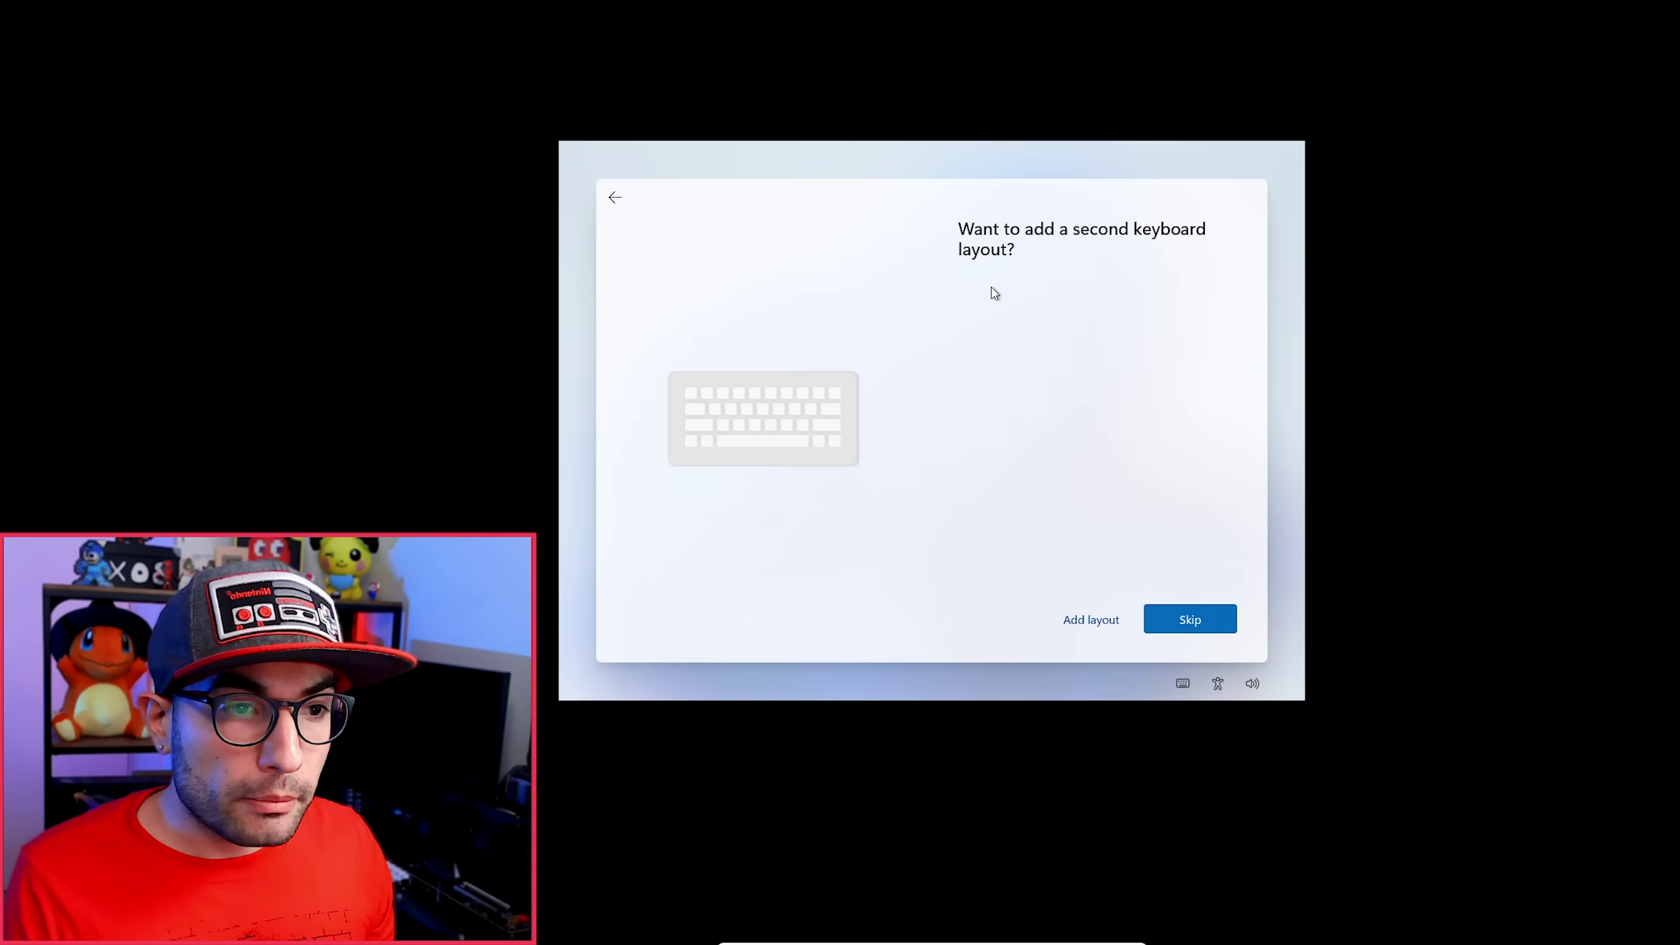
{"action": "left_click", "coordinate": [1182, 622]}
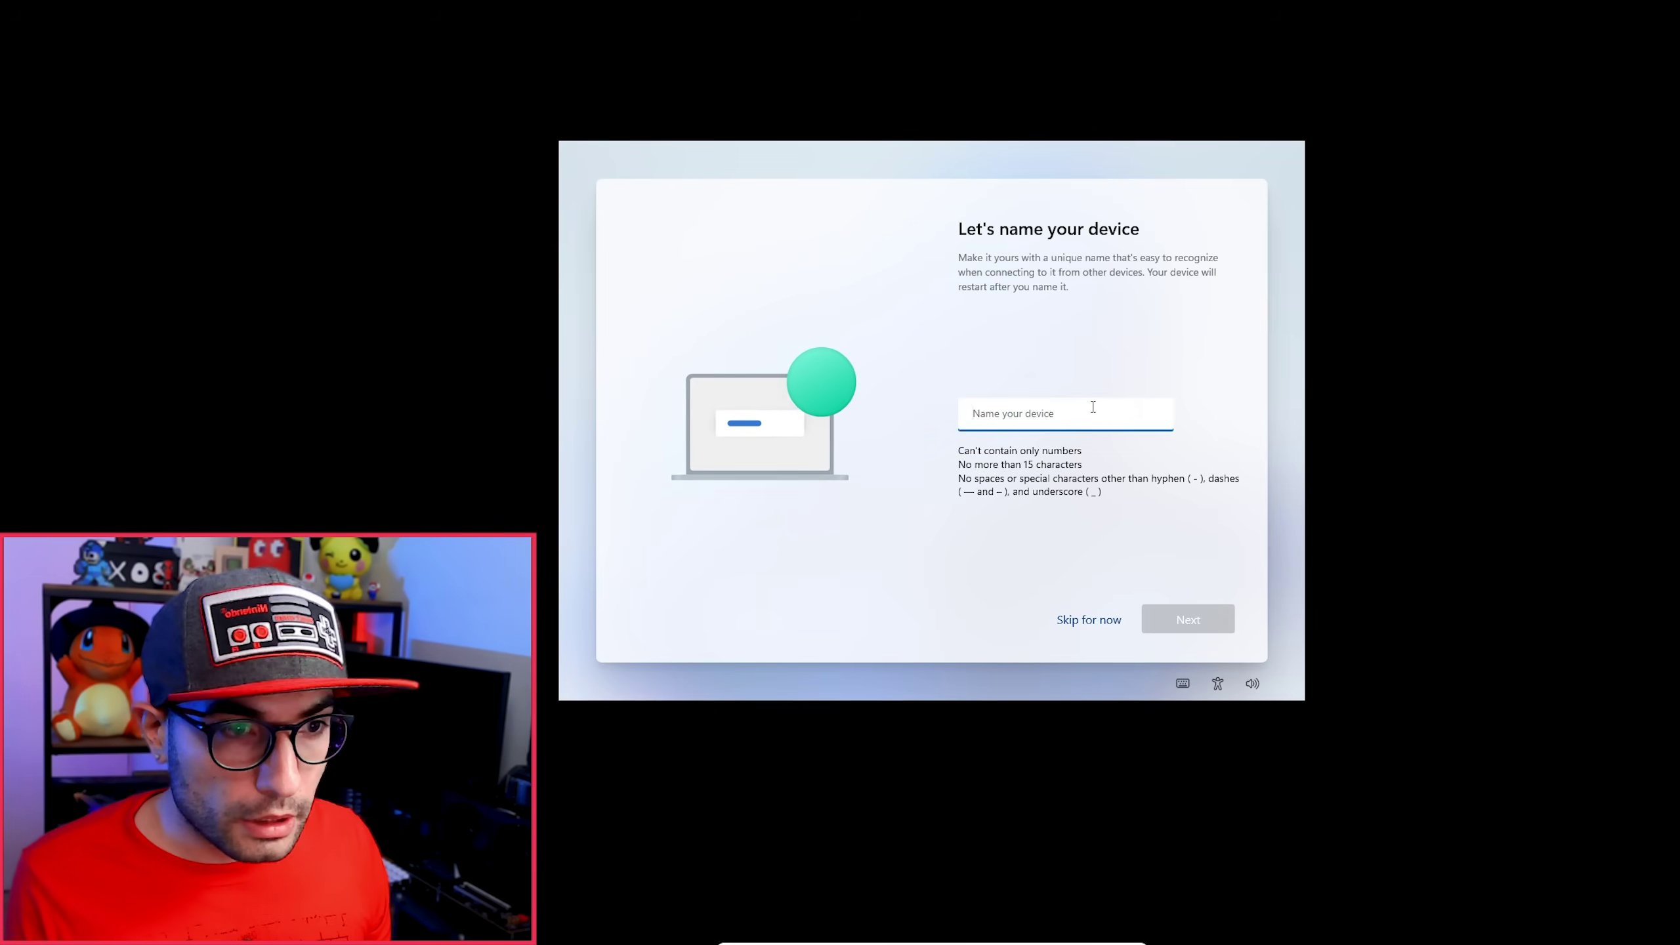
- Name the device pc and create a local account with the user's name and a blank password
{"action": "type", "text": "pc"}
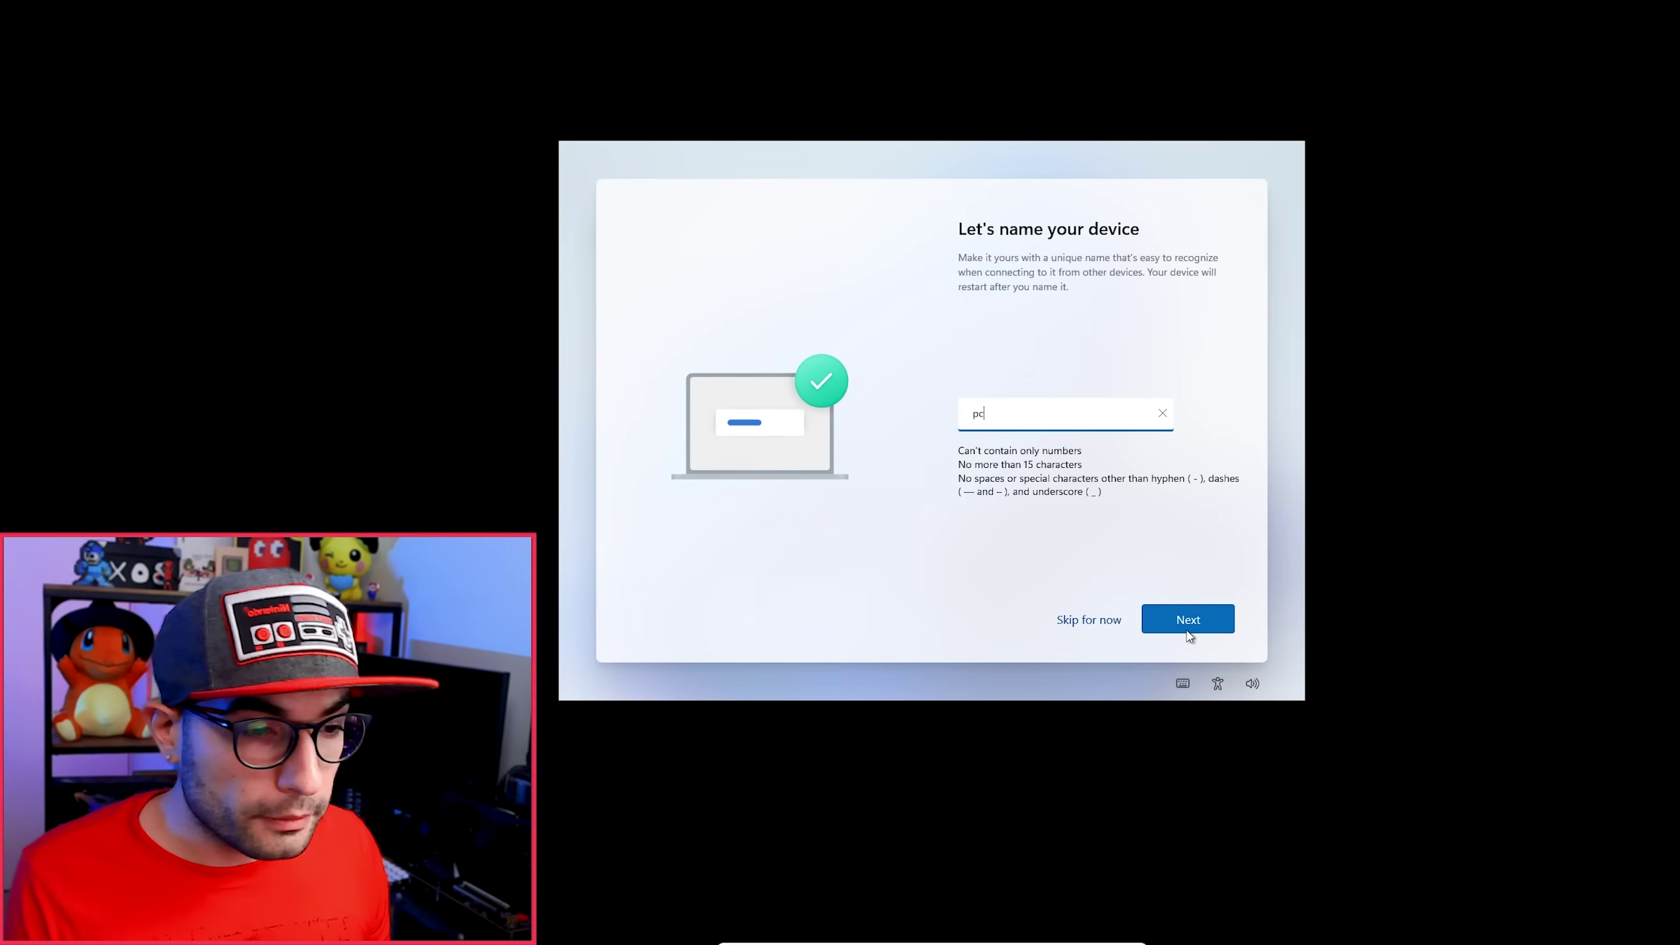
{"action": "left_click", "coordinate": [1187, 623]}
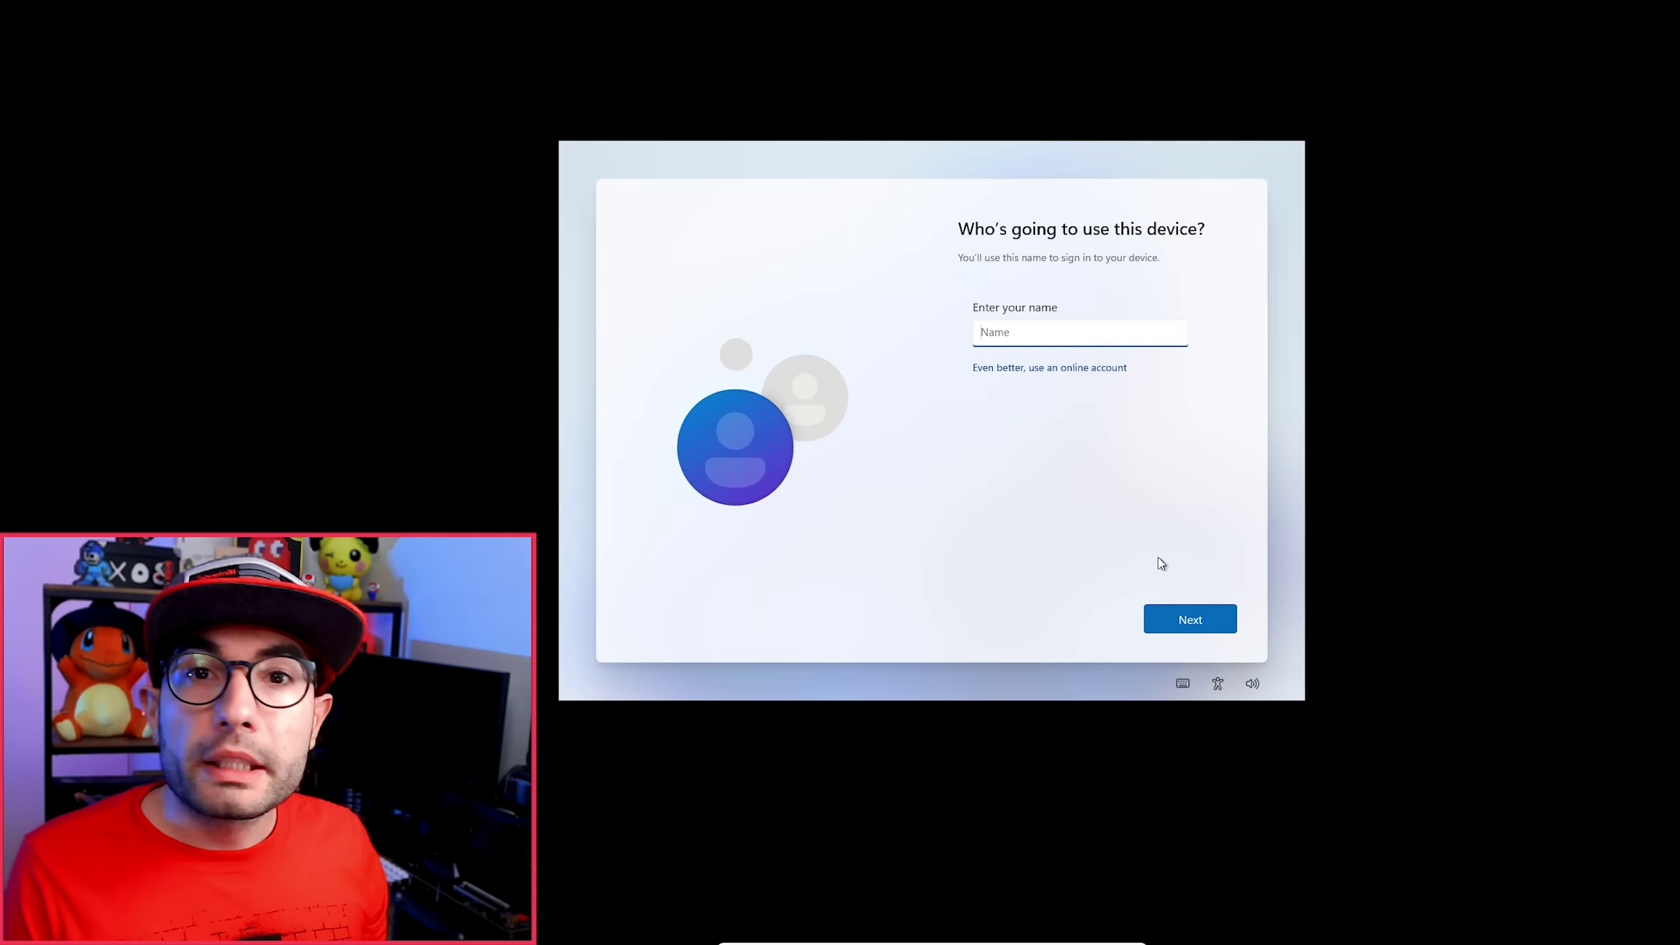
{"action": "type", "text": "pika"}
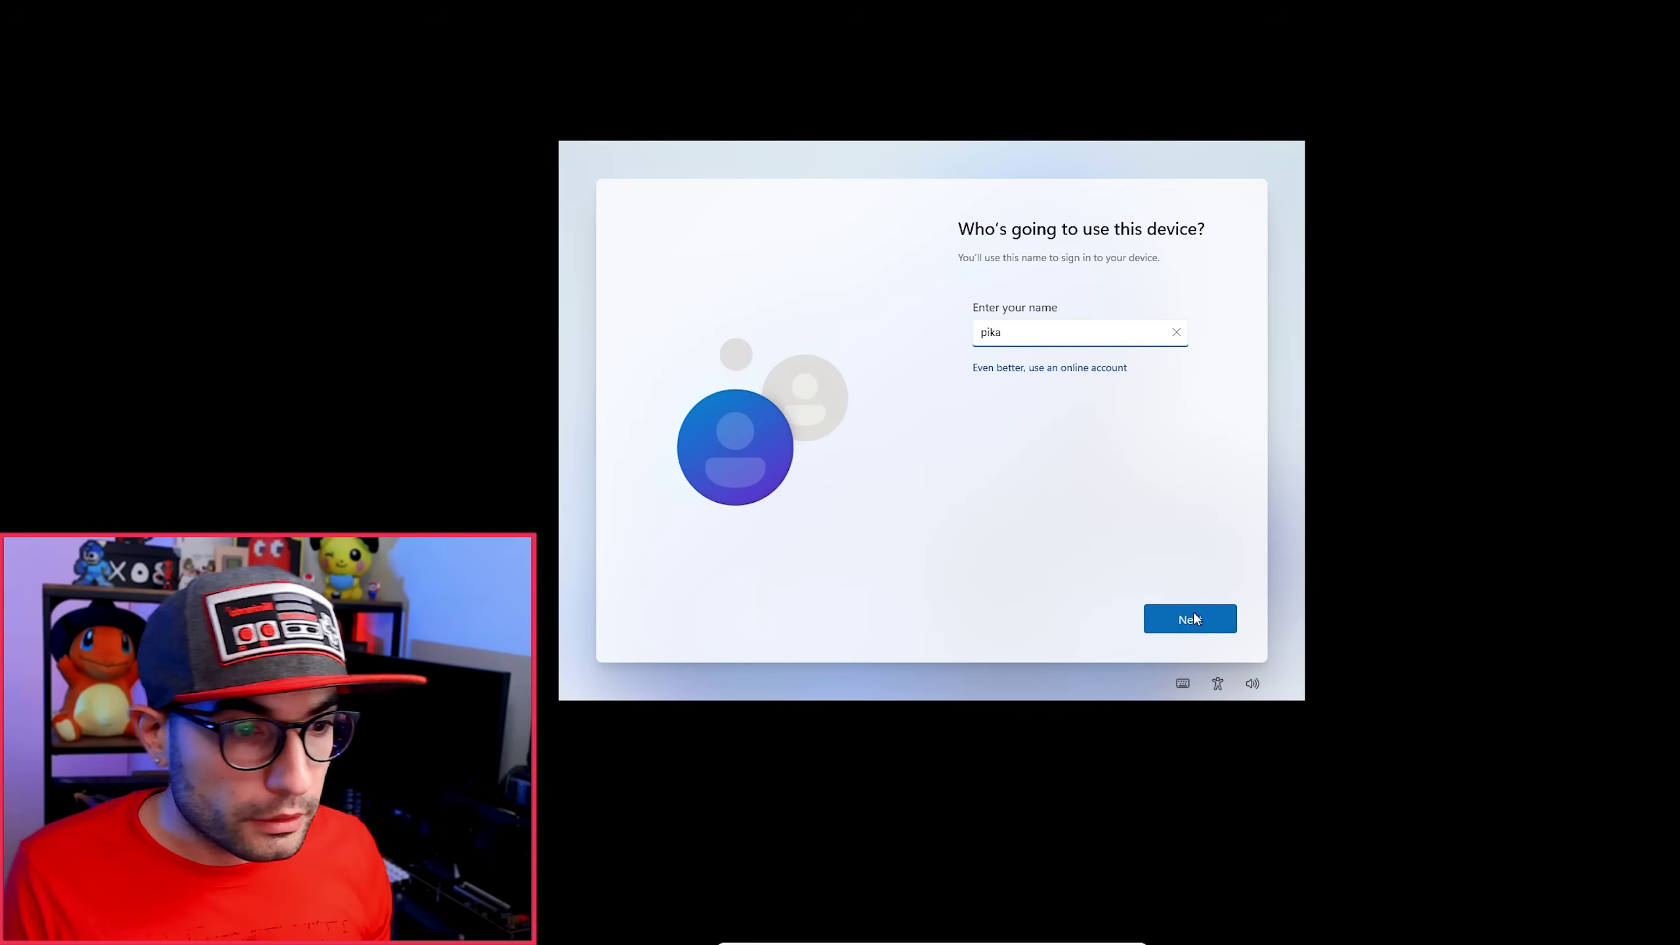
{"action": "left_click", "coordinate": [1195, 614]}
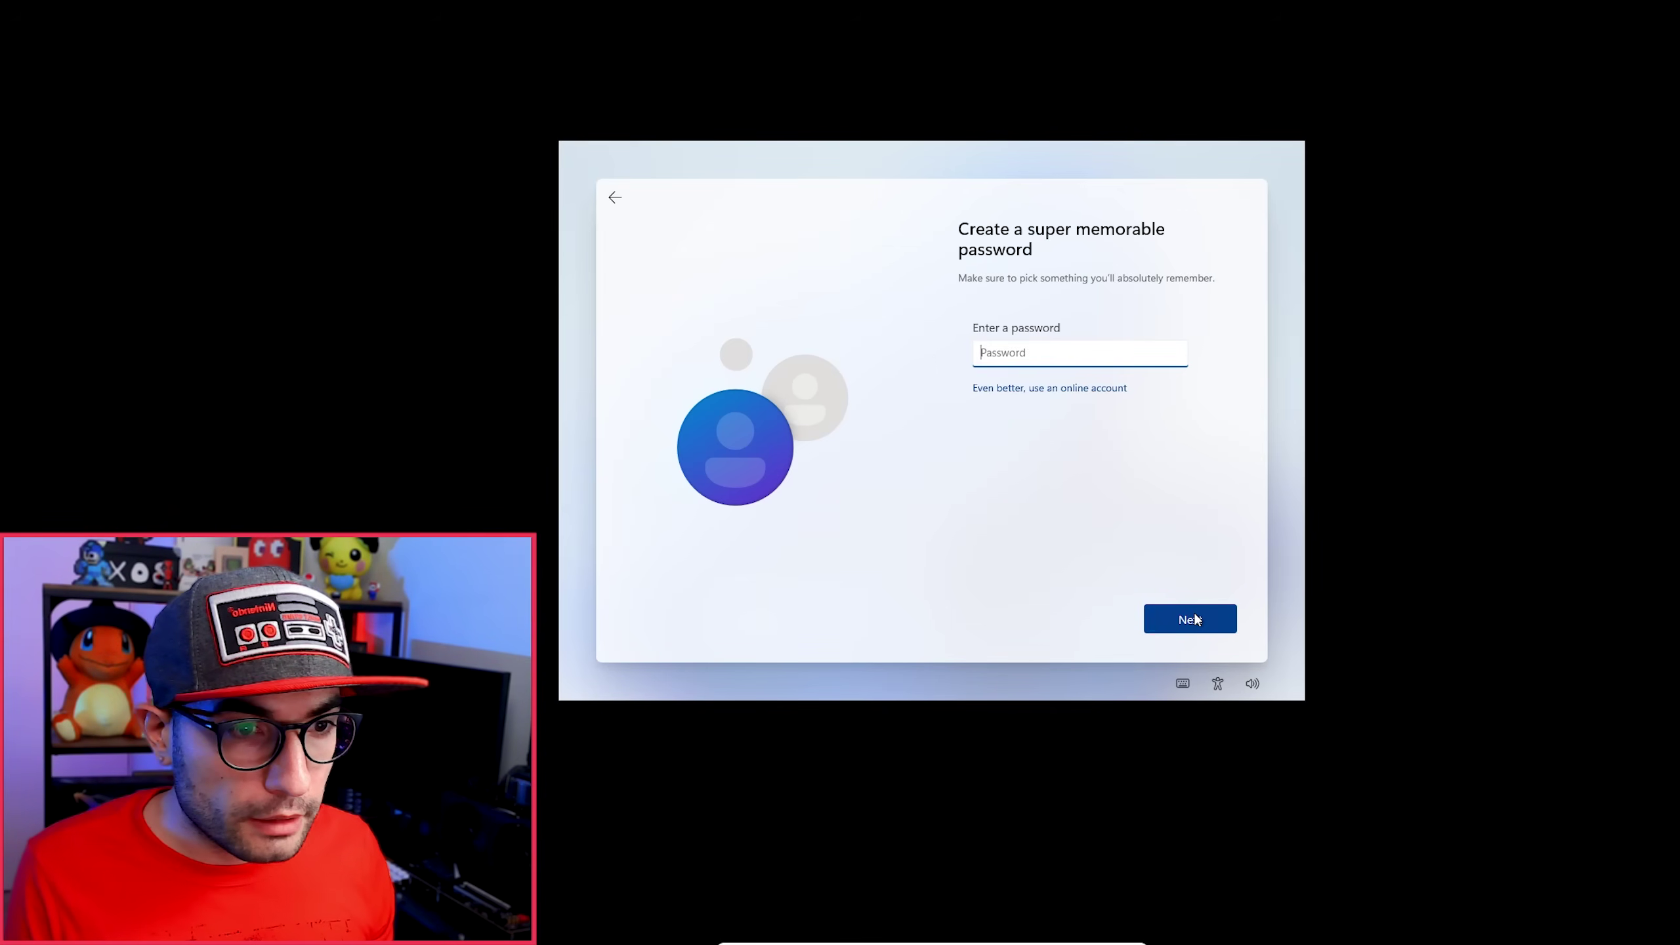
{"action": "left_click", "coordinate": [1185, 620]}
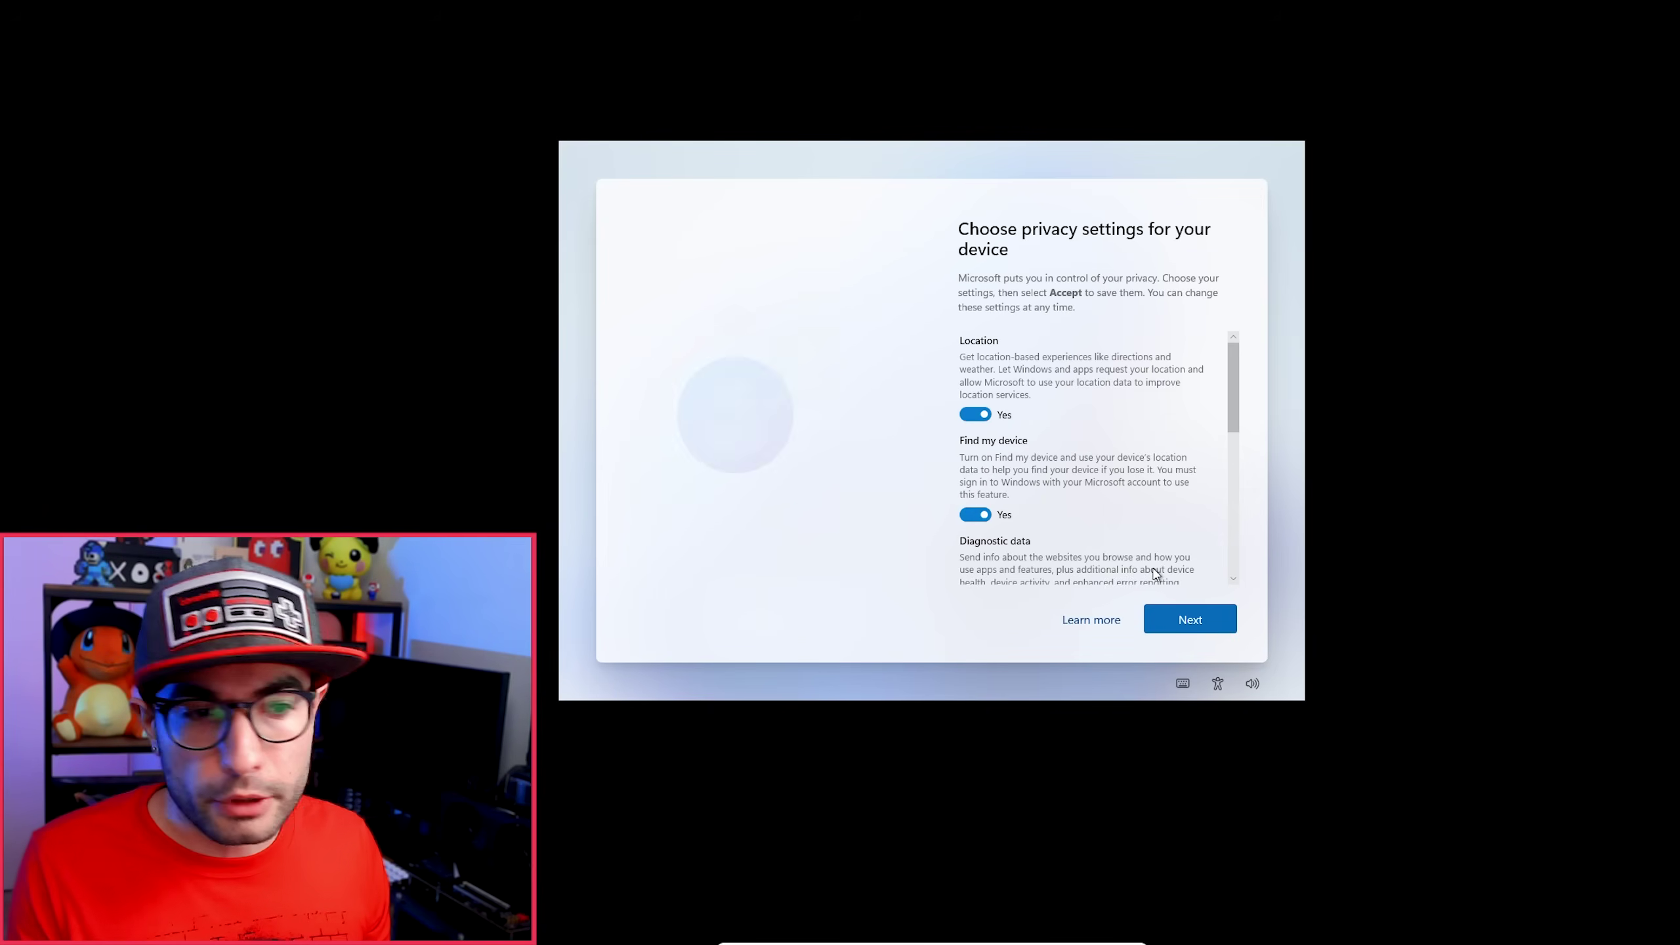
- Turn off location, Find my device, optional diagnostic data, inking and typing, tailored experiences and advertising ID, and accept the privacy settings
{"action": "left_click", "coordinate": [975, 414]}
{"action": "scroll", "coordinate": [980, 423], "scroll_direction": "down", "scroll_amount": 1}
{"action": "left_click", "coordinate": [975, 467]}
{"action": "scroll", "coordinate": [1052, 454], "scroll_direction": "down", "scroll_amount": 2}
{"action": "left_click", "coordinate": [975, 480]}
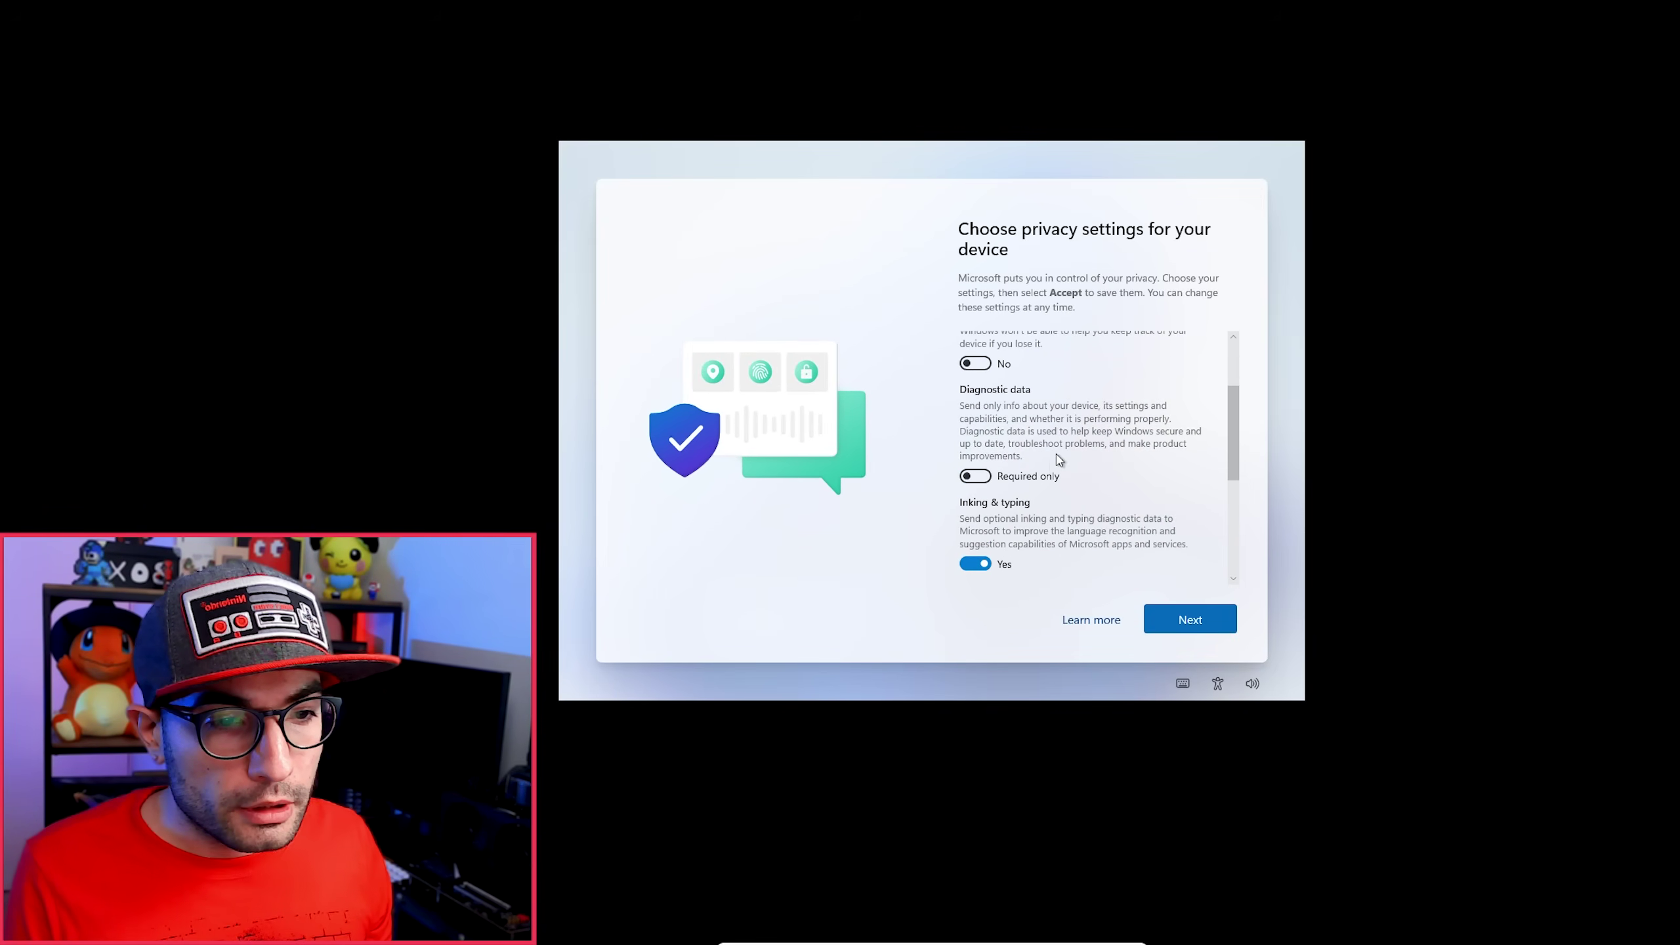
{"action": "scroll", "coordinate": [1002, 482], "scroll_direction": "down", "scroll_amount": 1}
{"action": "left_click", "coordinate": [975, 488]}
{"action": "scroll", "coordinate": [998, 488], "scroll_direction": "down", "scroll_amount": 1}
{"action": "left_click", "coordinate": [985, 477]}
{"action": "scroll", "coordinate": [1012, 487], "scroll_direction": "down", "scroll_amount": 1}
{"action": "left_click", "coordinate": [976, 506]}
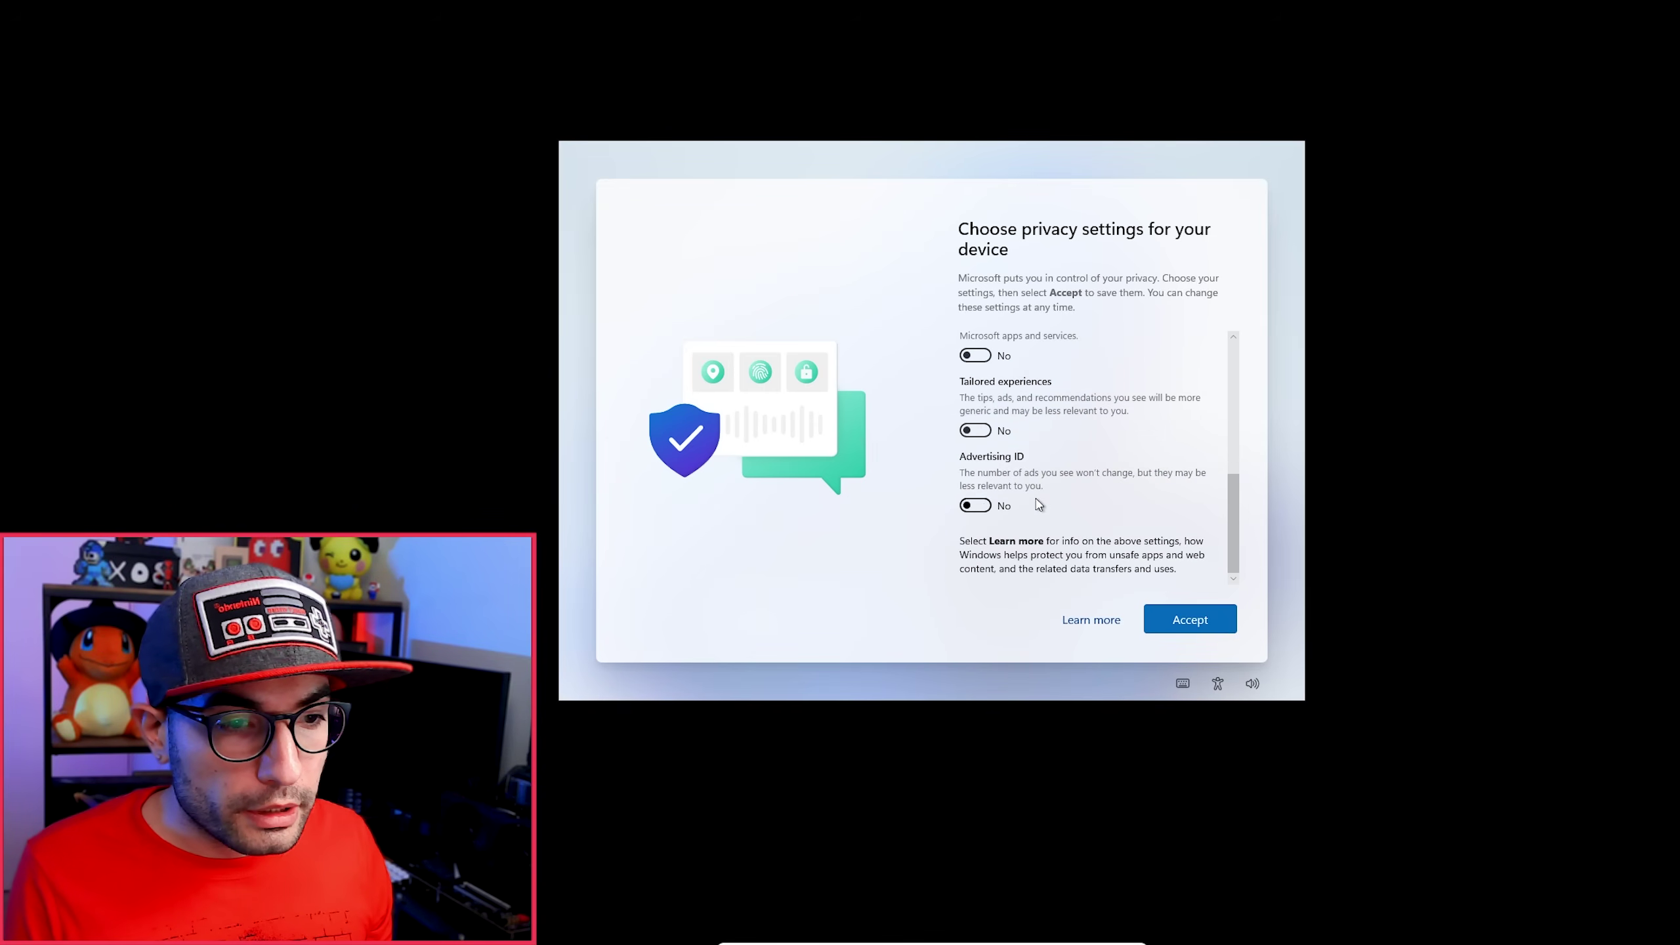
{"action": "scroll", "coordinate": [1101, 496], "scroll_direction": "up", "scroll_amount": 5}
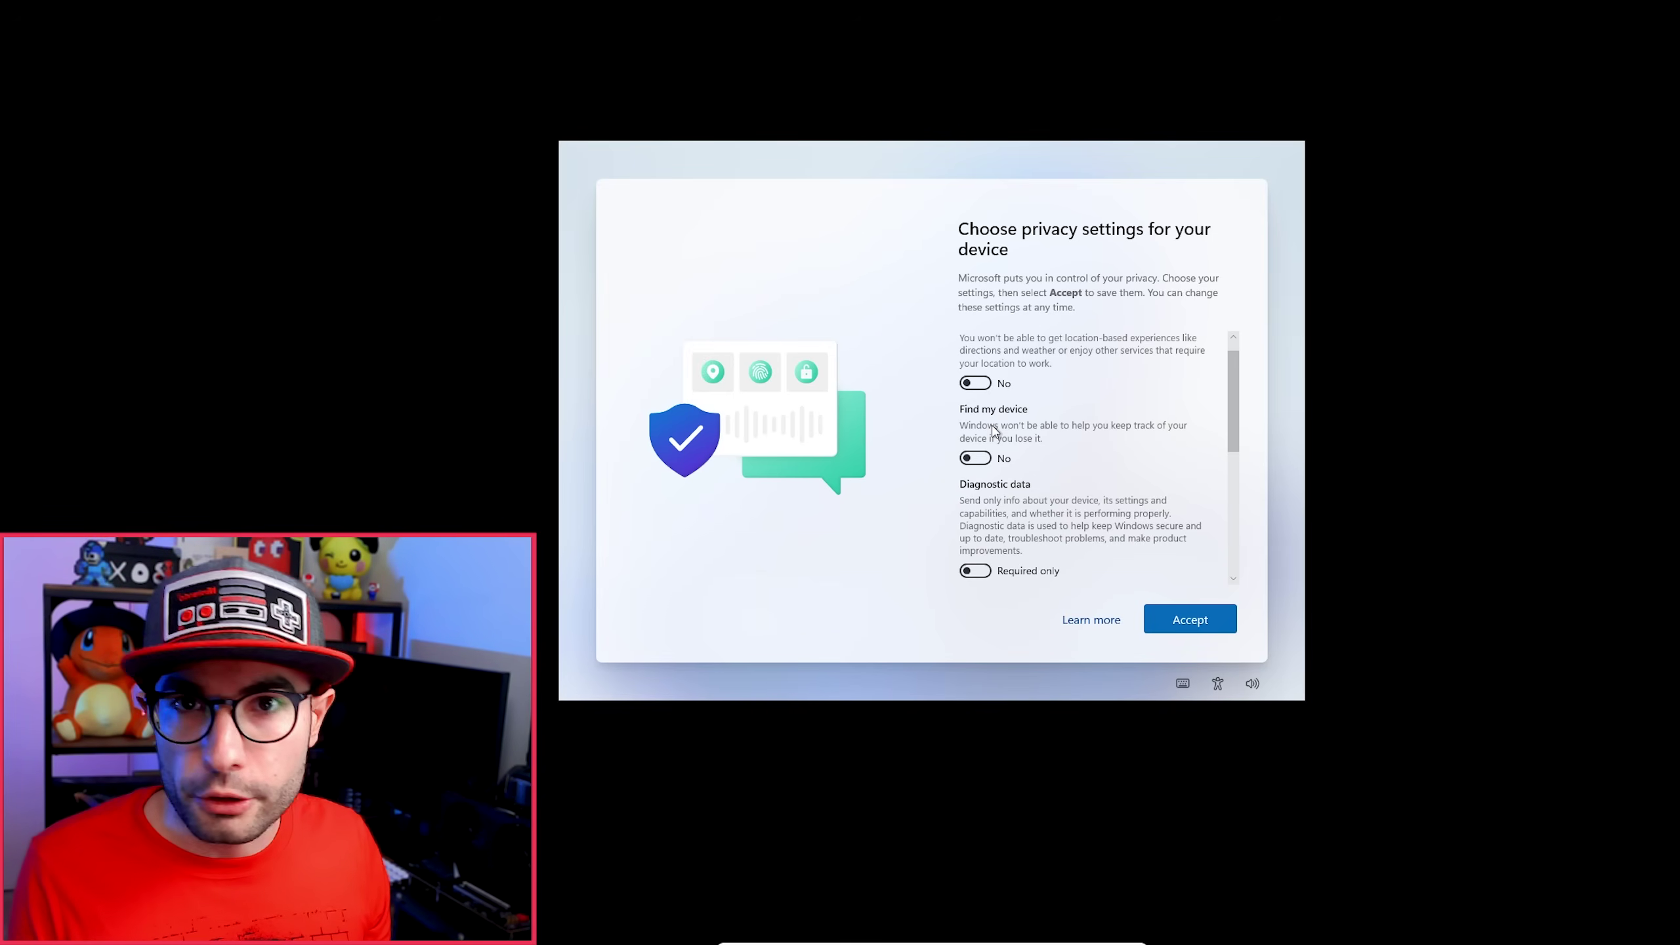
{"action": "left_click", "coordinate": [1191, 618]}
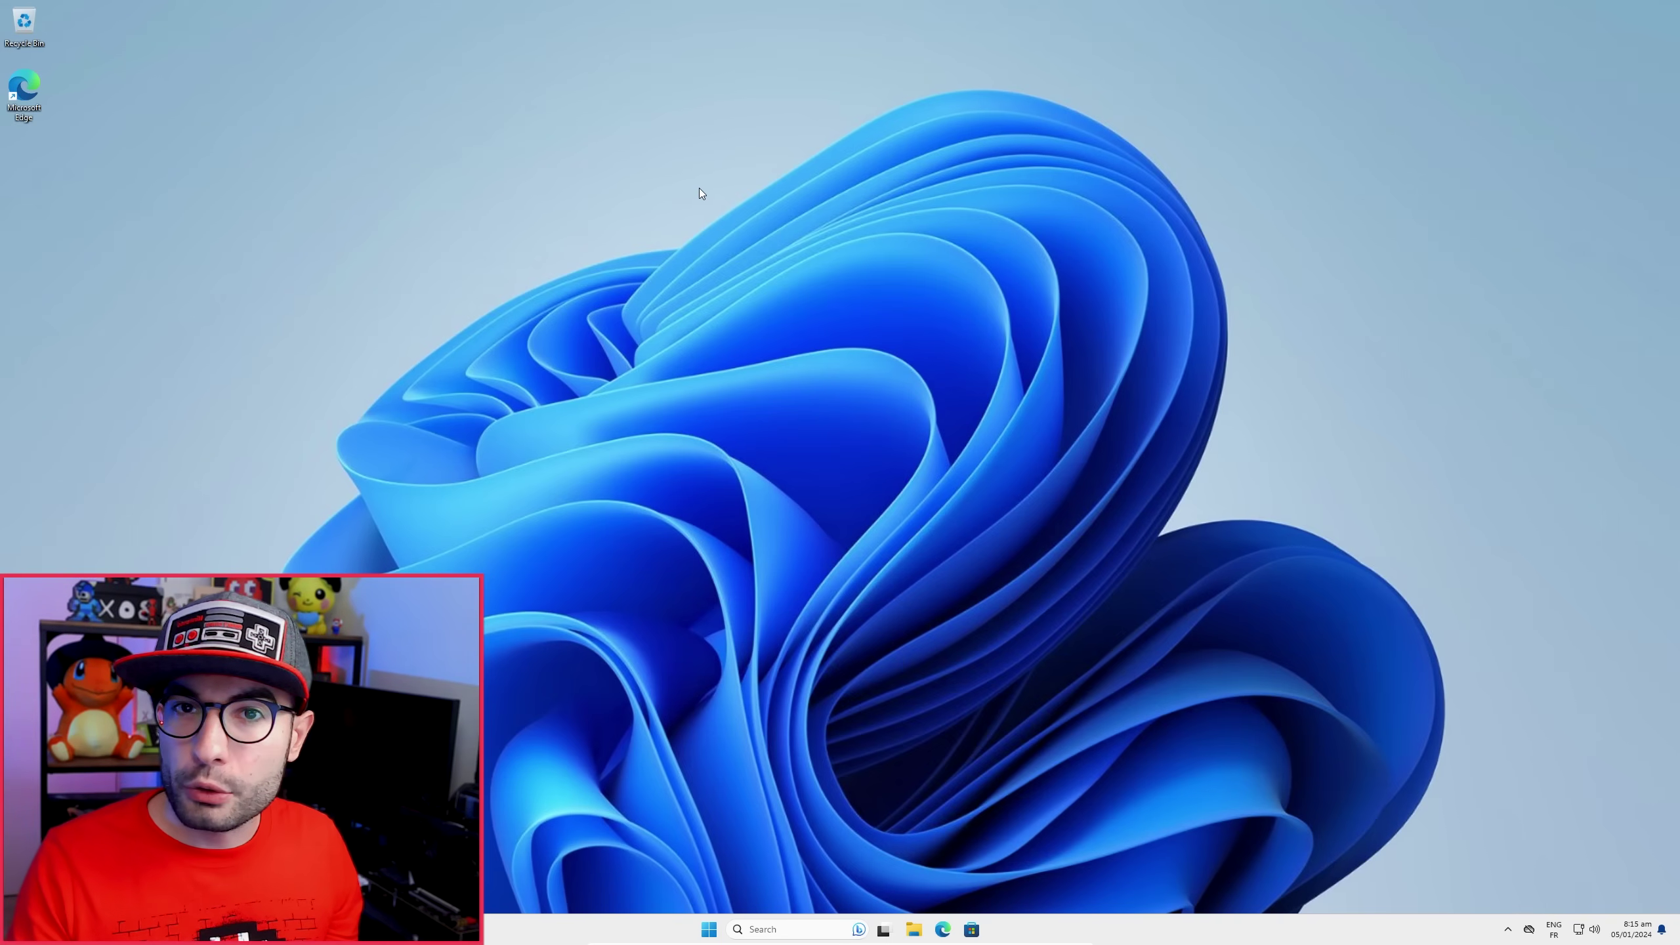
- Find the Check for updates settings, examine the Windows Update page, and minimize the window
{"action": "left_click", "coordinate": [772, 928]}
{"action": "type", "text": "updat"}
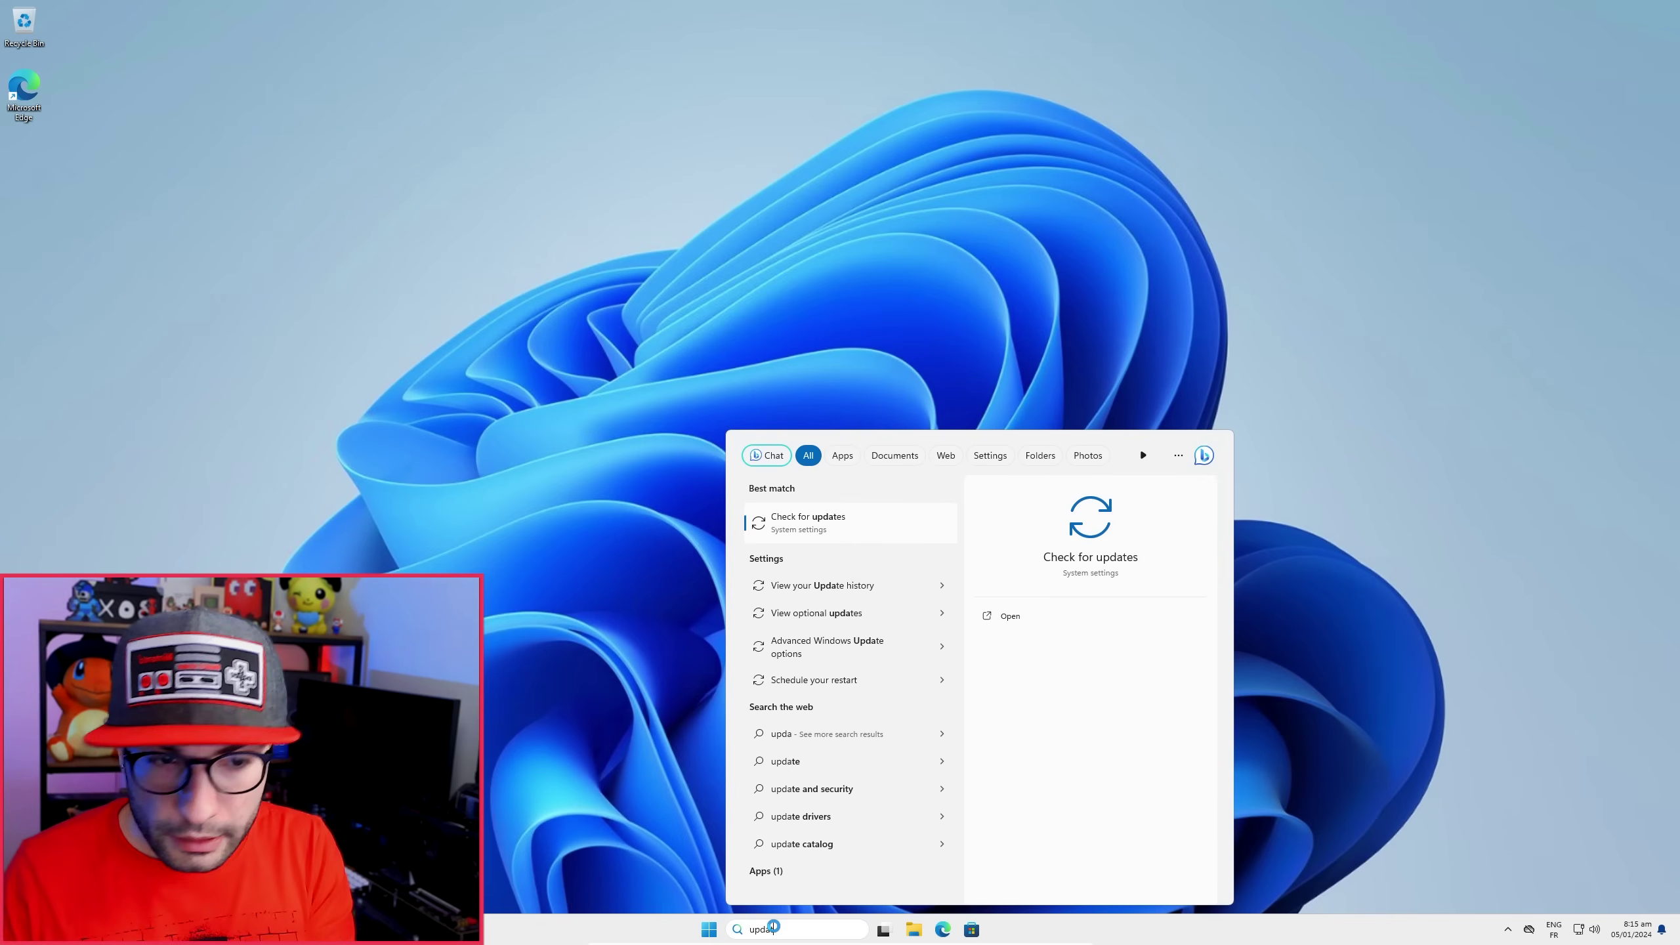
{"action": "left_click", "coordinate": [849, 532]}
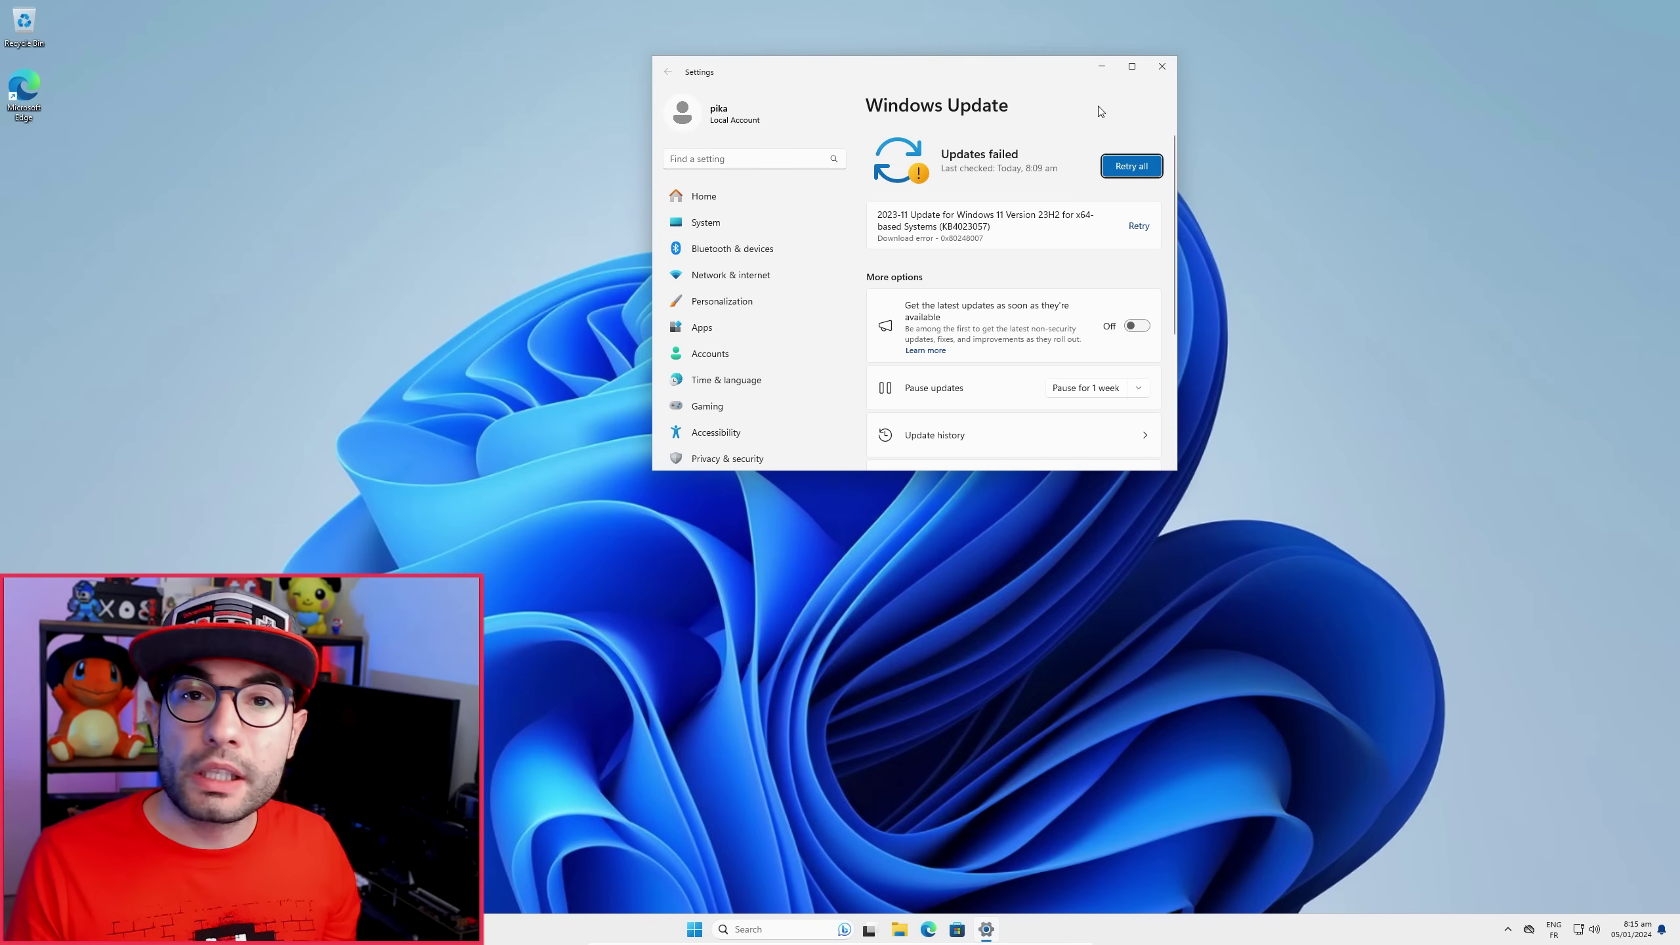
{"action": "left_click", "coordinate": [1100, 65]}
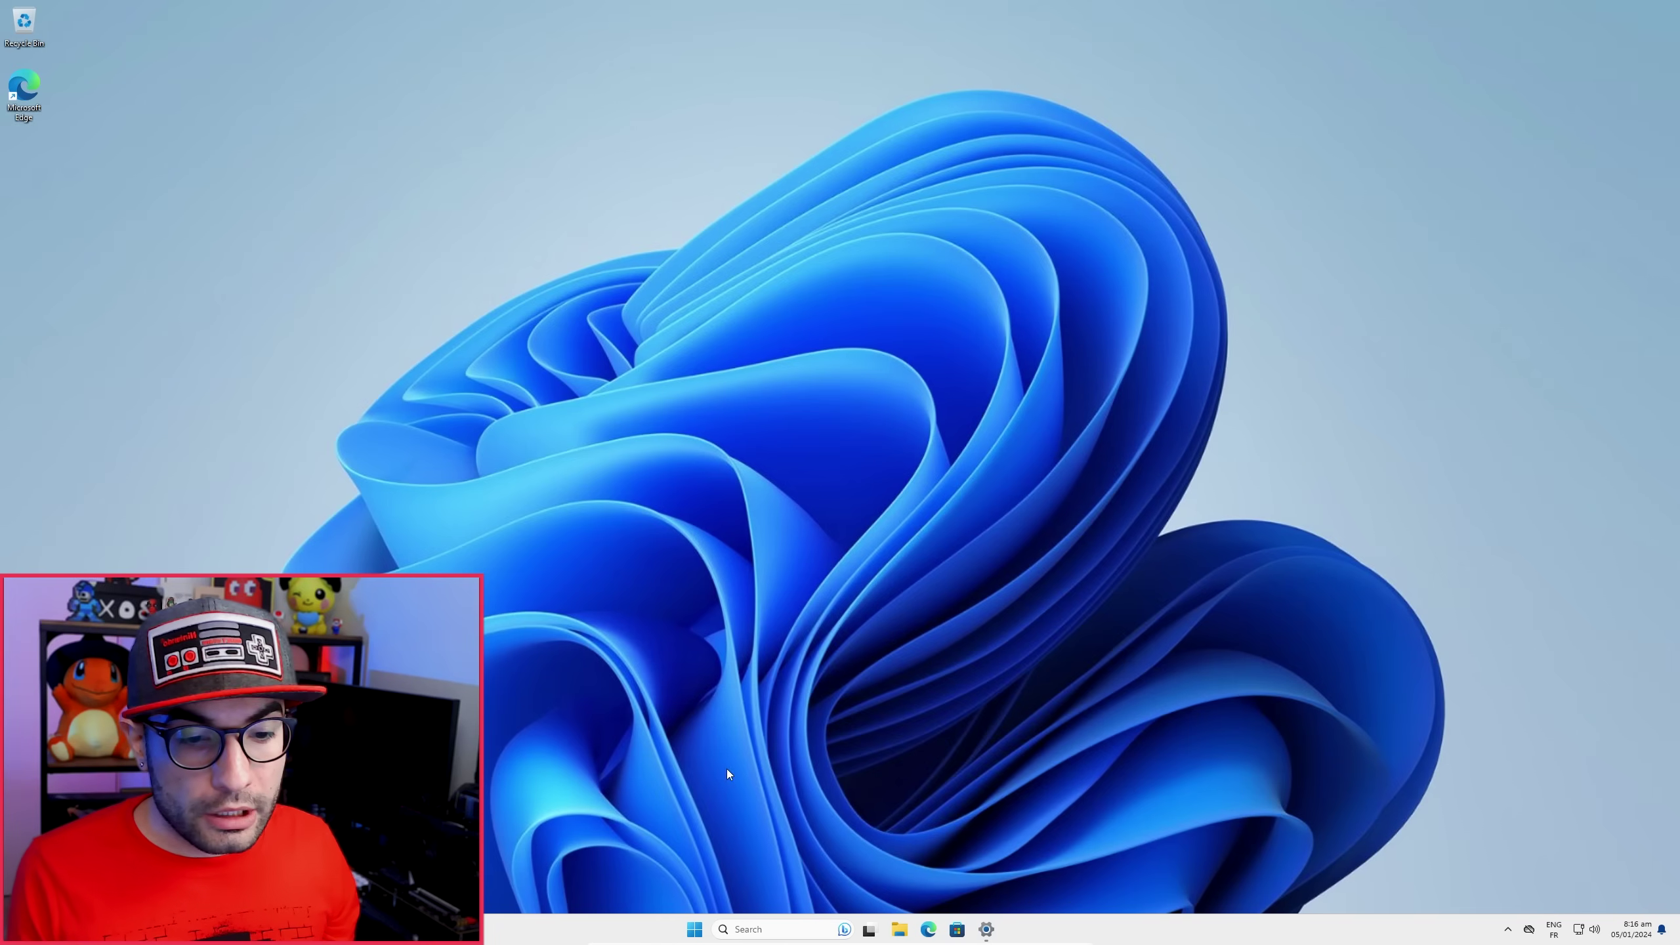
- Examine the pinned apps in the Start menu, check whether Microsoft Store works, and close the store
{"action": "left_click", "coordinate": [694, 929]}
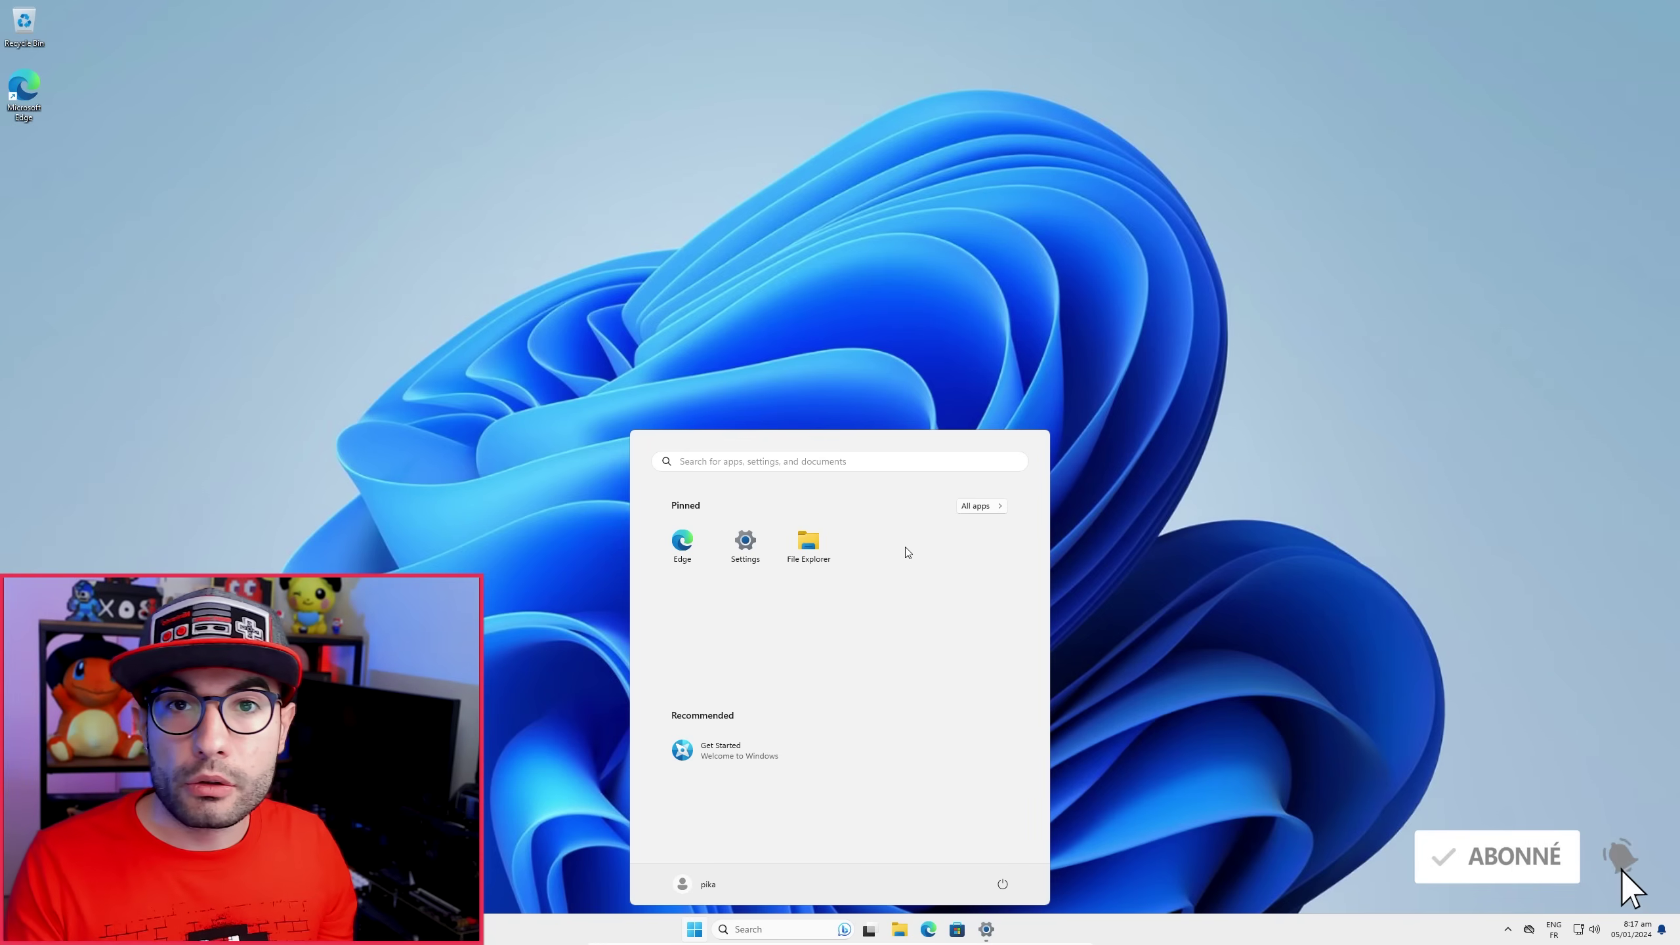
{"action": "left_click", "coordinate": [1202, 488]}
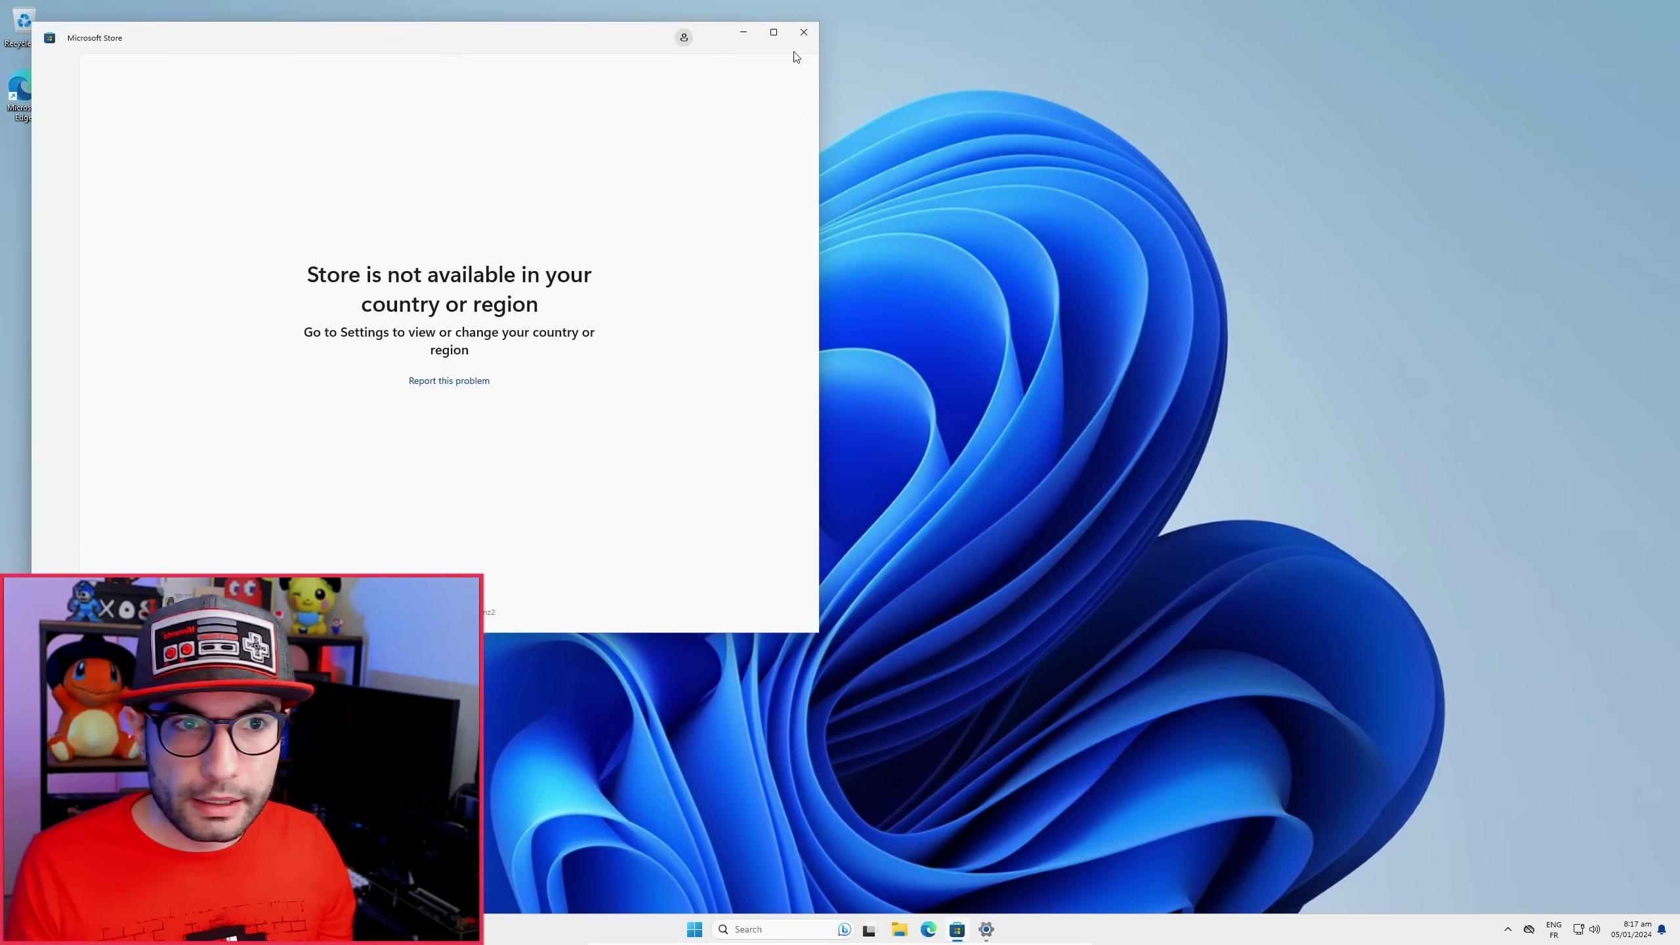
{"action": "left_click", "coordinate": [804, 32]}
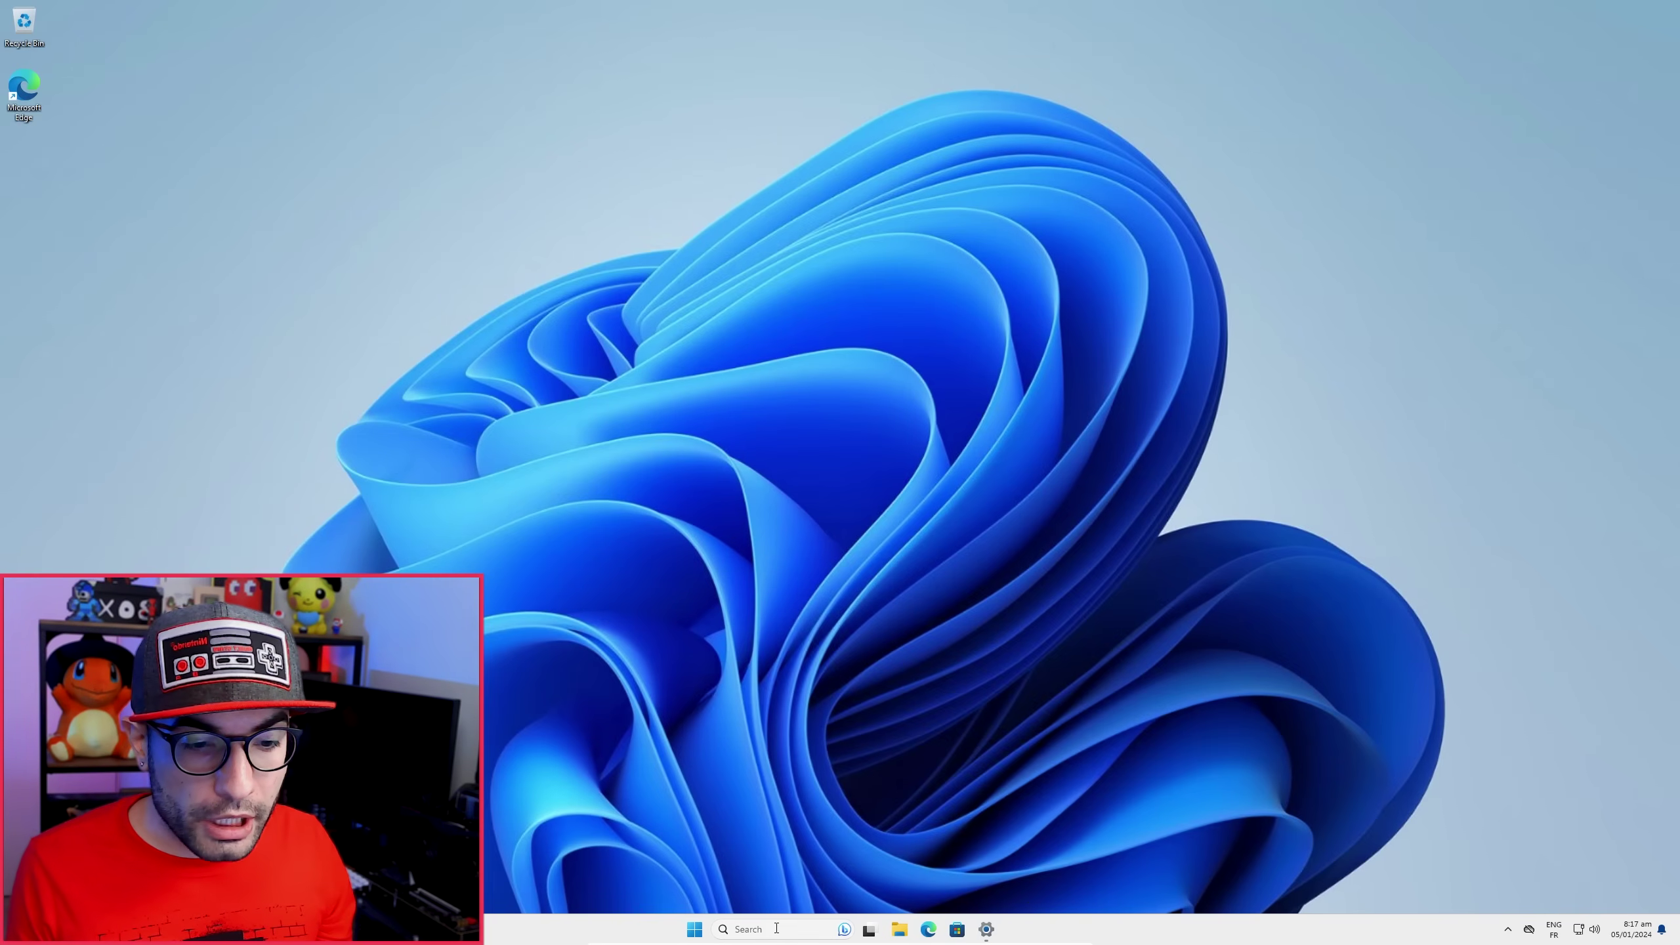
- Search Windows for "langue", open the Language settings, and enlarge the Settings window
{"action": "left_click", "coordinate": [776, 929]}
{"action": "type", "text": "langue"}
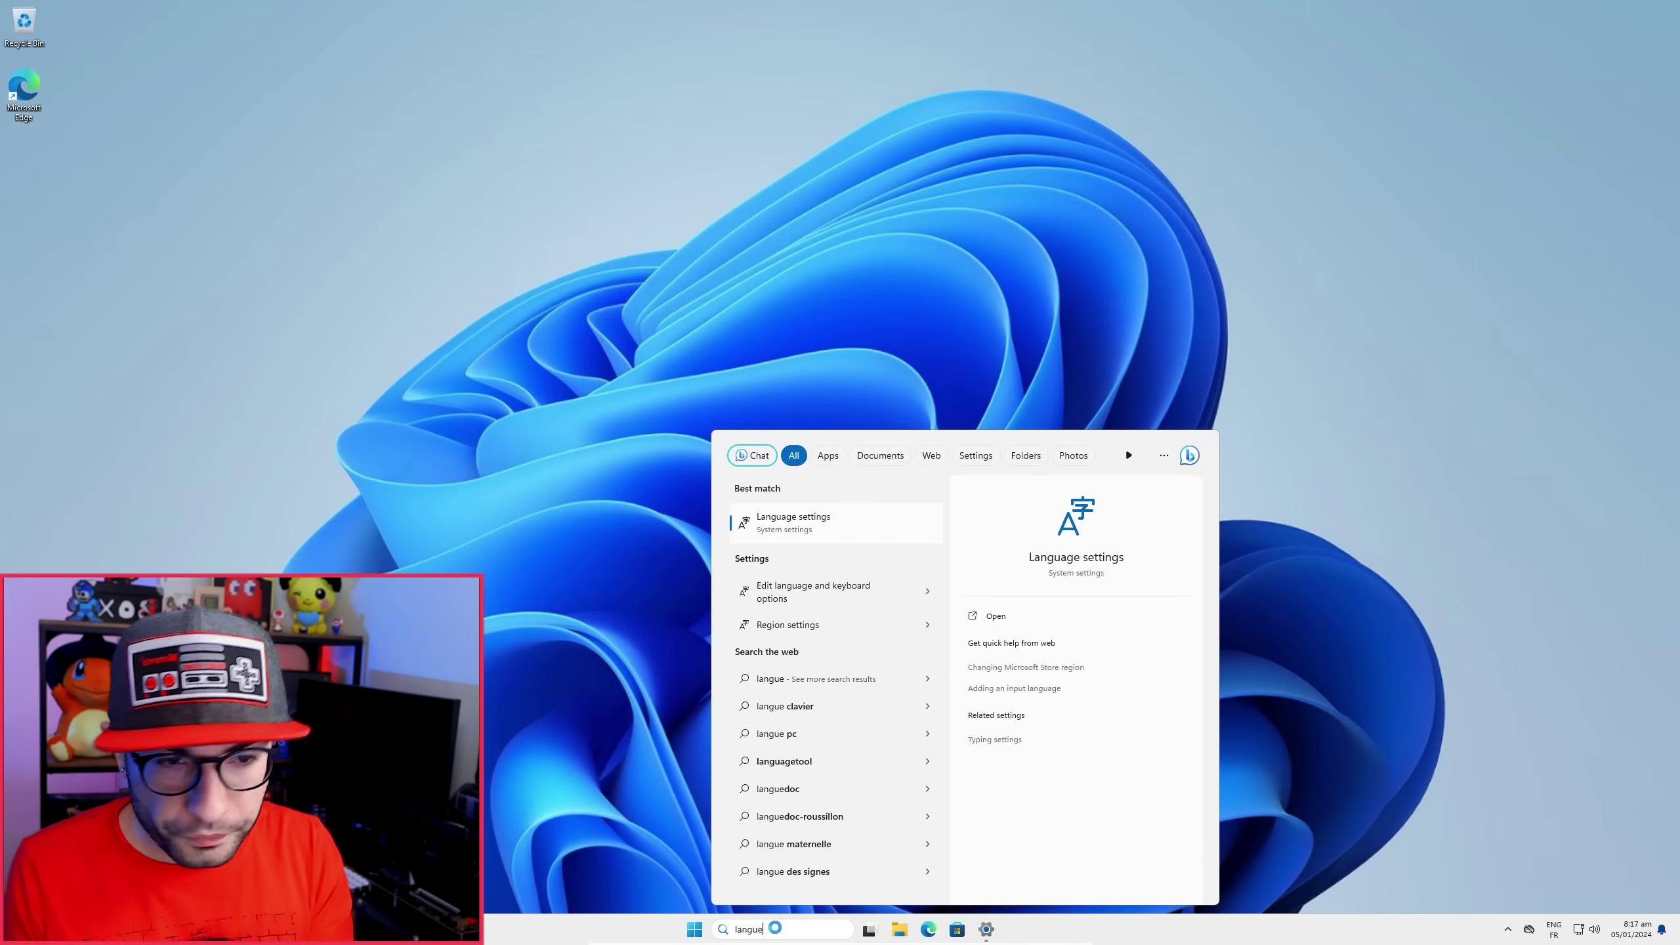
{"action": "left_click", "coordinate": [841, 530]}
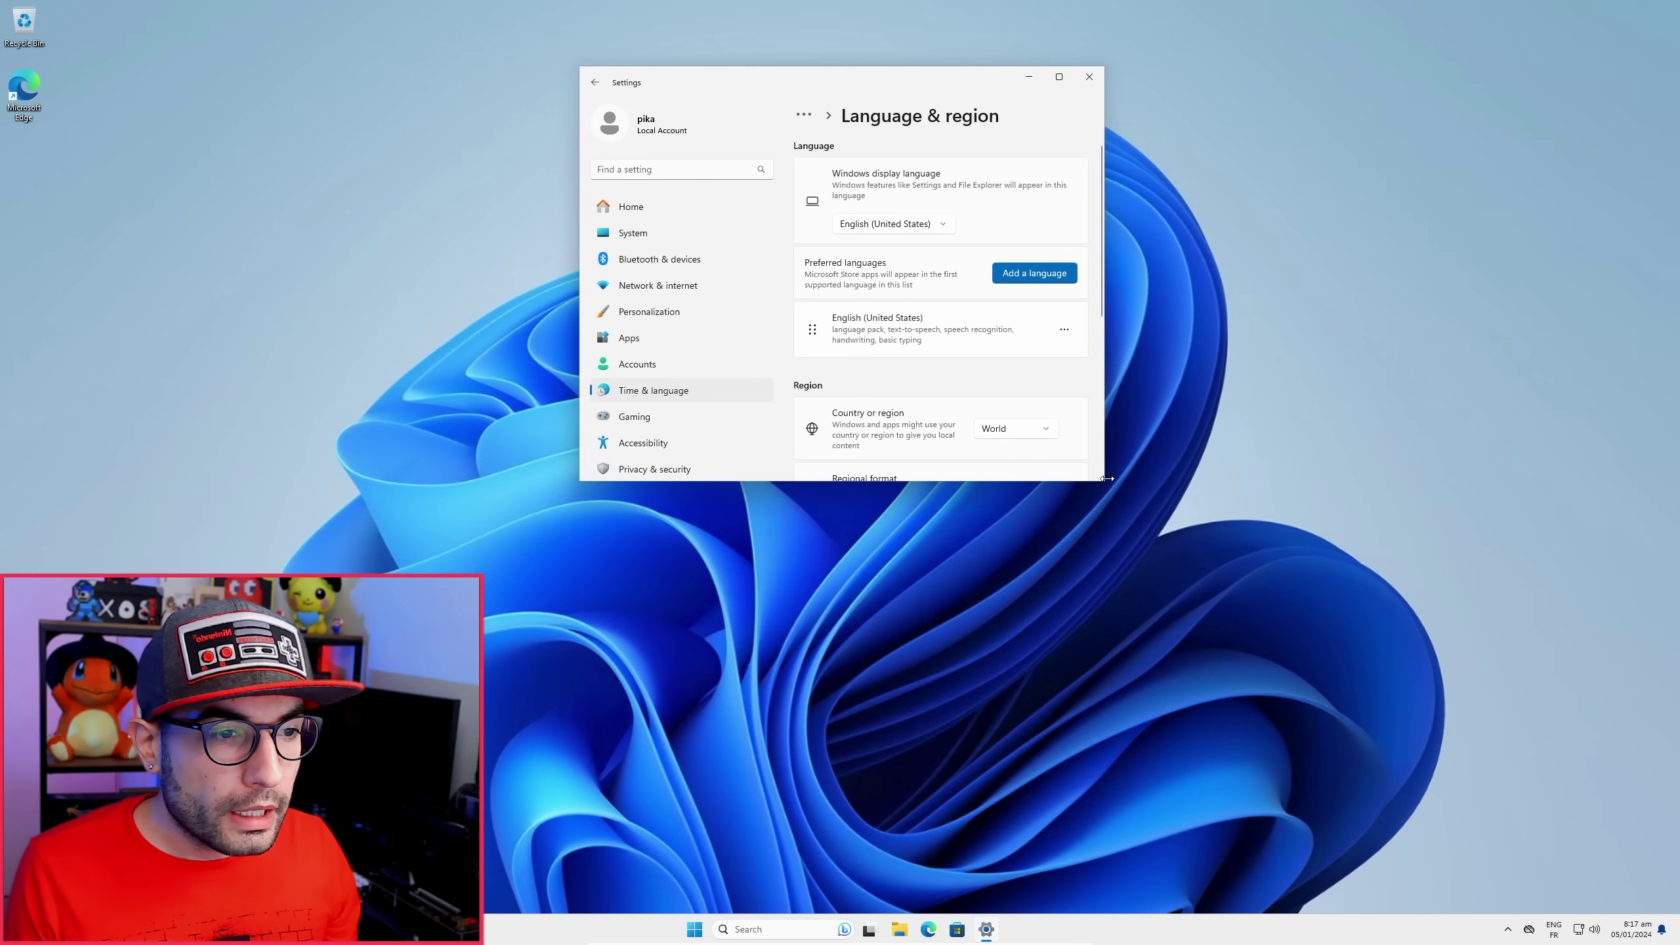
{"action": "left_click_drag", "start_coordinate": [1102, 485], "coordinate": [1507, 679]}
- Add Français (France) with its optional language features and install it as the Windows display language
{"action": "left_click", "coordinate": [1390, 233]}
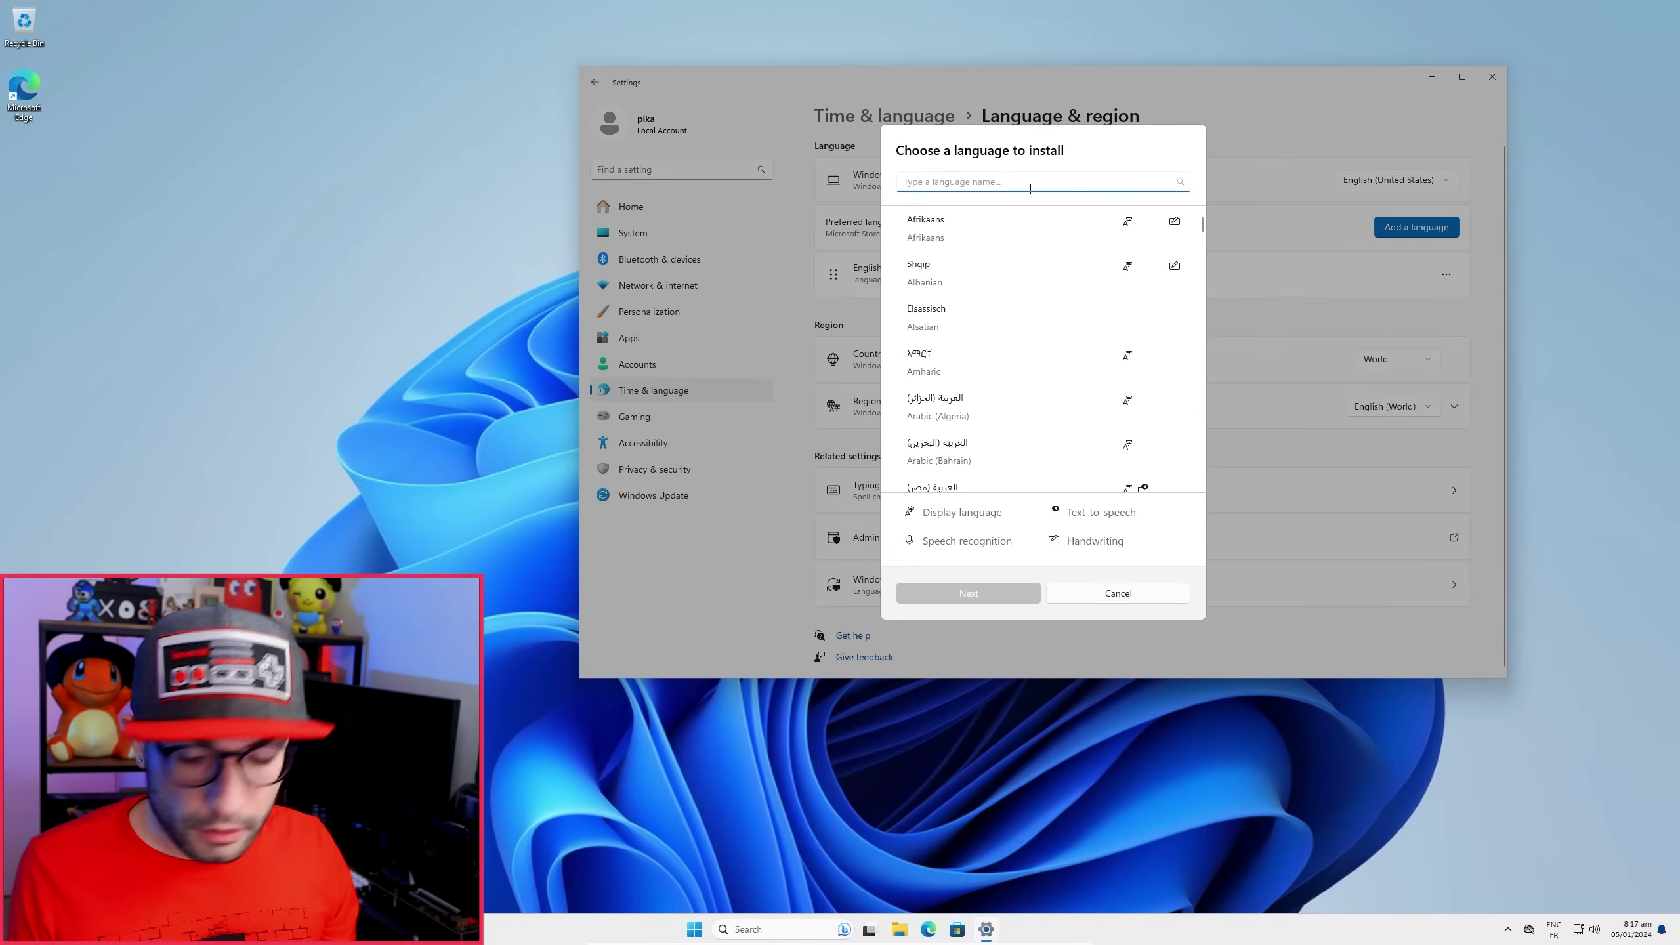
{"action": "type", "text": "frança"}
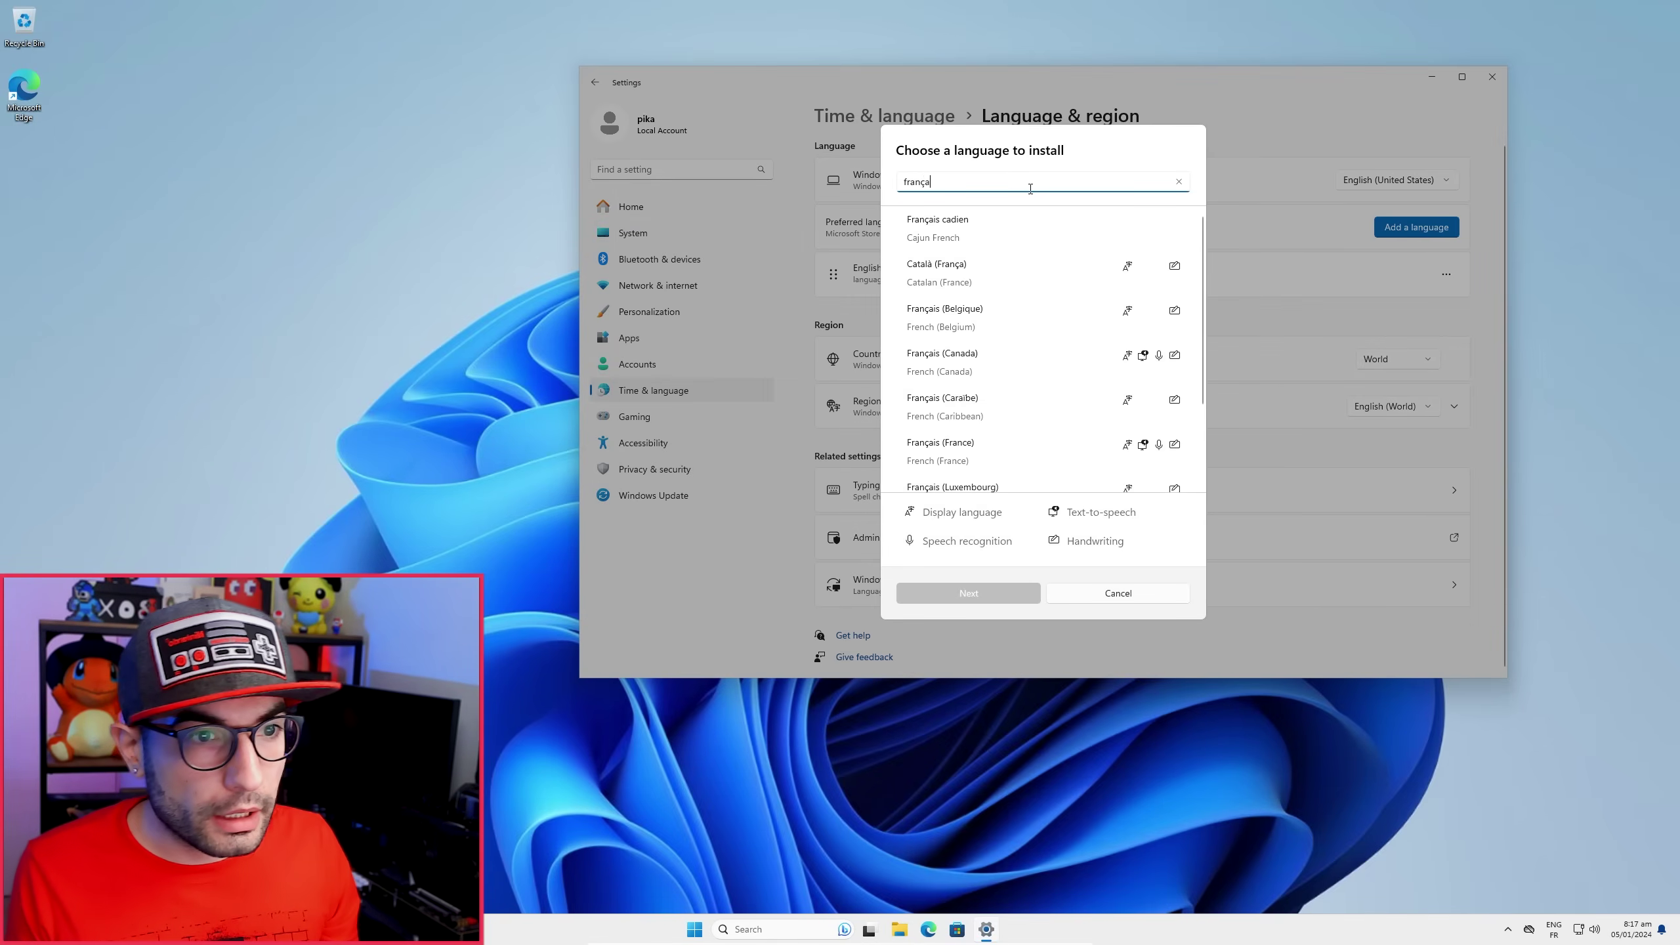
{"action": "scroll", "coordinate": [1025, 361], "scroll_direction": "down", "scroll_amount": 1}
{"action": "left_click", "coordinate": [1014, 411]}
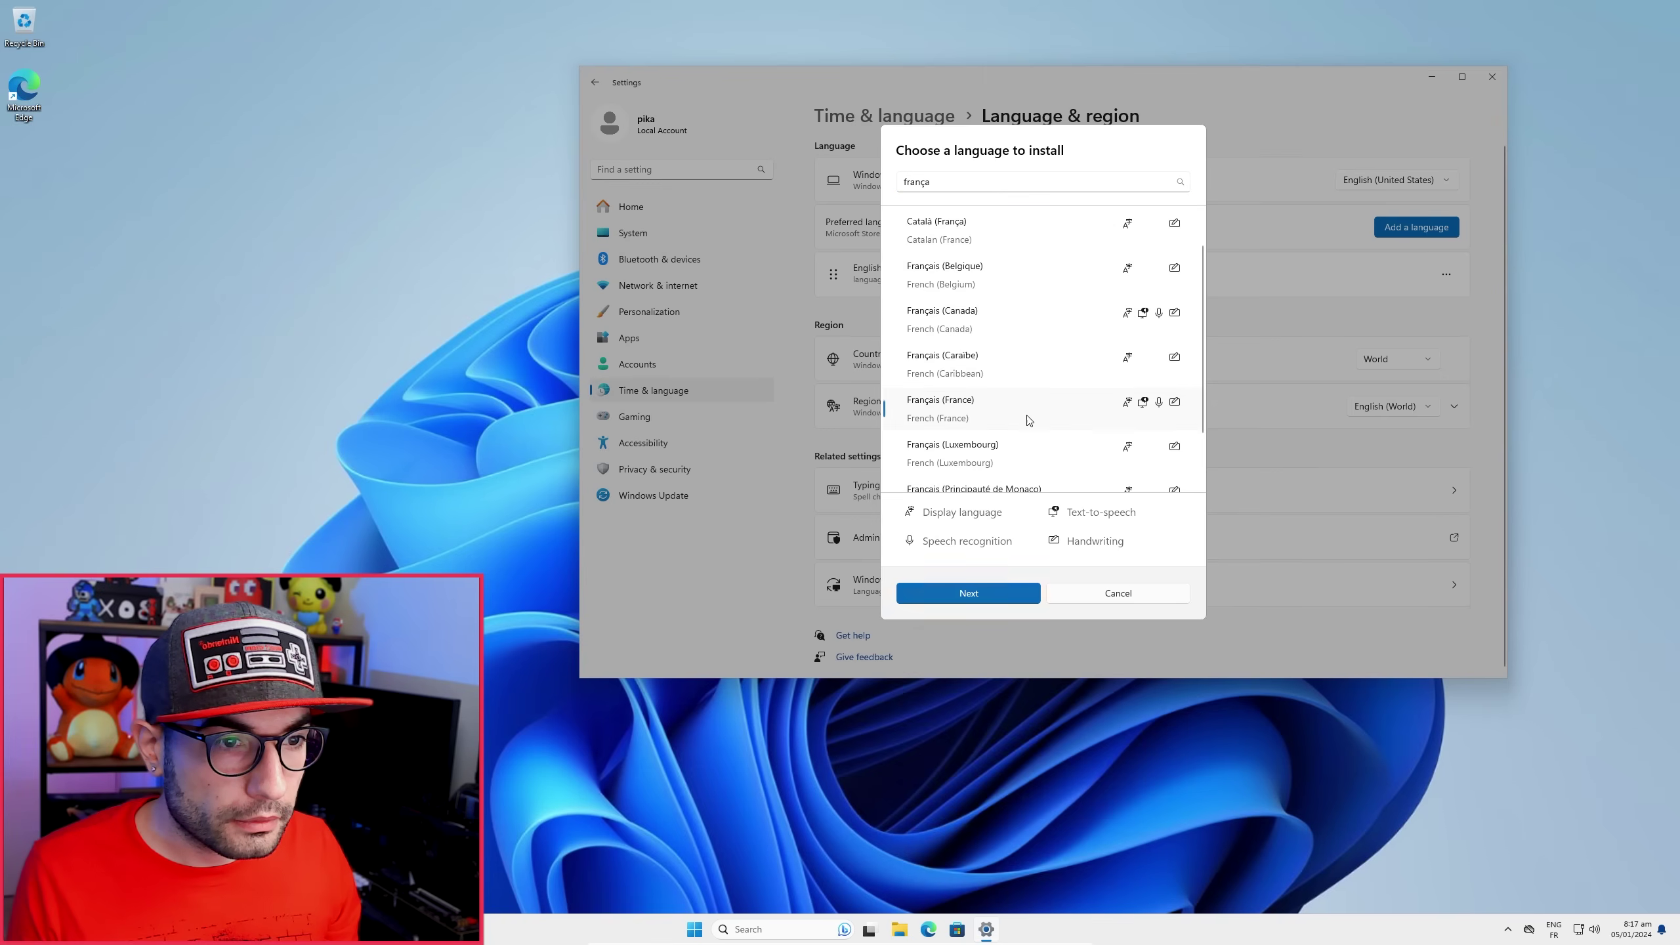
{"action": "left_click", "coordinate": [978, 596]}
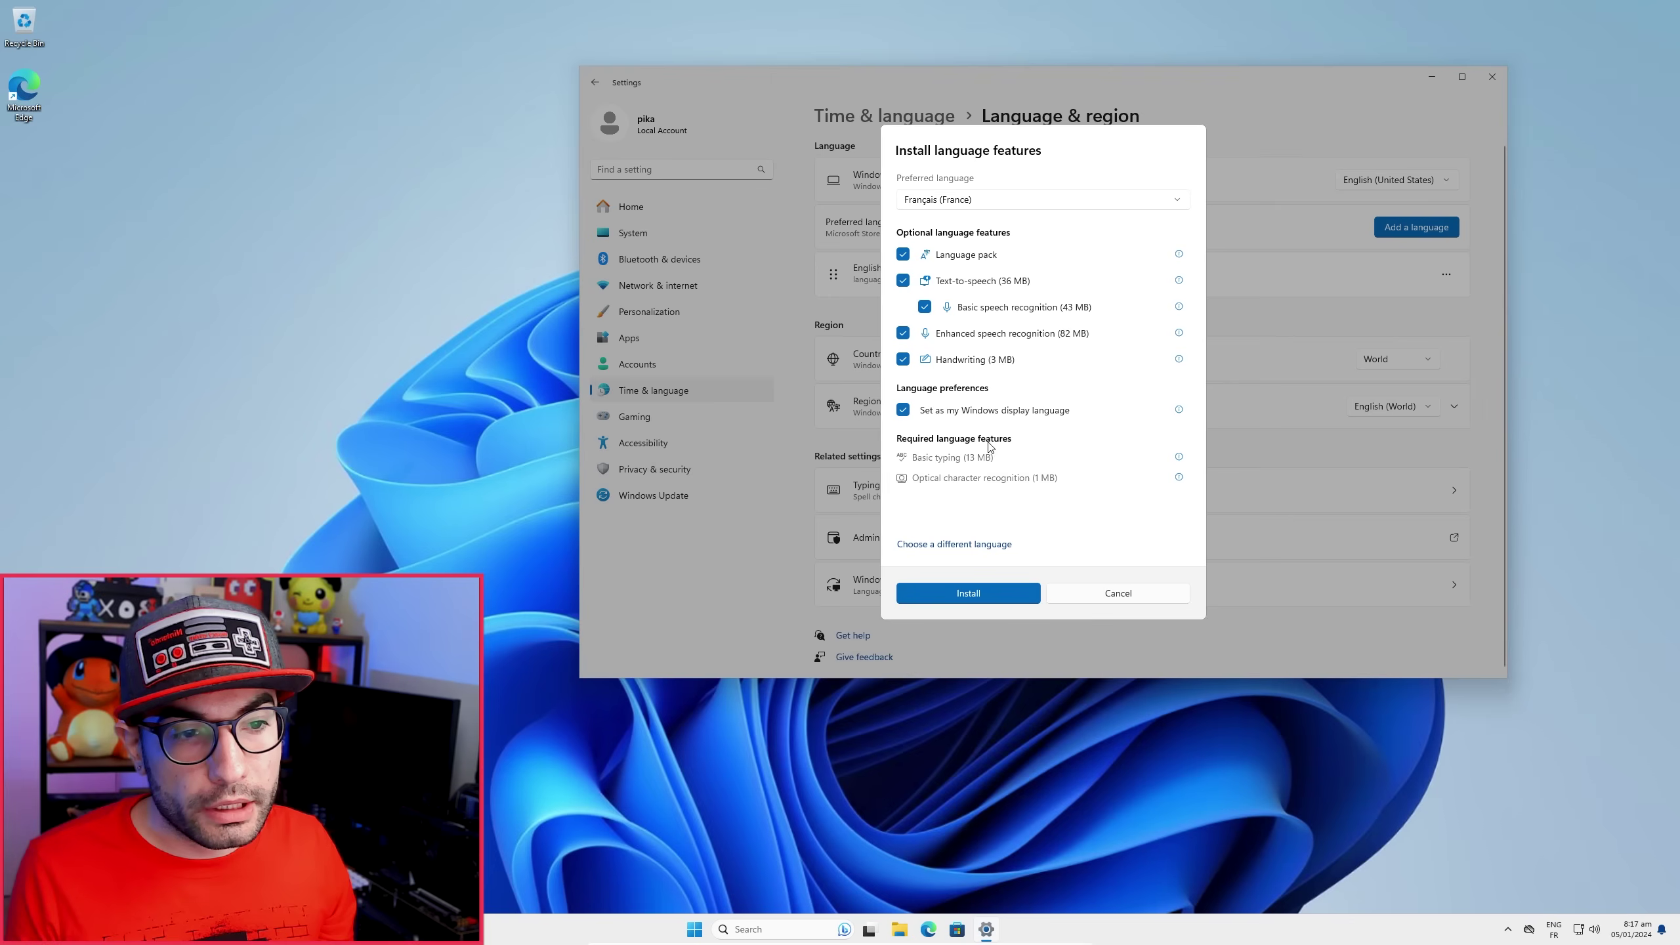
{"action": "left_click", "coordinate": [974, 592]}
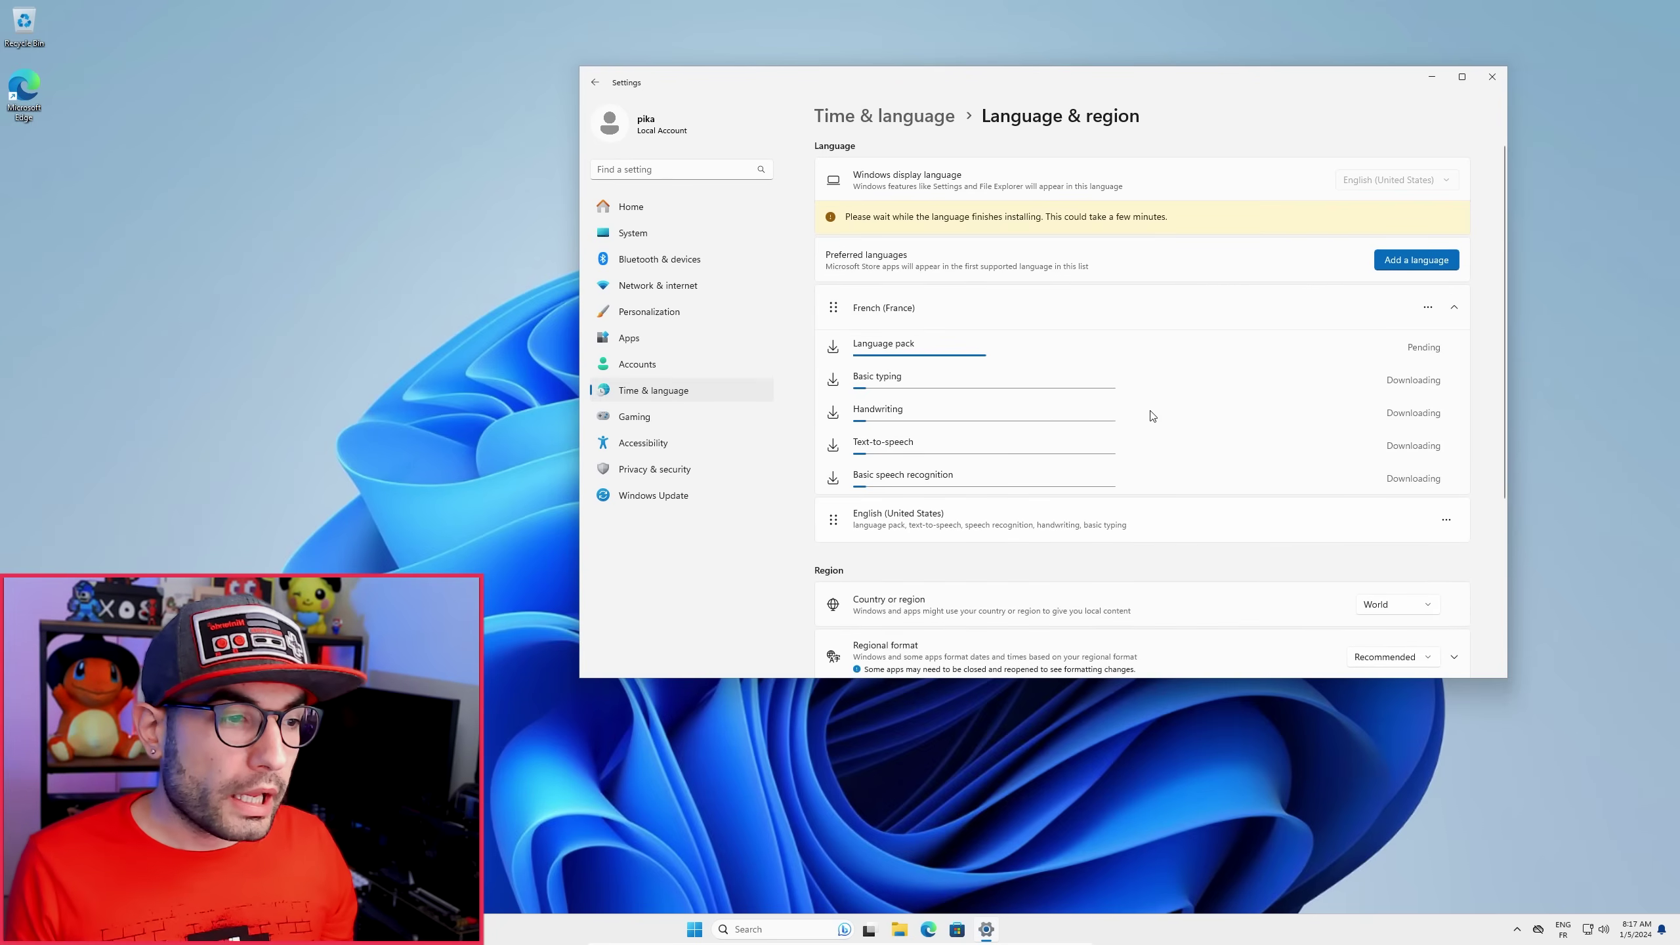
- Set the country or region to France and the regional format to French (France)
{"action": "scroll", "coordinate": [1181, 404], "scroll_direction": "down", "scroll_amount": 5}
{"action": "left_click", "coordinate": [1393, 346]}
{"action": "scroll", "coordinate": [1389, 364], "scroll_direction": "up", "scroll_amount": 20}
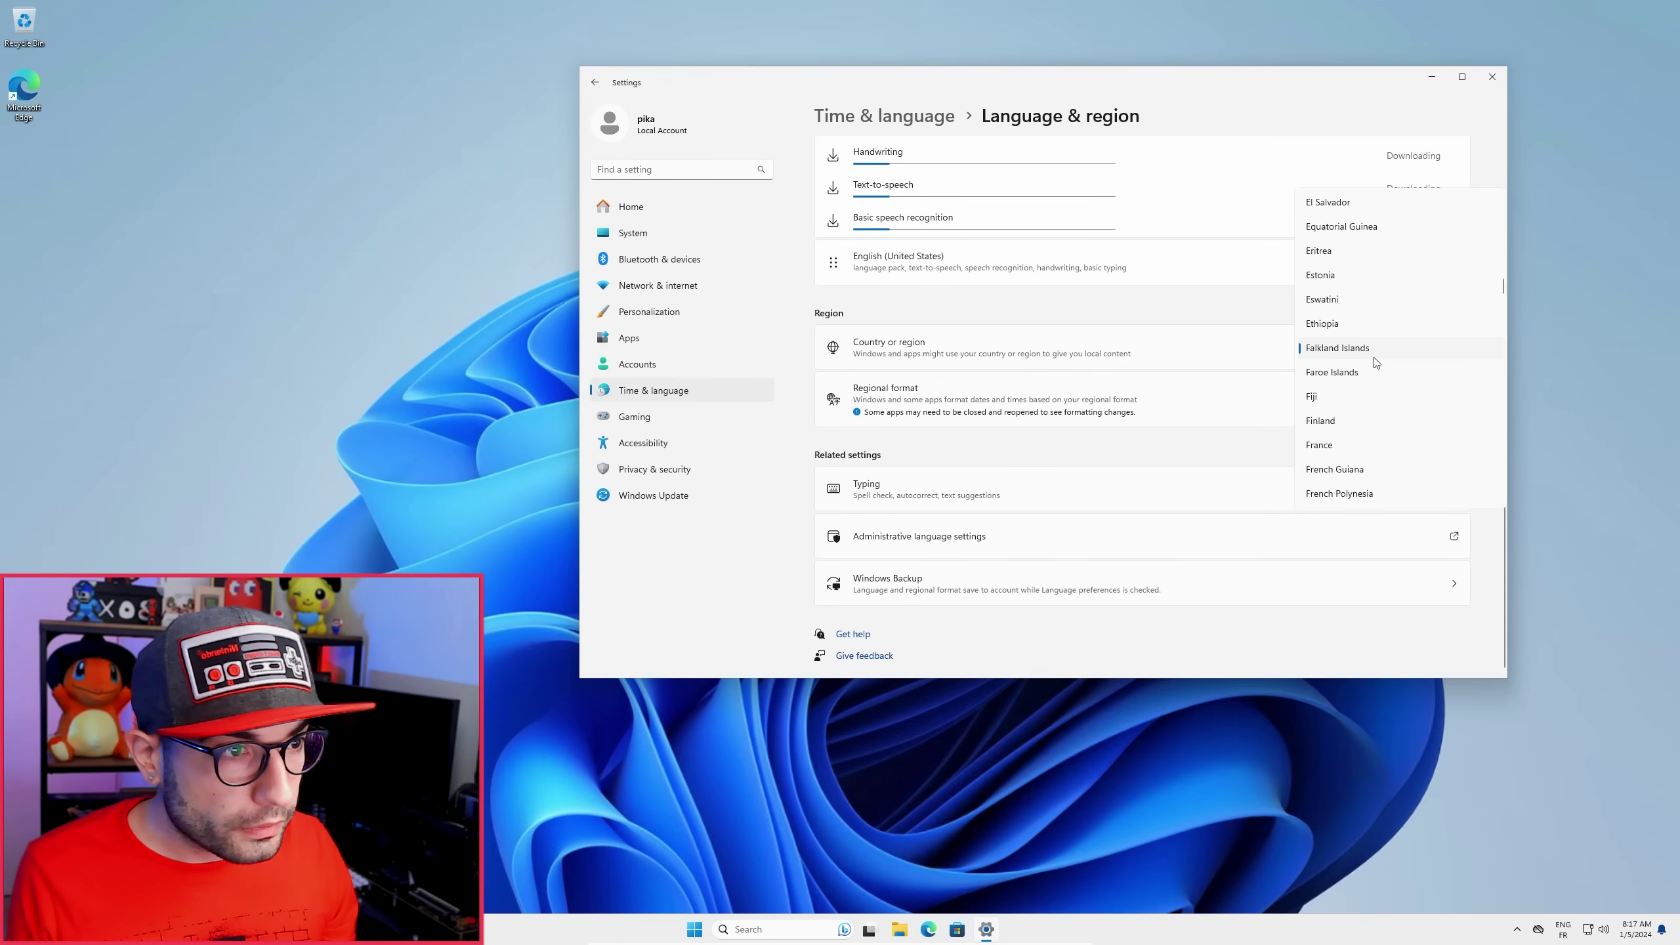
{"action": "scroll", "coordinate": [1372, 363], "scroll_direction": "down", "scroll_amount": 1}
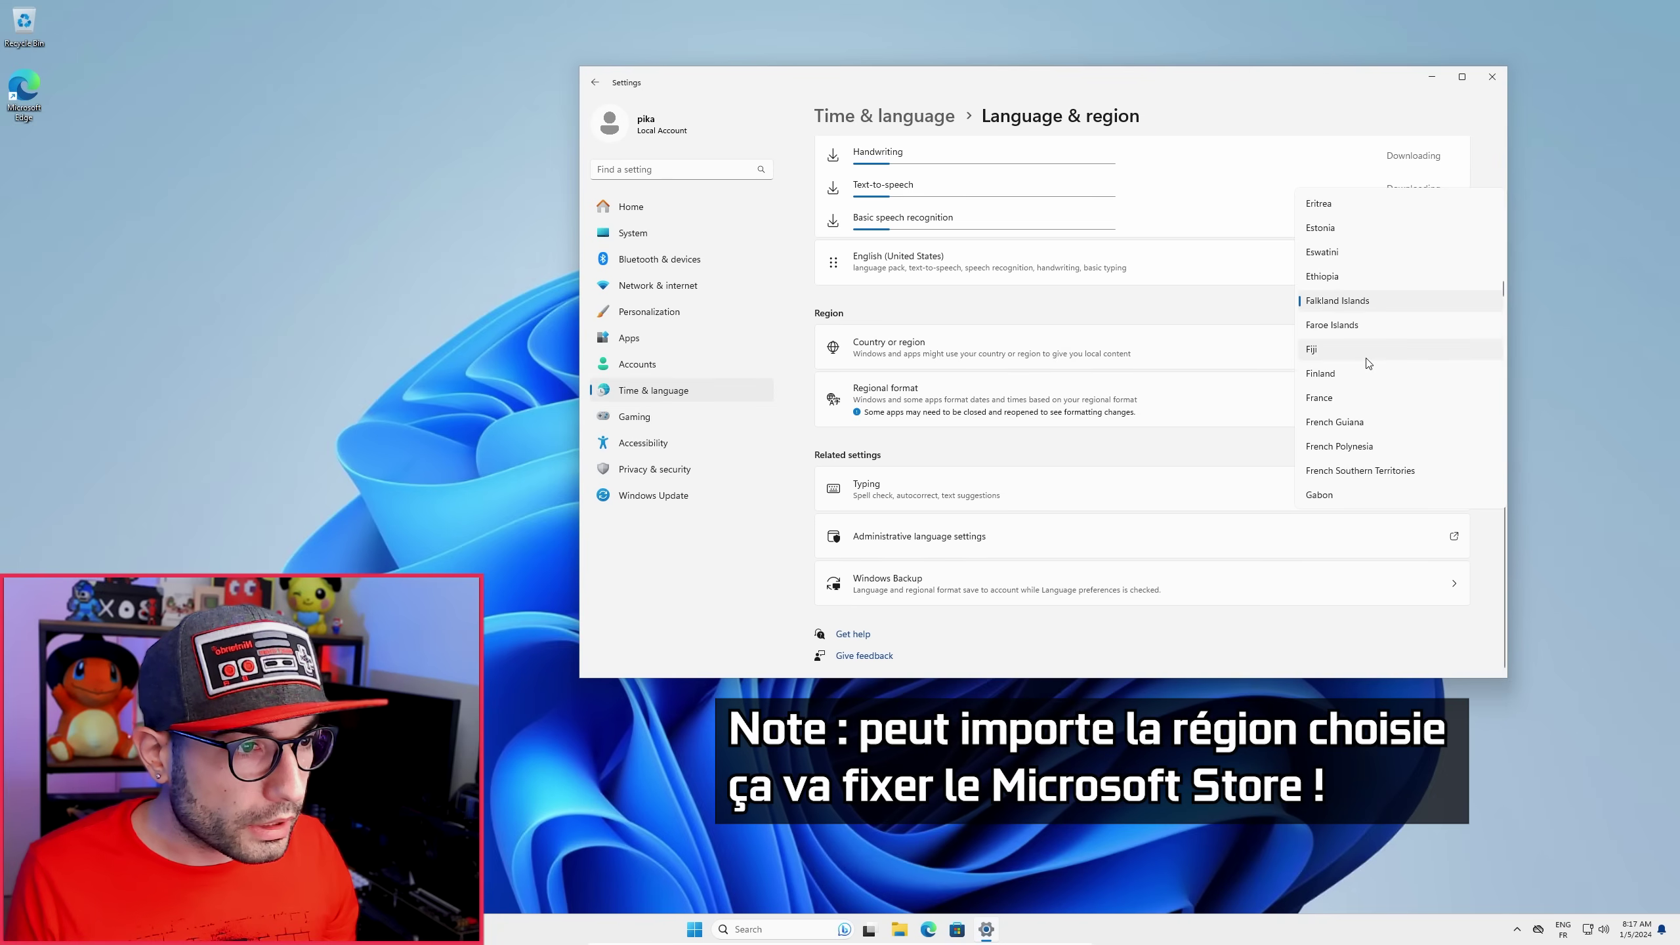
{"action": "left_click", "coordinate": [1362, 397]}
{"action": "left_click", "coordinate": [1415, 401]}
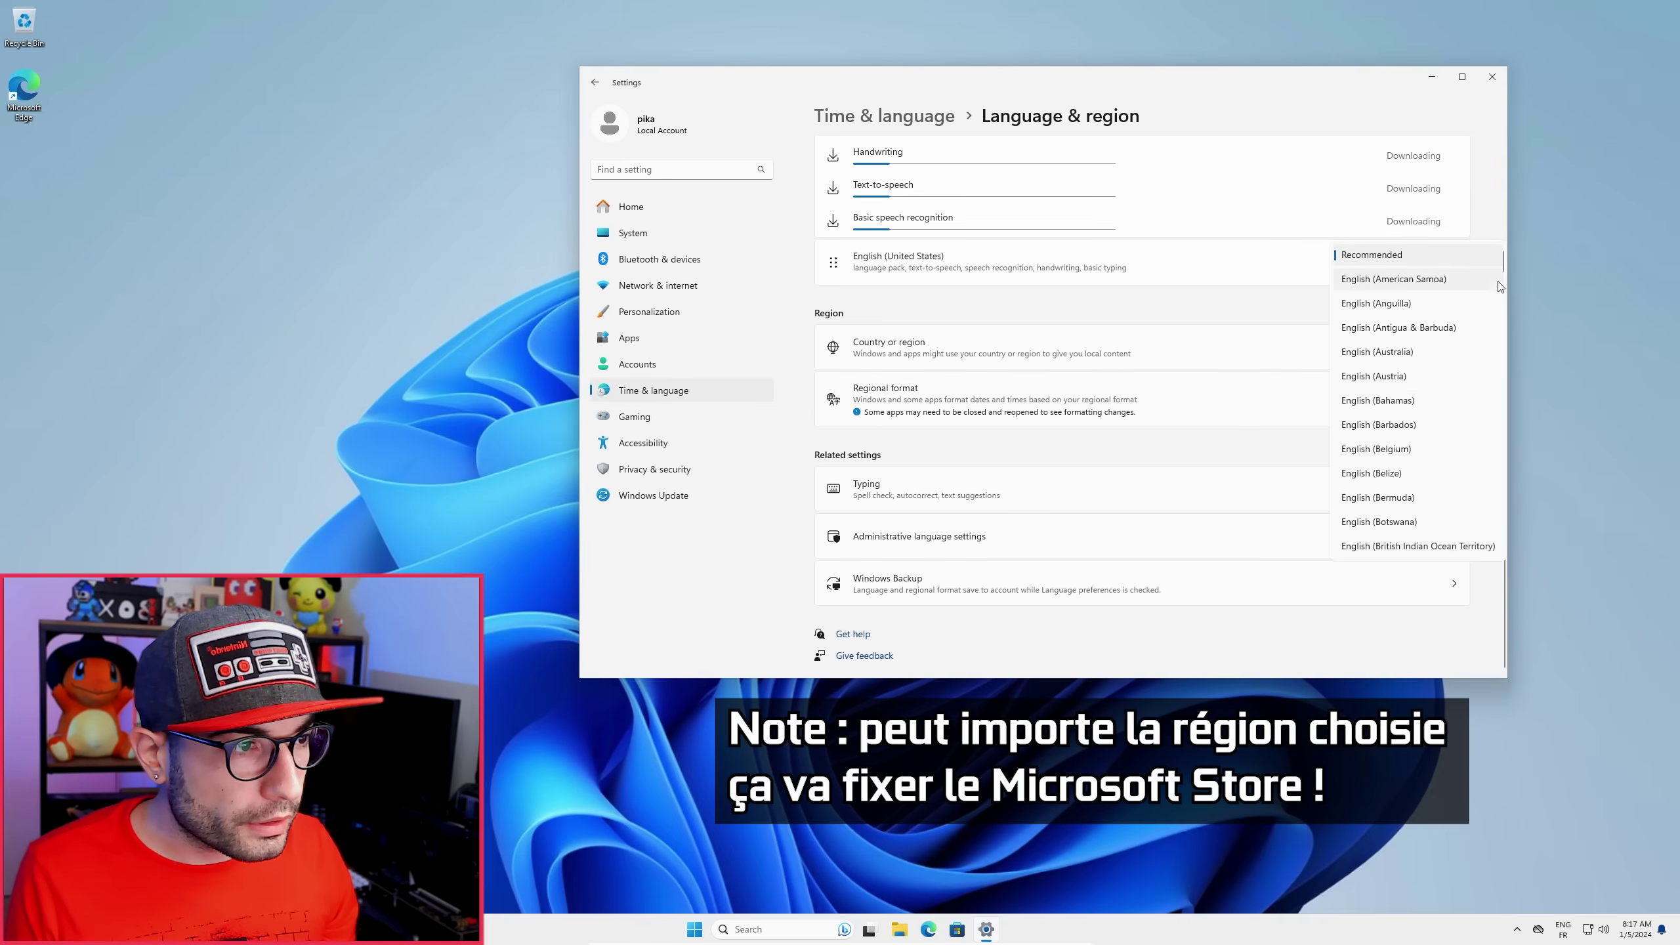
{"action": "left_click_drag", "start_coordinate": [1505, 270], "coordinate": [1485, 499]}
{"action": "left_click", "coordinate": [1343, 406]}
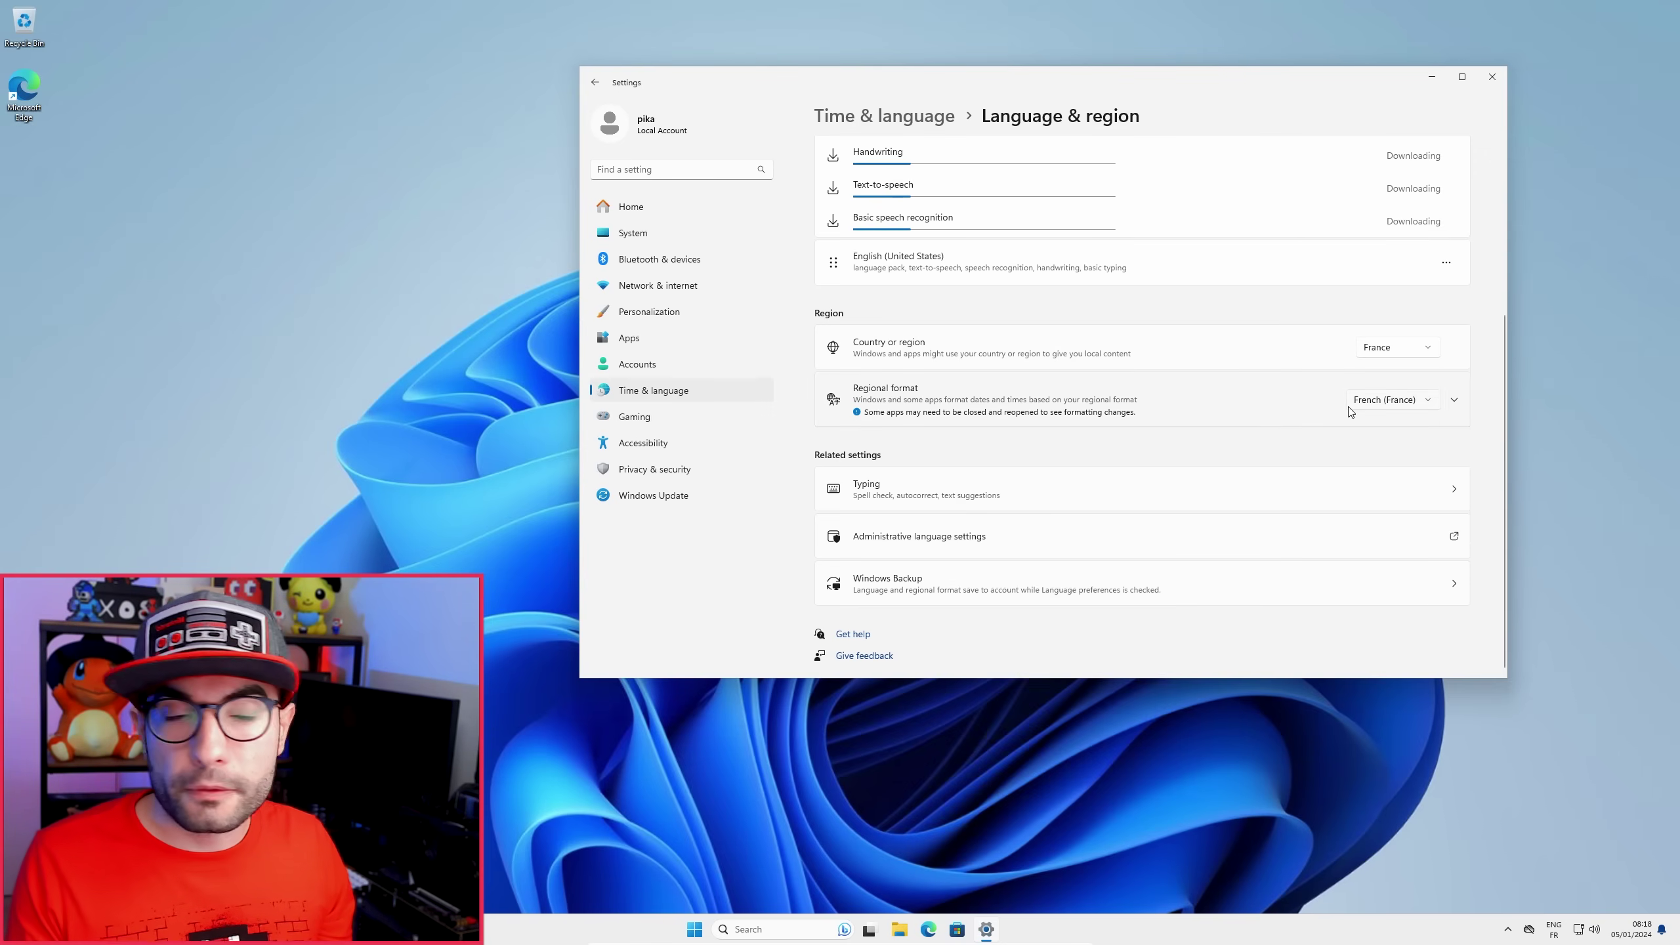
- Check the language installation progress, minimize Settings, and open the Start menu to examine its pinned apps
{"action": "scroll", "coordinate": [1192, 348], "scroll_direction": "up", "scroll_amount": 1}
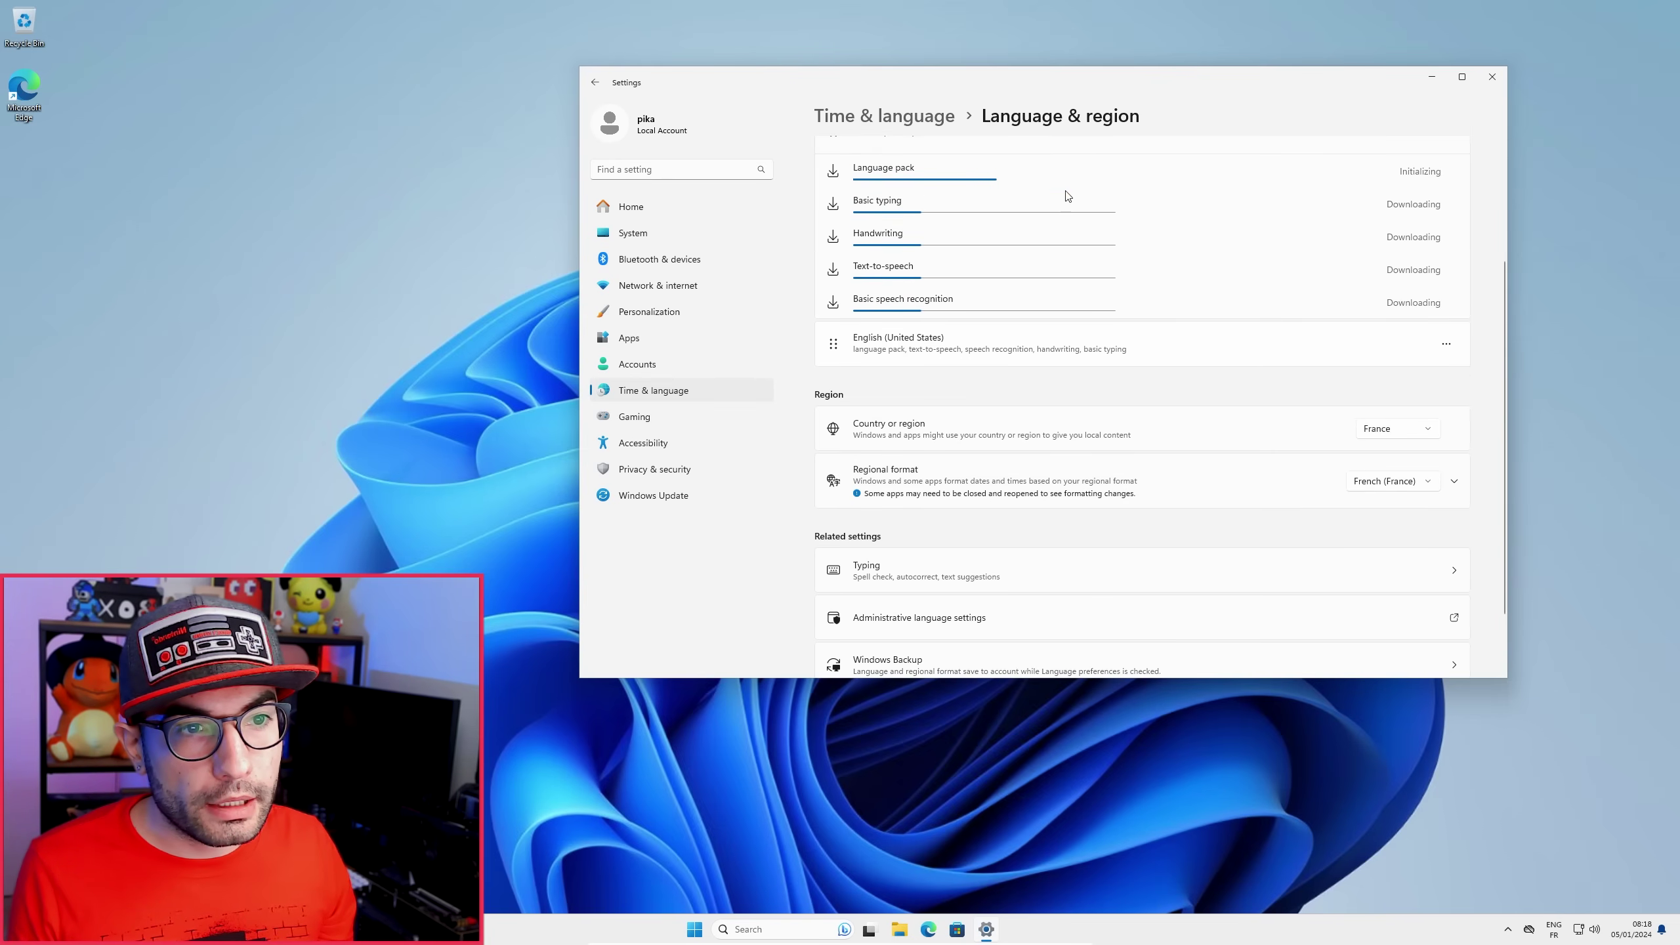
{"action": "left_click", "coordinate": [1427, 79]}
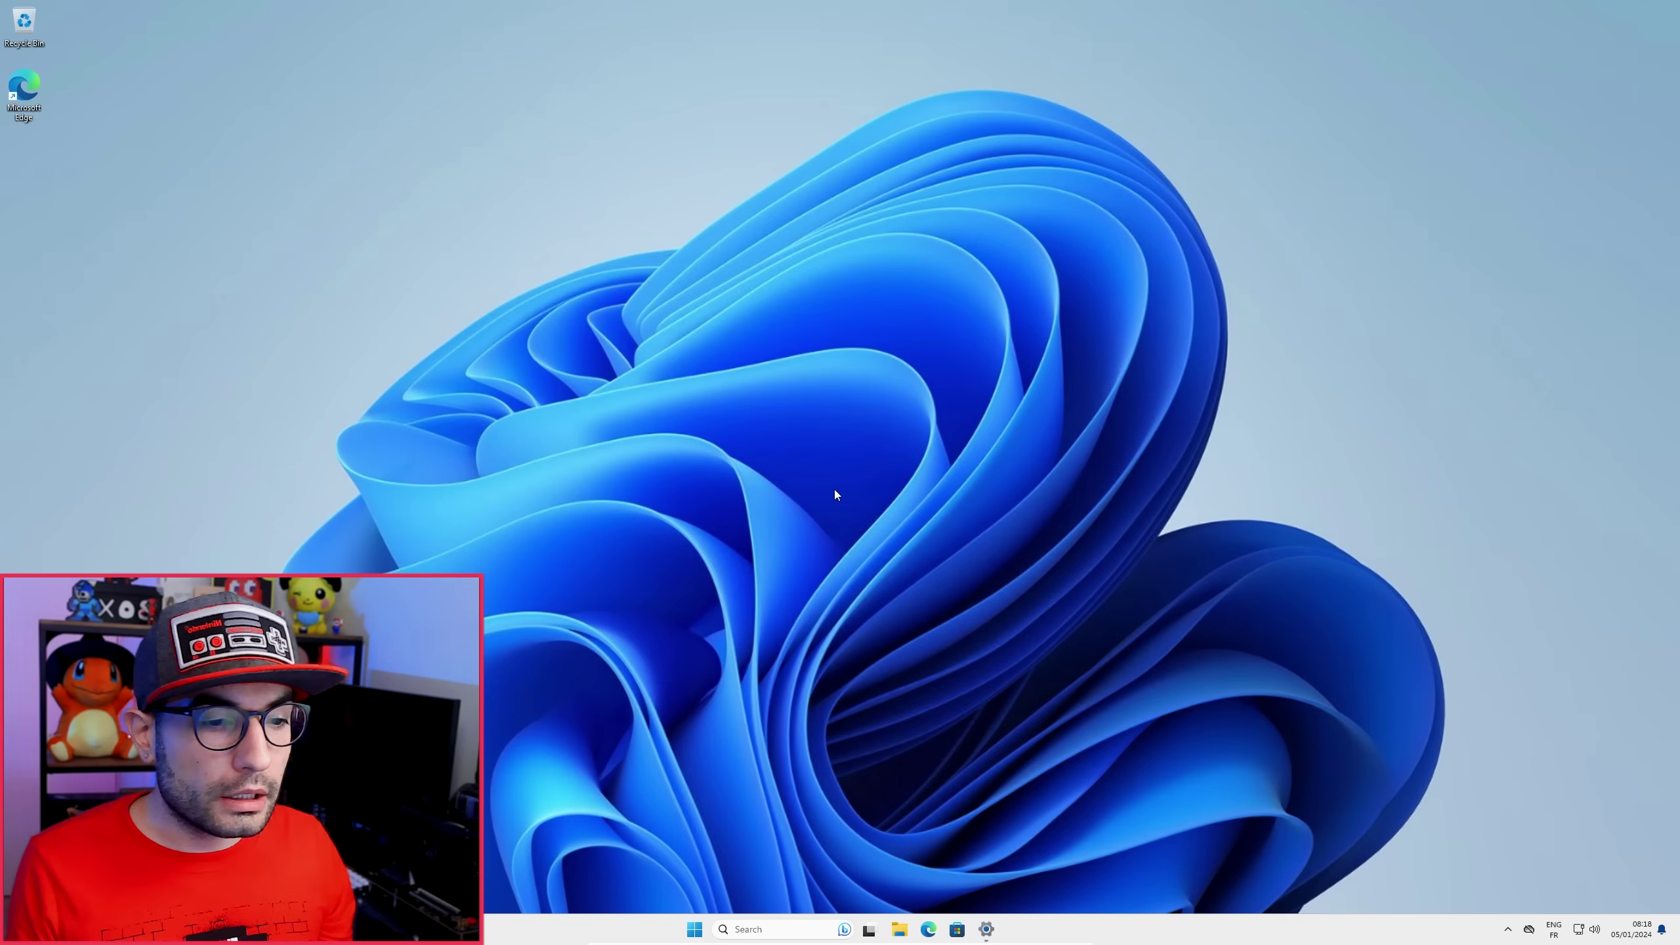
{"action": "left_click", "coordinate": [694, 930]}
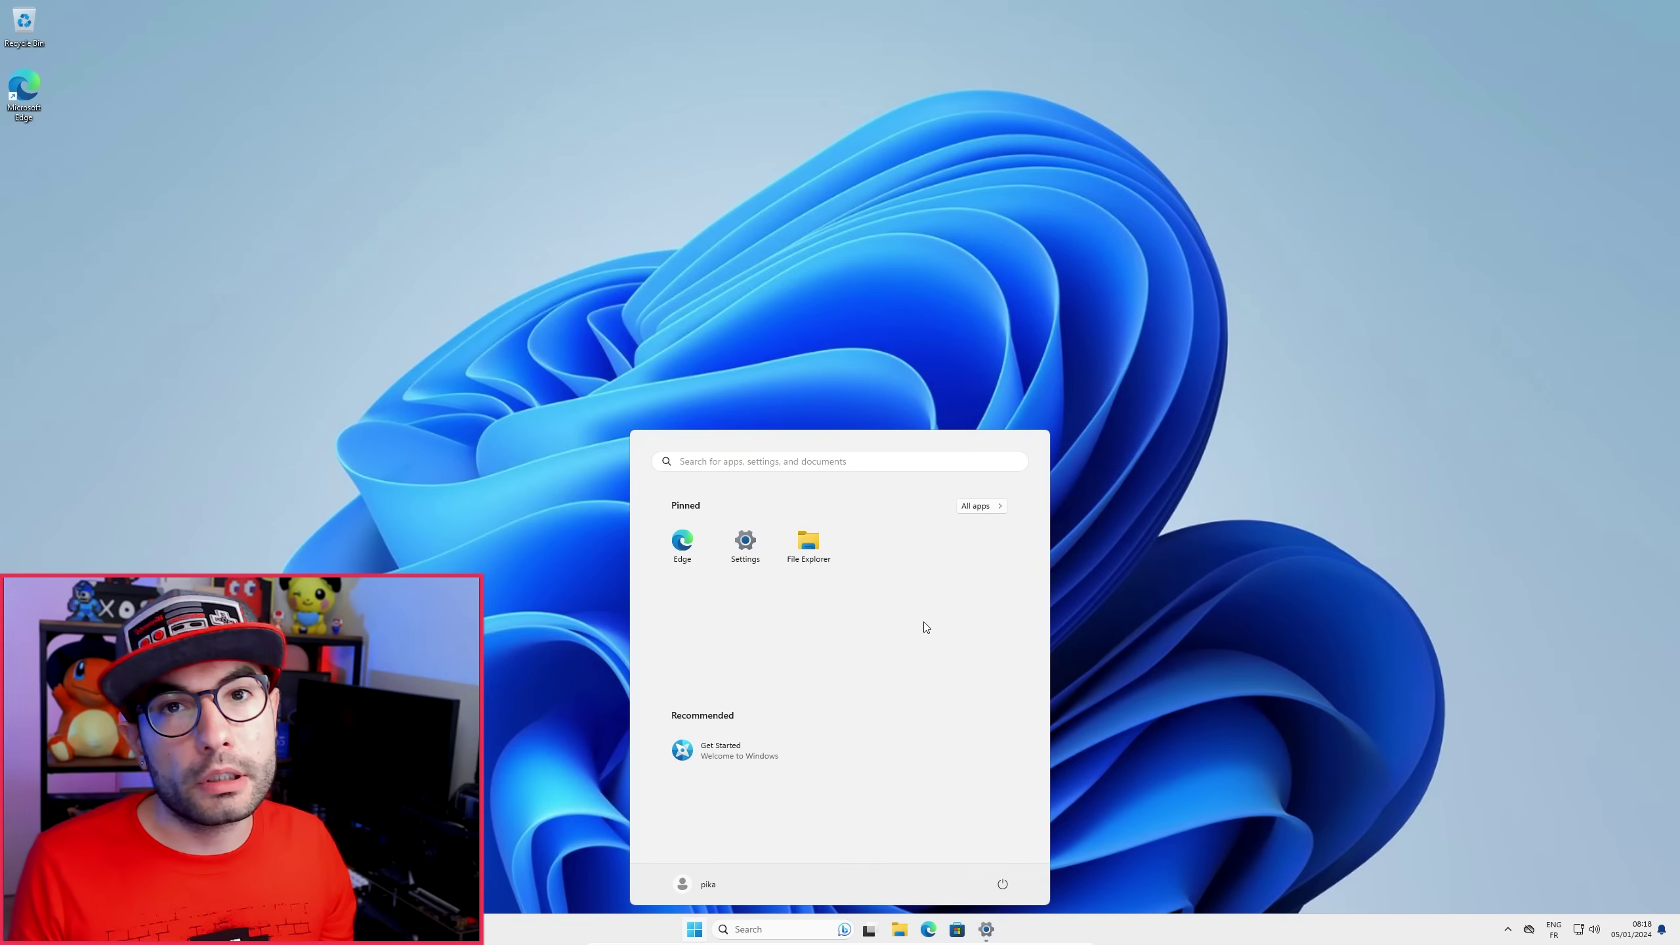
- Open the Microsoft Store, examine its home page, and close it
{"action": "left_click", "coordinate": [1154, 622]}
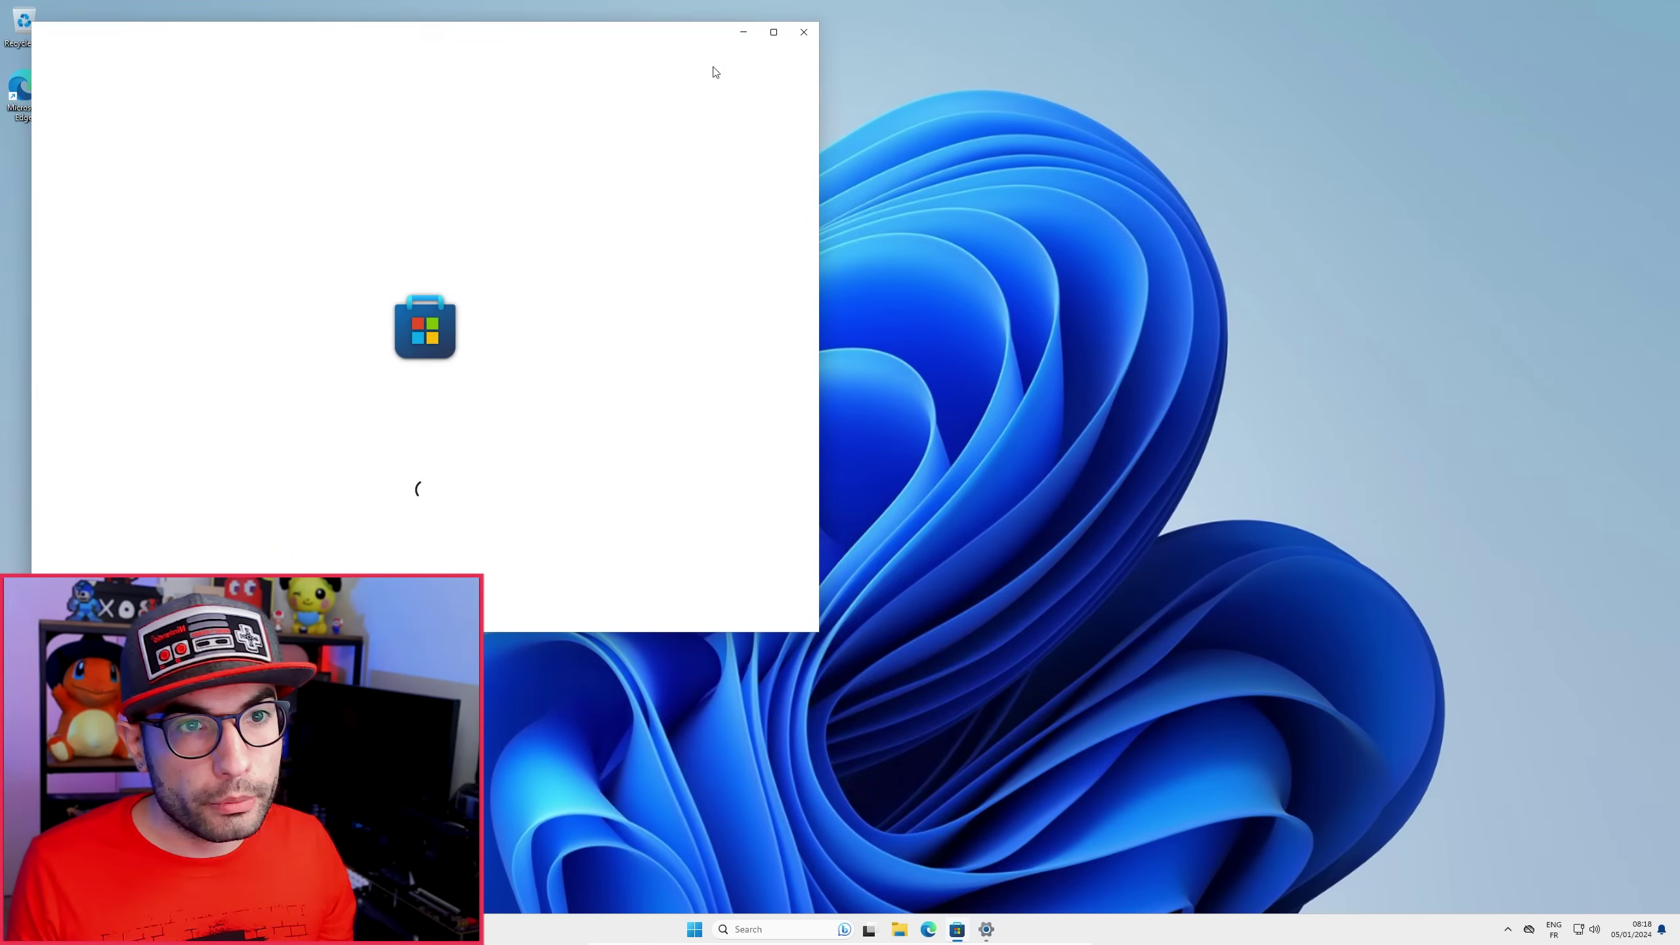
{"action": "left_click_drag", "start_coordinate": [710, 33], "coordinate": [1306, 62]}
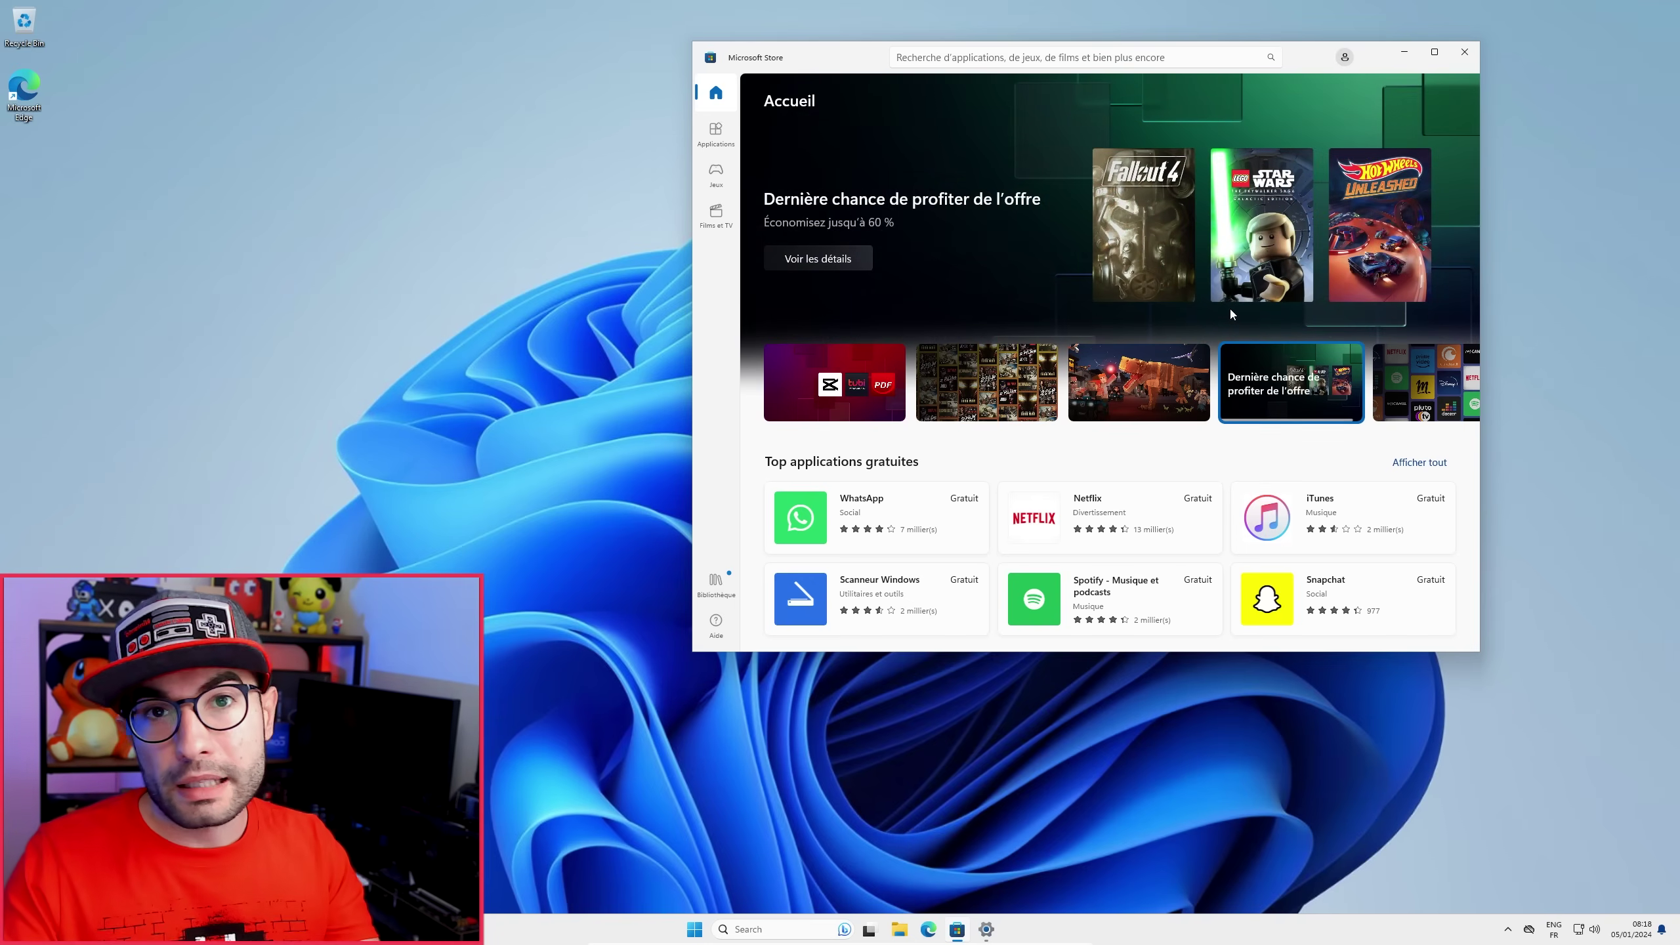
{"action": "left_click", "coordinate": [1464, 52]}
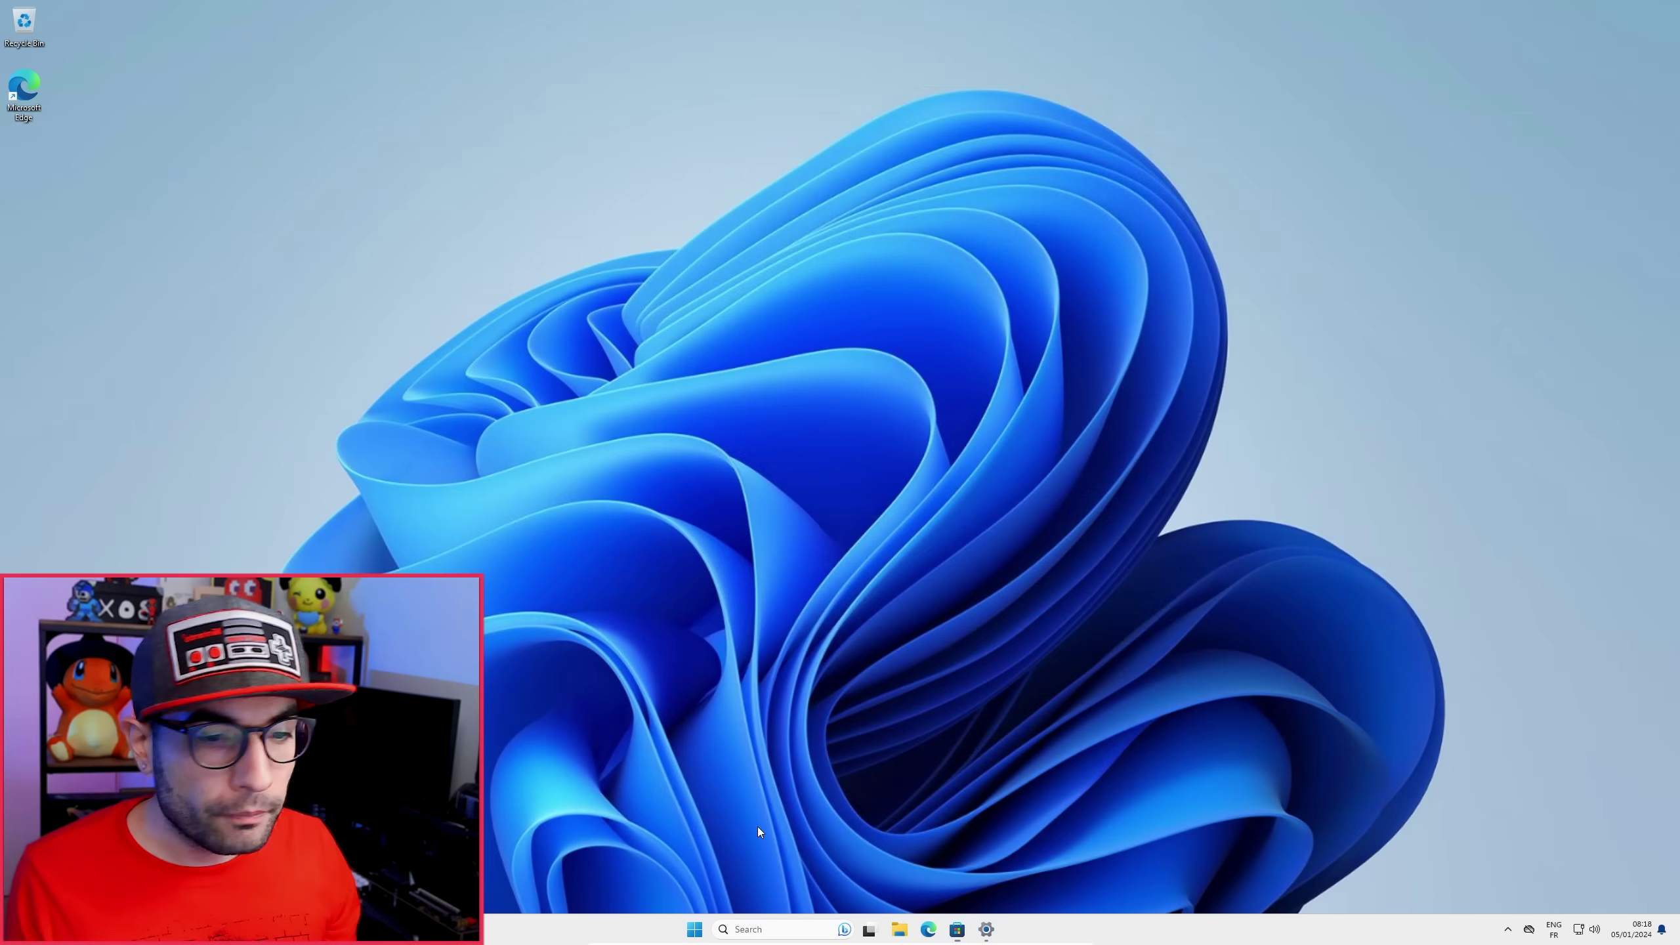
- Search Windows for "task", open Task Manager, and examine its running processes and performance readings
{"action": "left_click", "coordinate": [793, 930]}
{"action": "type", "text": "t"}
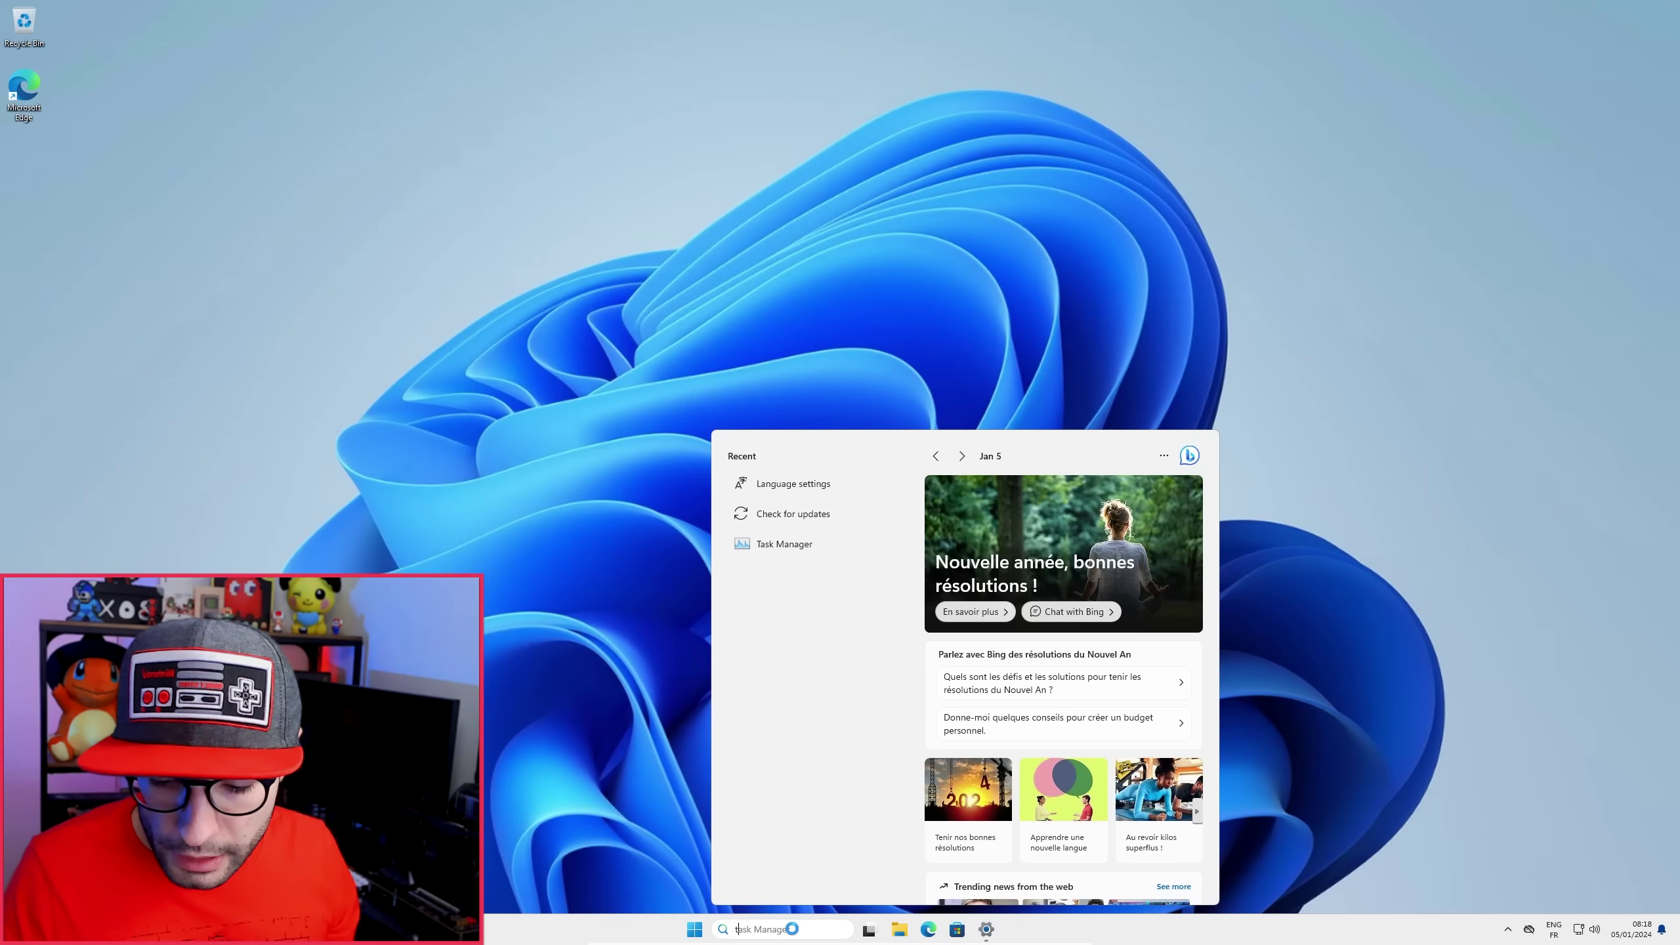
{"action": "type", "text": "ask"}
{"action": "key", "text": "Return"}
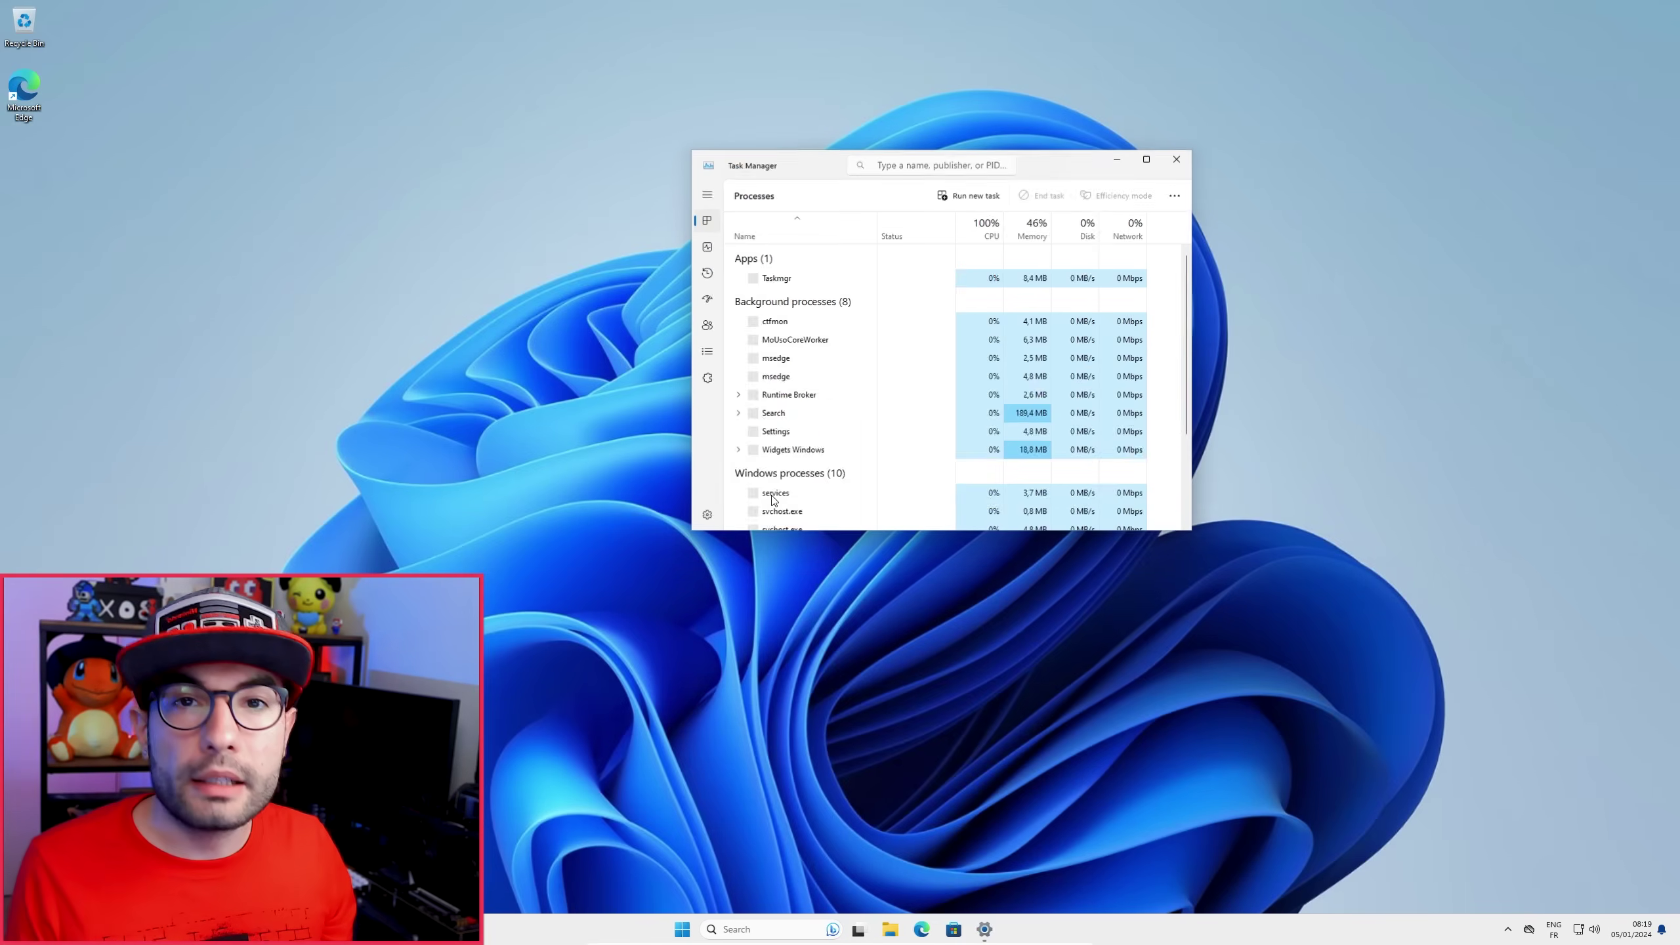
{"action": "left_click", "coordinate": [706, 247]}
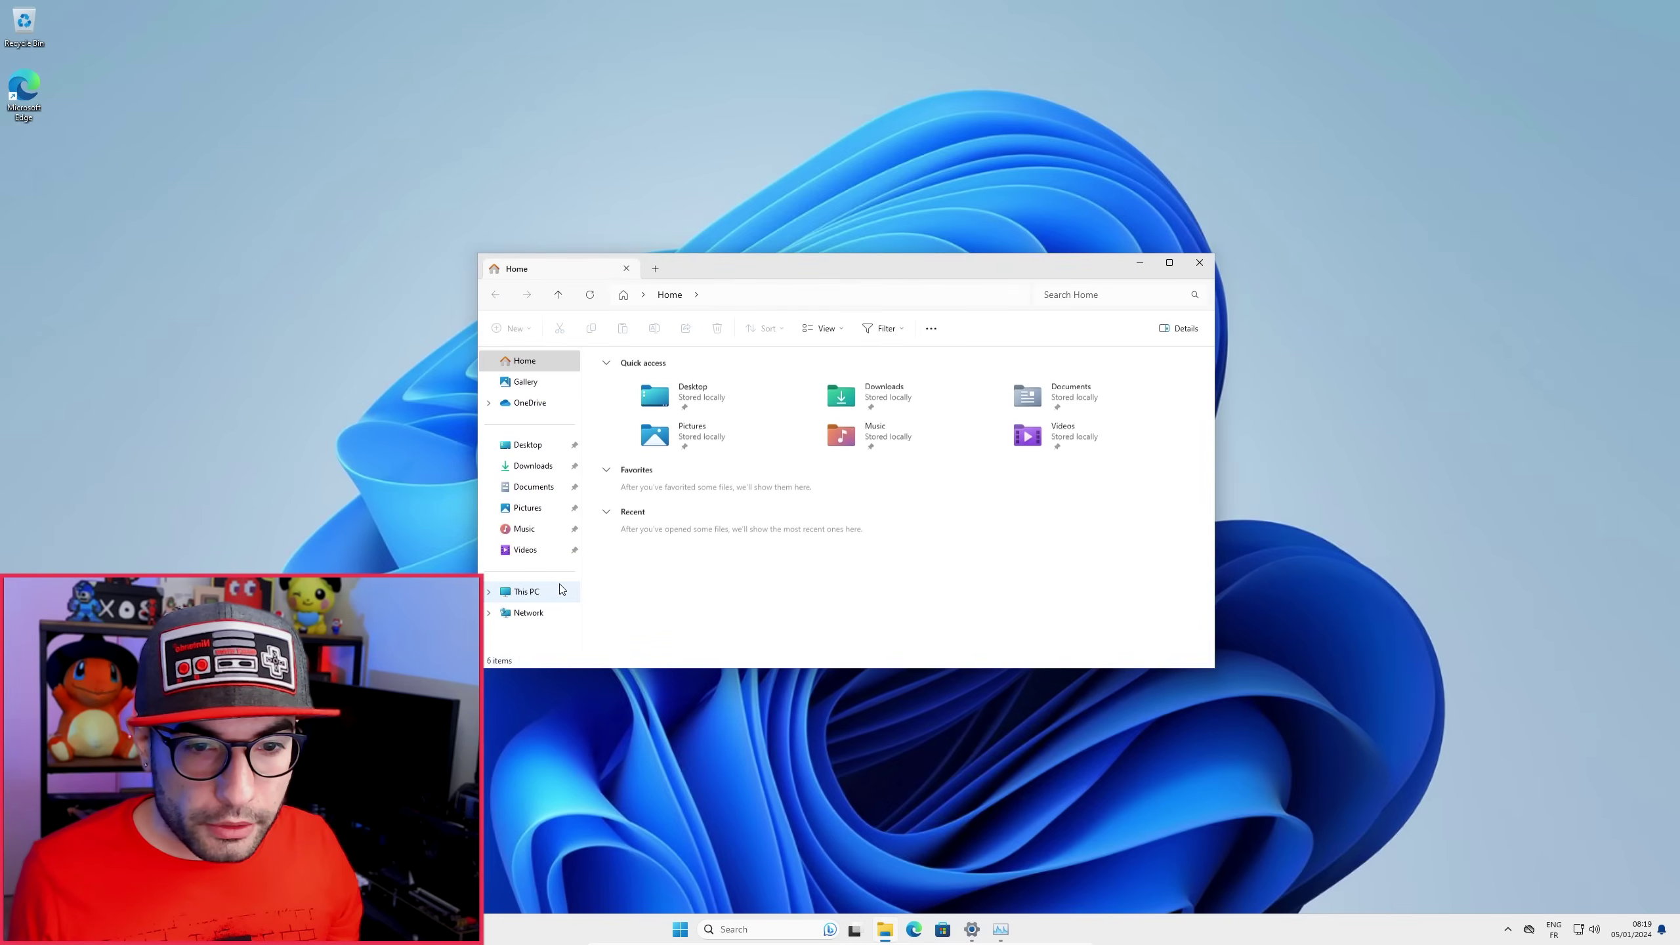
- Copy PikaOptimizer and winutil from the partage (Z:) network drive to the desktop and close File Explorer
{"action": "left_click", "coordinate": [537, 594]}
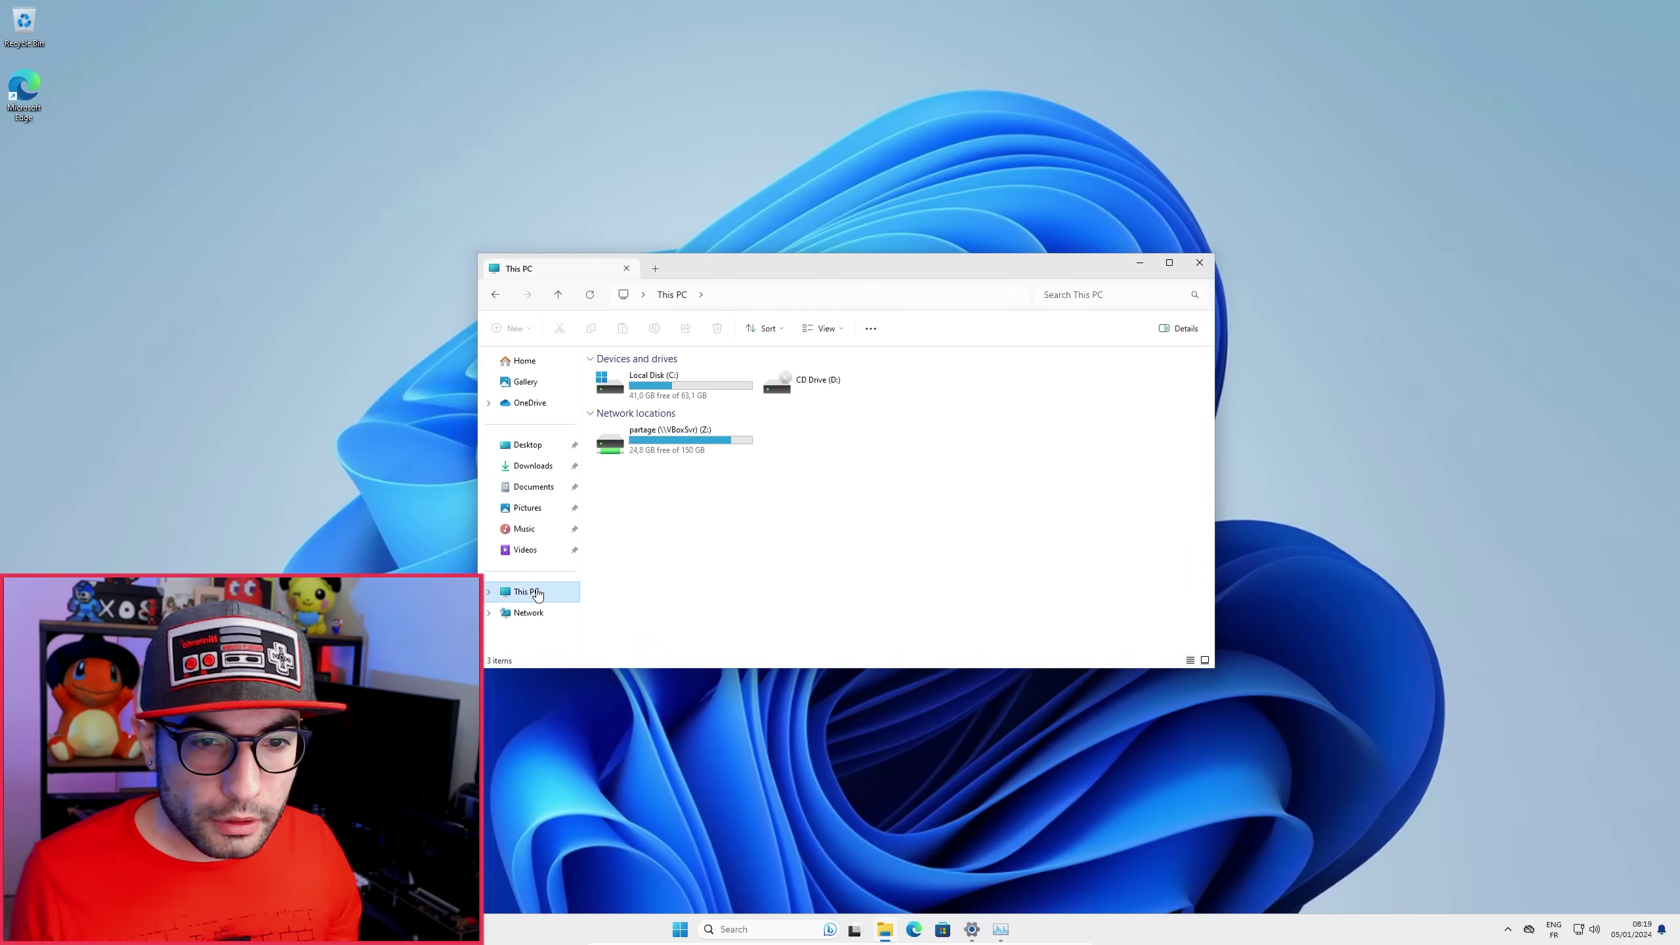
{"action": "double_click", "coordinate": [674, 439]}
{"action": "left_click_drag", "start_coordinate": [752, 511], "coordinate": [648, 380]}
{"action": "left_click_drag", "start_coordinate": [669, 442], "coordinate": [506, 180]}
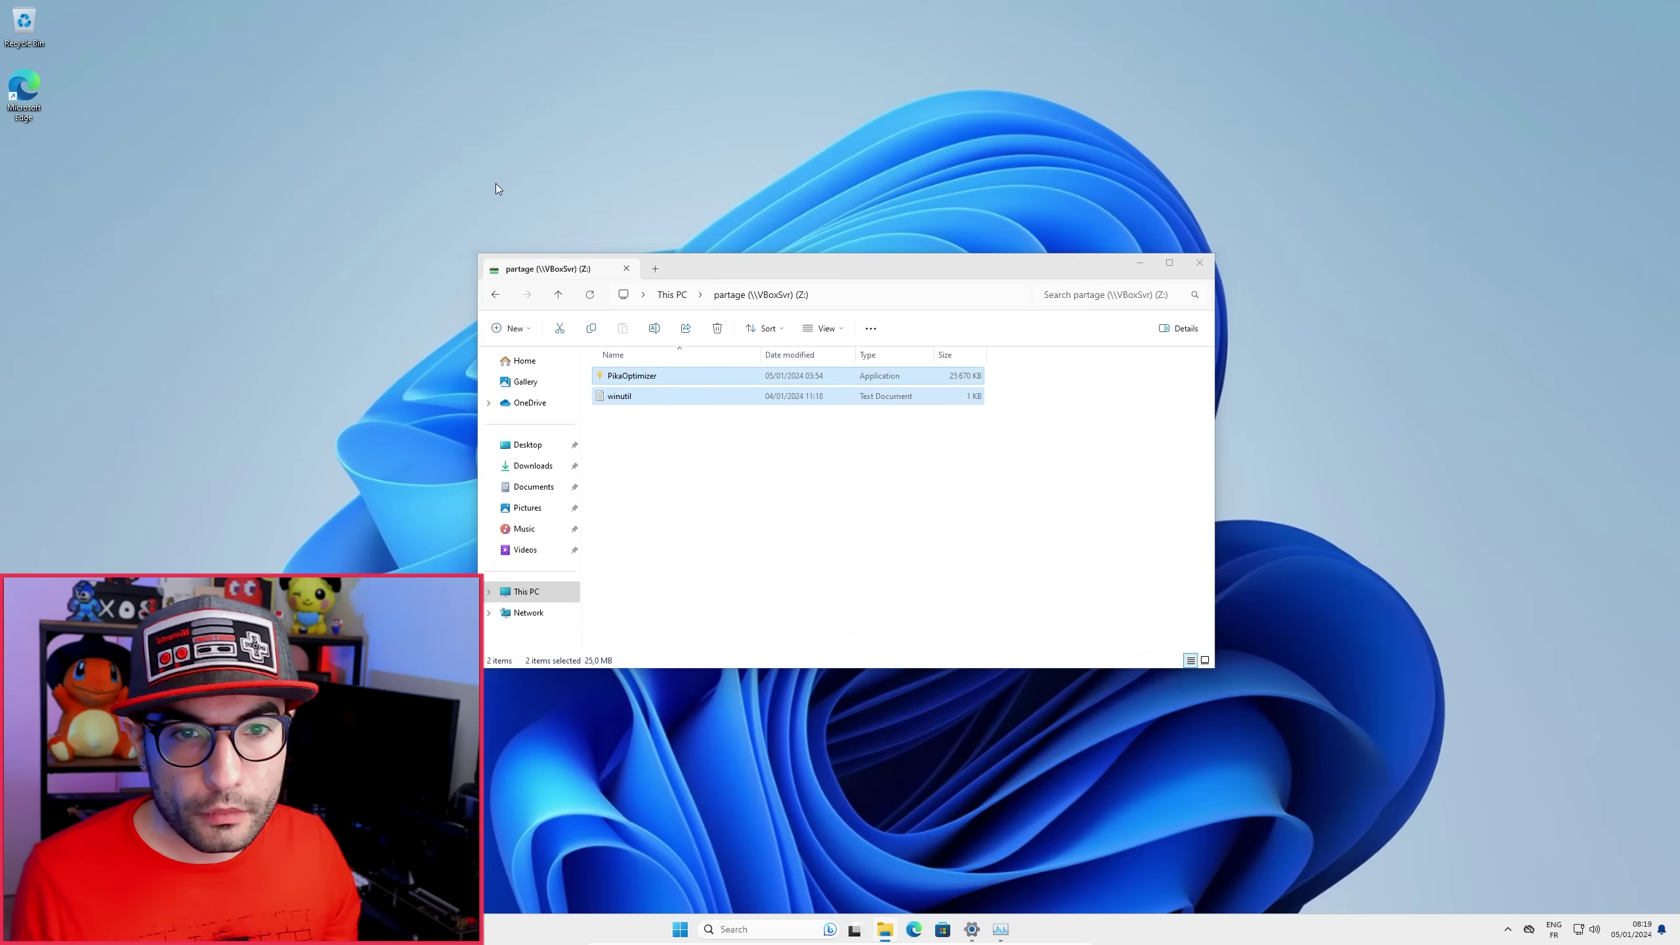
{"action": "left_click", "coordinate": [1199, 262]}
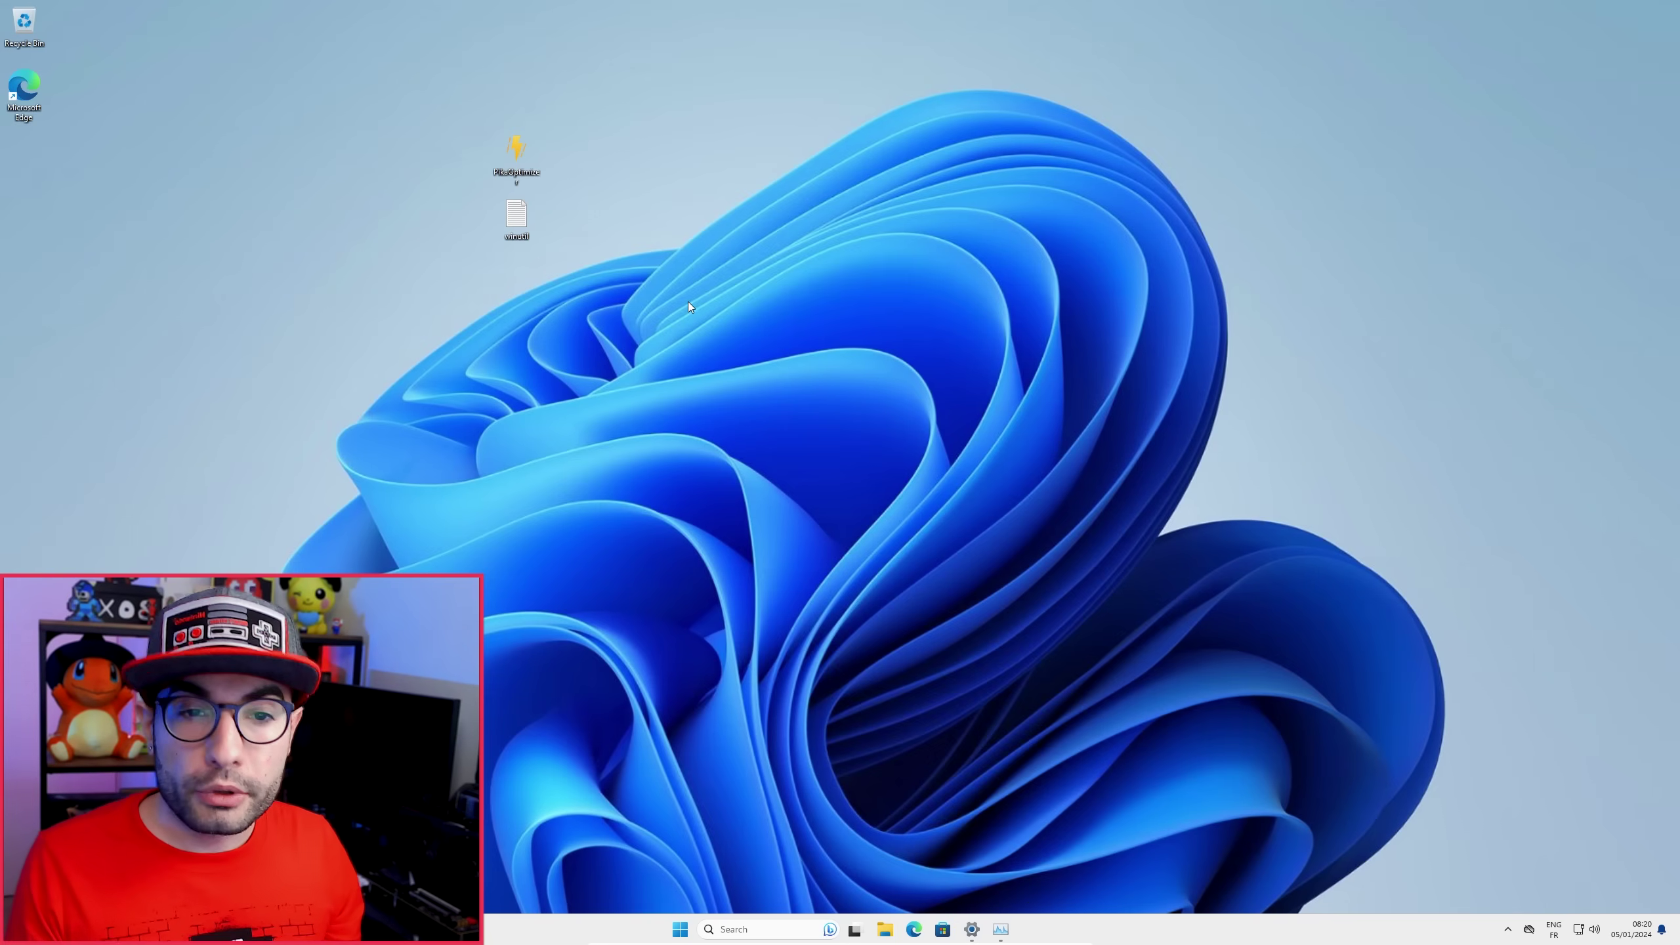
- Search Windows for "pow", run Windows PowerShell as administrator, and allow it to make changes
{"action": "left_click", "coordinate": [756, 927]}
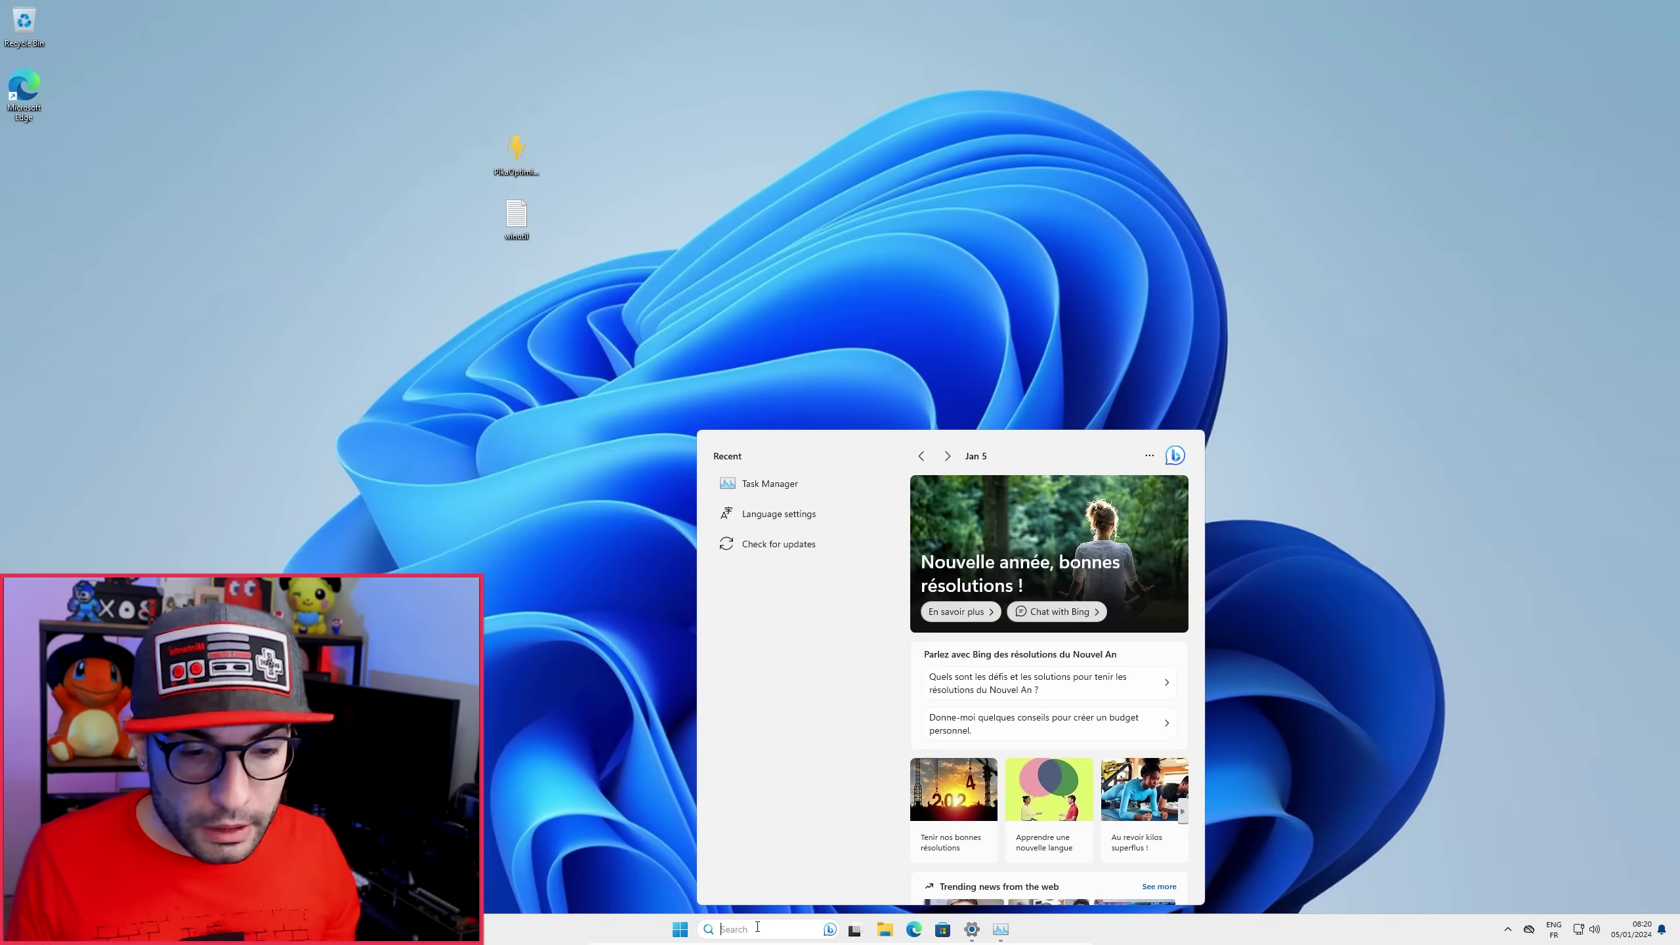
{"action": "type", "text": "pow"}
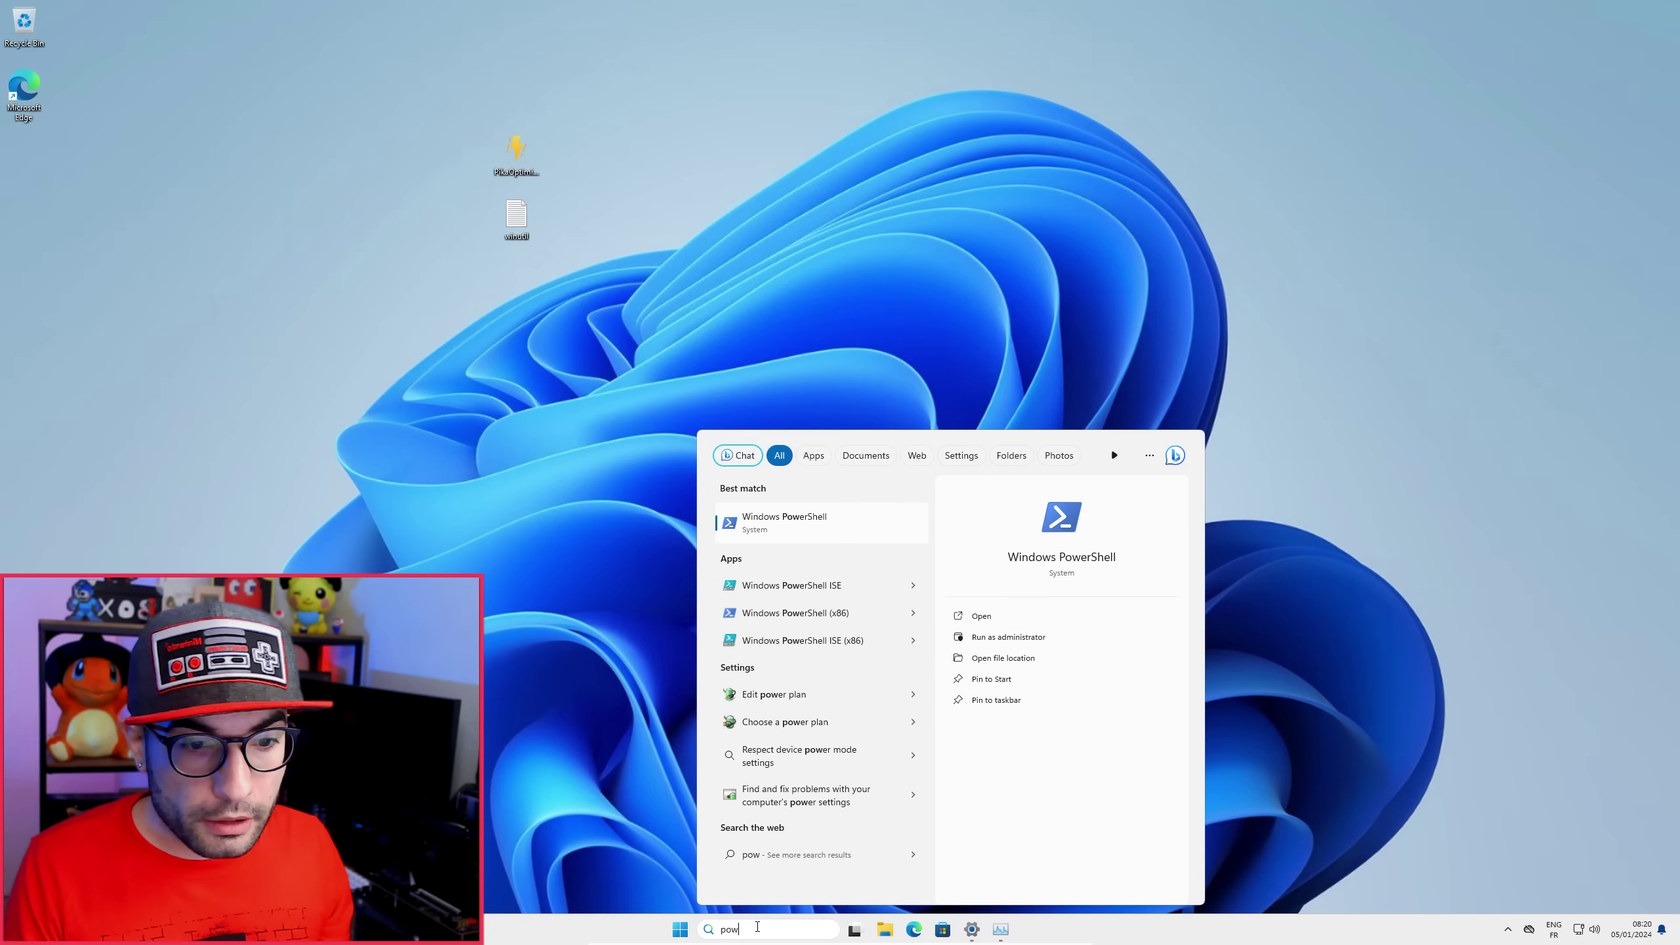
{"action": "right_click", "coordinate": [796, 519]}
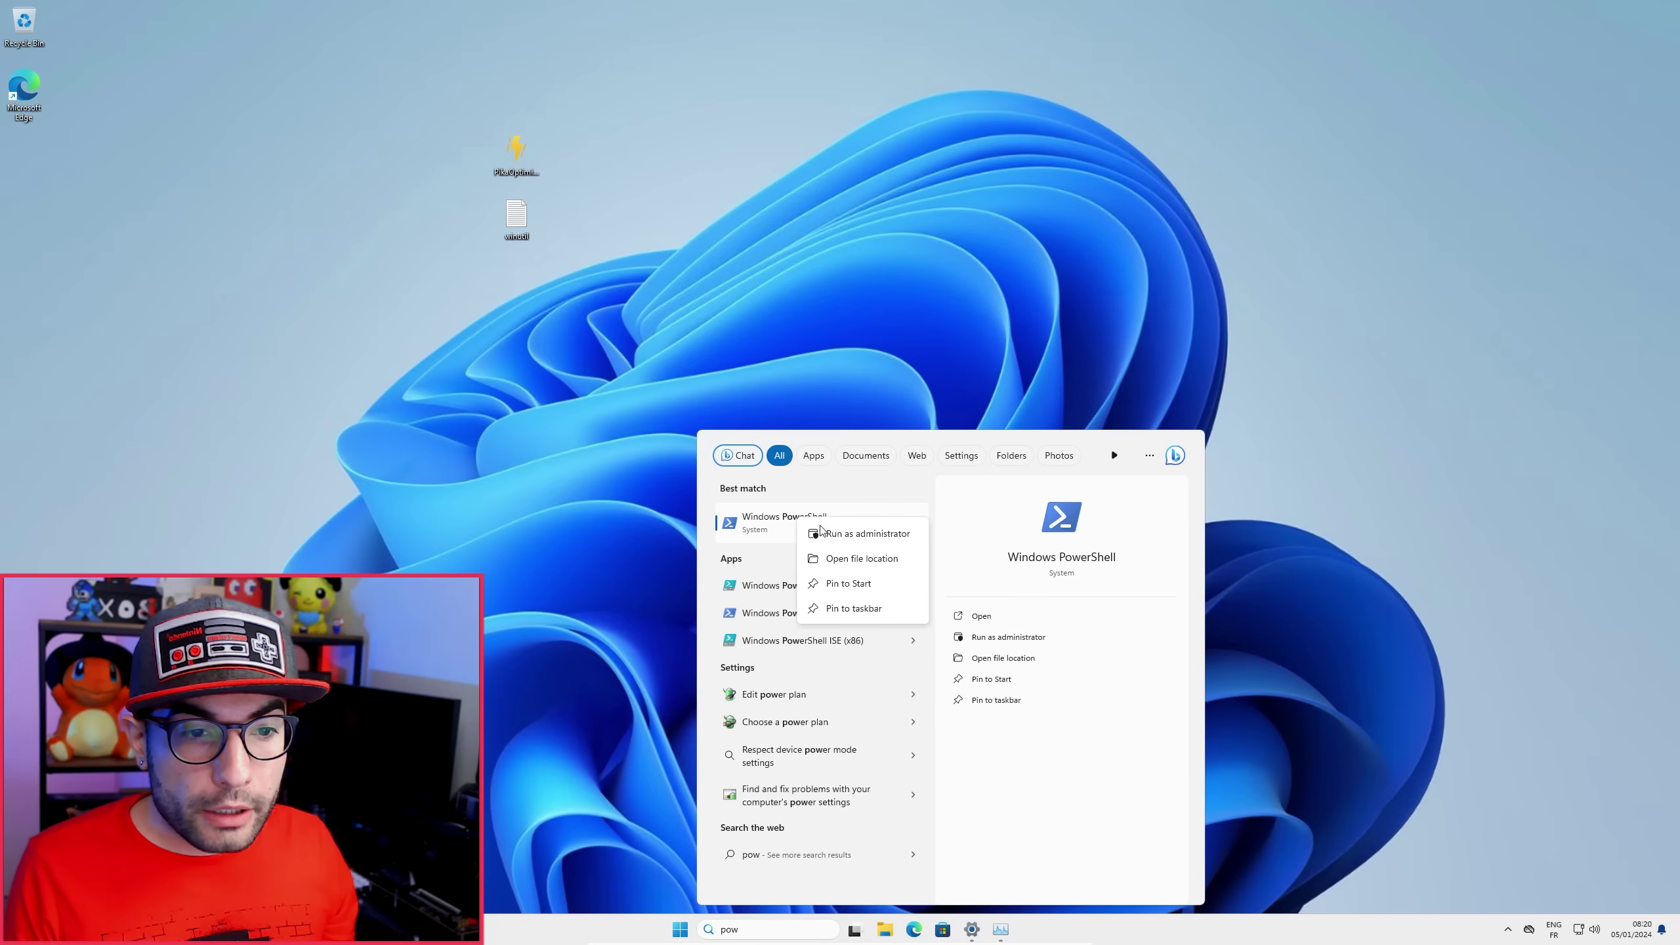
{"action": "left_click", "coordinate": [827, 534]}
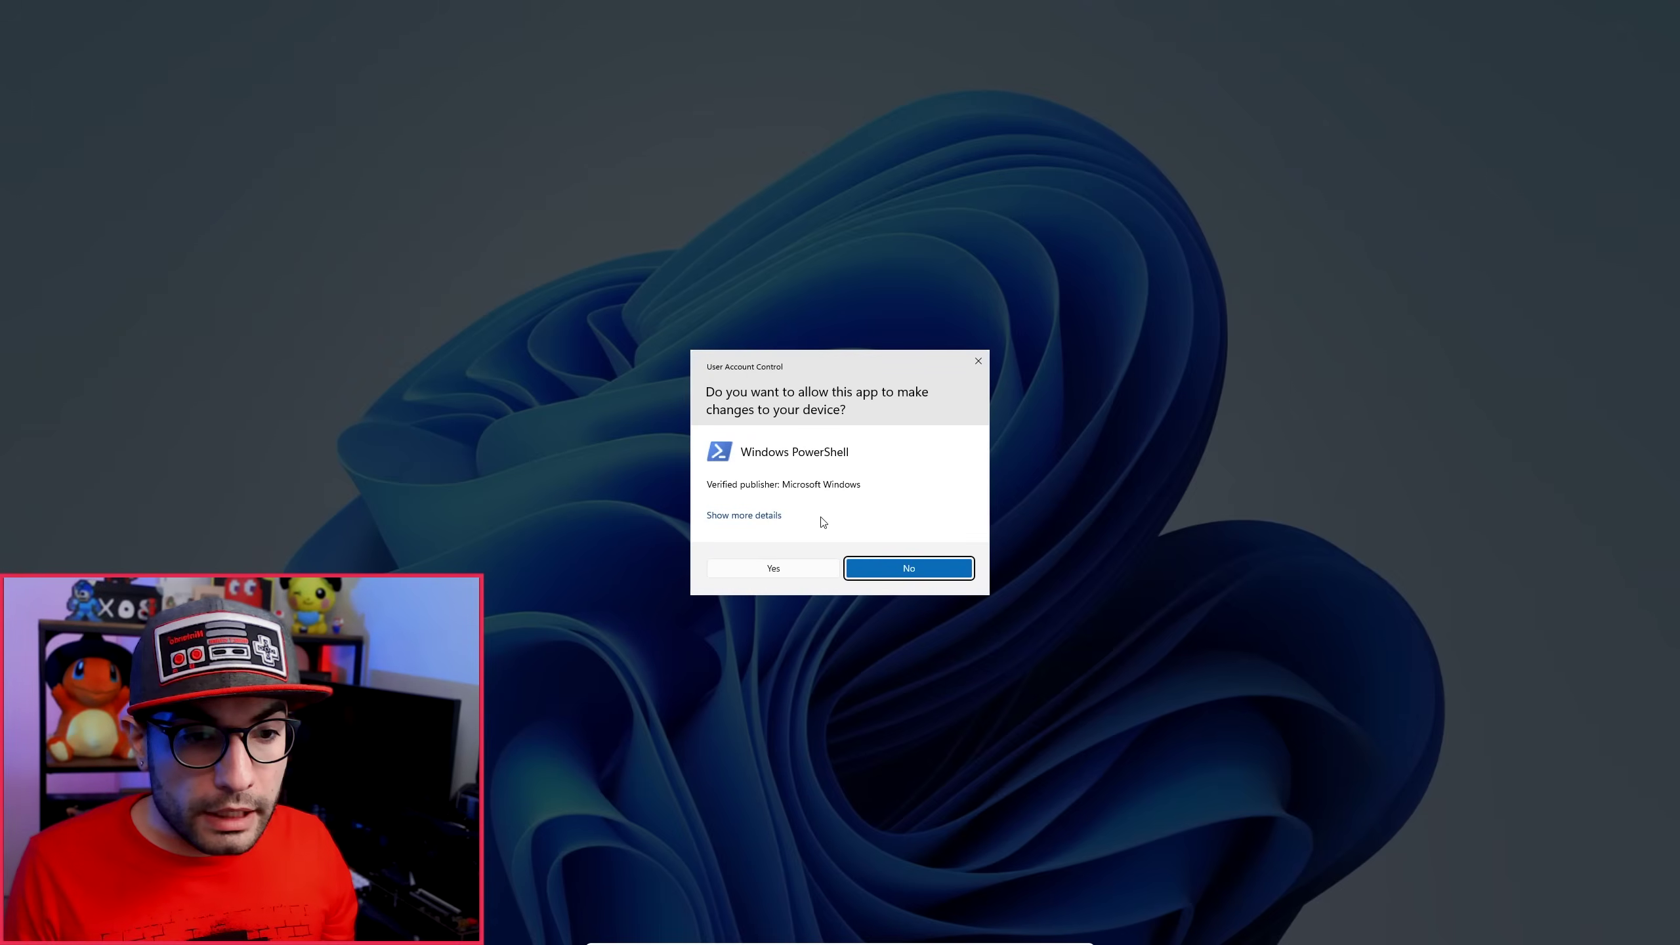
{"action": "left_click", "coordinate": [799, 572]}
{"action": "left_click_drag", "start_coordinate": [568, 195], "coordinate": [995, 178]}
{"action": "double_click", "coordinate": [516, 216]}
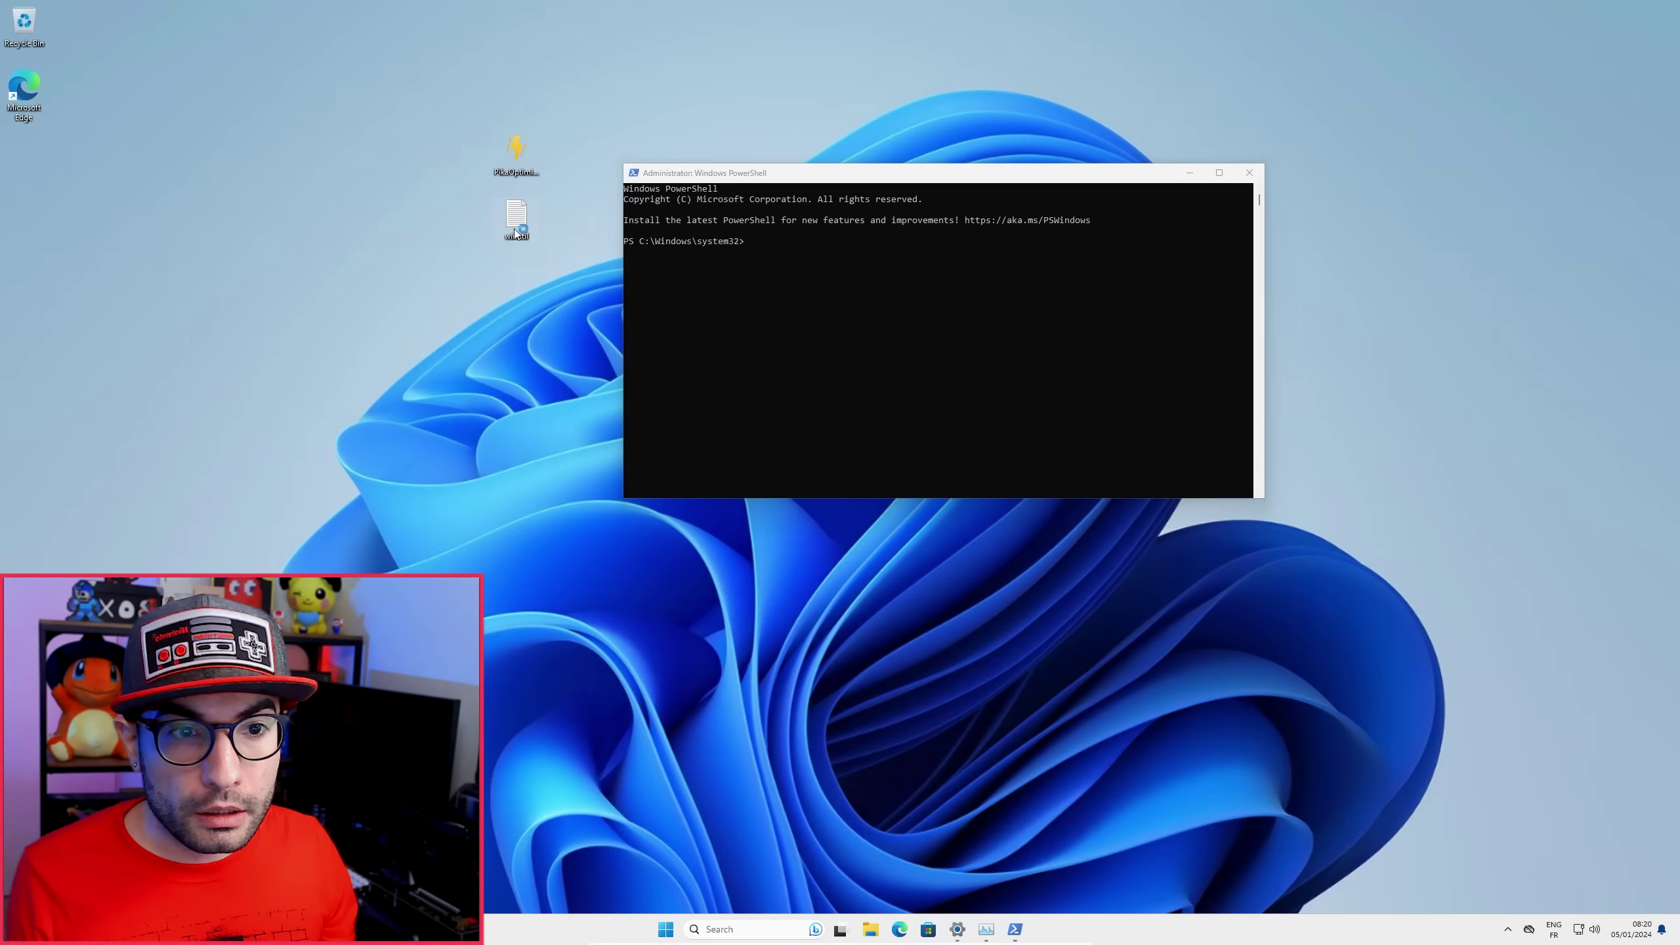
{"action": "left_click_drag", "start_coordinate": [441, 269], "coordinate": [215, 271]}
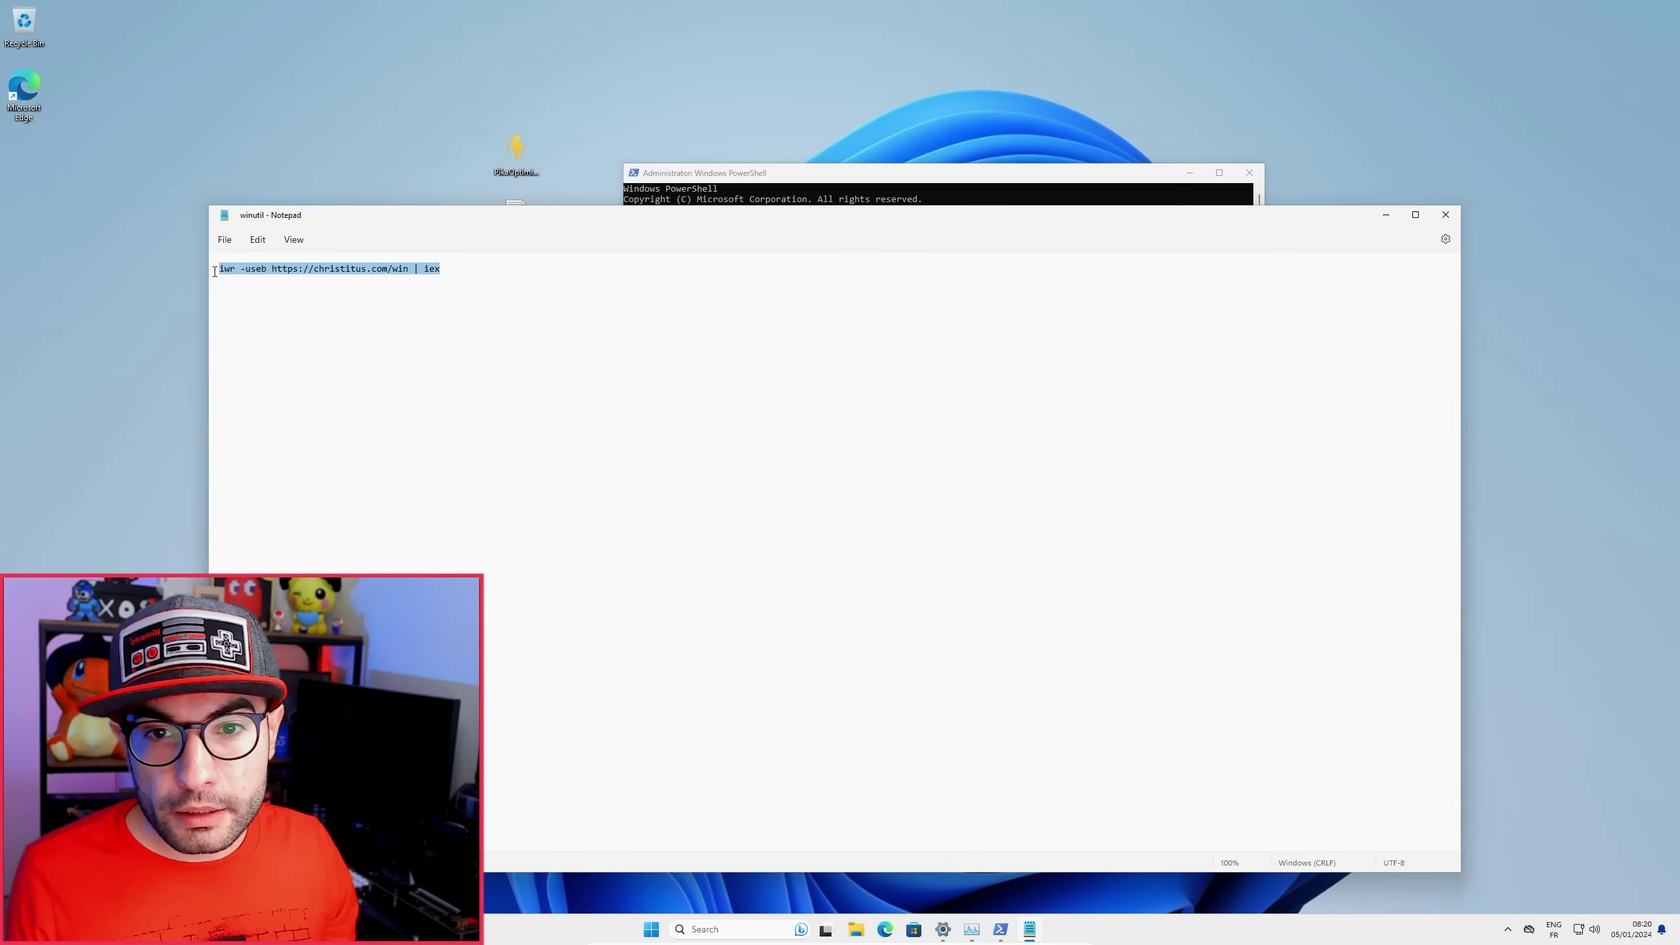
{"action": "right_click", "coordinate": [291, 266]}
{"action": "left_click", "coordinate": [331, 334]}
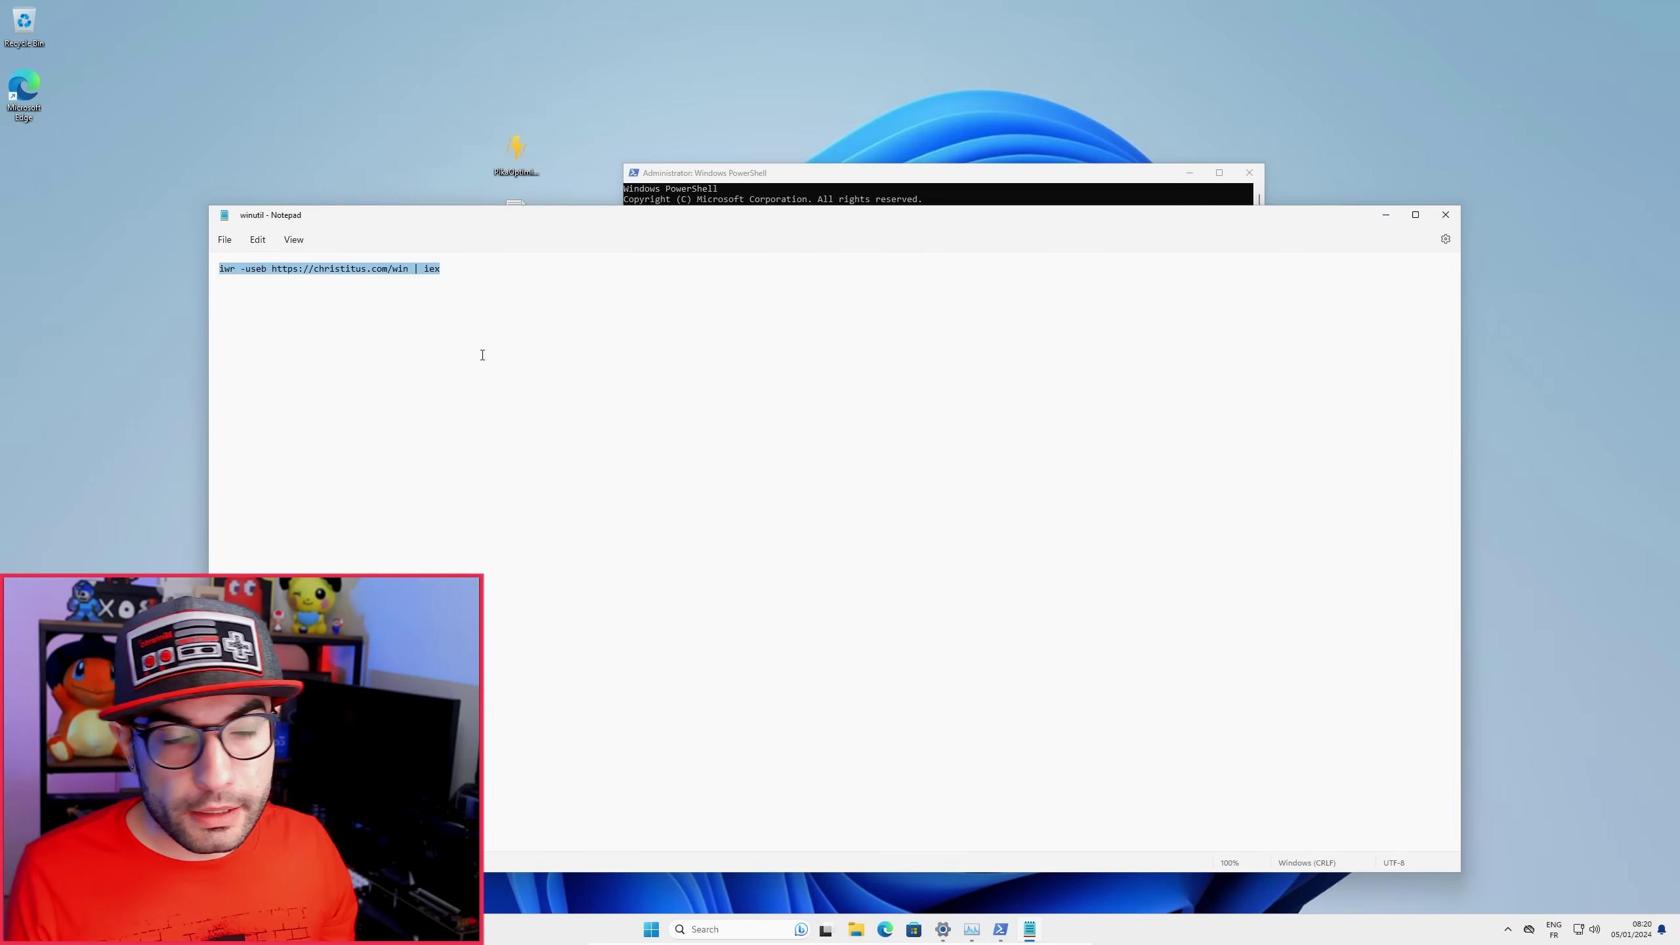
{"action": "left_click", "coordinate": [1446, 216]}
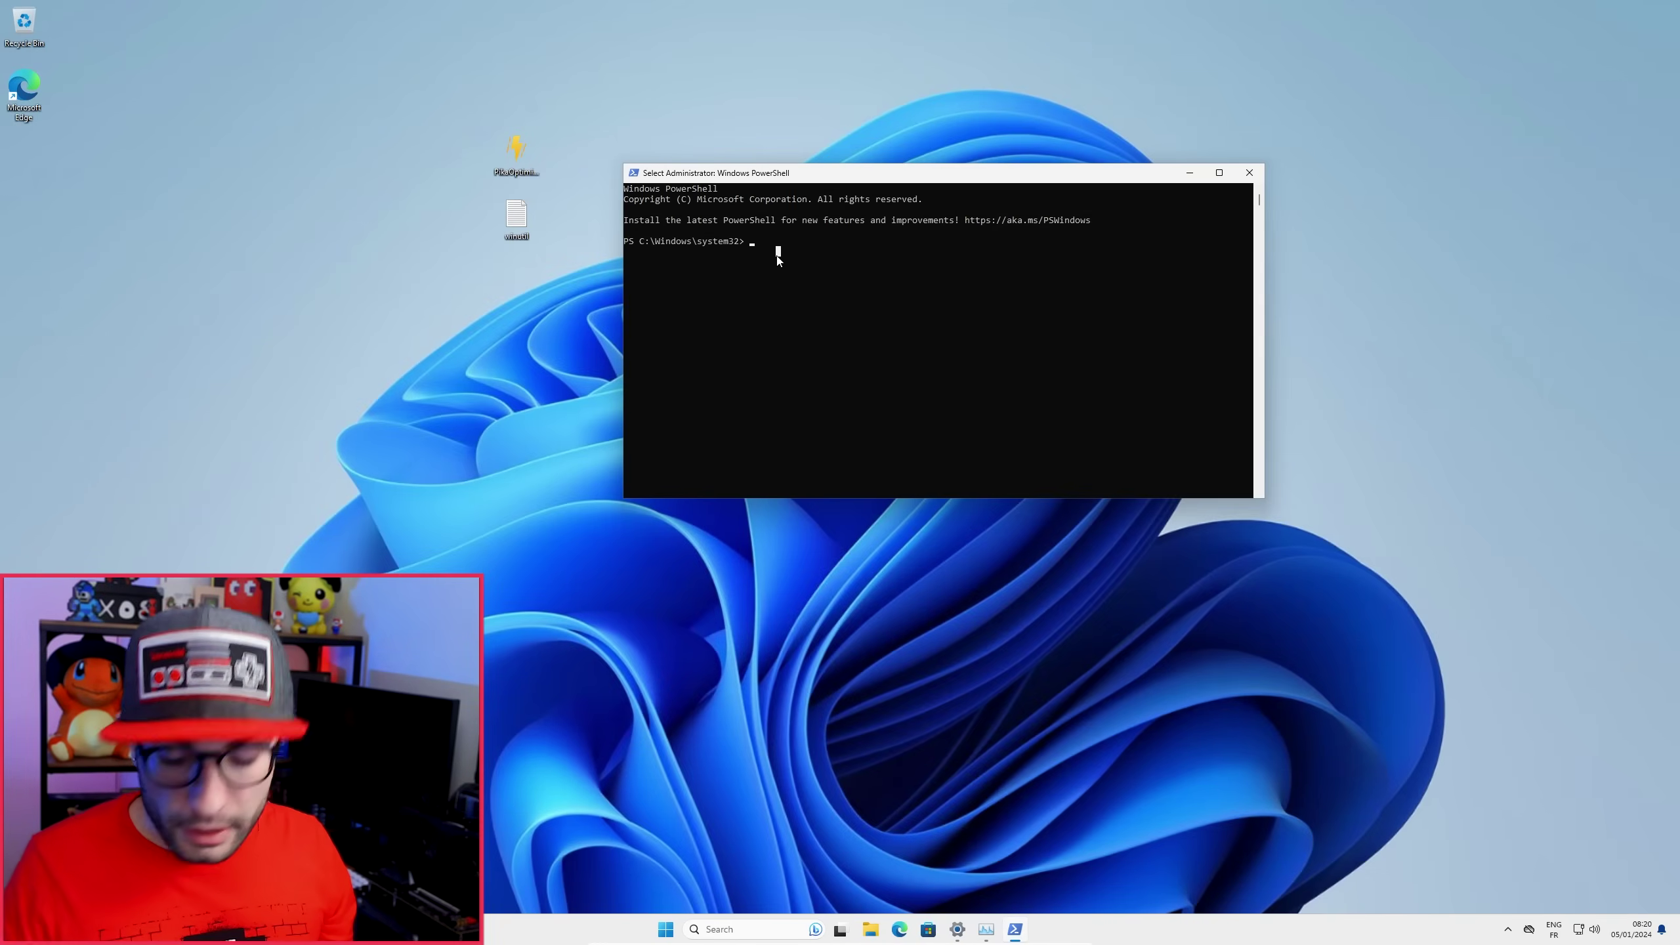
{"action": "right_click", "coordinate": [777, 254]}
{"action": "key", "text": "Return"}
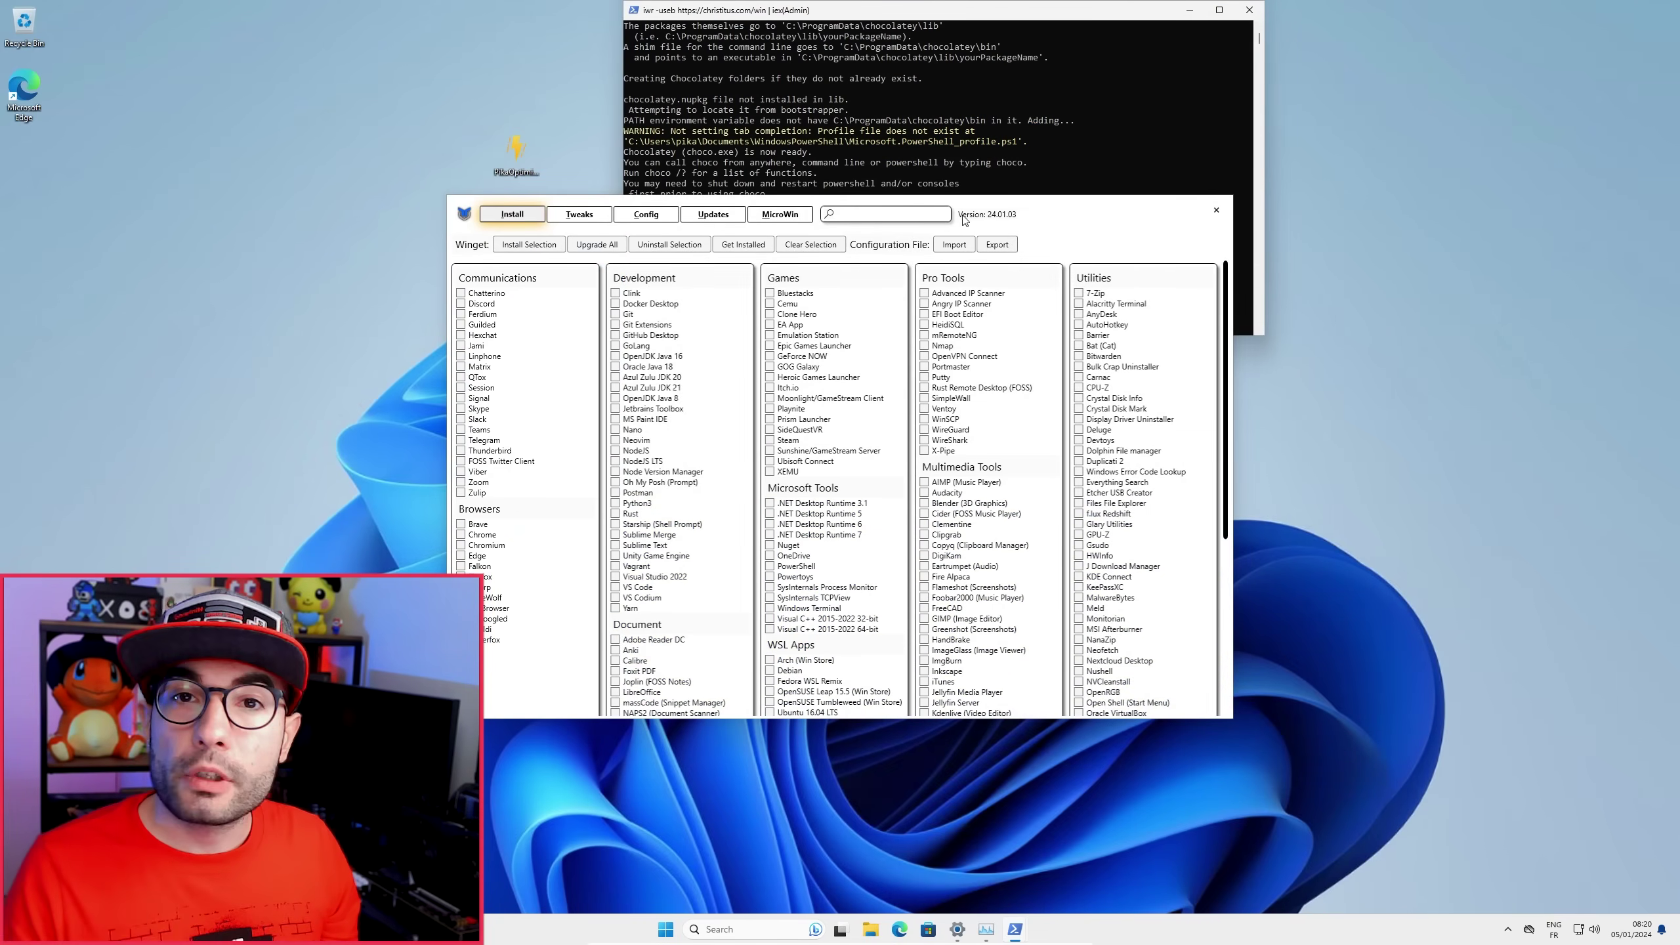
- Reposition the WinUtil window and select Firefox and 7-Zip among the installable applications
{"action": "left_click_drag", "start_coordinate": [961, 220], "coordinate": [1183, 88]}
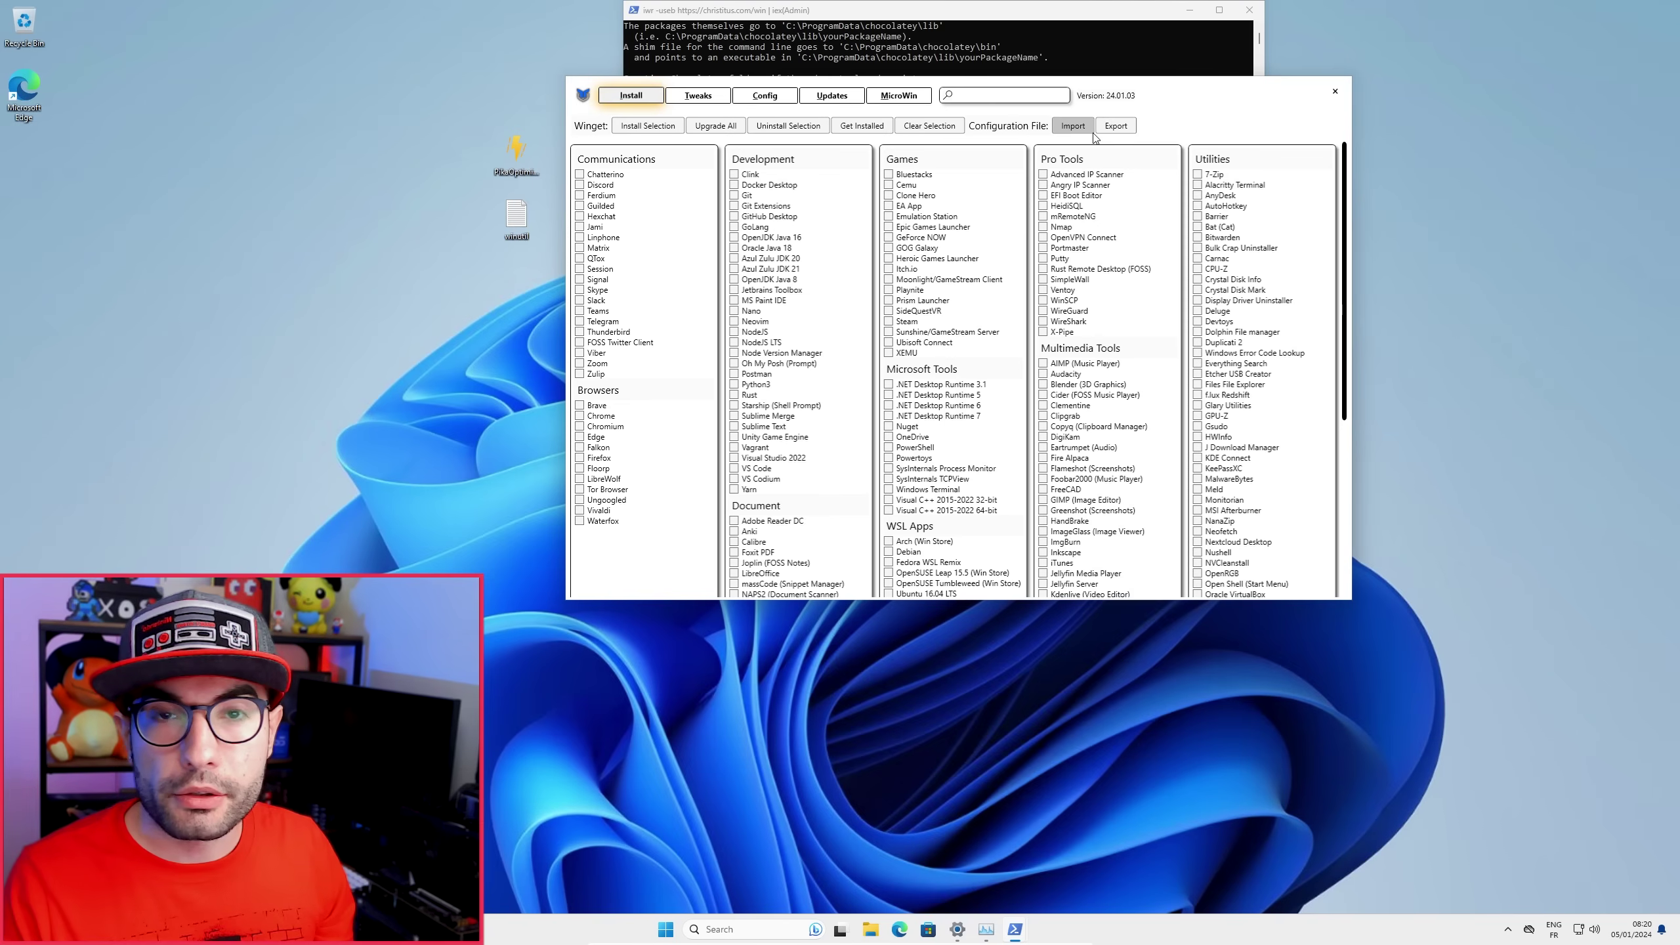
{"action": "left_click", "coordinate": [1198, 174]}
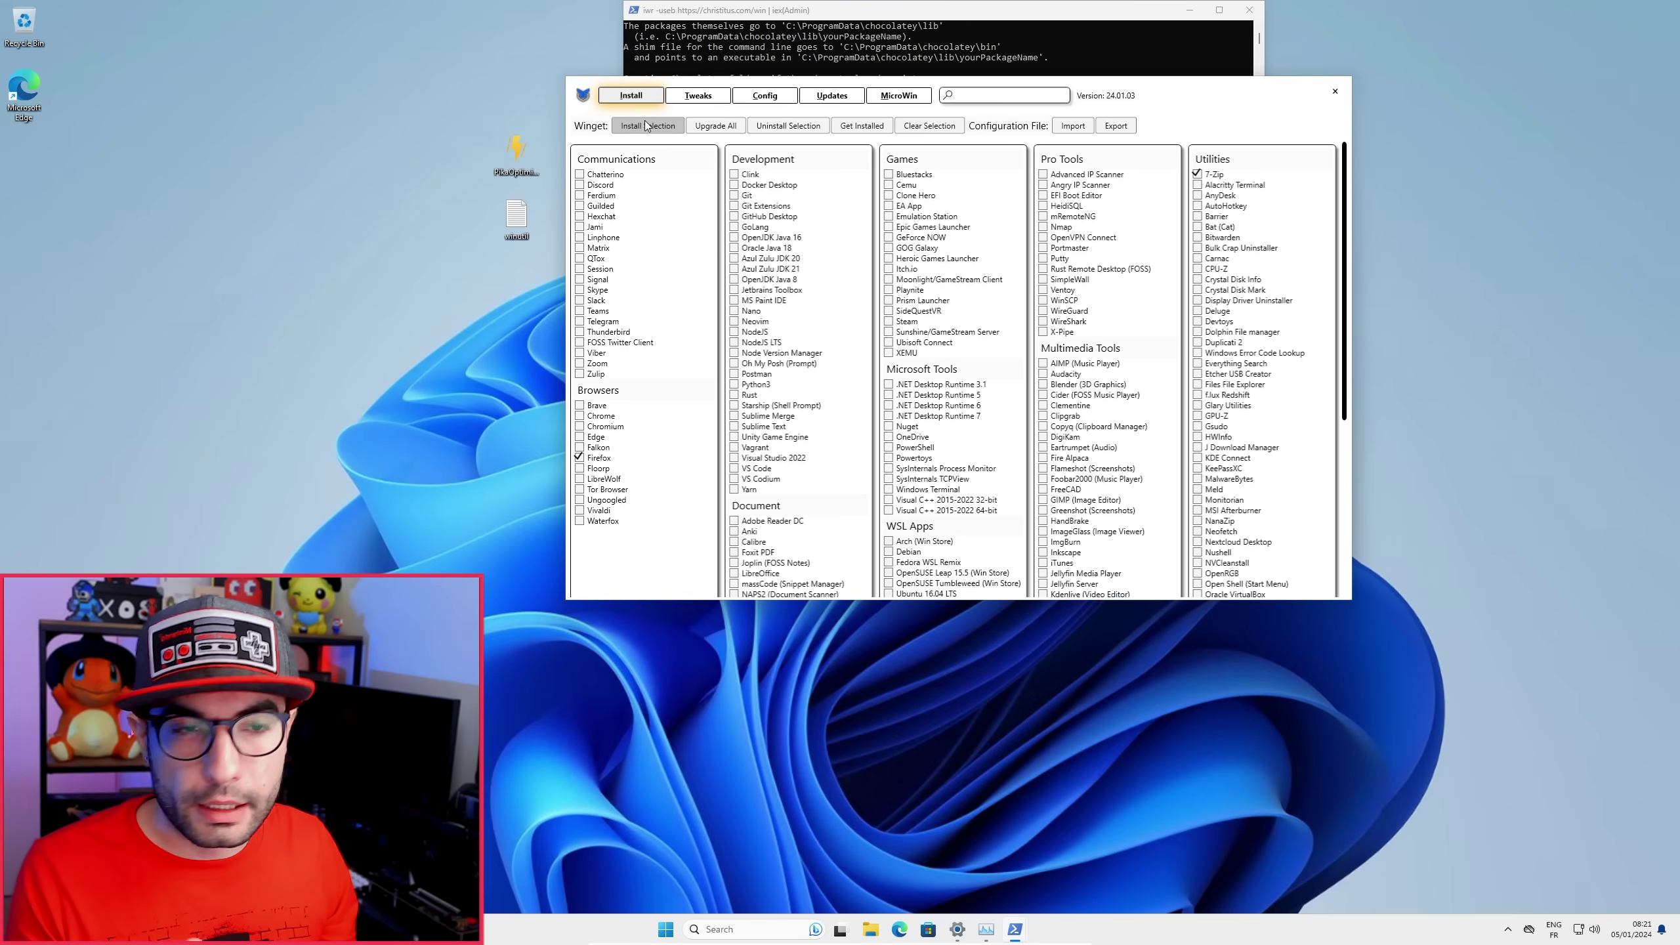
- In the Tweaks preferences, enable Dark Theme, NumLock on Startup and Show File Extensions, and disable Bing Search in Start Menu and Mouse Acceleration
{"action": "left_click", "coordinate": [713, 97]}
{"action": "left_click_drag", "start_coordinate": [1164, 93], "coordinate": [1277, 100]}
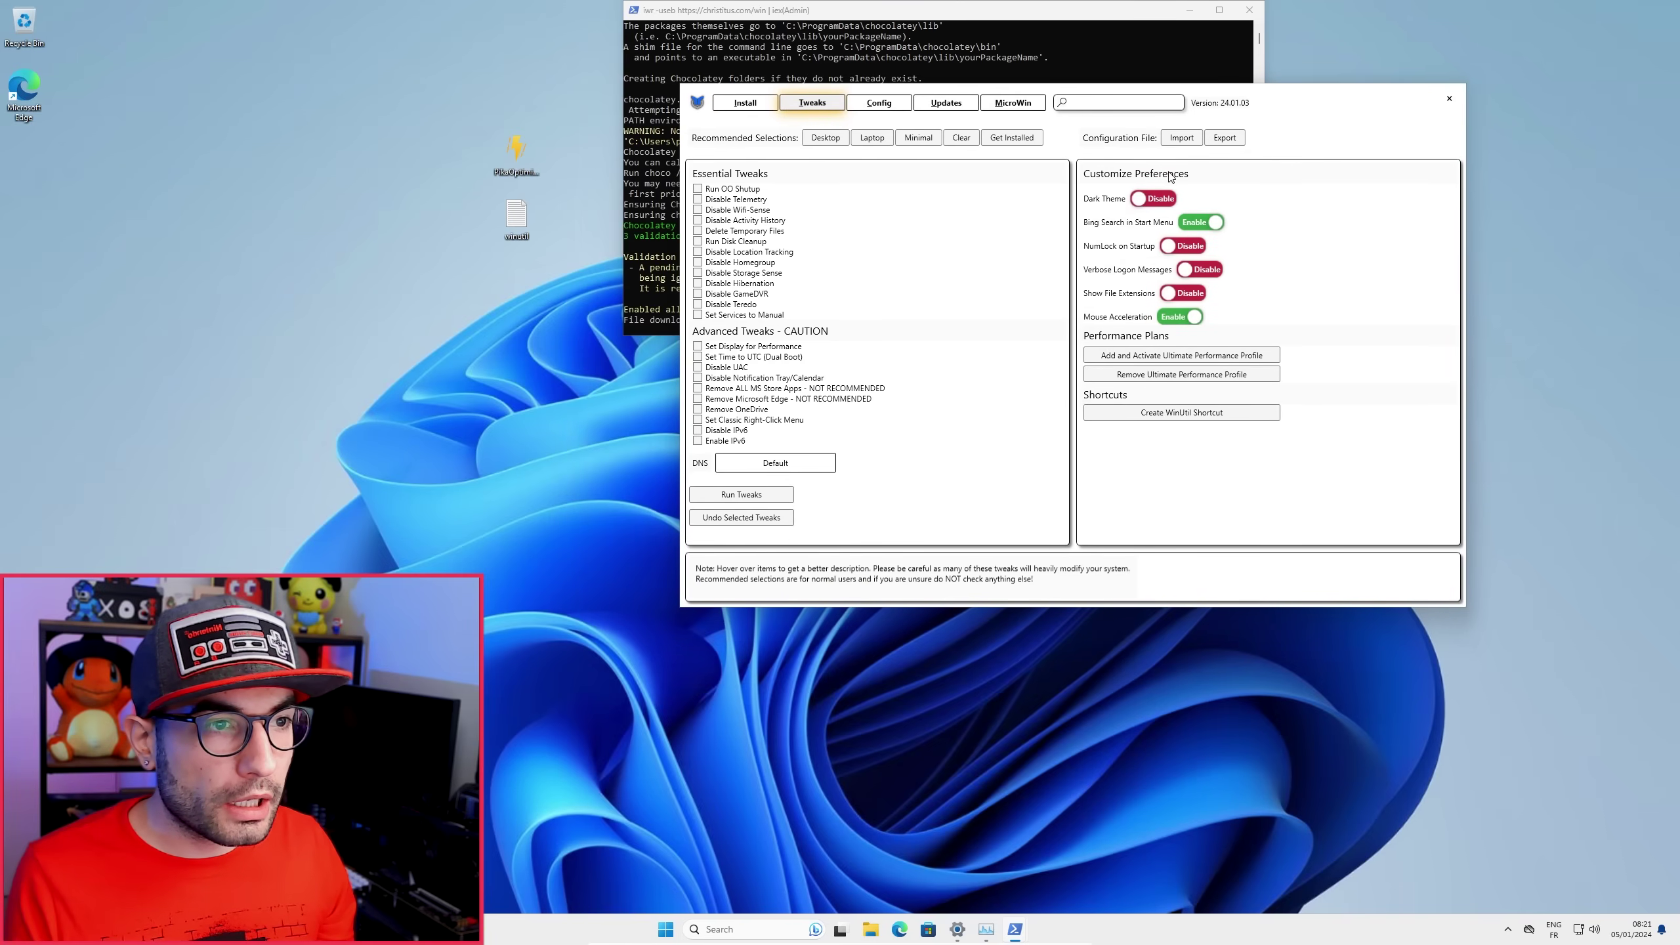
{"action": "left_click", "coordinate": [1143, 201]}
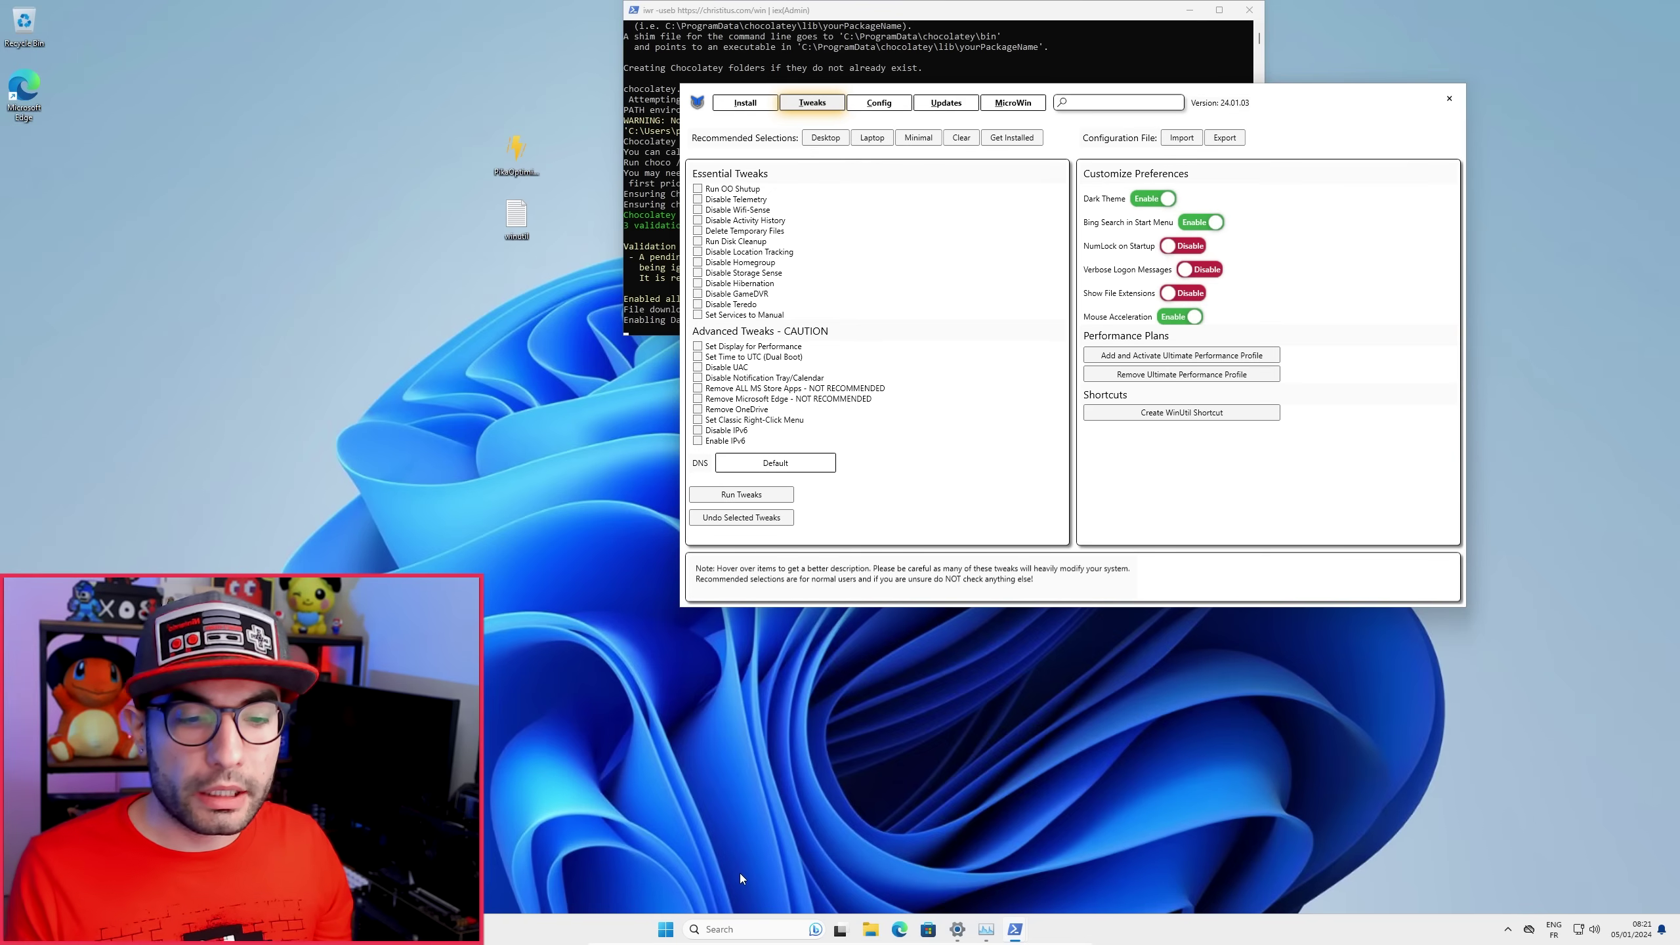
{"action": "left_click", "coordinate": [1213, 225]}
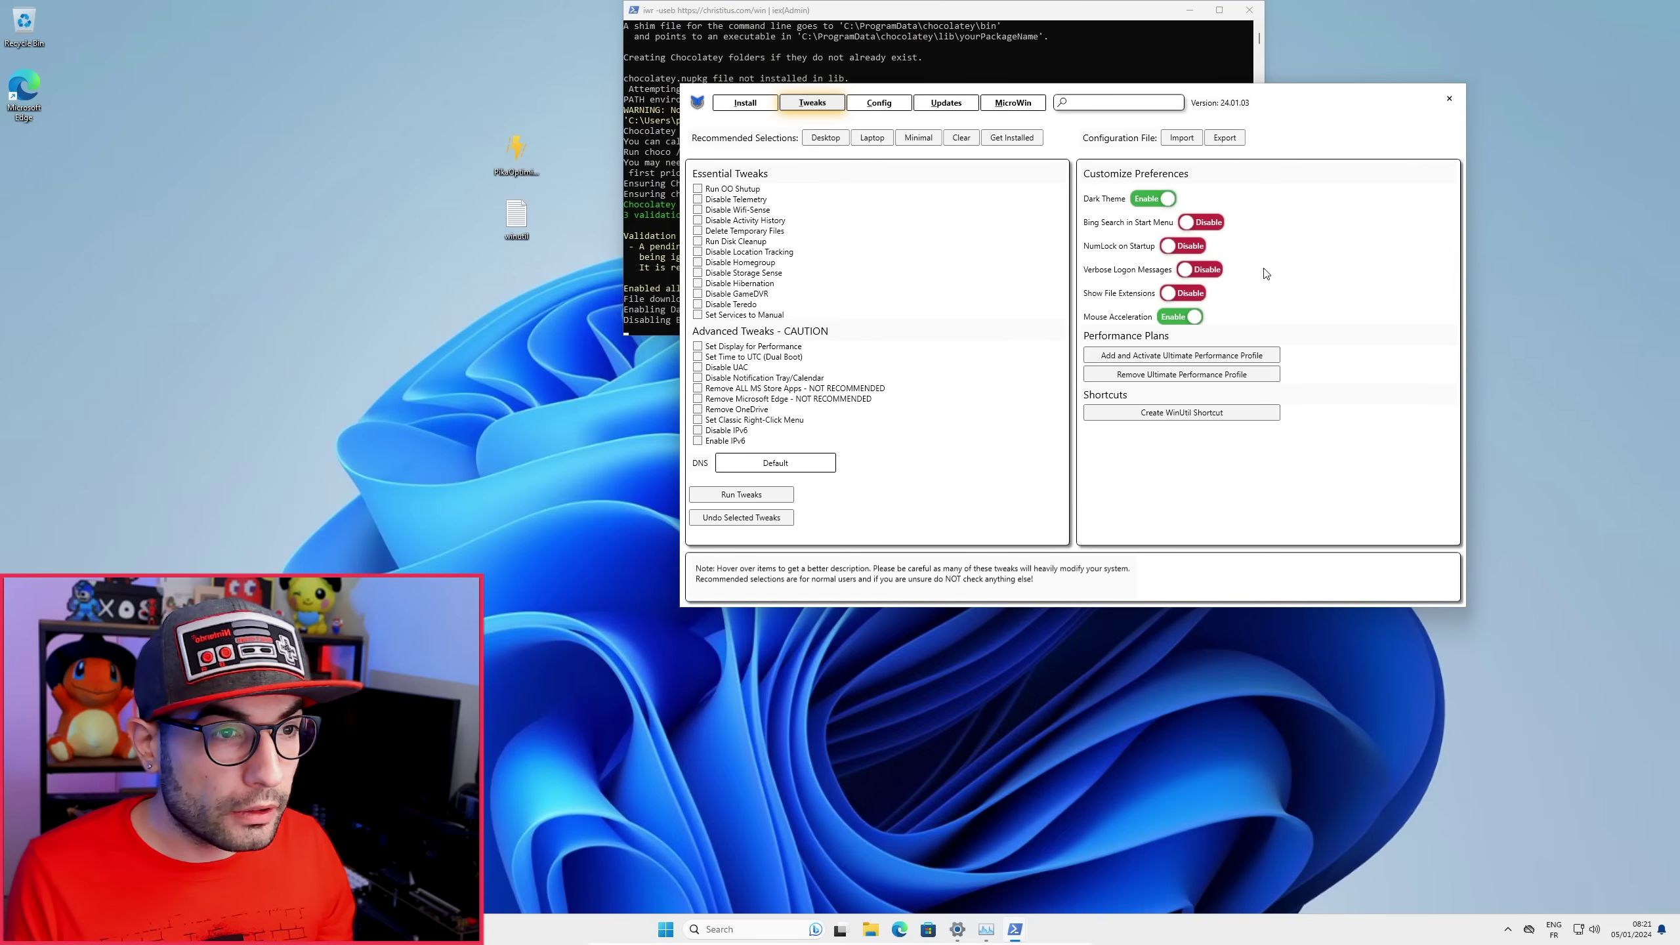
{"action": "left_click", "coordinate": [1170, 247]}
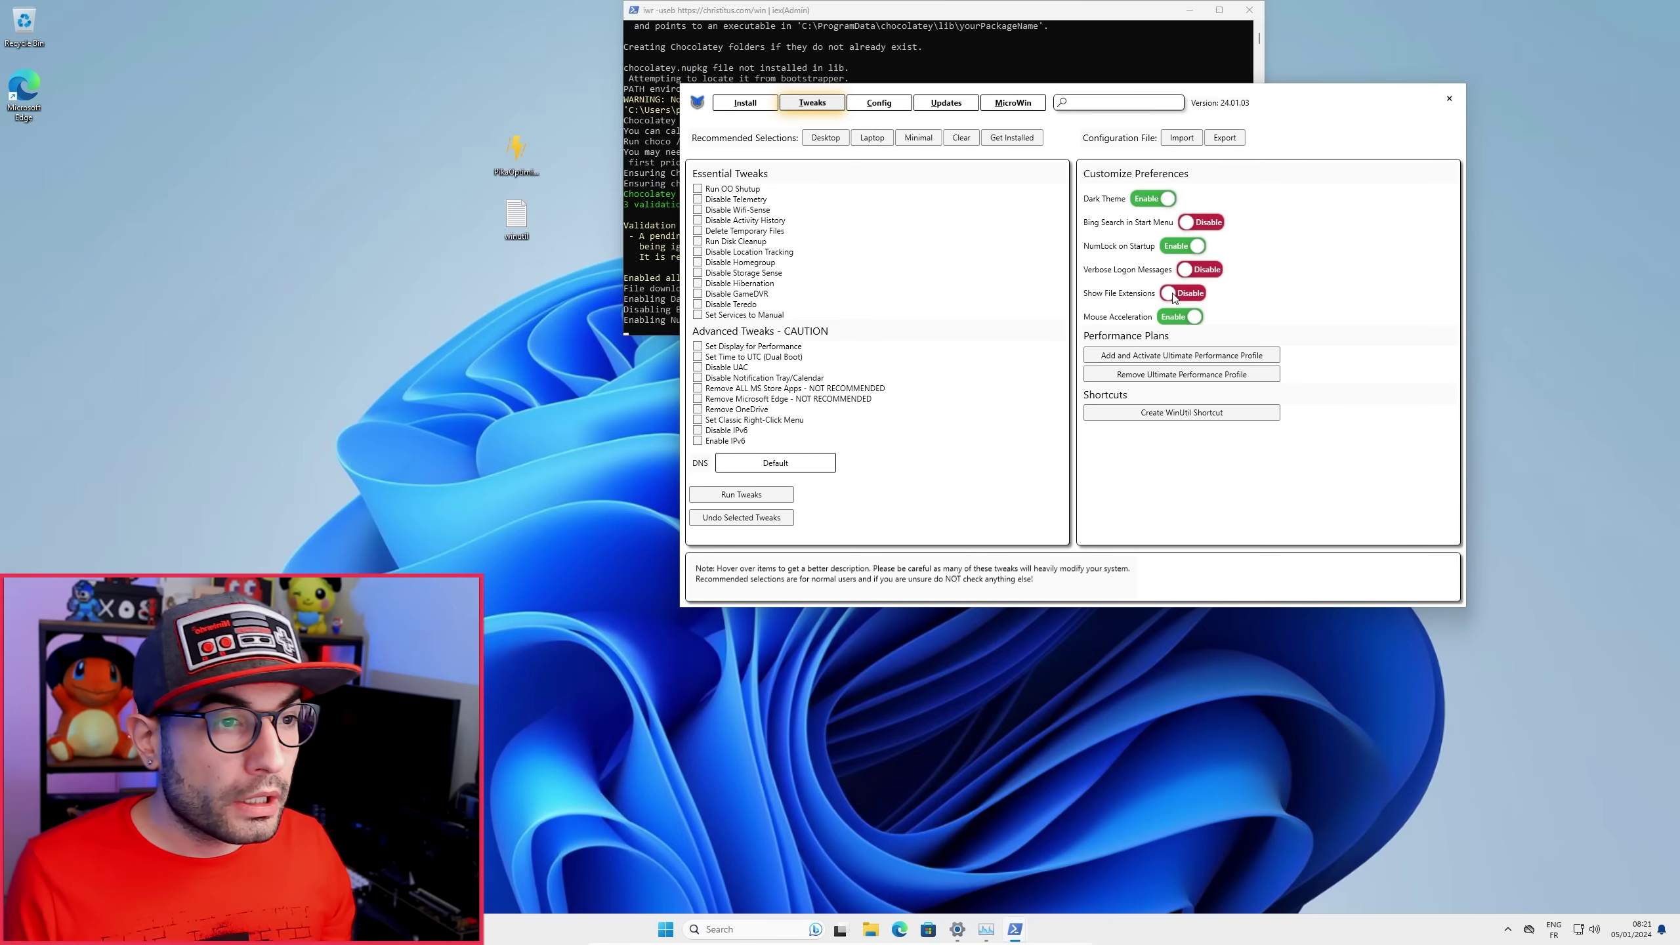
{"action": "left_click", "coordinate": [1174, 296]}
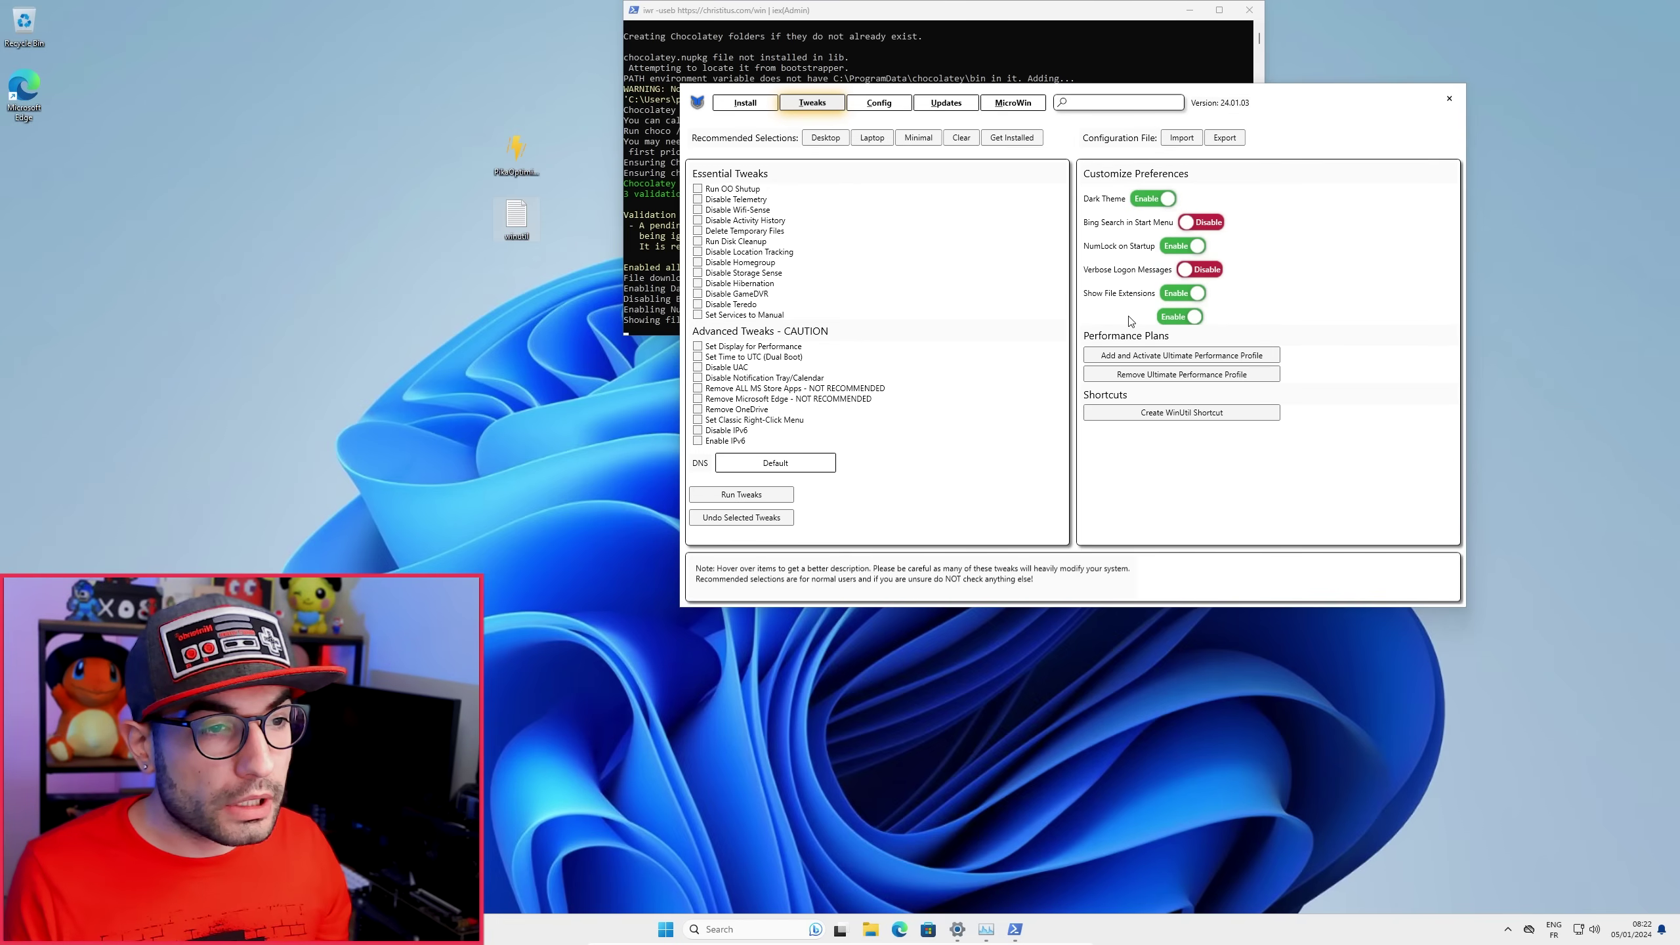
{"action": "left_click", "coordinate": [1193, 317]}
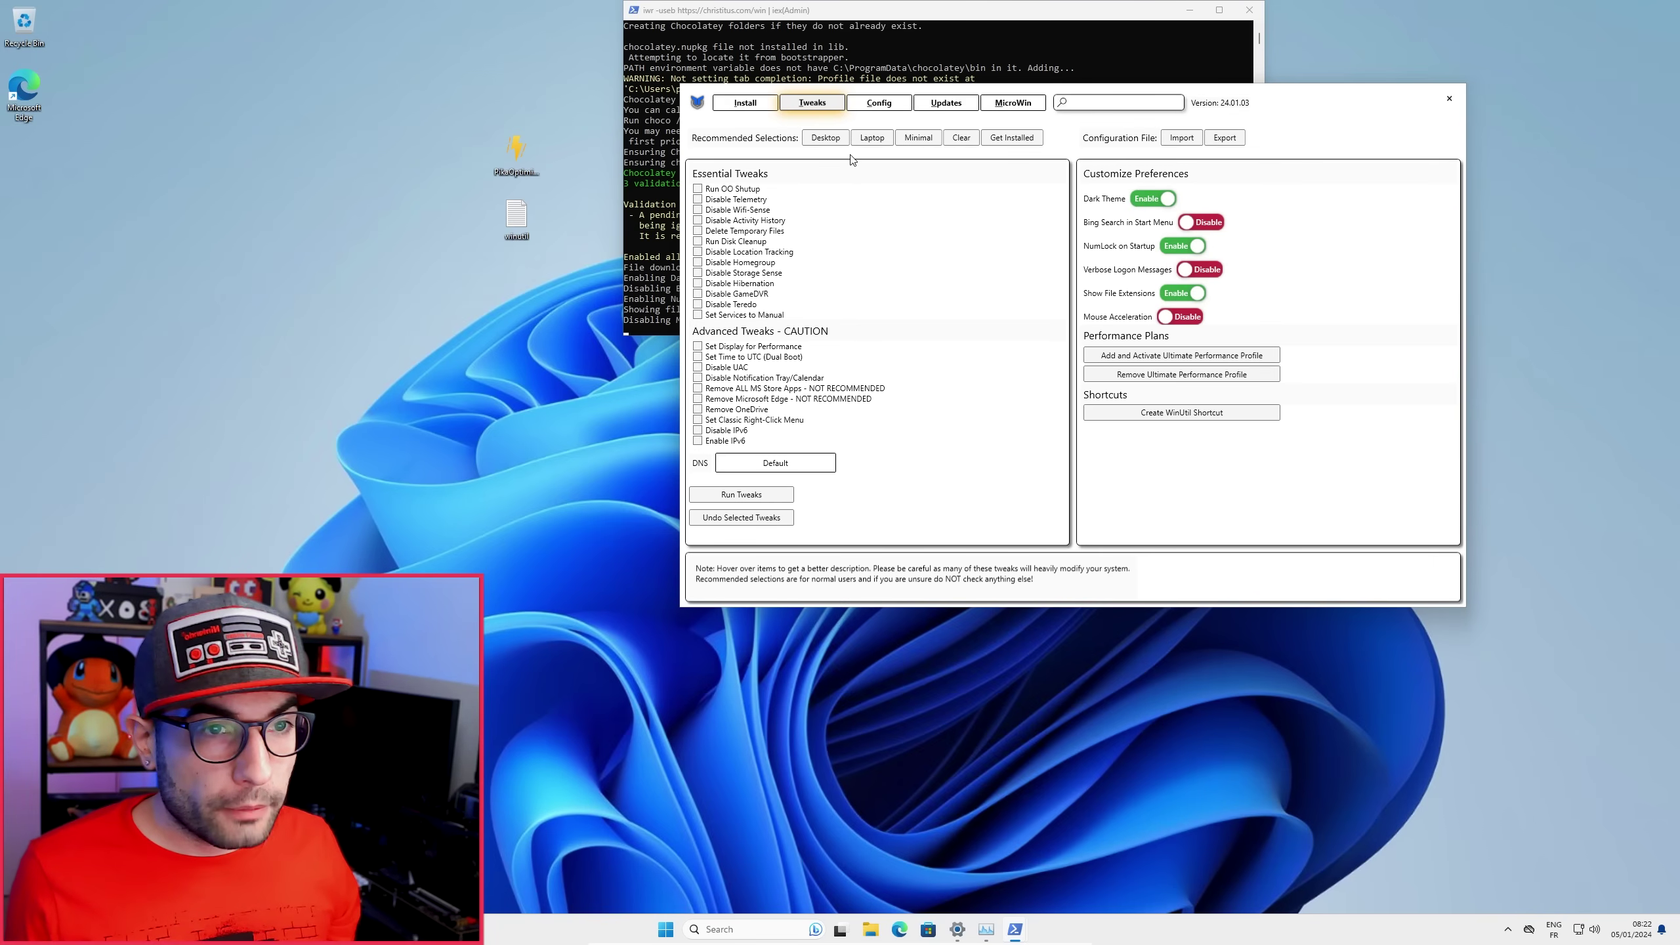
- Apply the Desktop recommended selection, review the essential tweaks' descriptions, and keep Disable Hibernation selected
{"action": "left_click_drag", "start_coordinate": [1270, 97], "coordinate": [1361, 109]}
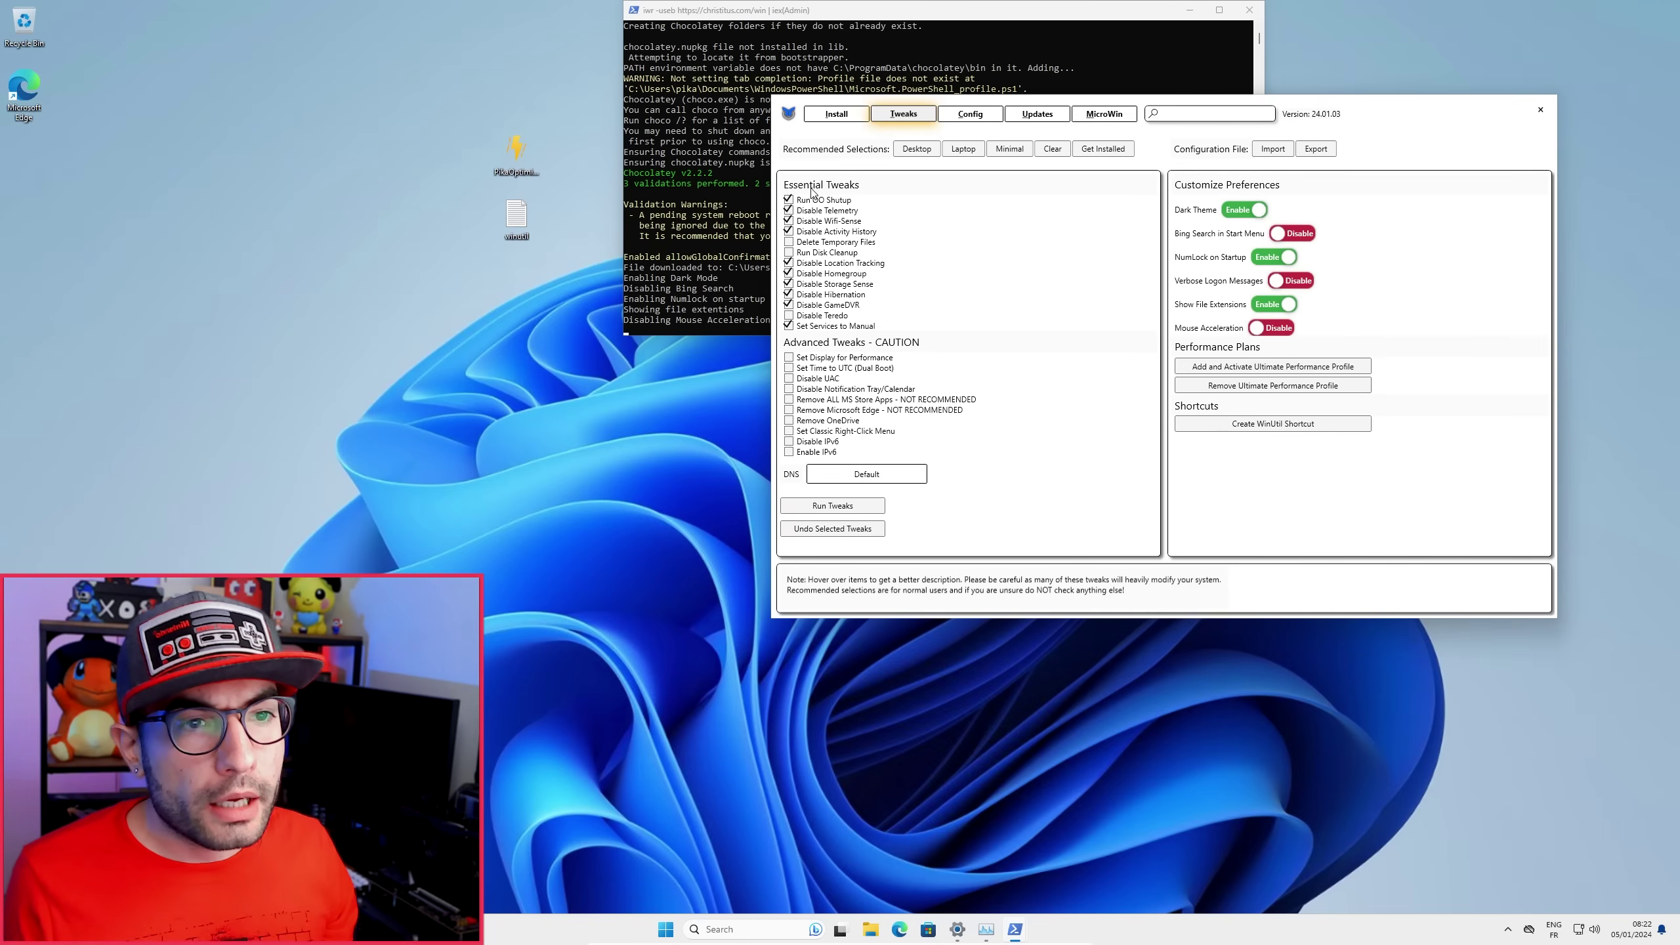
{"action": "mouse_move", "coordinate": [868, 206]}
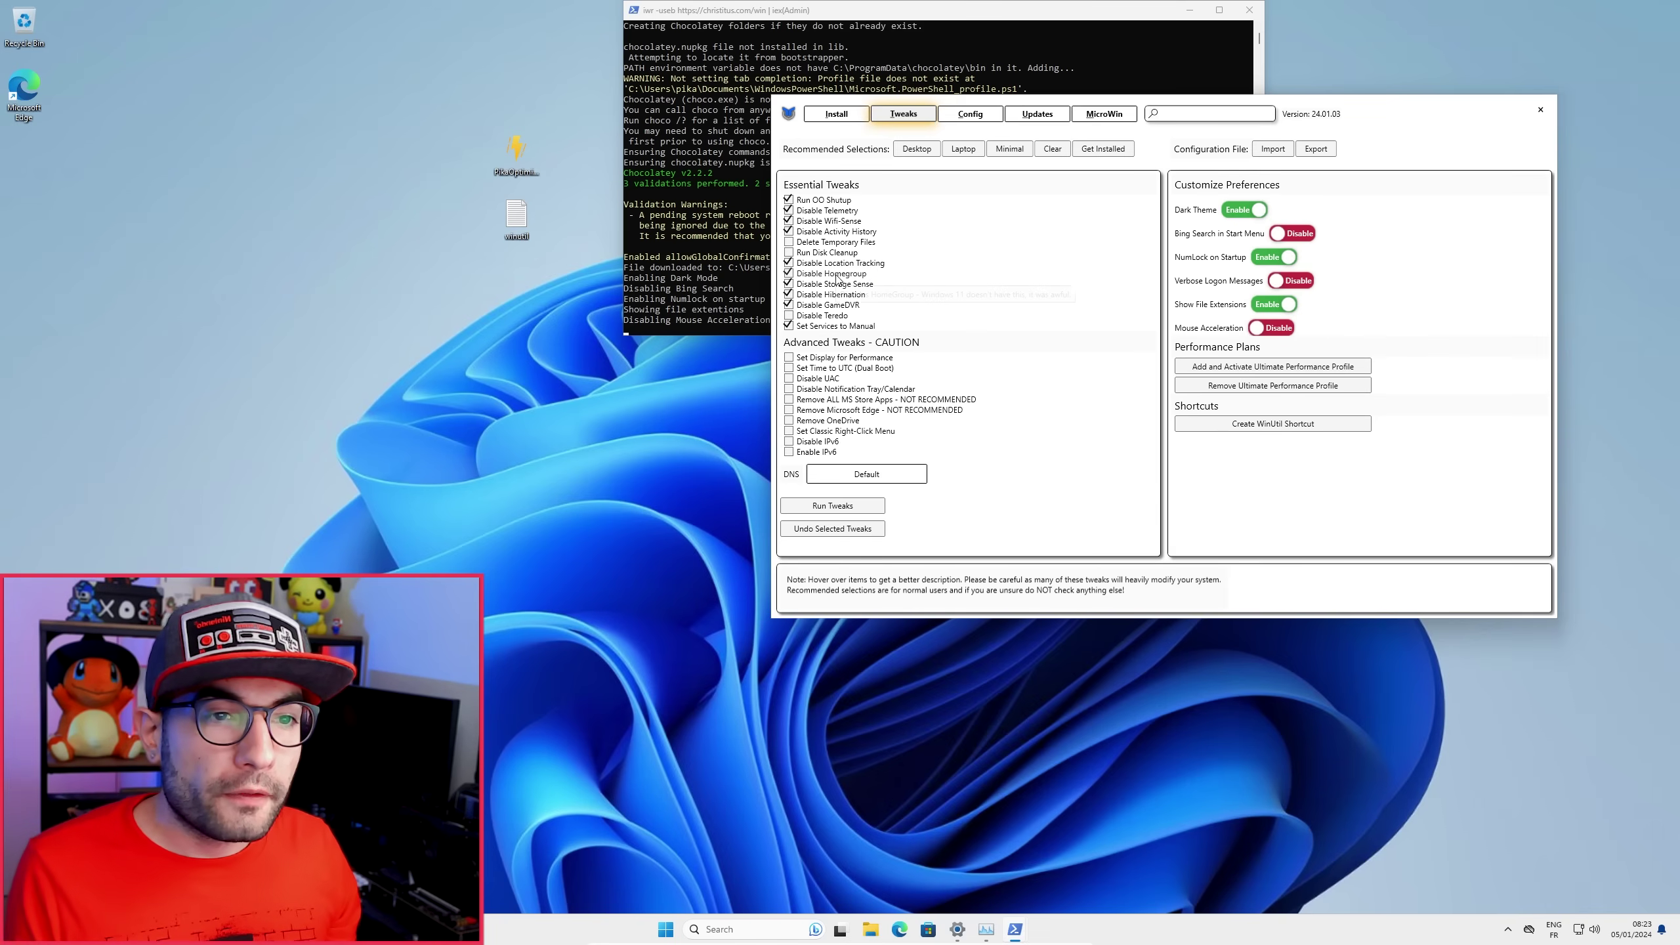
{"action": "mouse_move", "coordinate": [837, 279]}
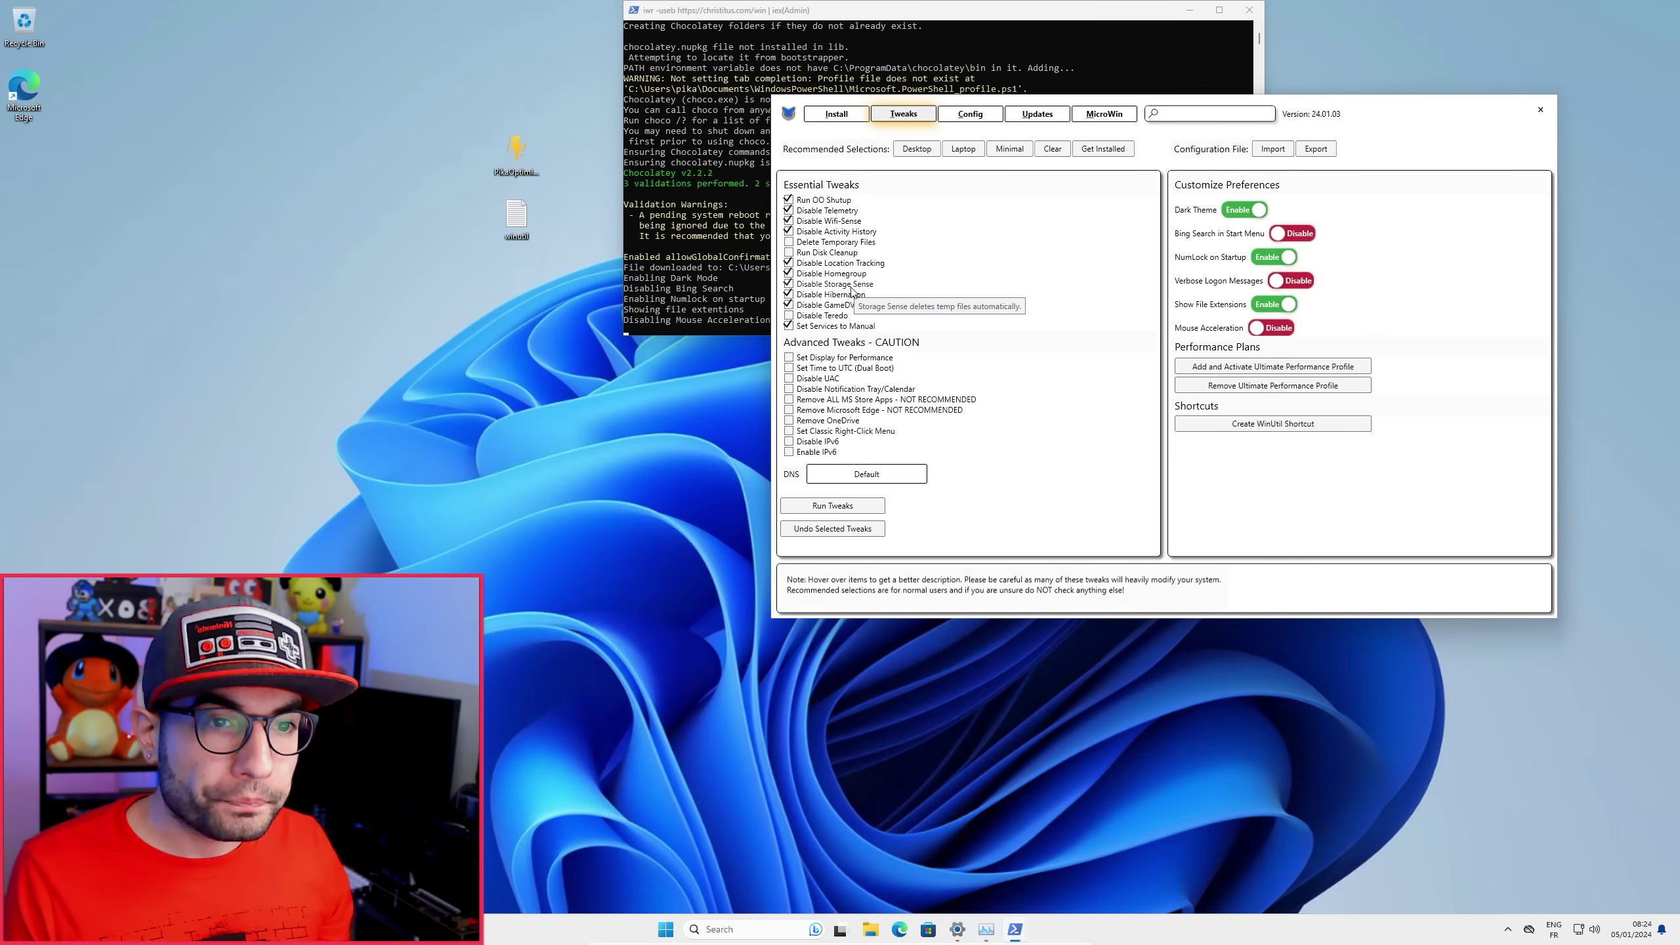
{"action": "left_click", "coordinate": [787, 295]}
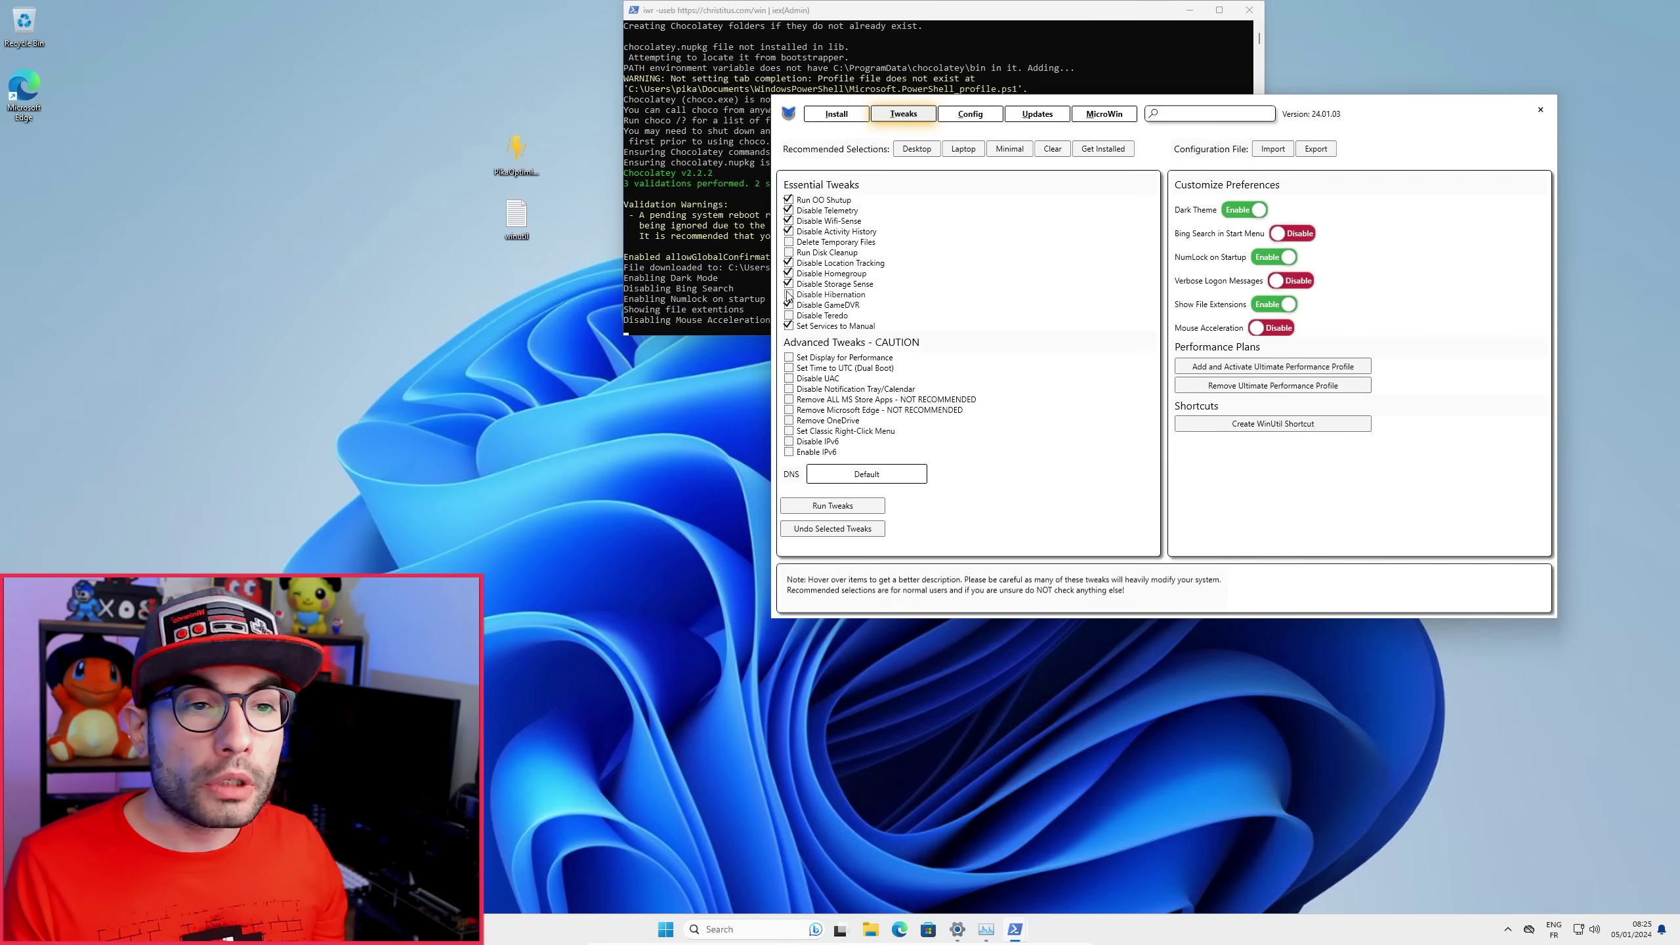
{"action": "left_click", "coordinate": [788, 295]}
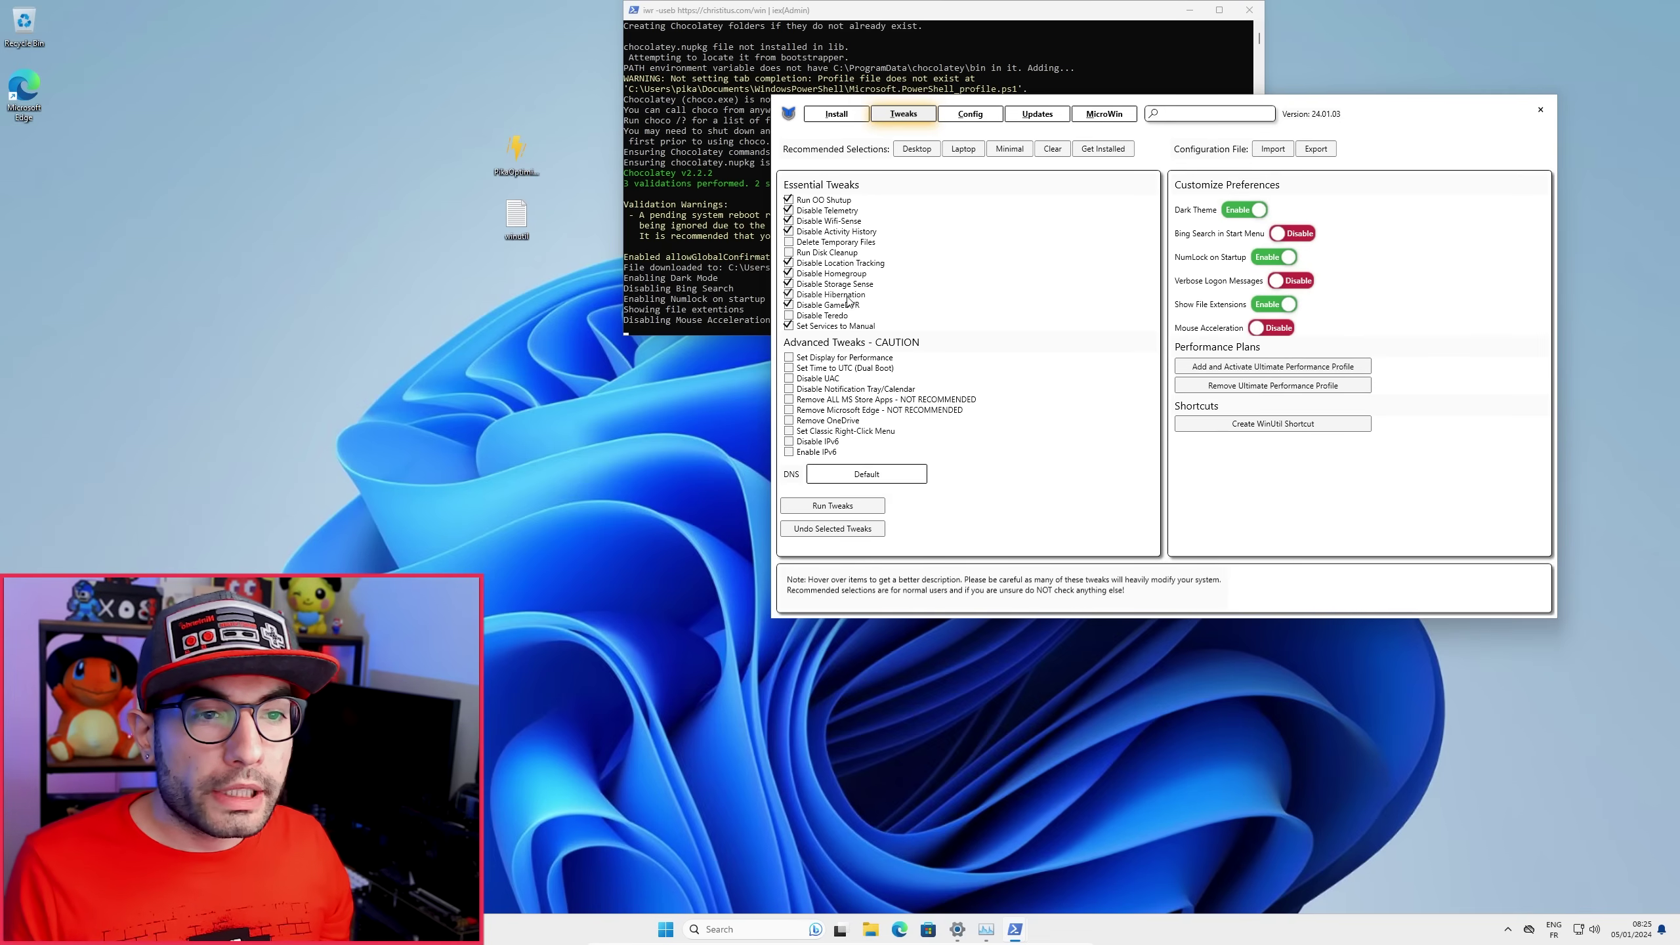
{"action": "mouse_move", "coordinate": [863, 306]}
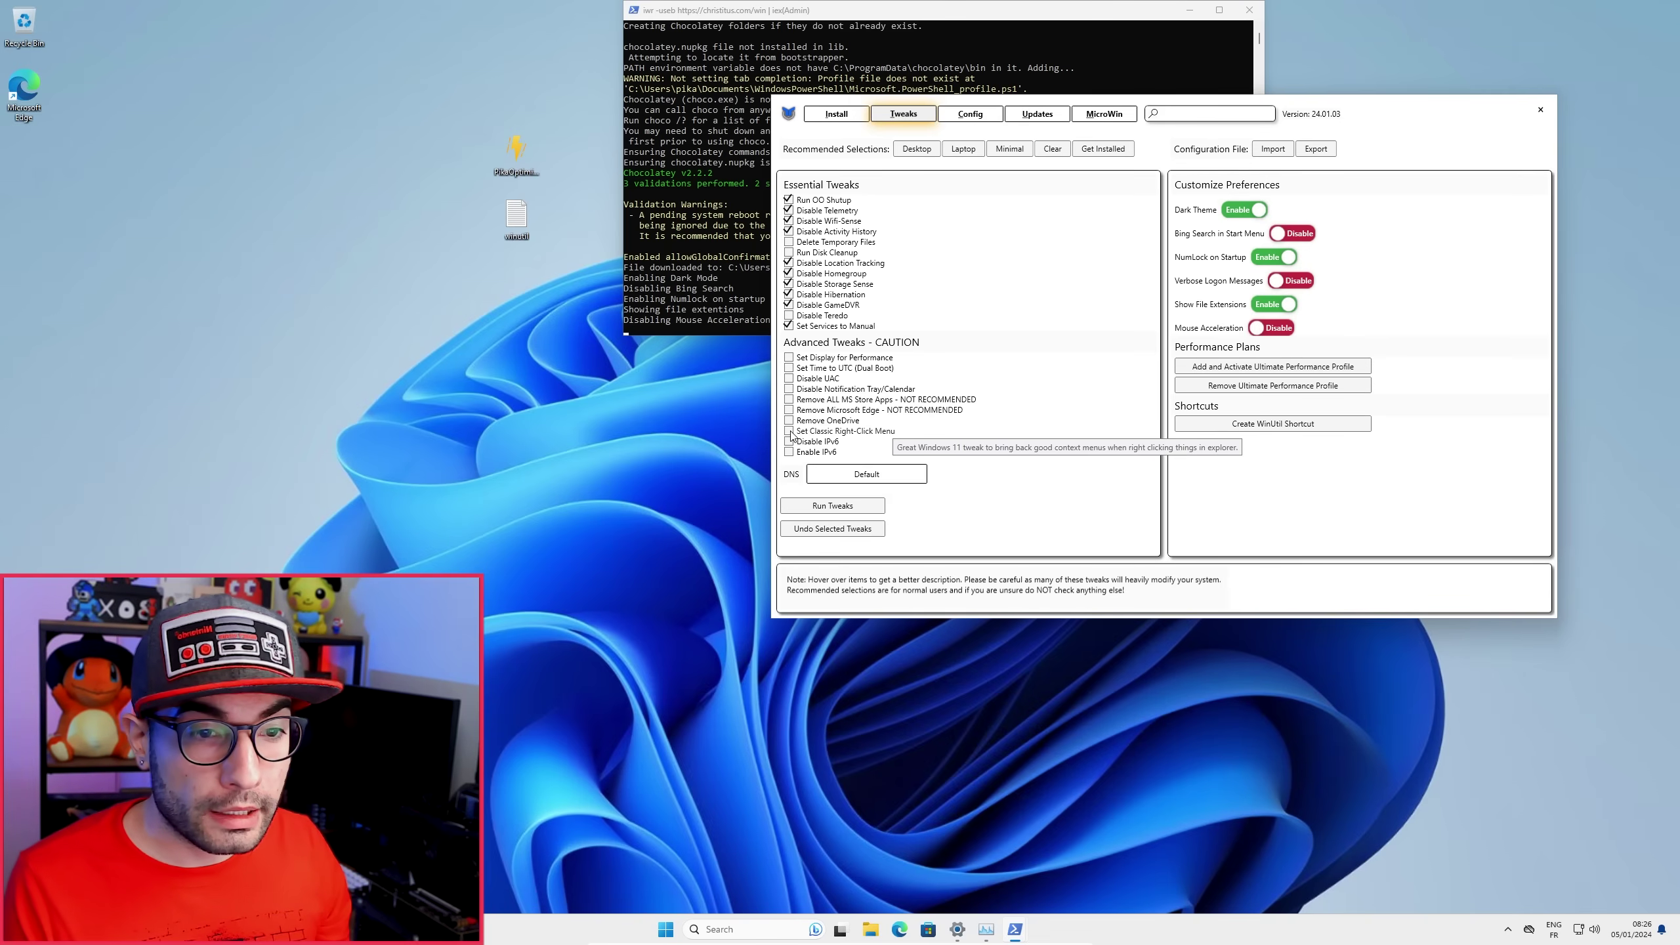
- Compare the desktop's Windows 11 context menu with its classic version containing more options
{"action": "right_click", "coordinate": [499, 326]}
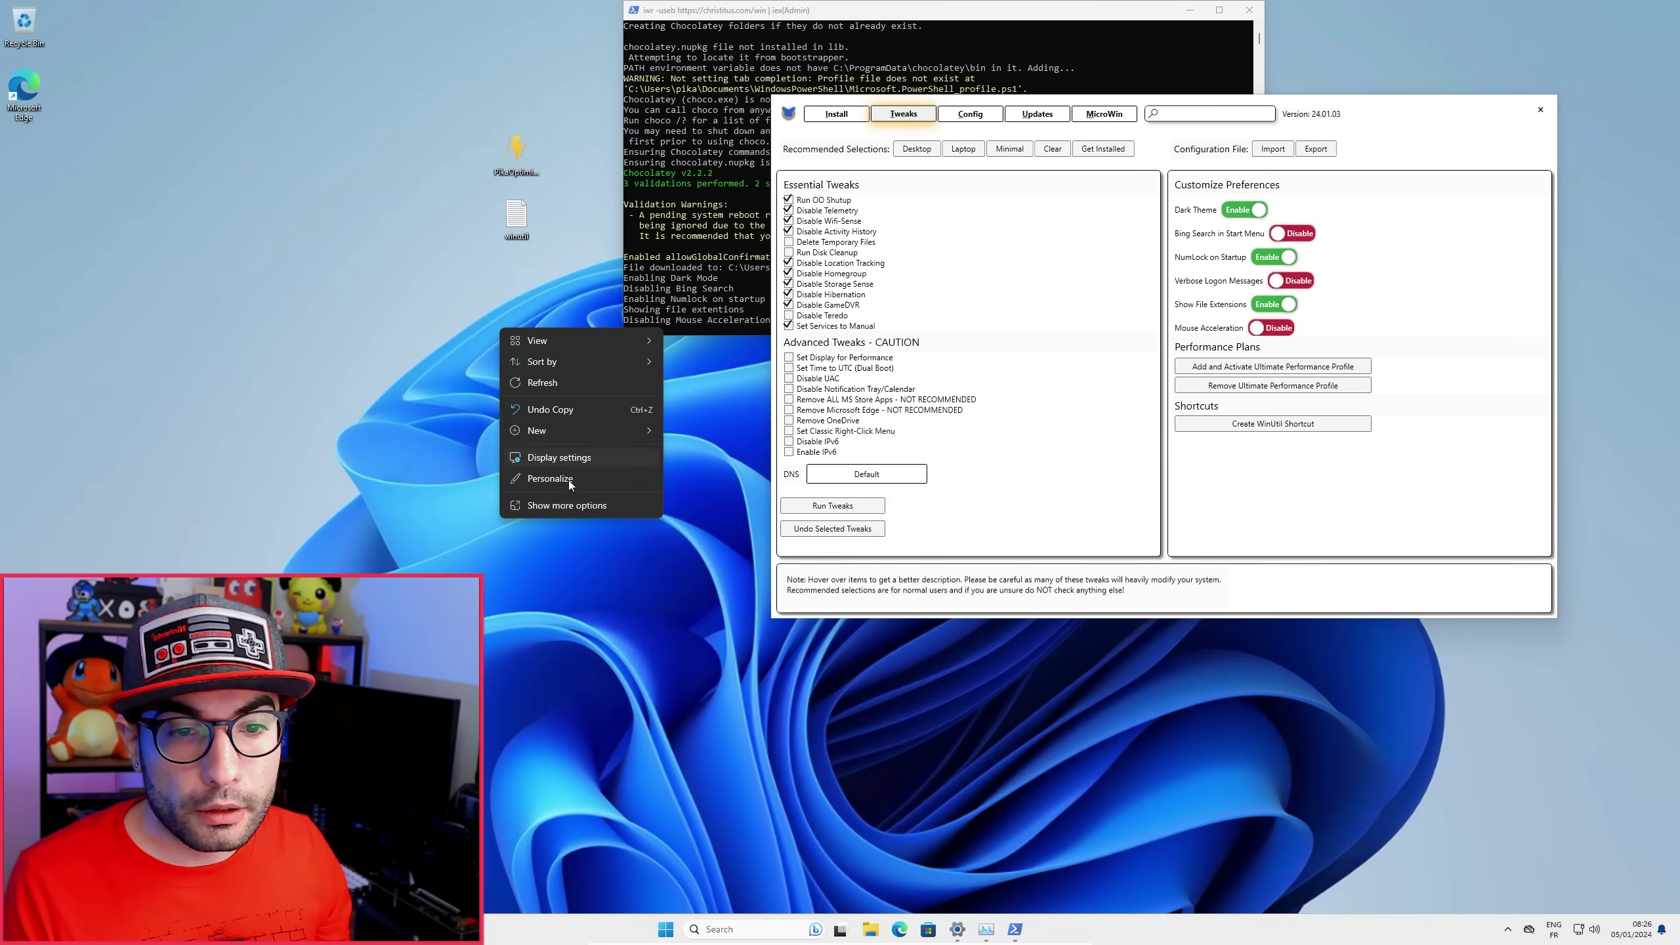
{"action": "left_click", "coordinate": [550, 506]}
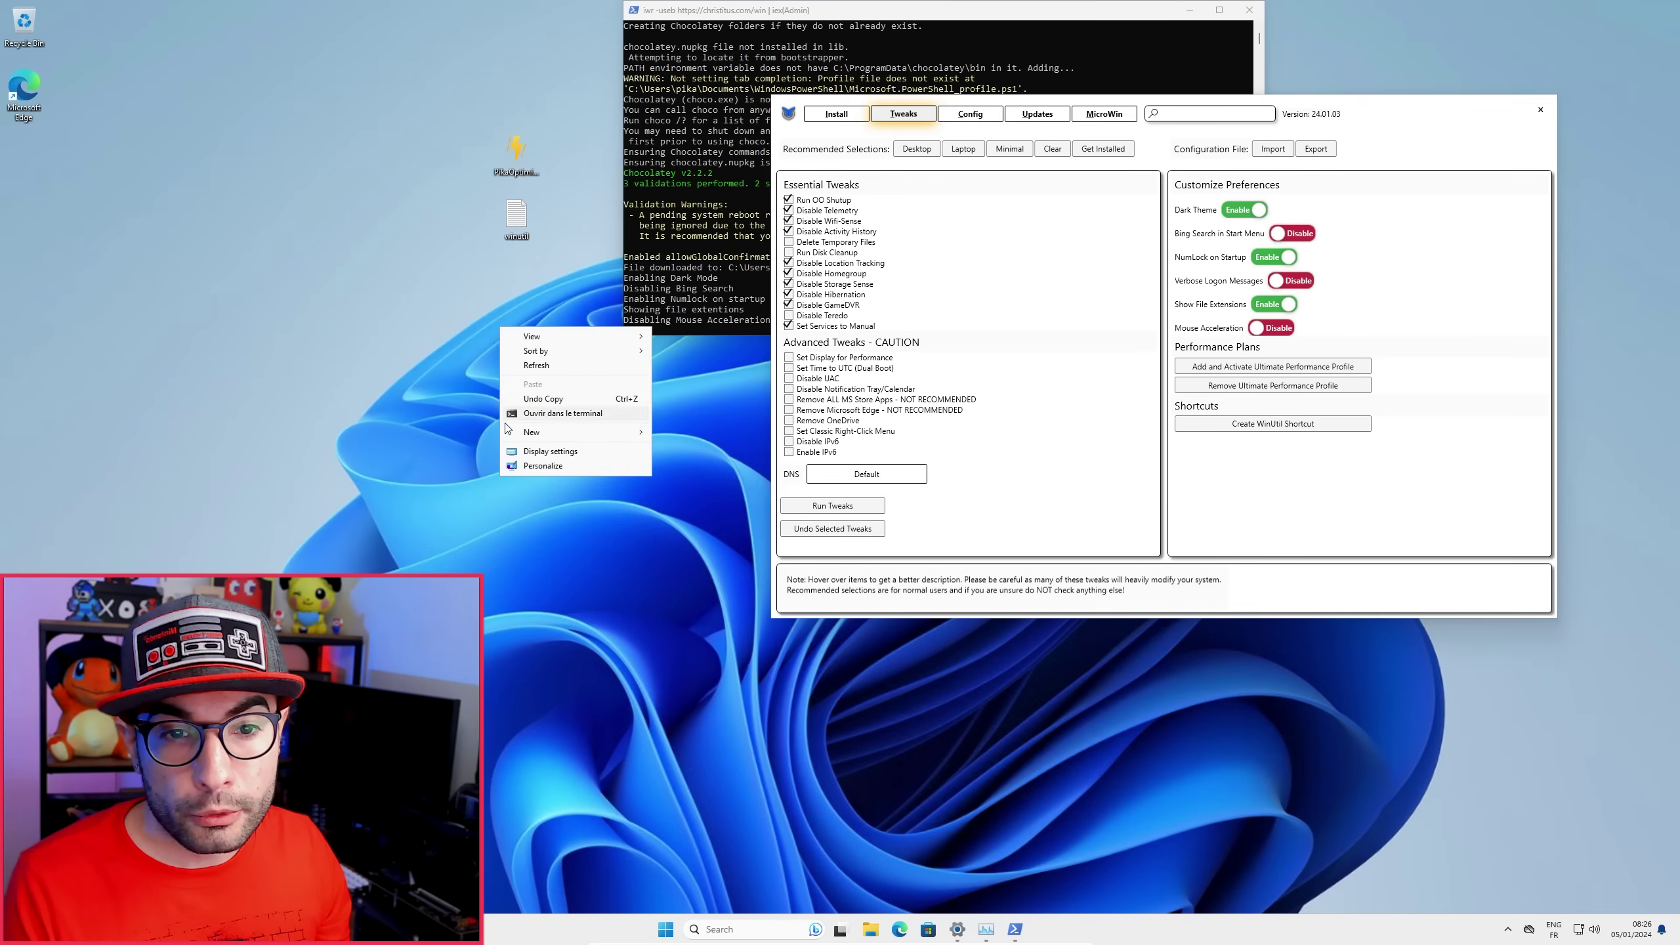
{"action": "mouse_move", "coordinate": [506, 439]}
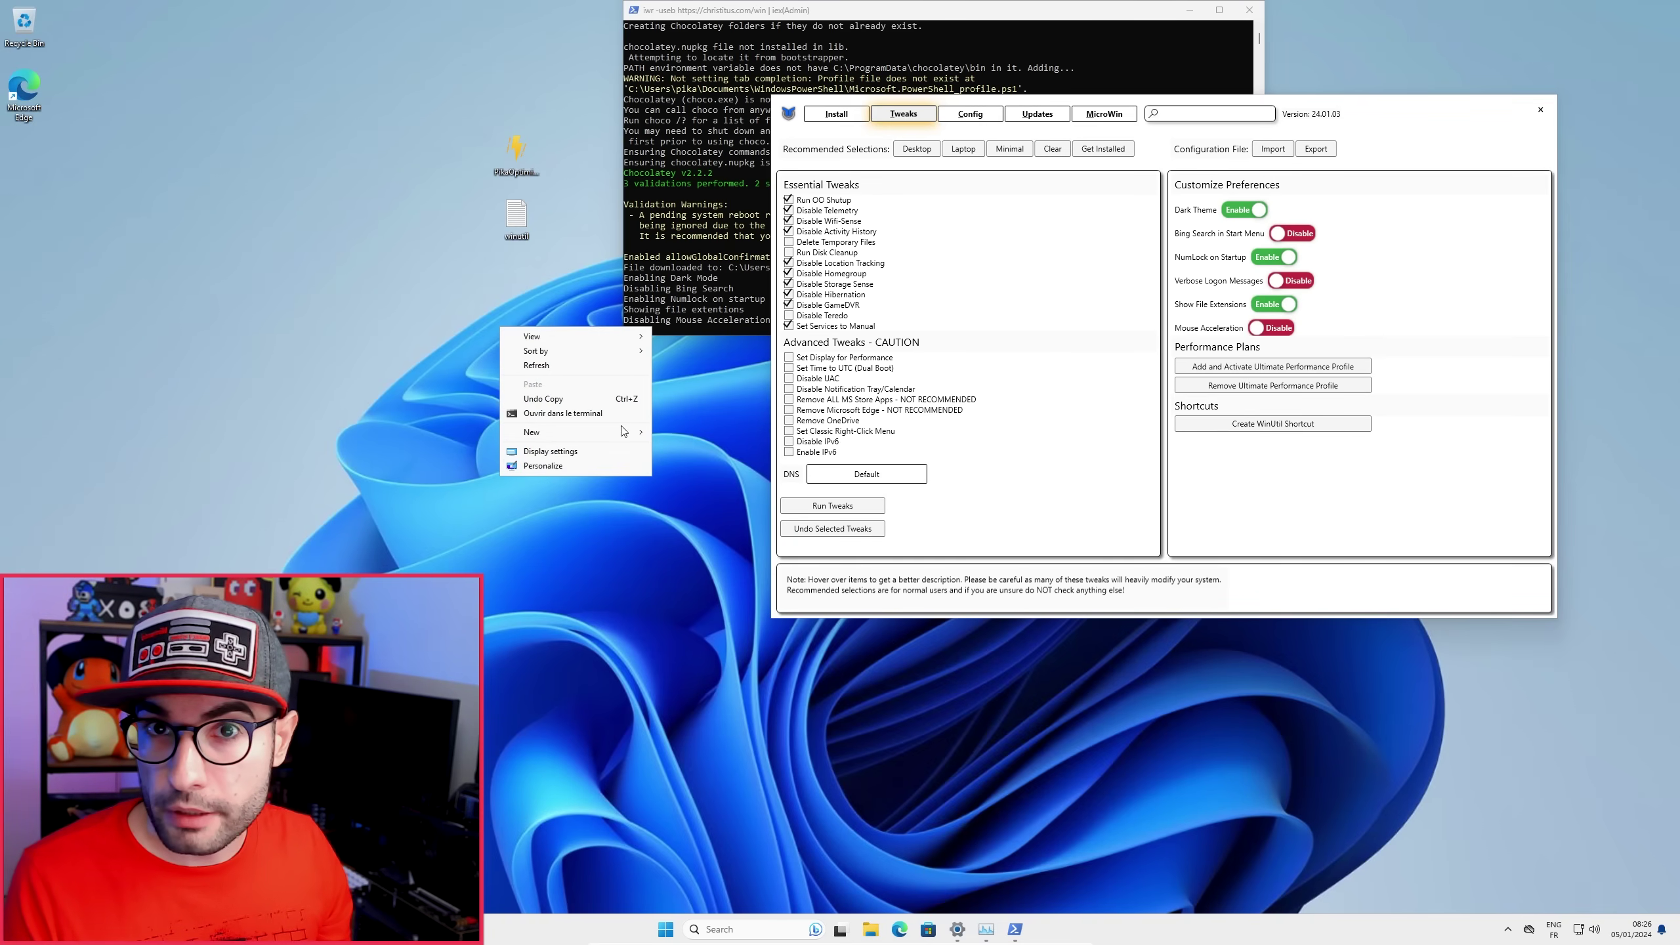
- Select Set Classic Right-Click Menu among the advanced tweaks and review the Microsoft Edge and OneDrive removal options
{"action": "left_click", "coordinate": [707, 489]}
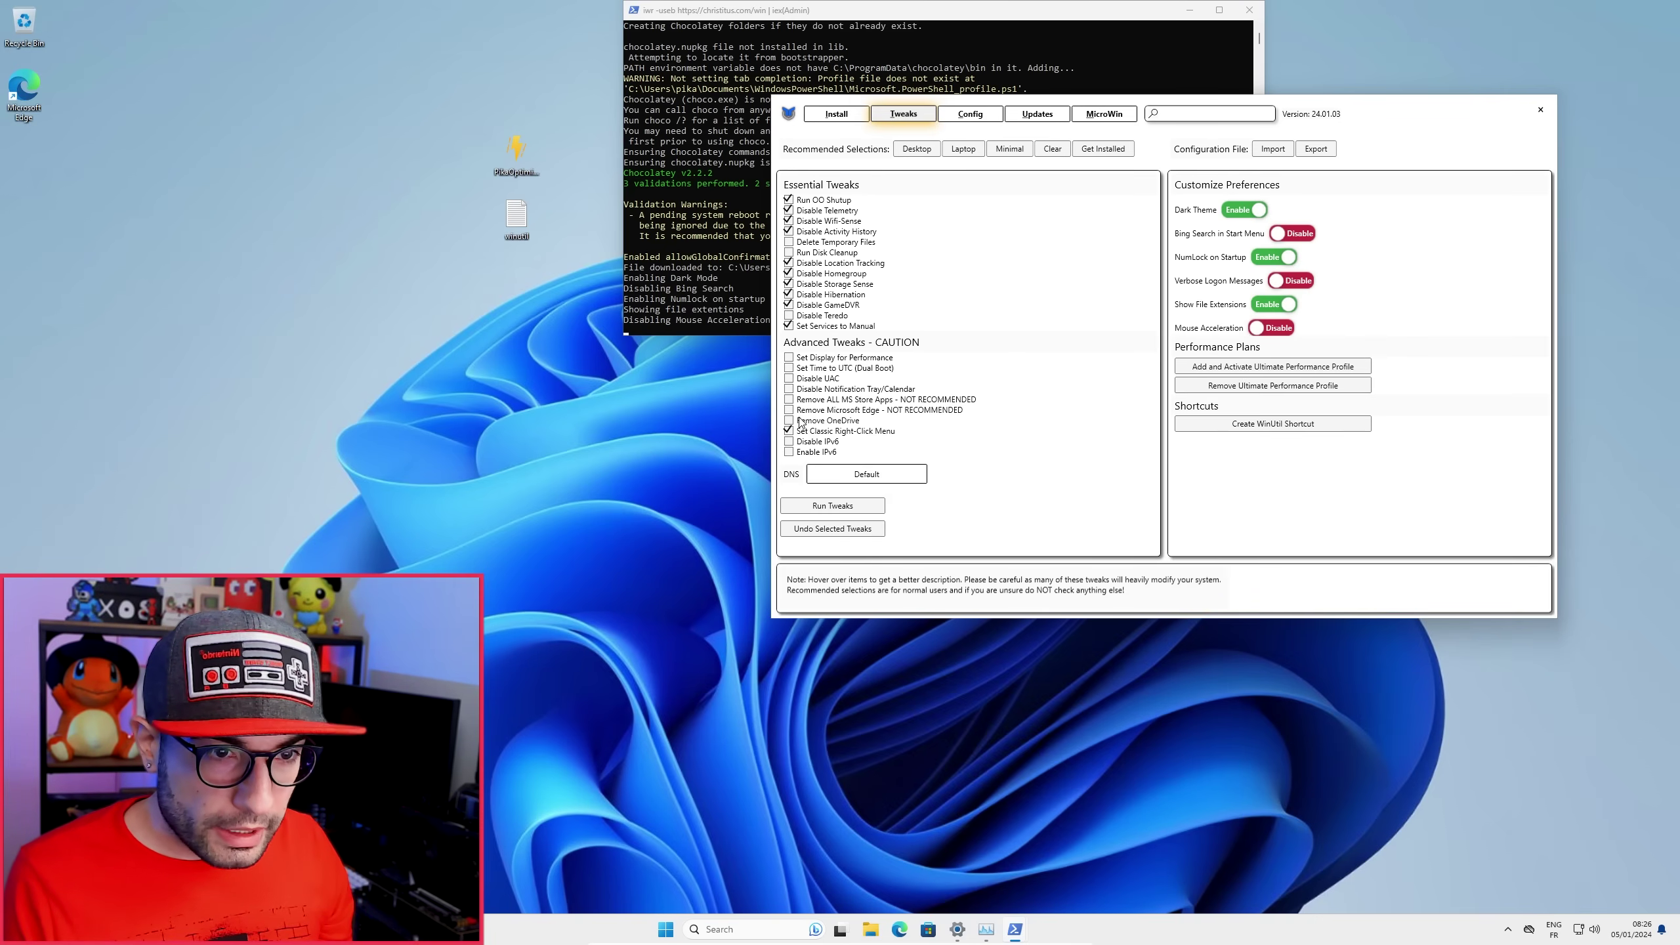
{"action": "mouse_move", "coordinate": [803, 386]}
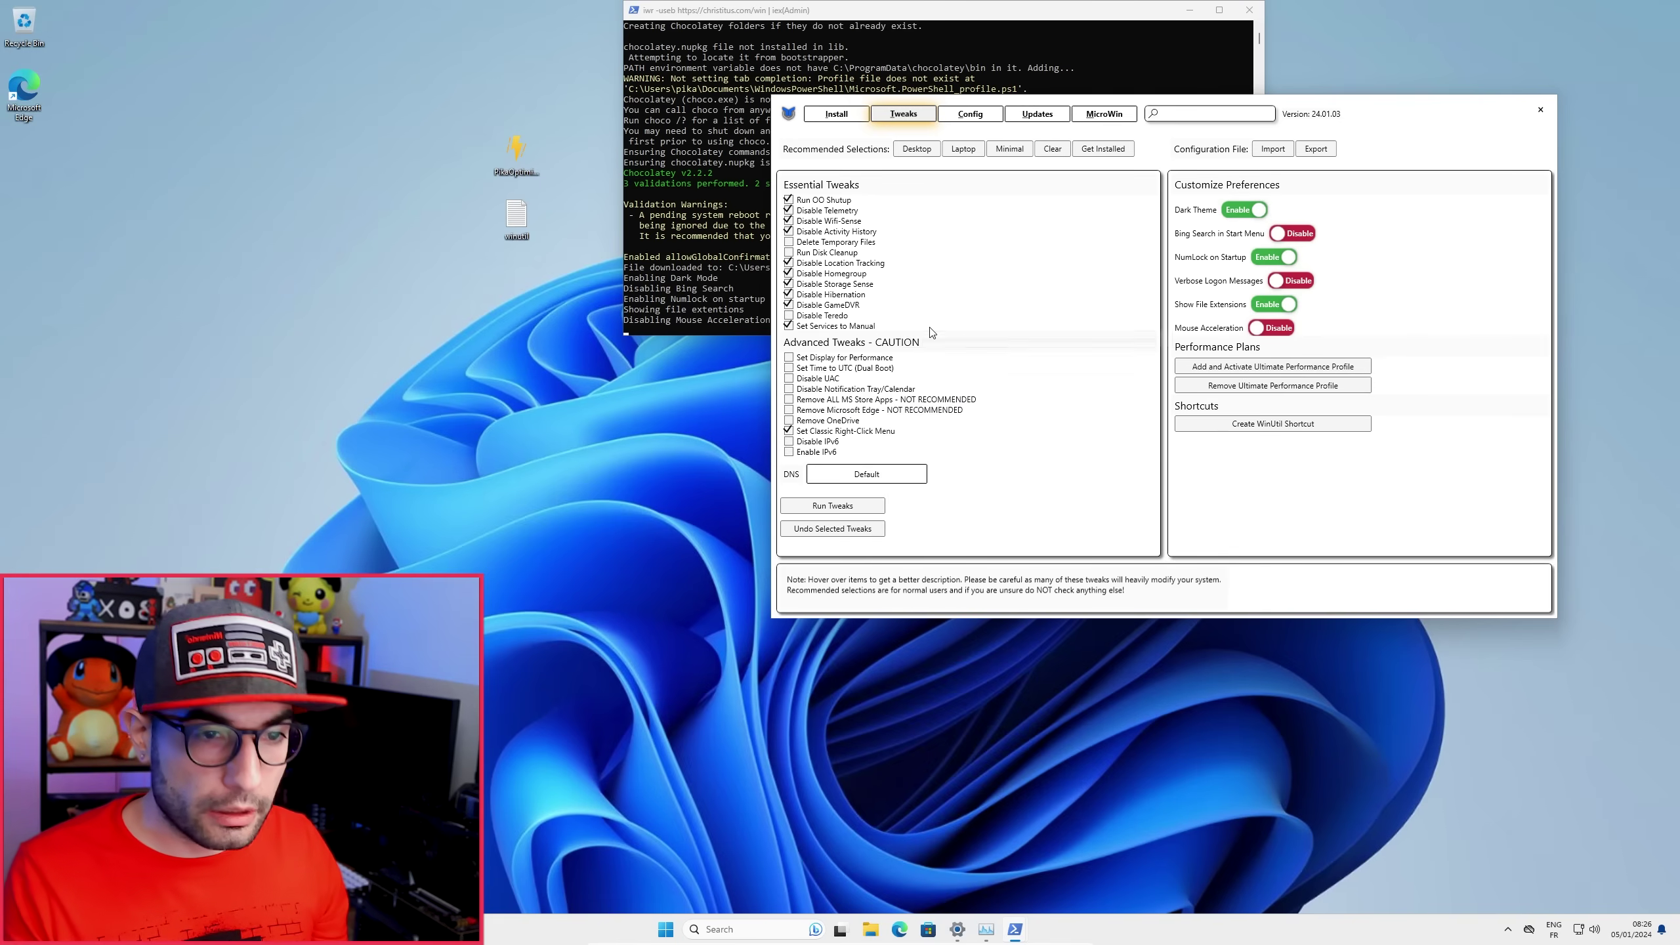
{"action": "mouse_move", "coordinate": [905, 405]}
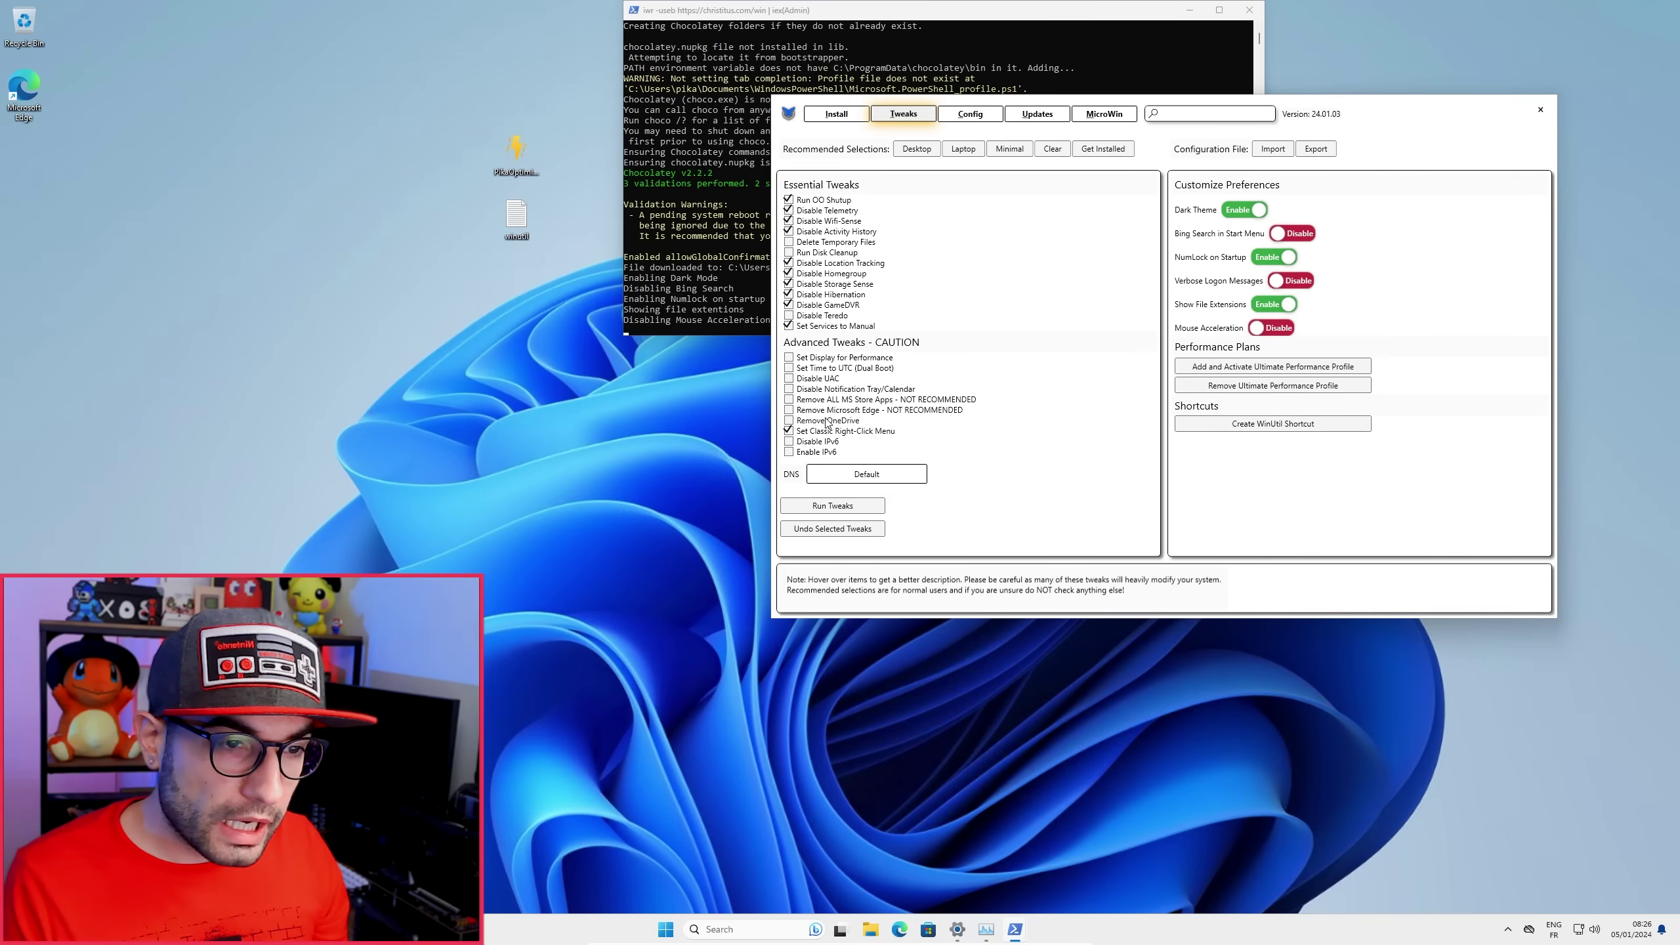
{"action": "mouse_move", "coordinate": [826, 422]}
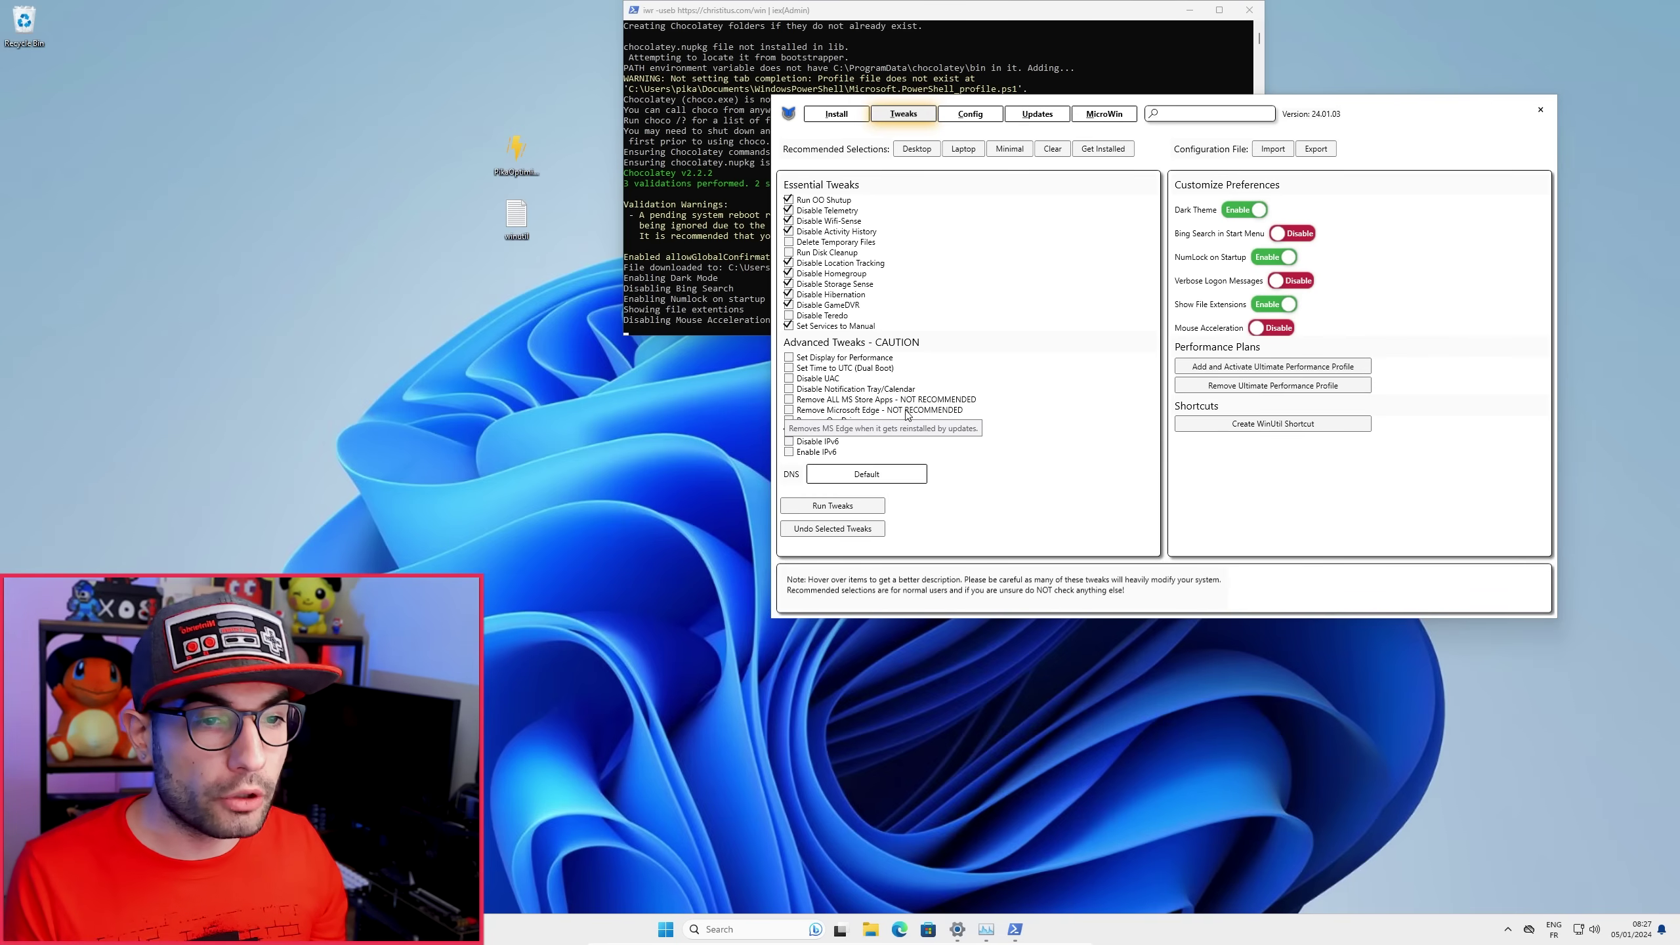
{"action": "left_click", "coordinate": [802, 430]}
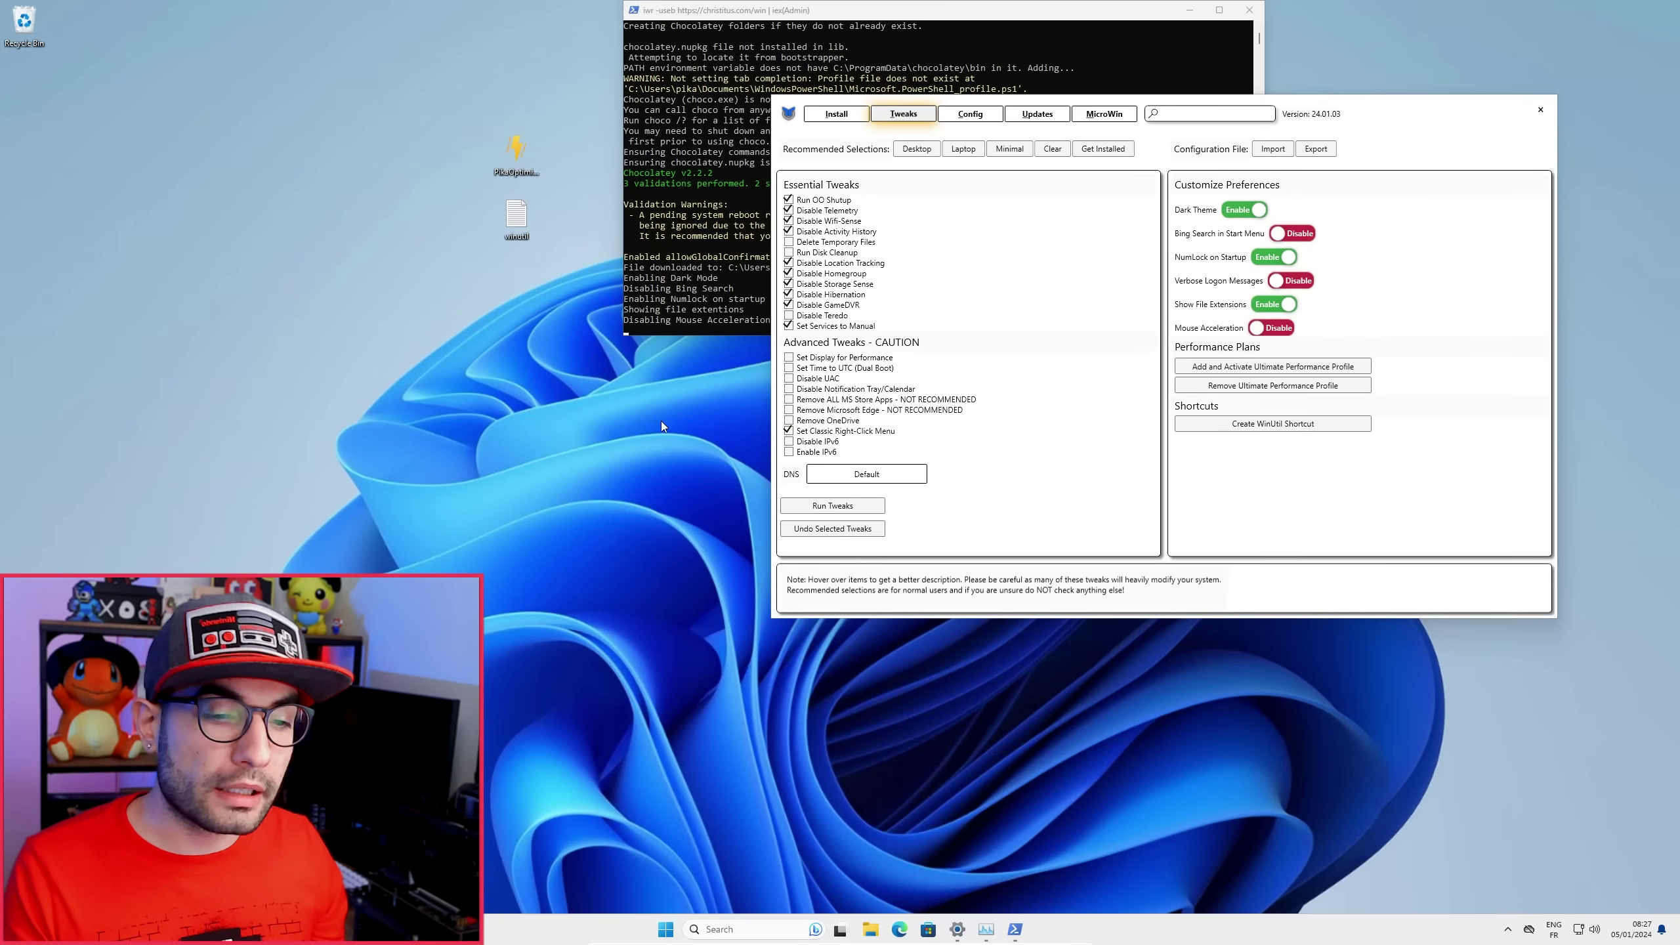
- Examine the list of installed Windows apps and the uninstall option available for Microsoft OneDrive
{"action": "right_click", "coordinate": [665, 929]}
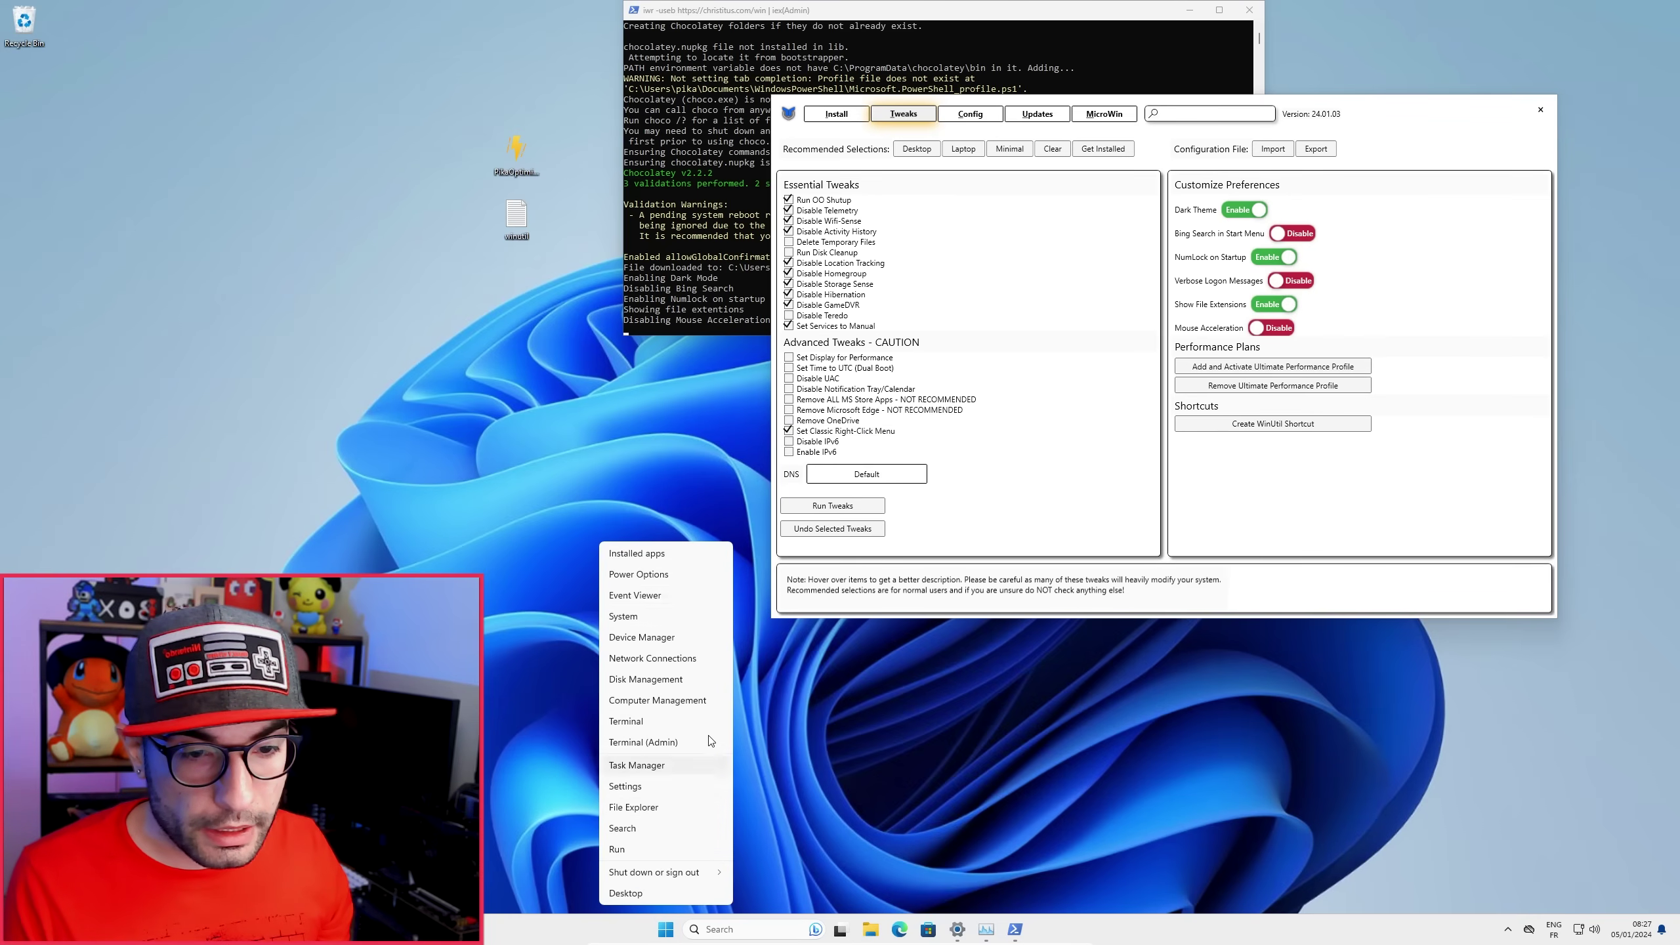
{"action": "left_click", "coordinate": [655, 554]}
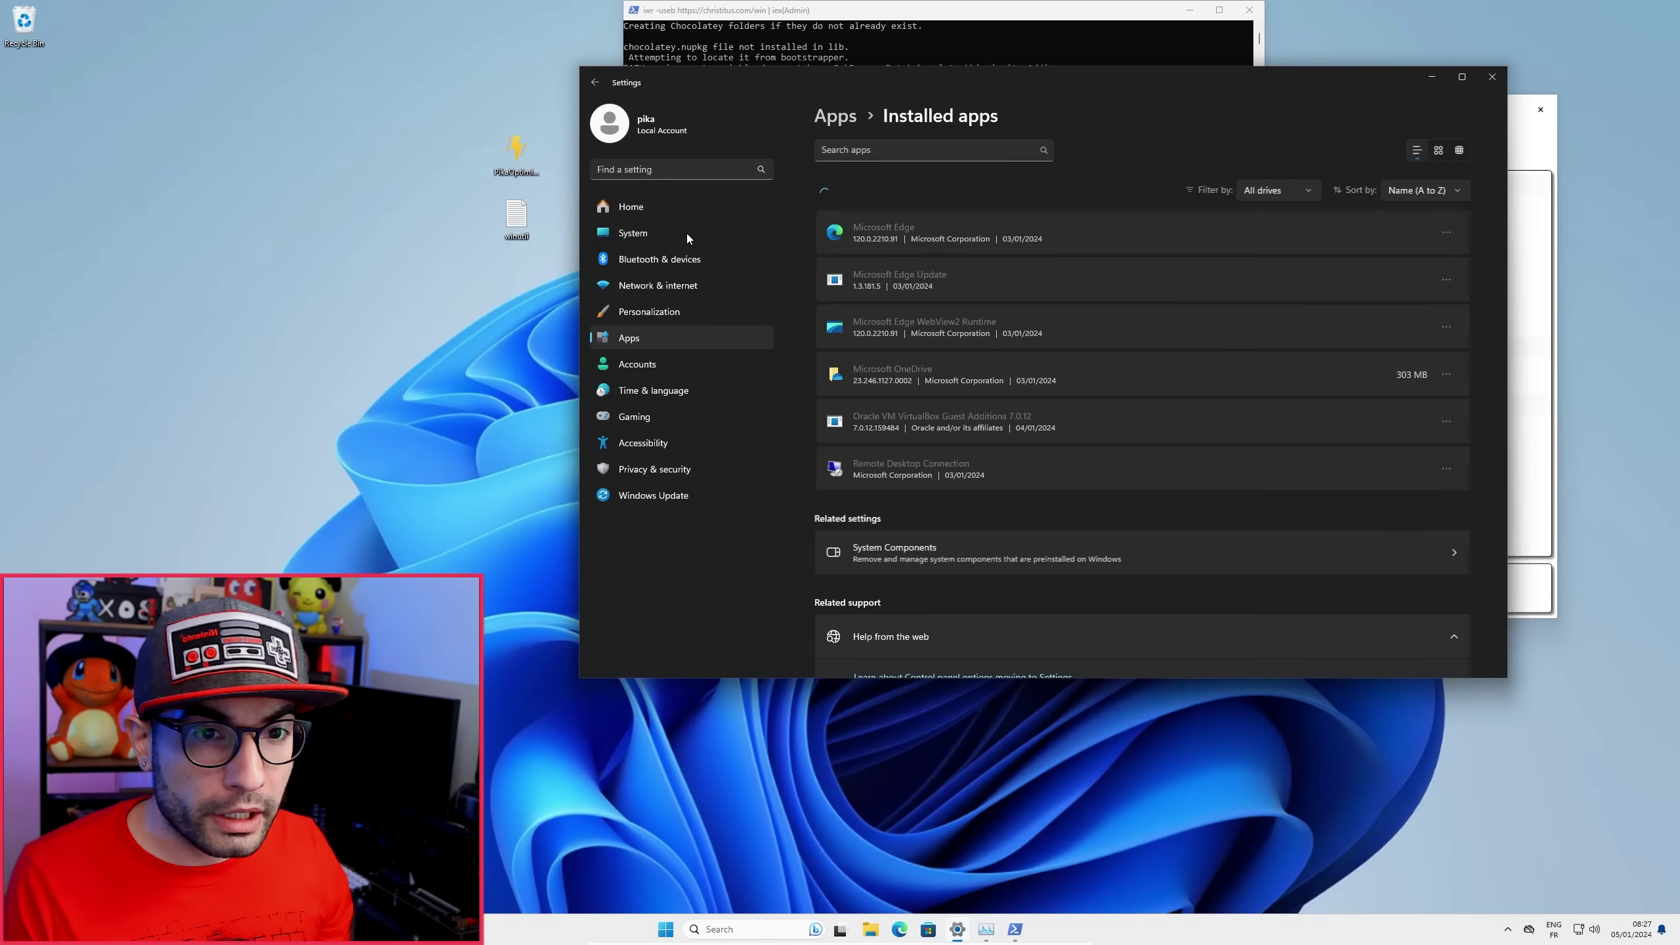
{"action": "scroll", "coordinate": [1097, 431], "scroll_direction": "down", "scroll_amount": 3}
{"action": "scroll", "coordinate": [1099, 431], "scroll_direction": "down", "scroll_amount": 5}
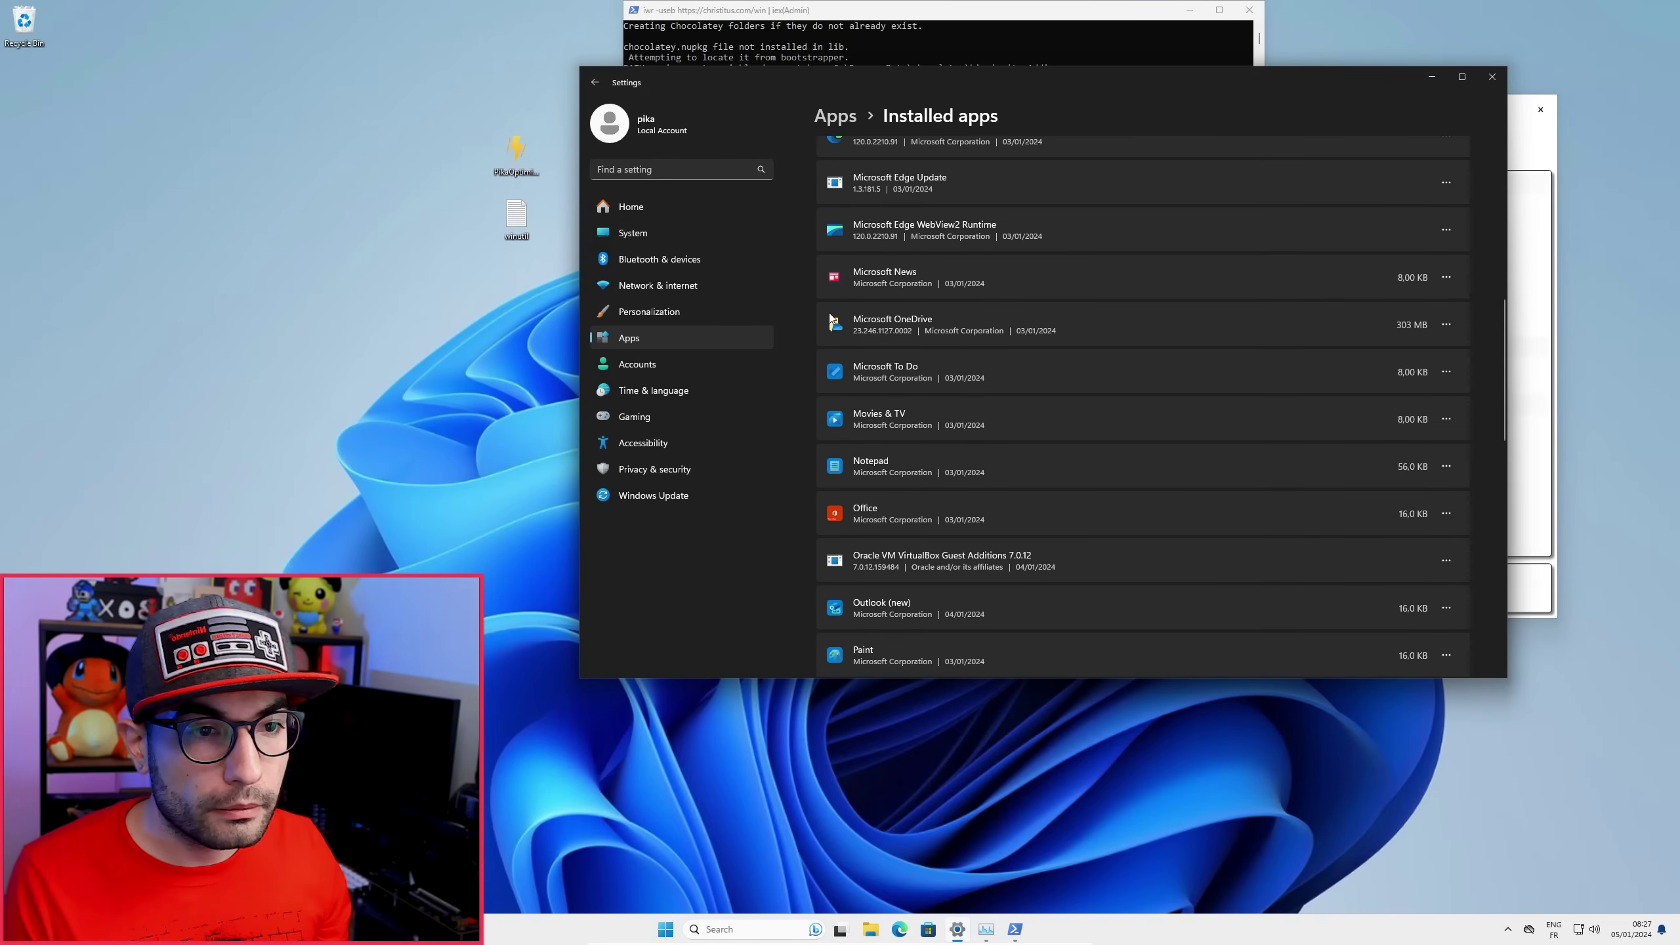
{"action": "left_click_drag", "start_coordinate": [1076, 81], "coordinate": [961, 160]}
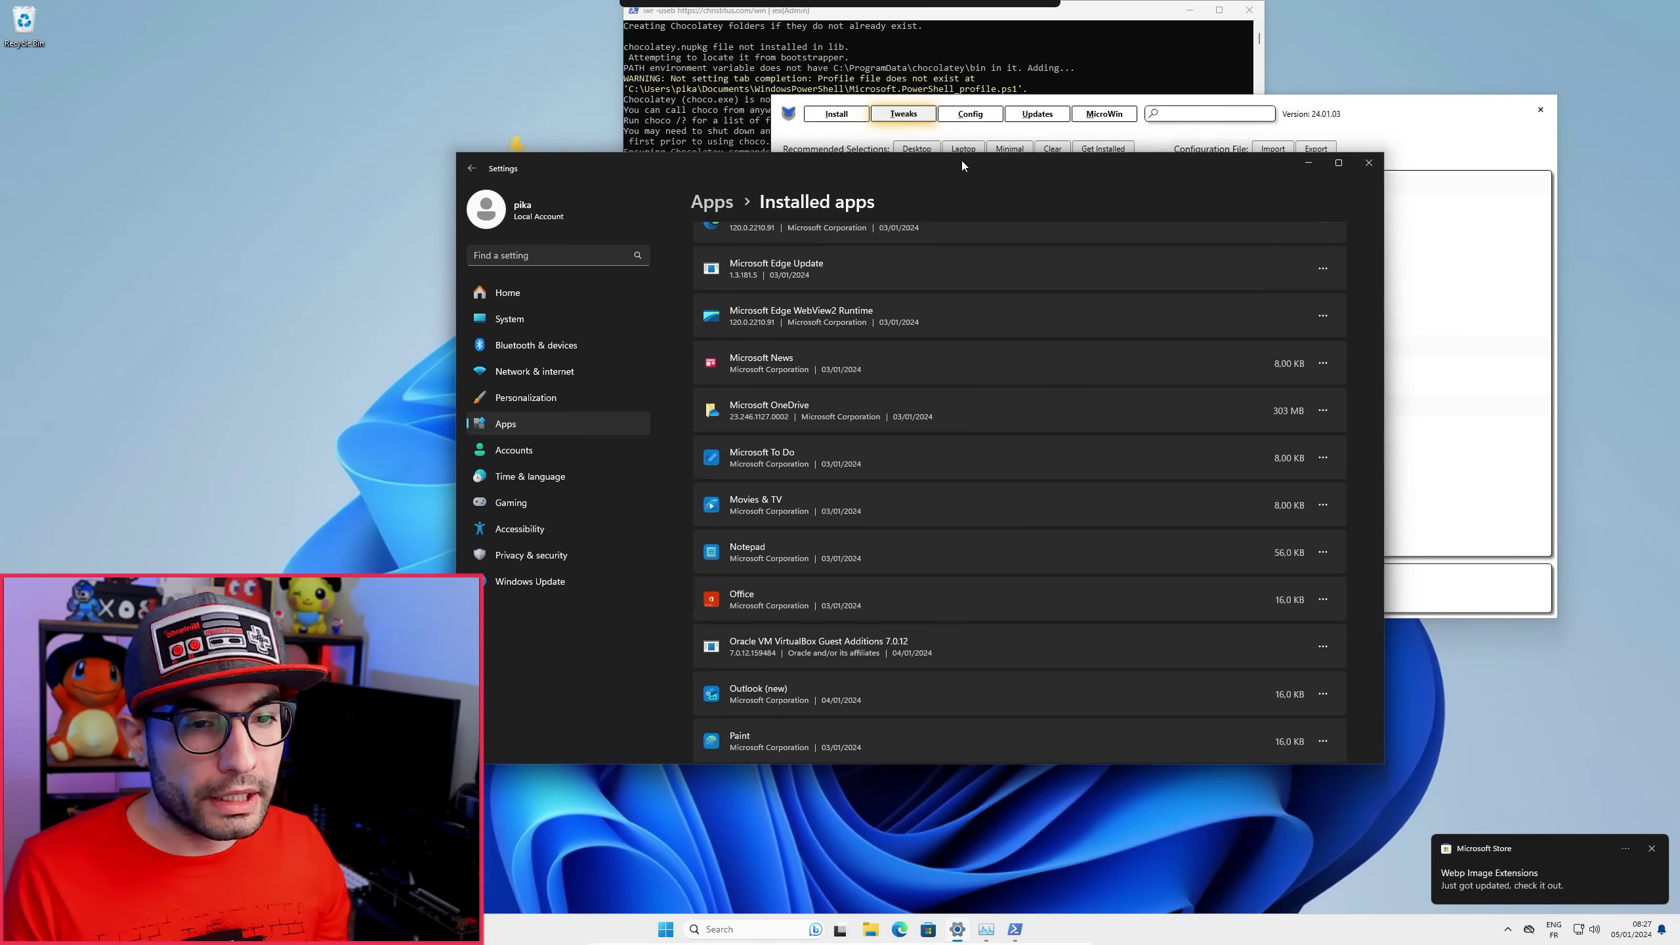
{"action": "left_click", "coordinate": [1323, 409]}
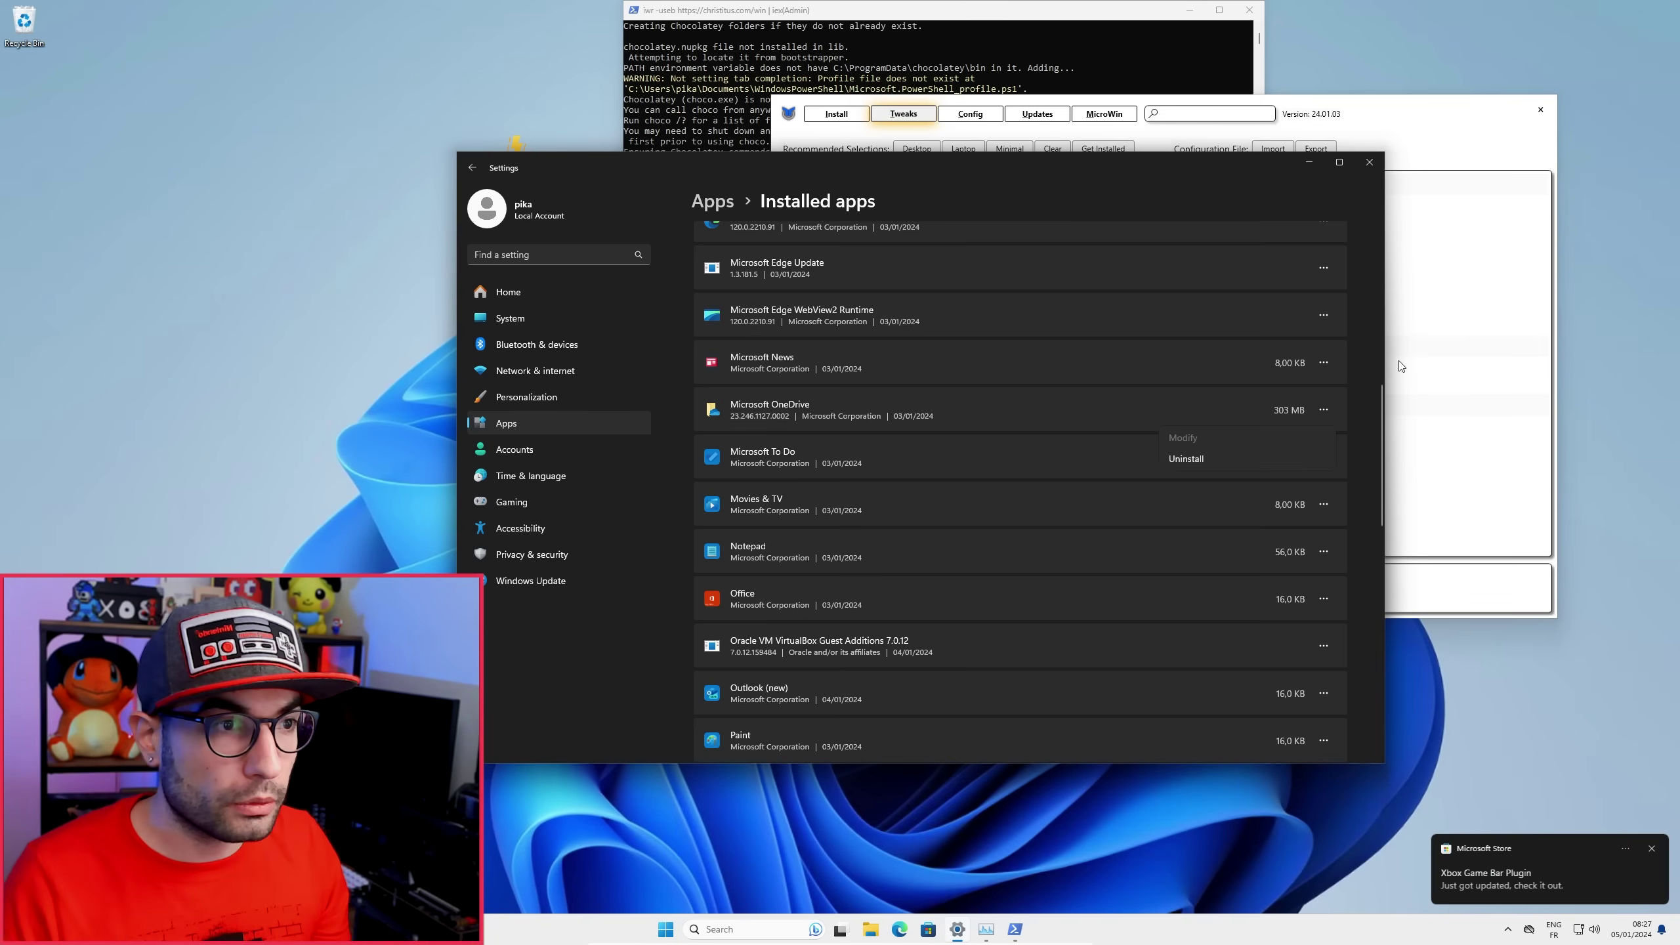
{"action": "left_click", "coordinate": [1309, 162]}
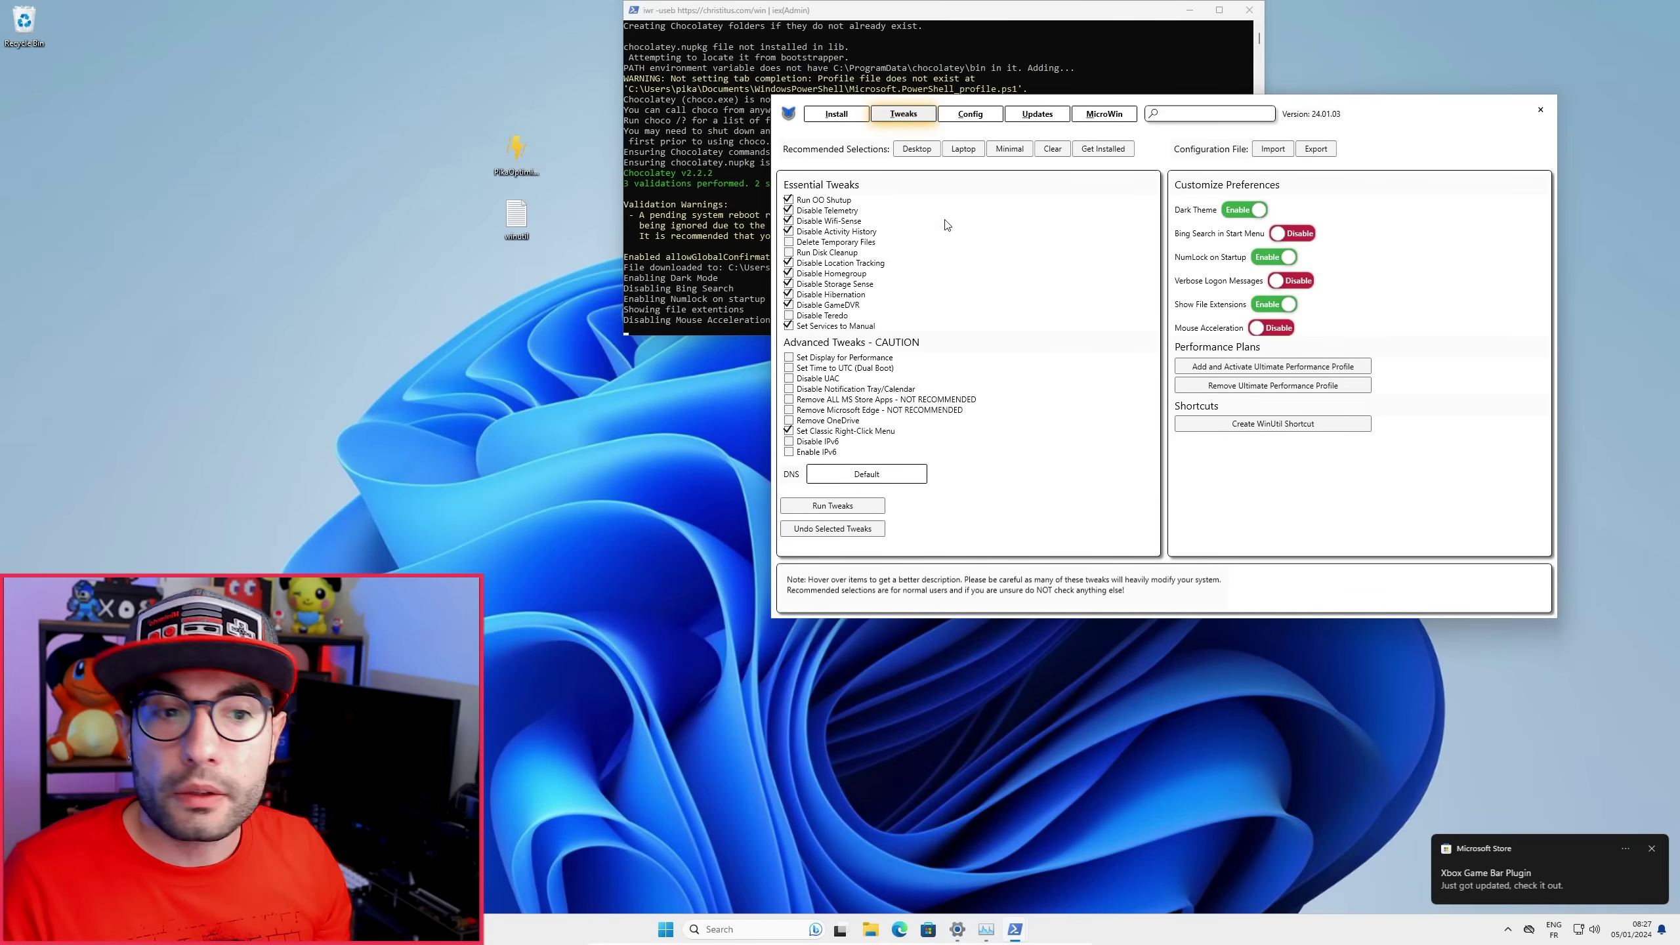
- Run the selected tweaks and dismiss the completion message
{"action": "left_click", "coordinate": [843, 504]}
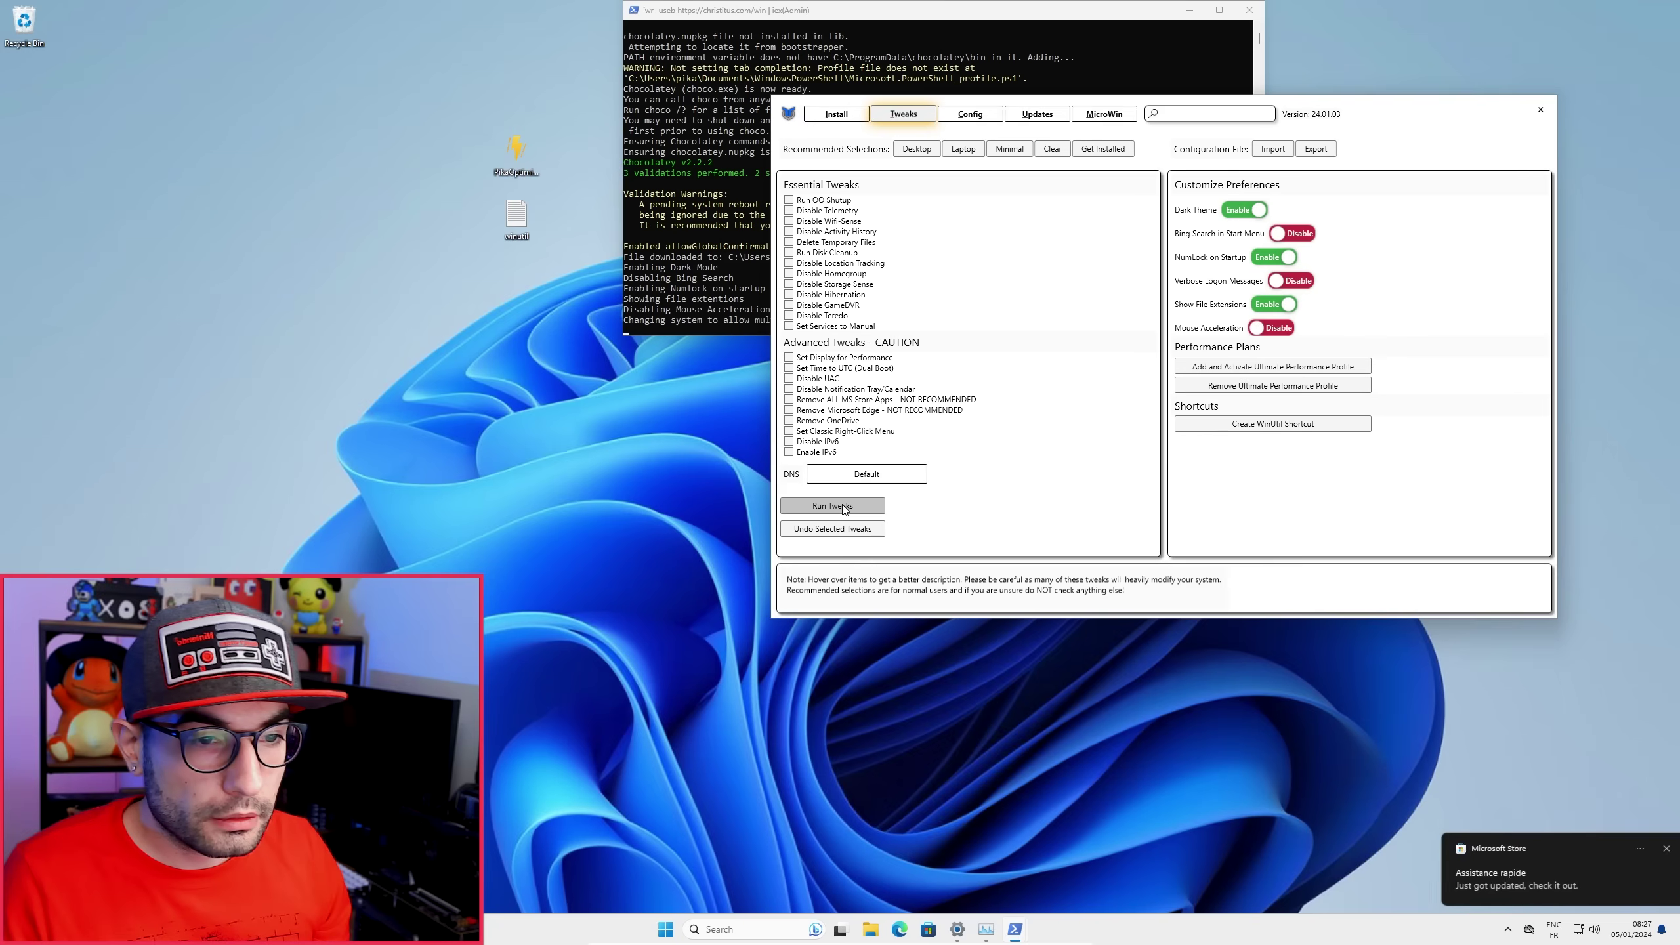
{"action": "left_click", "coordinate": [715, 289]}
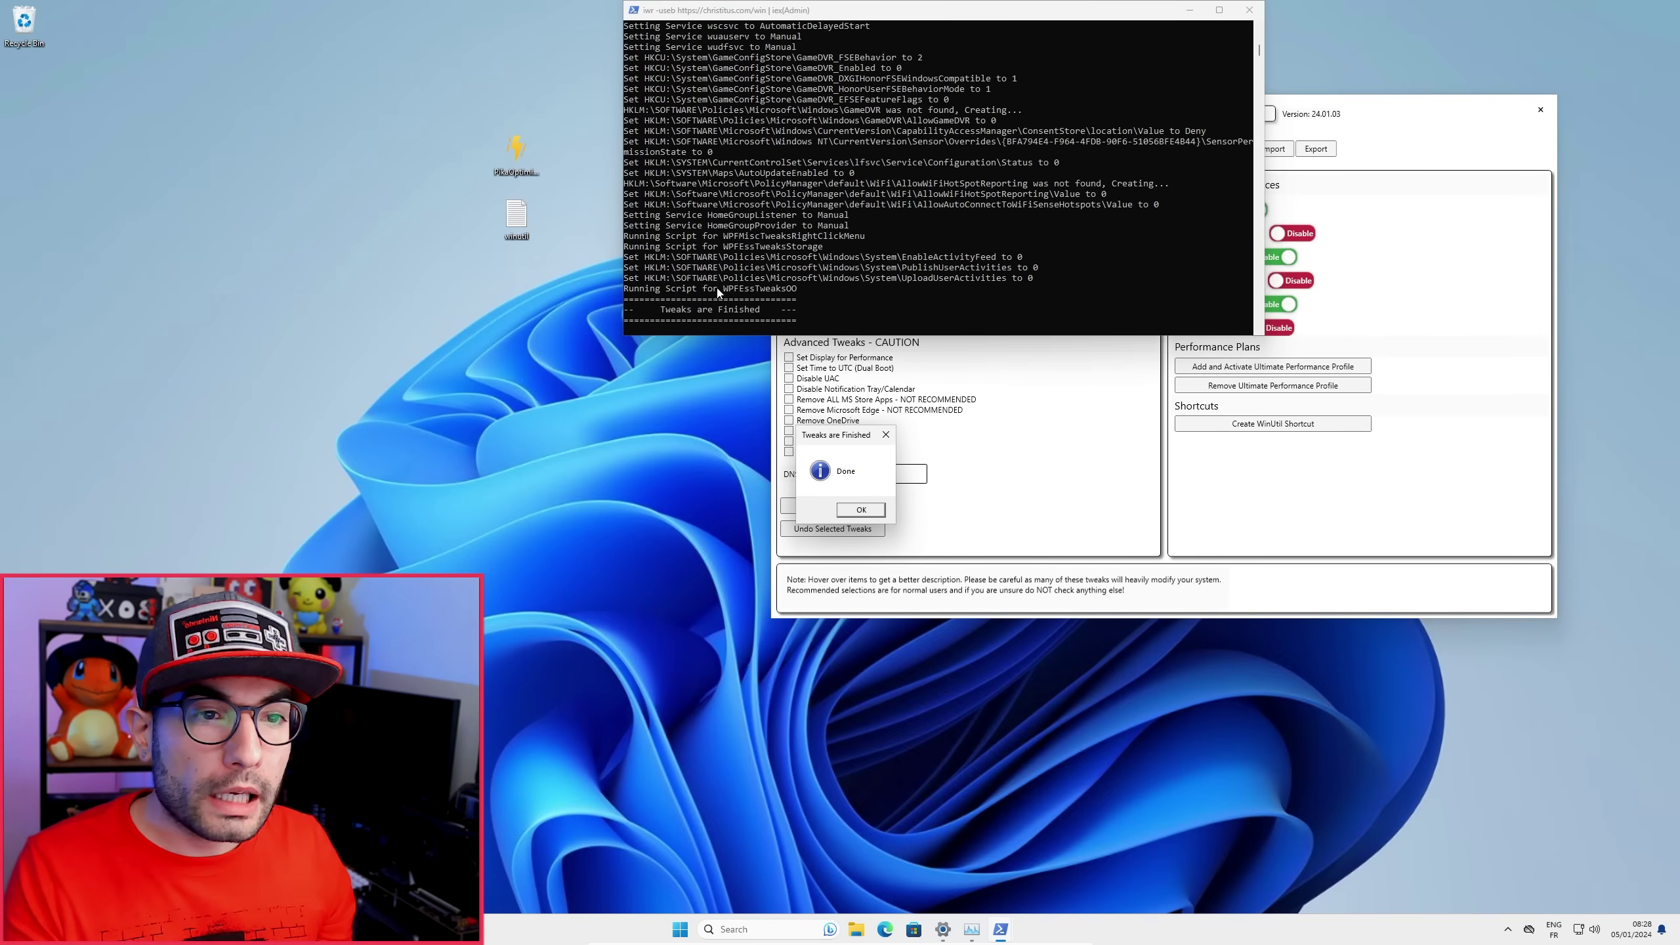
{"action": "left_click", "coordinate": [866, 513]}
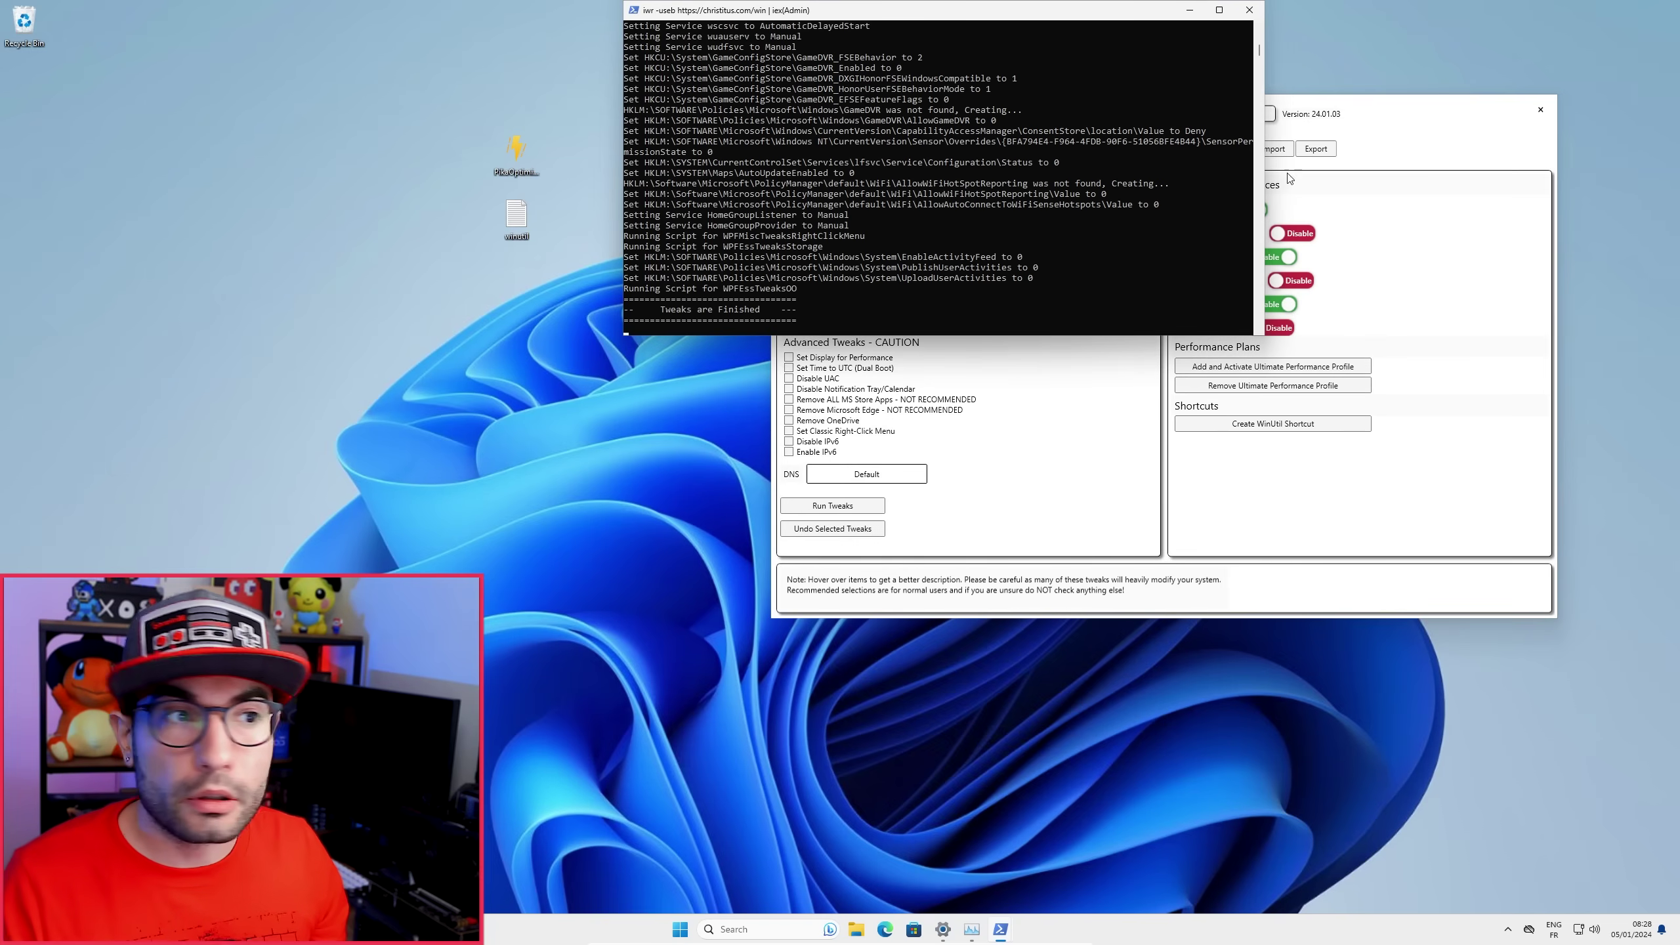
- Bring WinUtil back in front of the console and apply the Security (Recommended) Windows Update settings
{"action": "left_click", "coordinate": [1375, 114]}
{"action": "left_click_drag", "start_coordinate": [1376, 114], "coordinate": [1176, 203]}
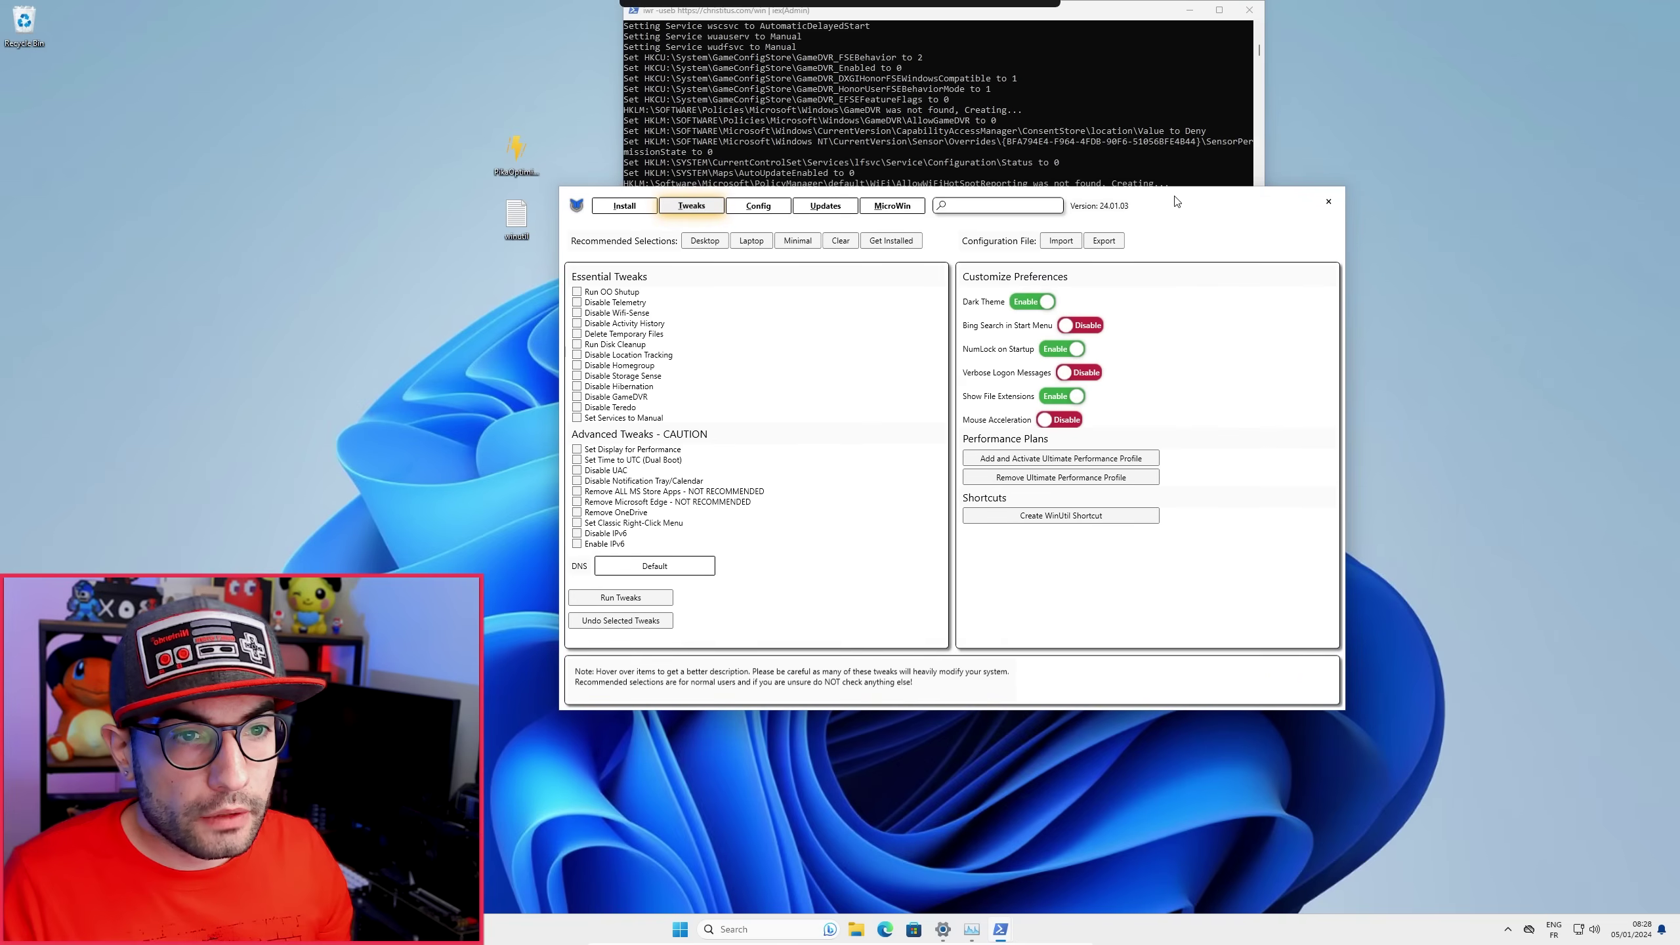
{"action": "left_click", "coordinate": [827, 207]}
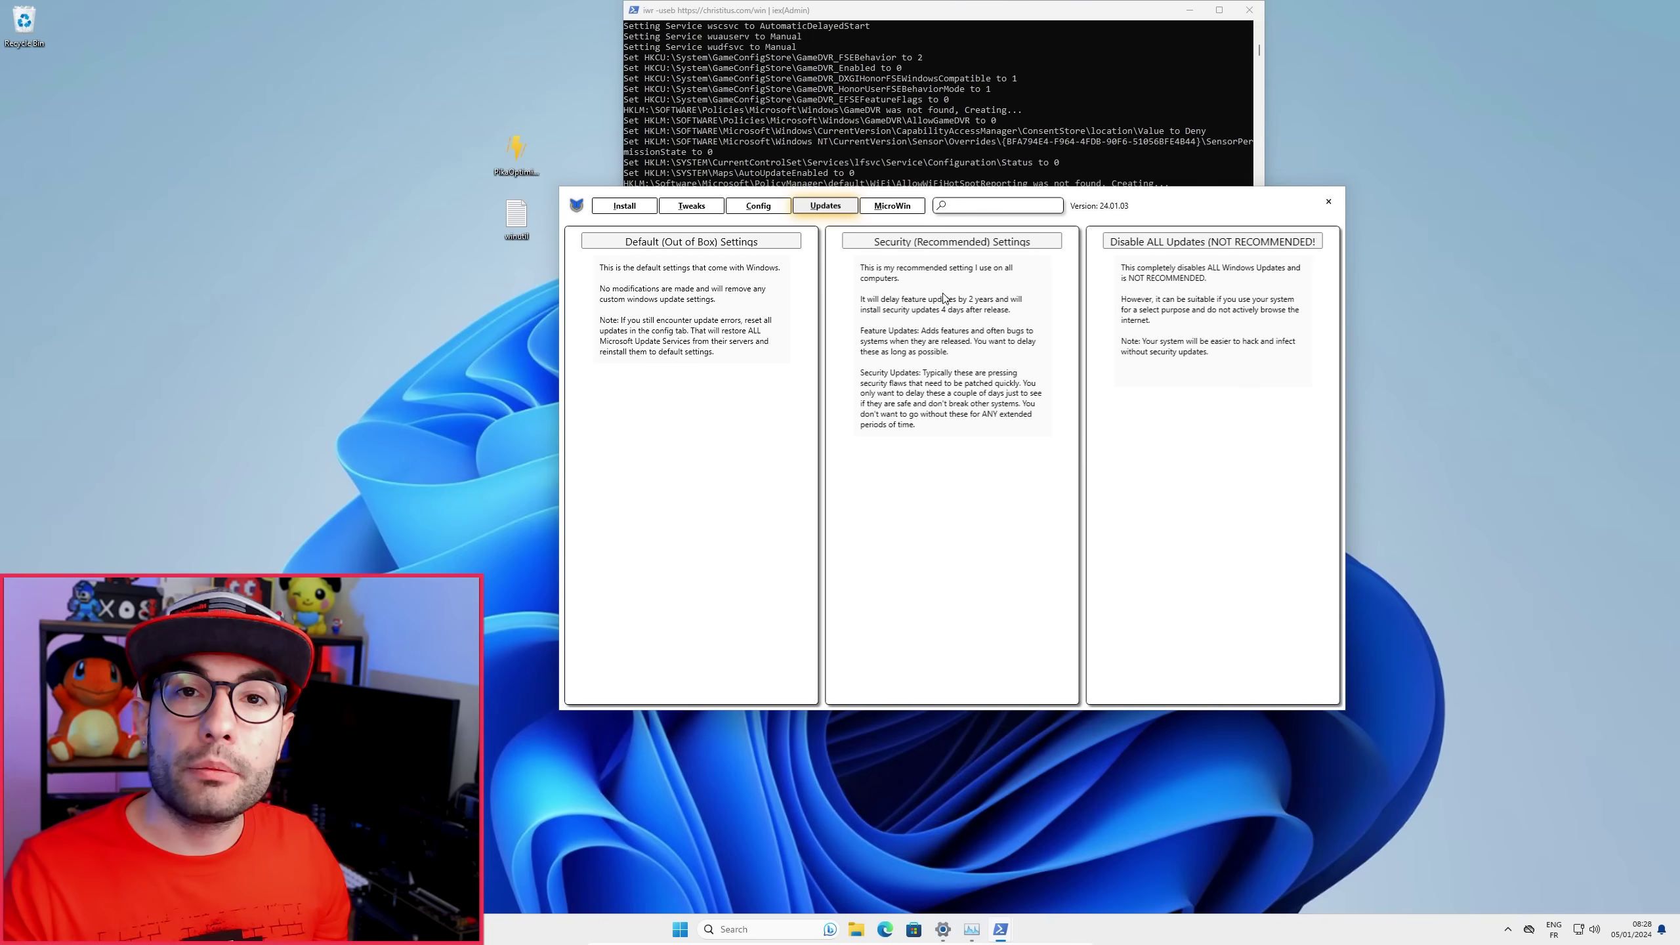
{"action": "left_click", "coordinate": [945, 243]}
{"action": "left_click", "coordinate": [913, 510]}
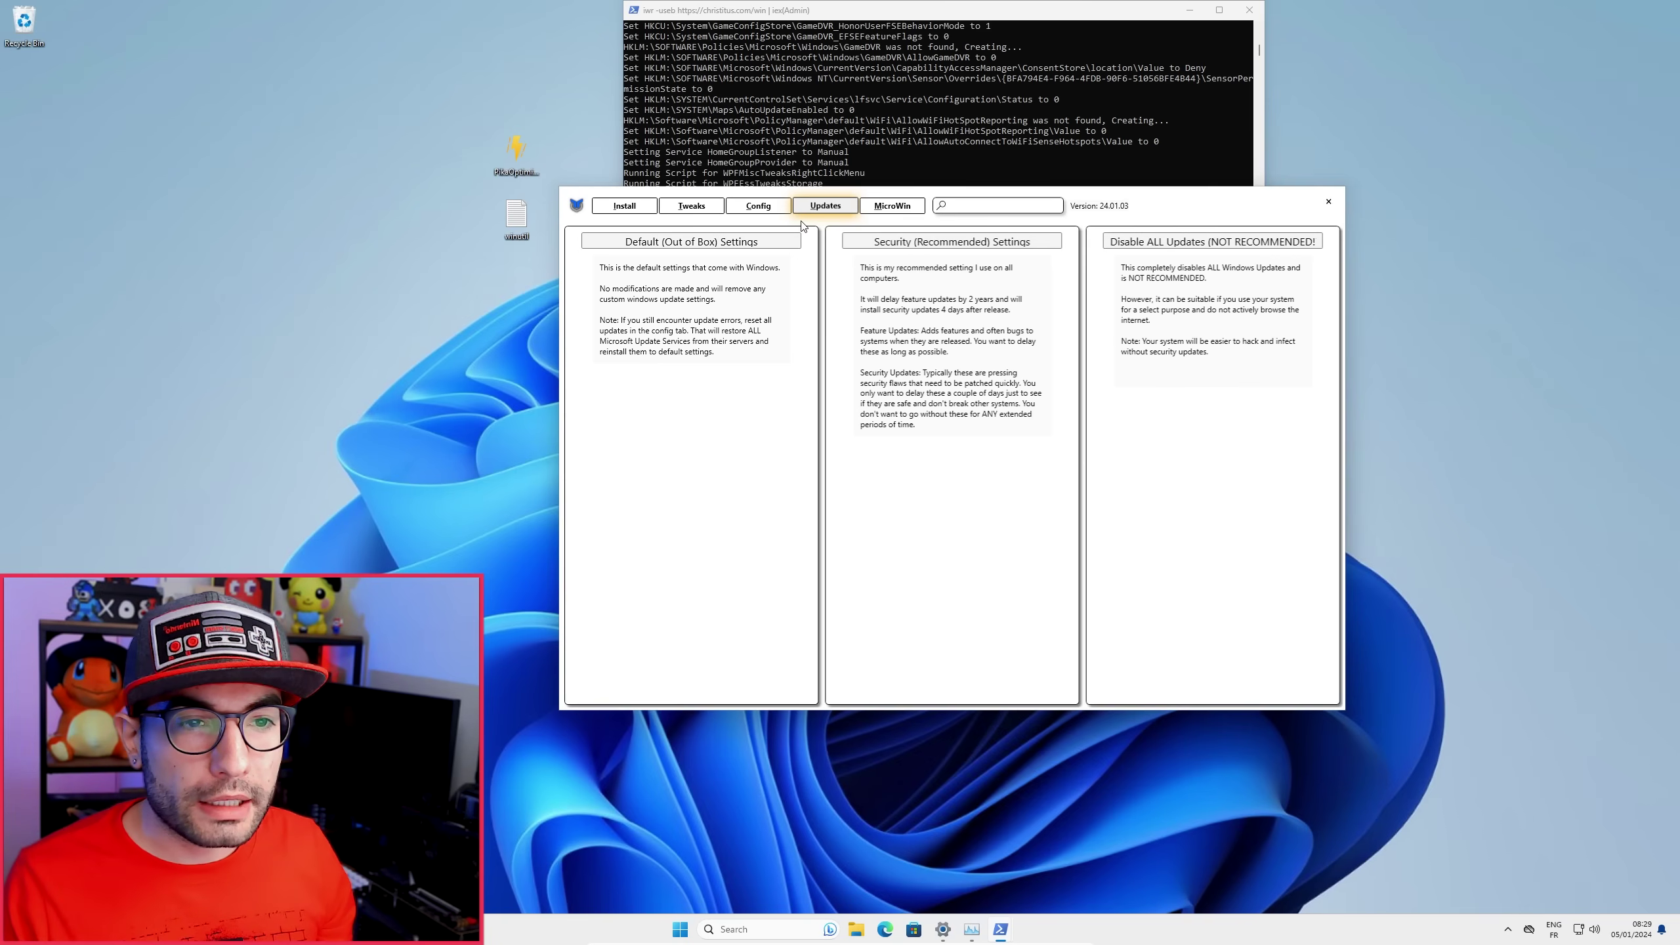
- Review WinUtil's configuration features, fixes and legacy Windows panels
{"action": "left_click", "coordinate": [768, 210]}
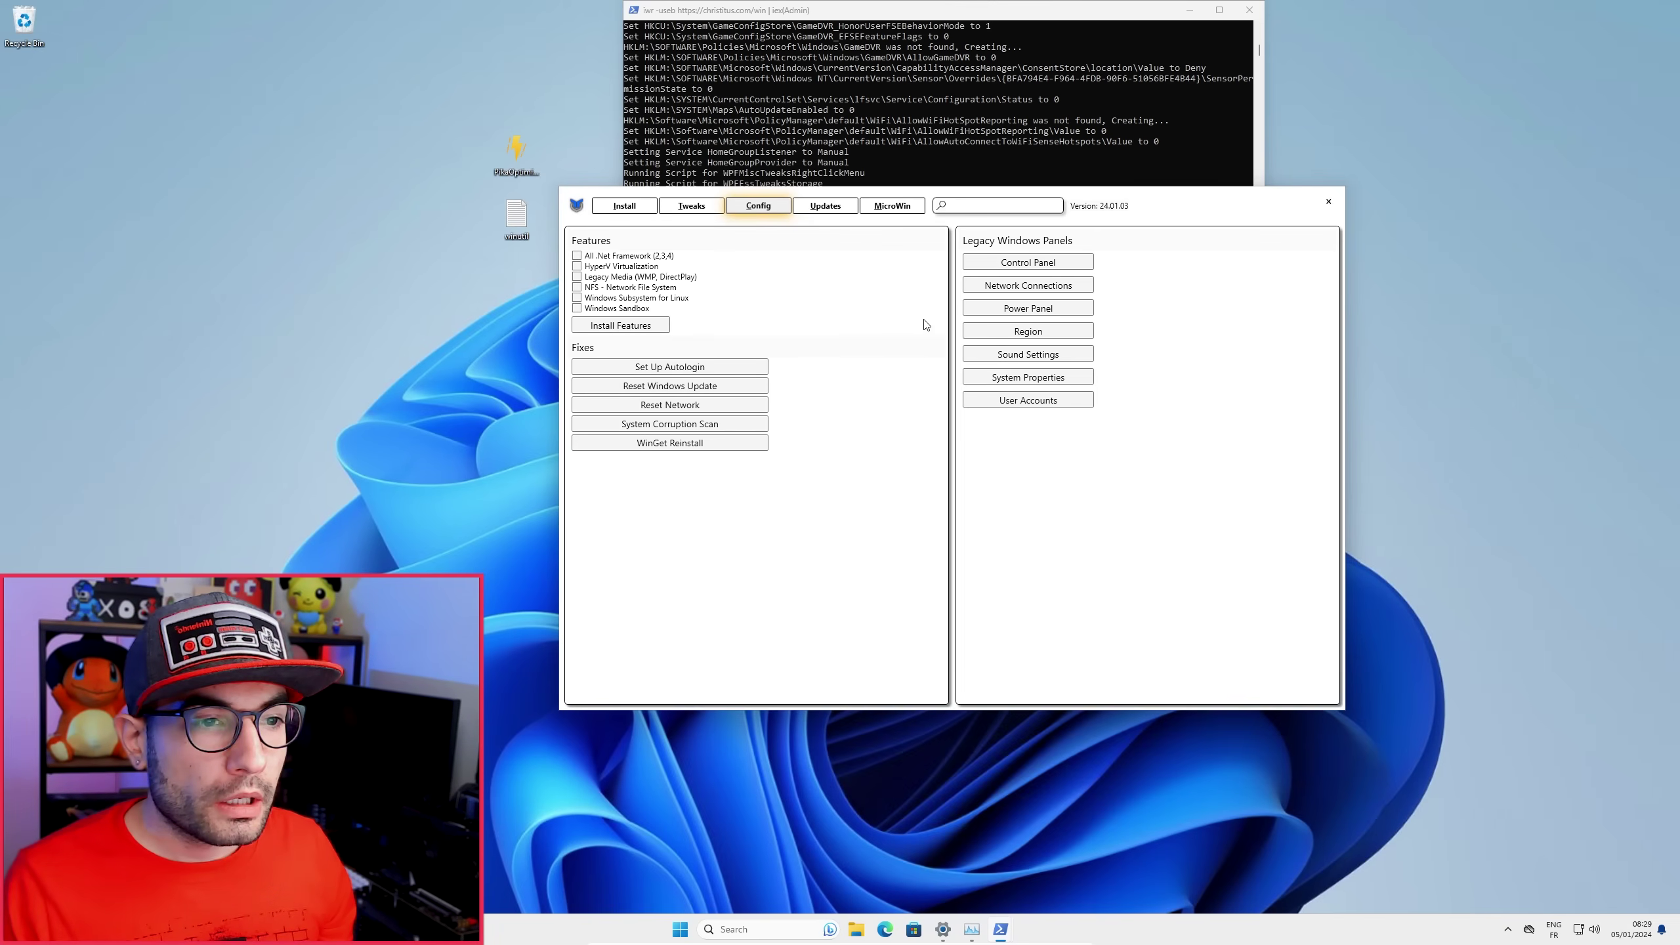
{"action": "left_click_drag", "start_coordinate": [1238, 198], "coordinate": [1233, 241]}
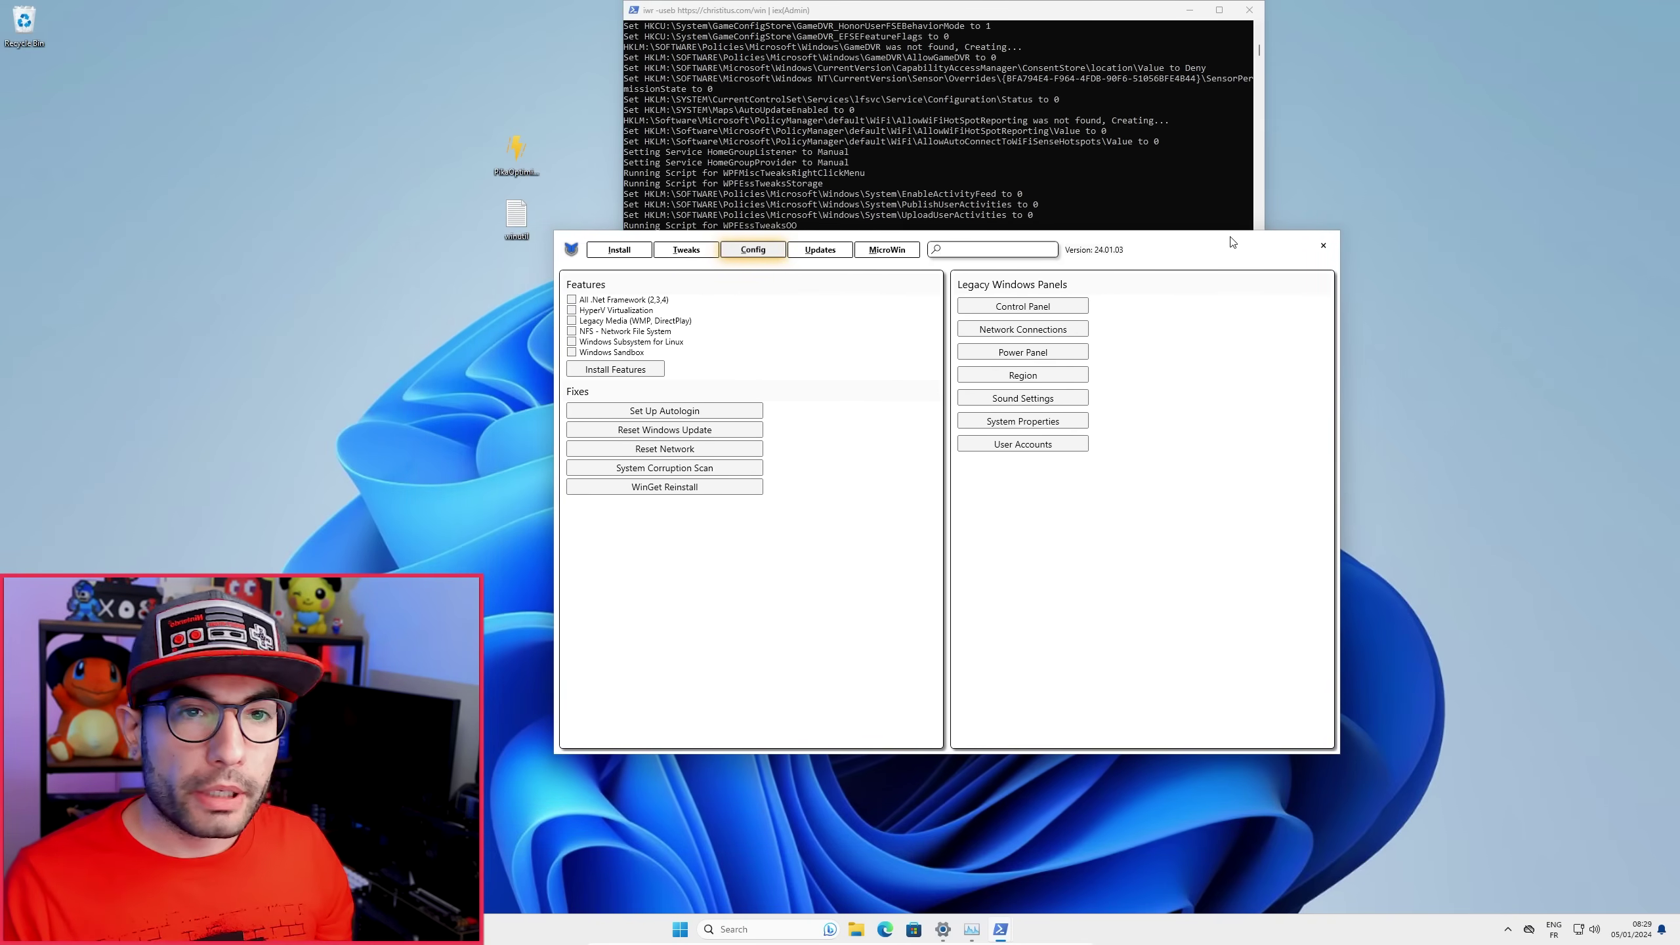
{"action": "left_click_drag", "start_coordinate": [1233, 242], "coordinate": [1380, 203]}
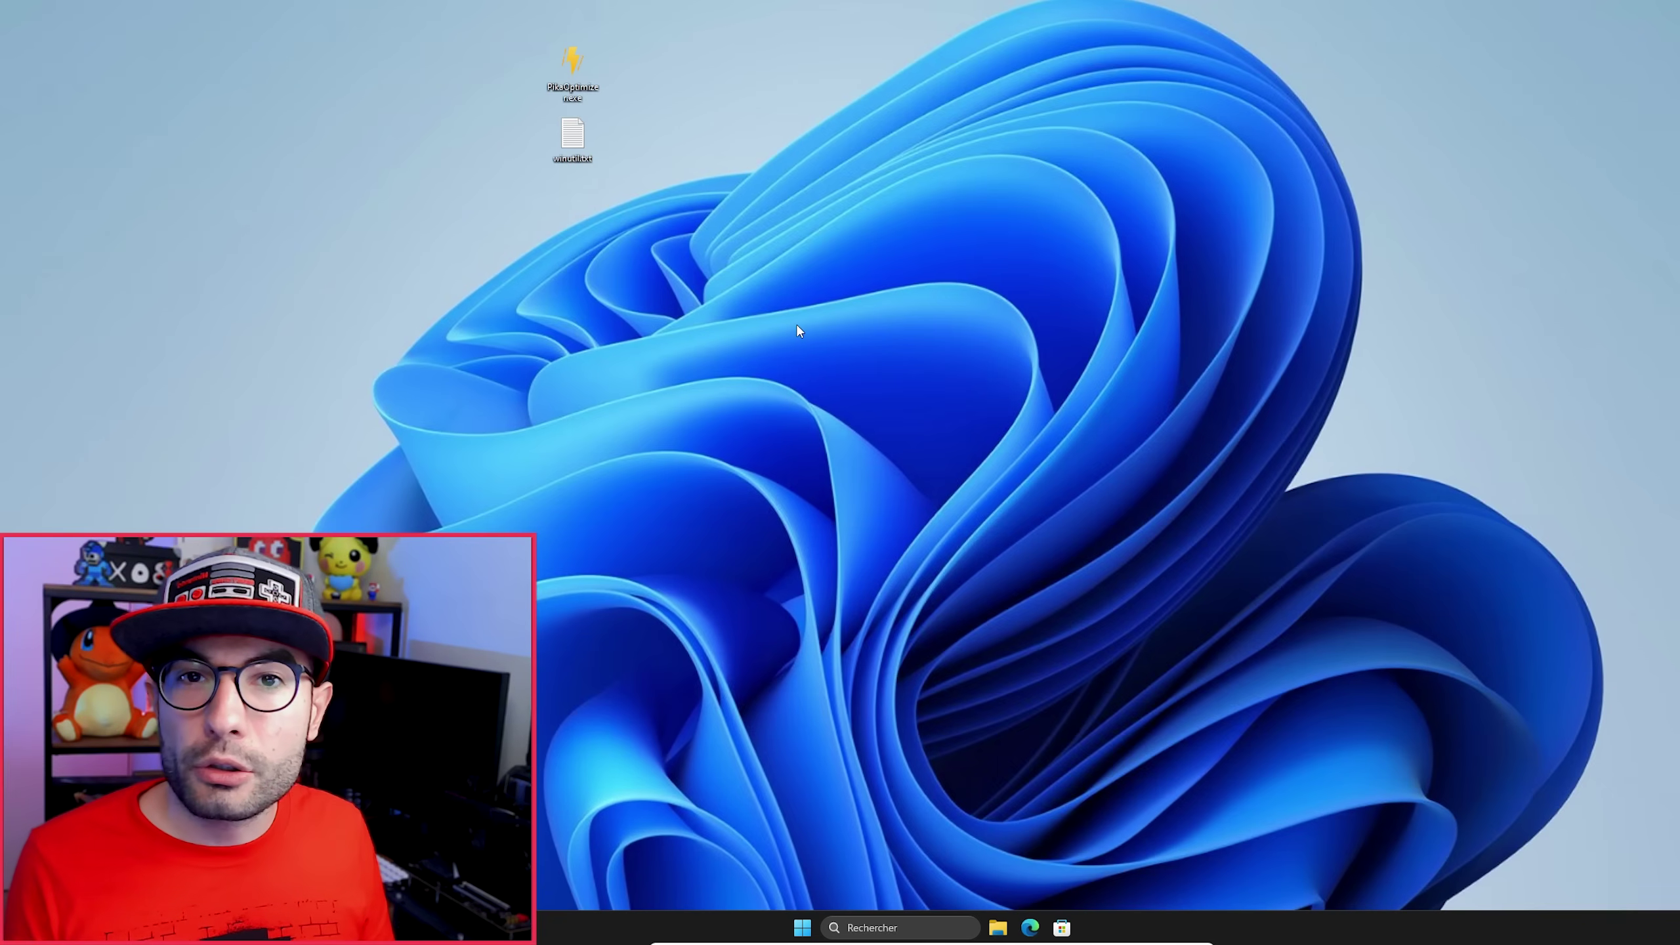
{"action": "left_click_drag", "start_coordinate": [680, 7], "coordinate": [493, 114]}
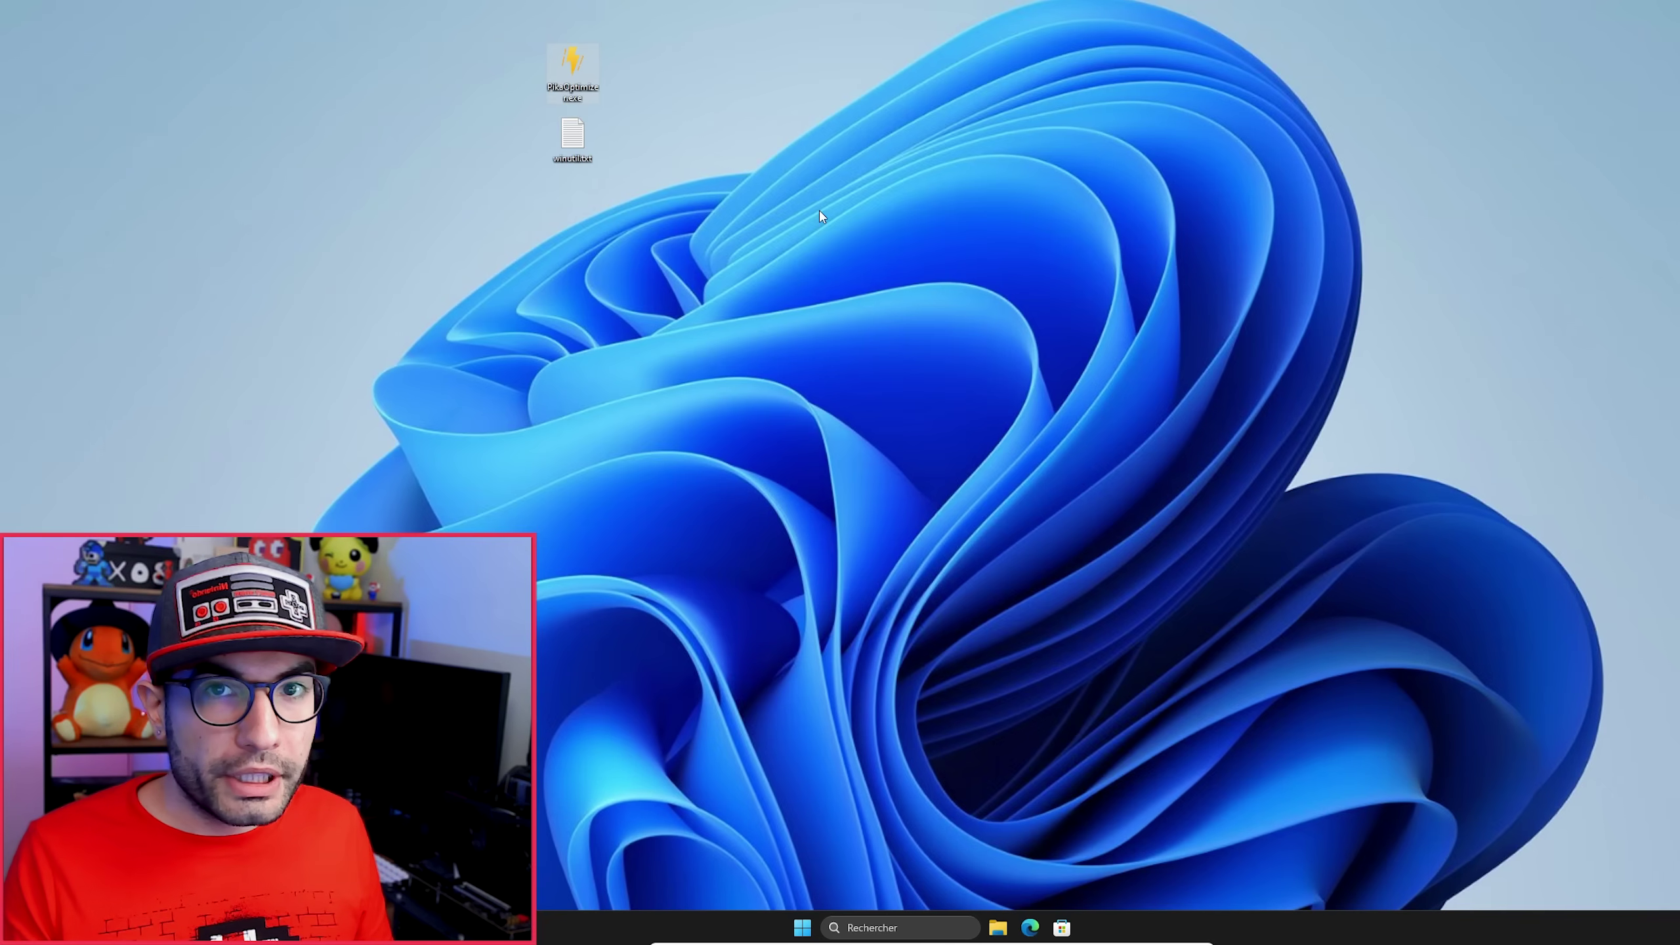
{"action": "left_click_drag", "start_coordinate": [692, 1], "coordinate": [455, 203]}
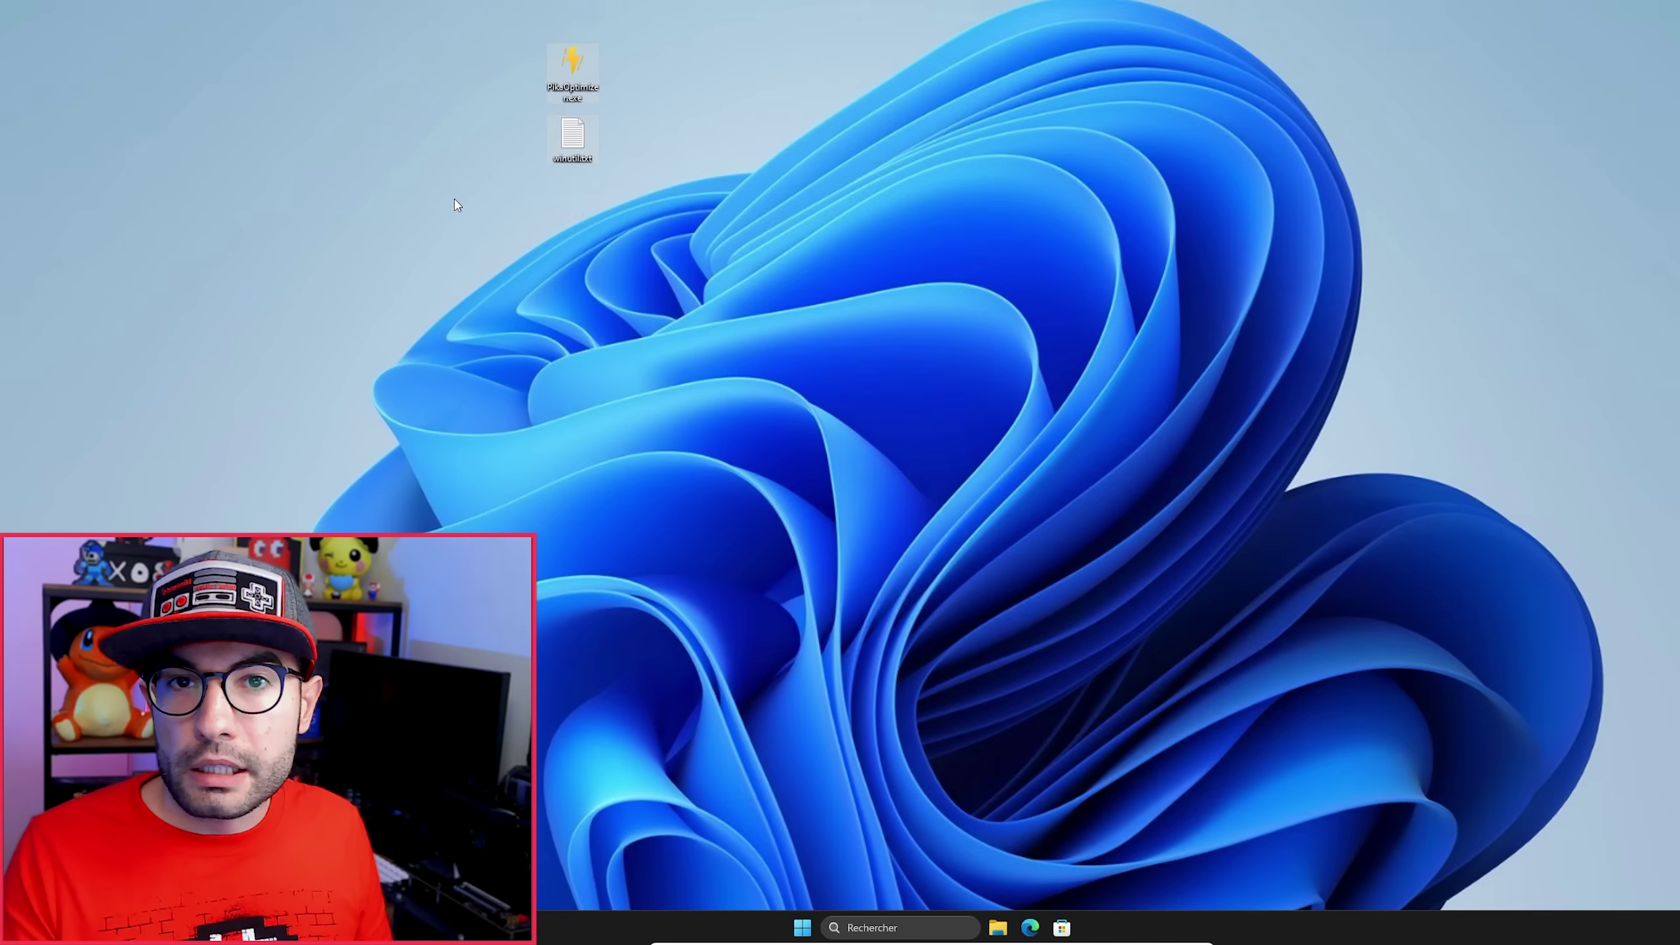
- Open the installed apps list to examine the remaining preinstalled applications, and close Settings
{"action": "right_click", "coordinate": [802, 923]}
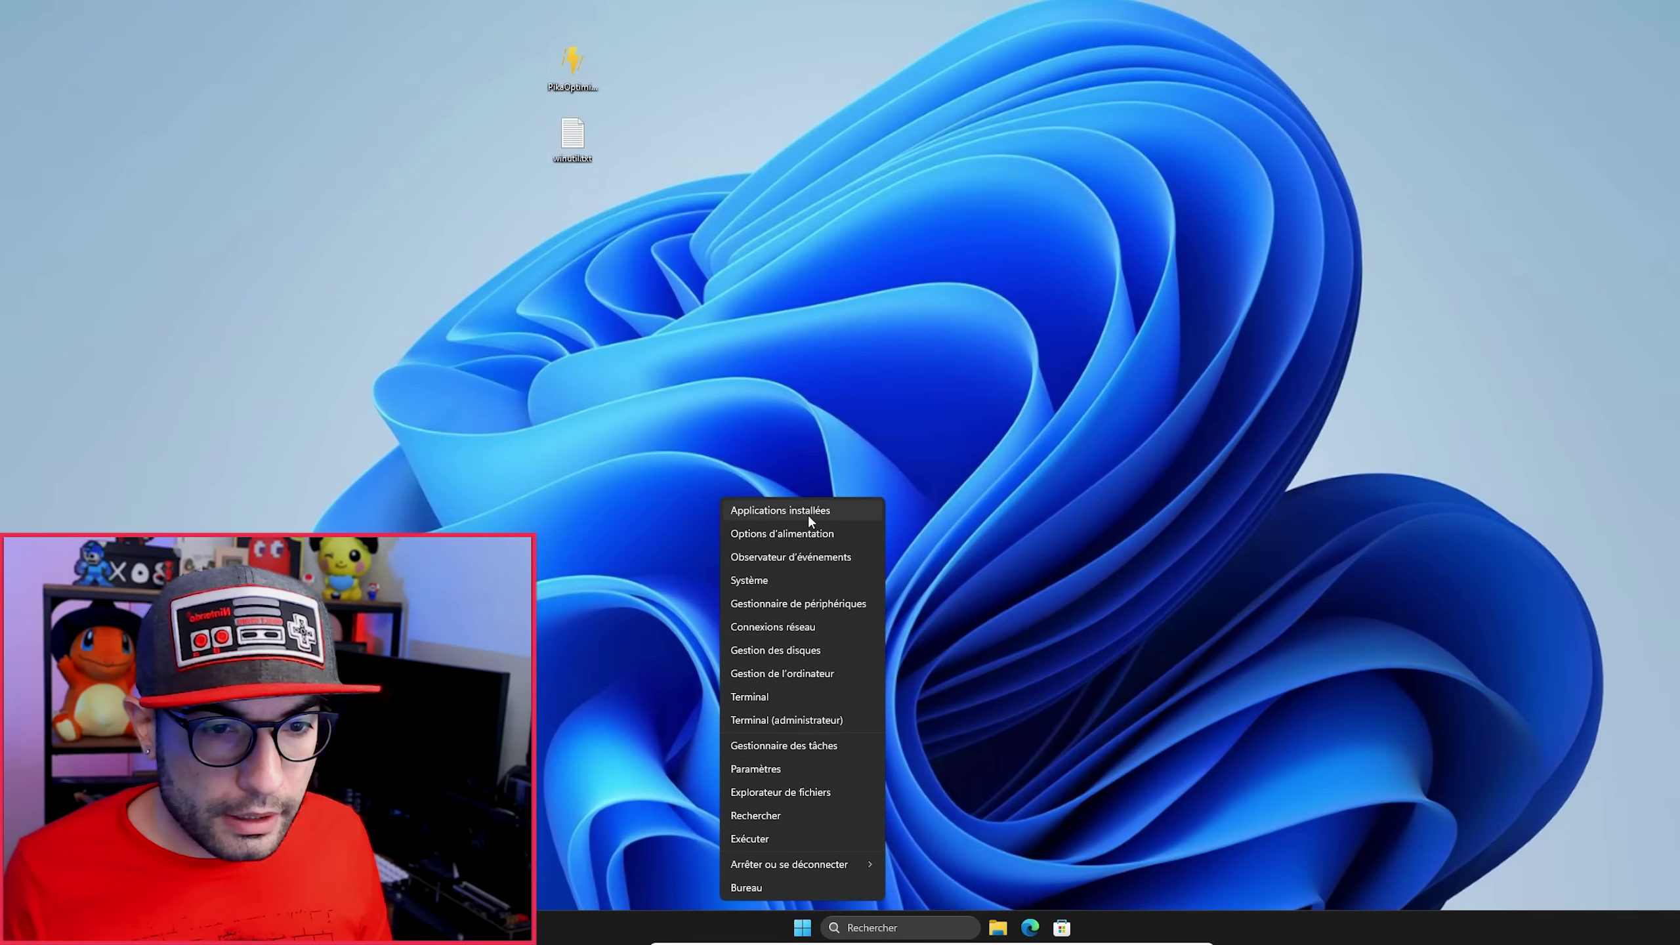
{"action": "left_click", "coordinate": [805, 511]}
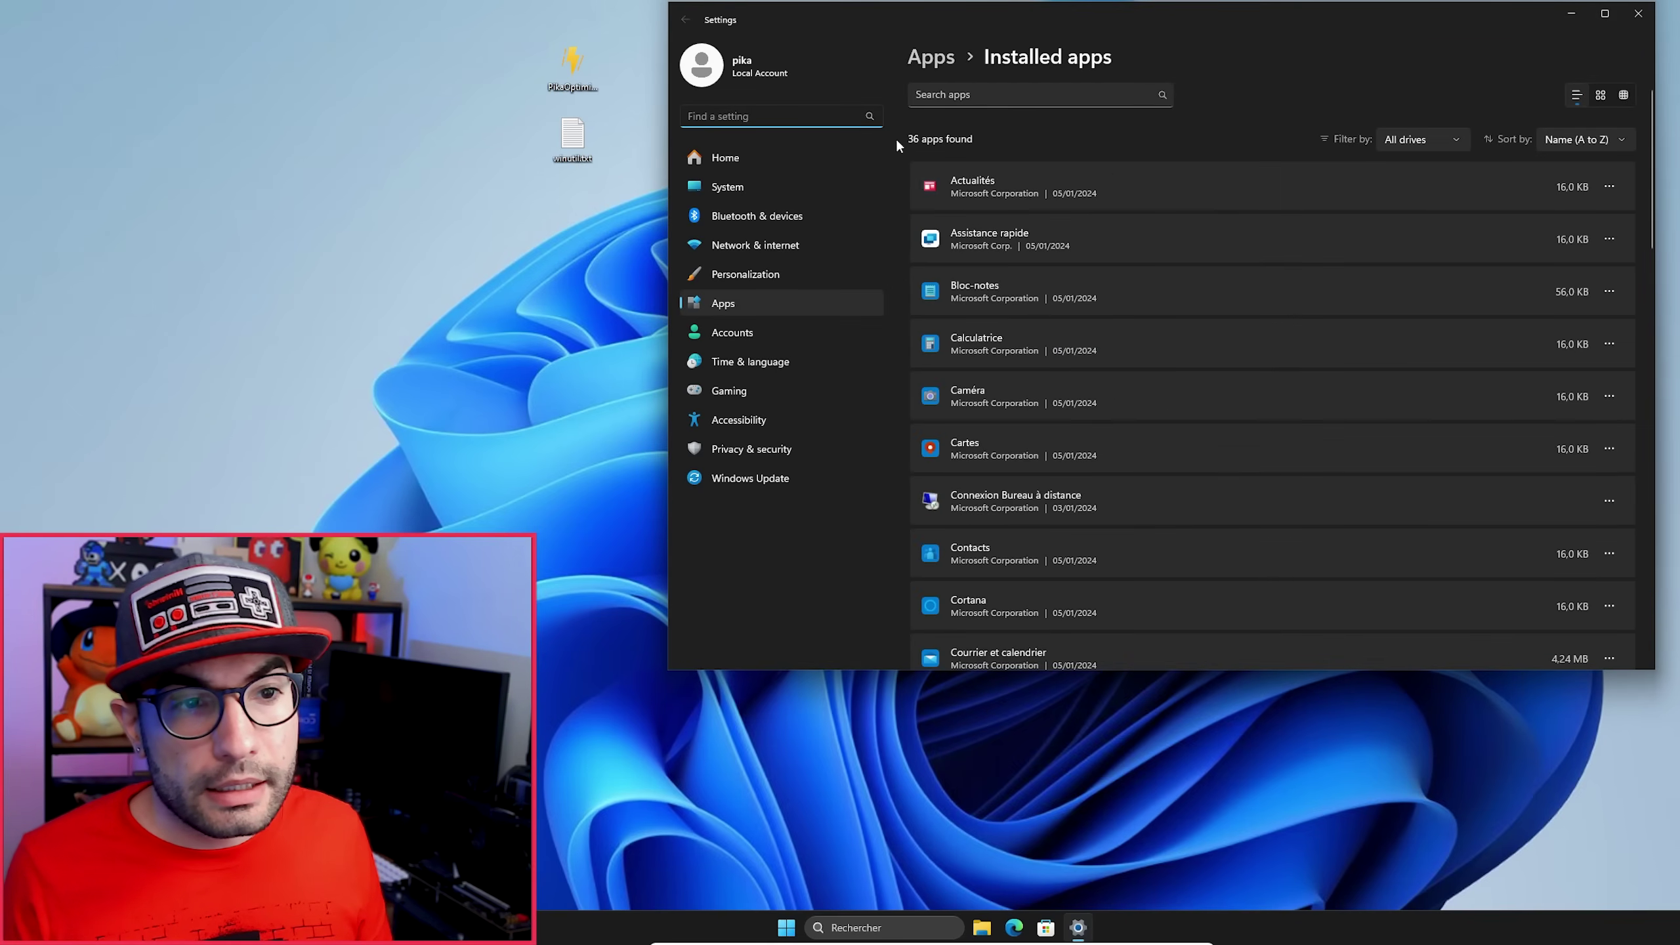
{"action": "left_click_drag", "start_coordinate": [1507, 12], "coordinate": [1279, 52]}
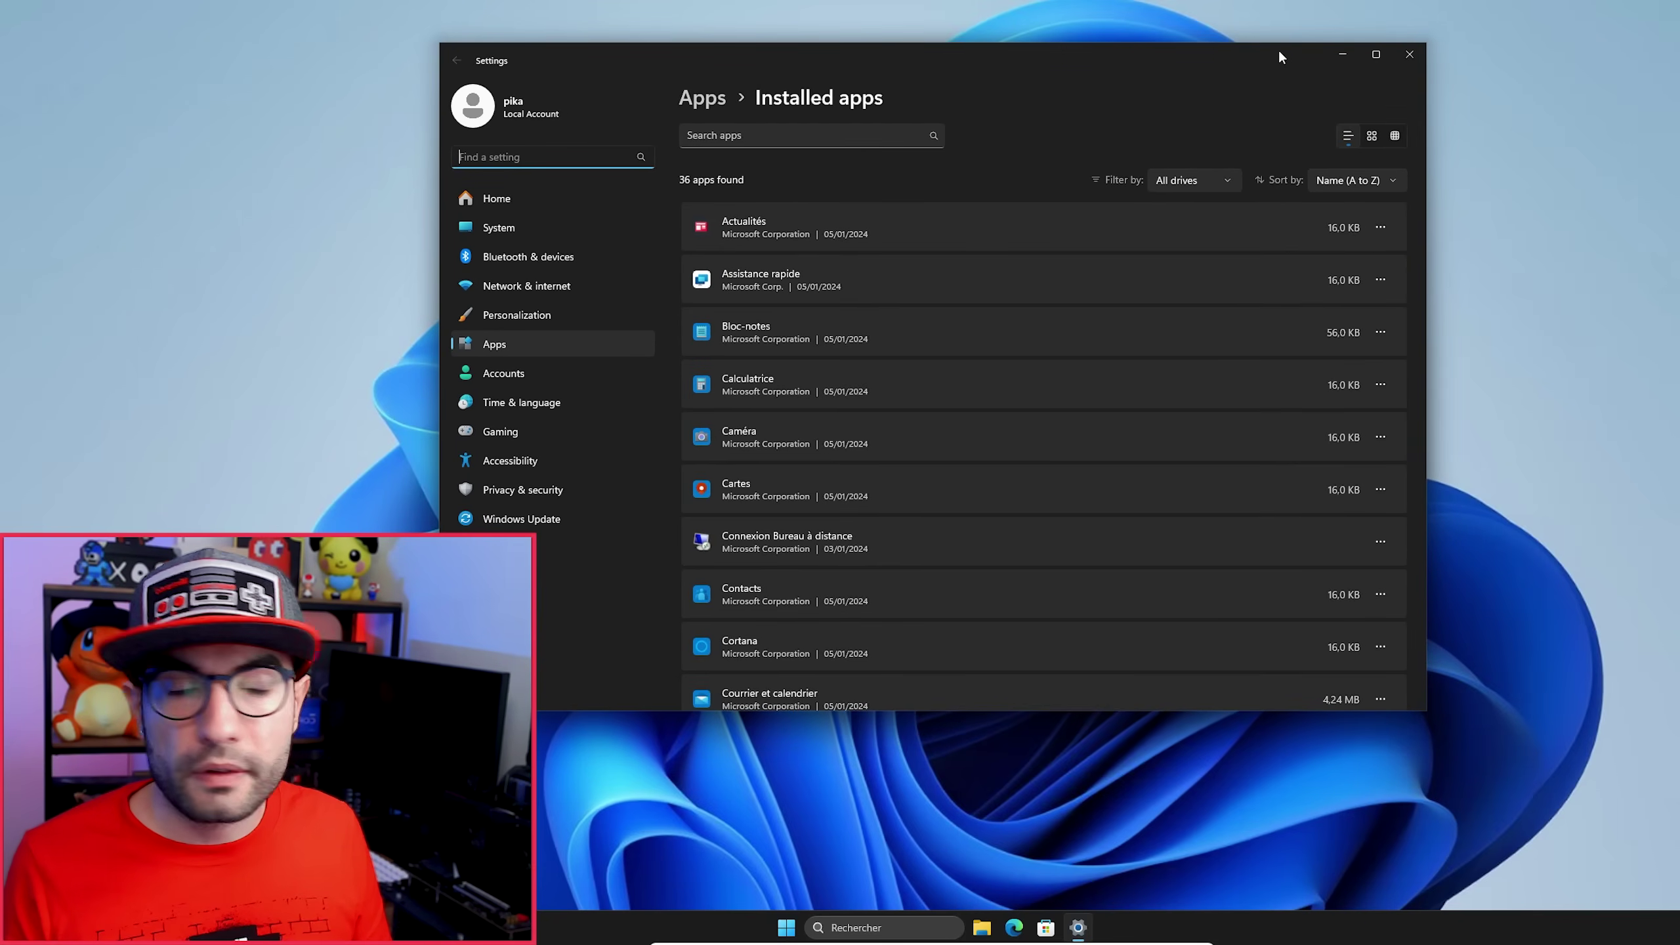
{"action": "left_click", "coordinate": [1406, 54]}
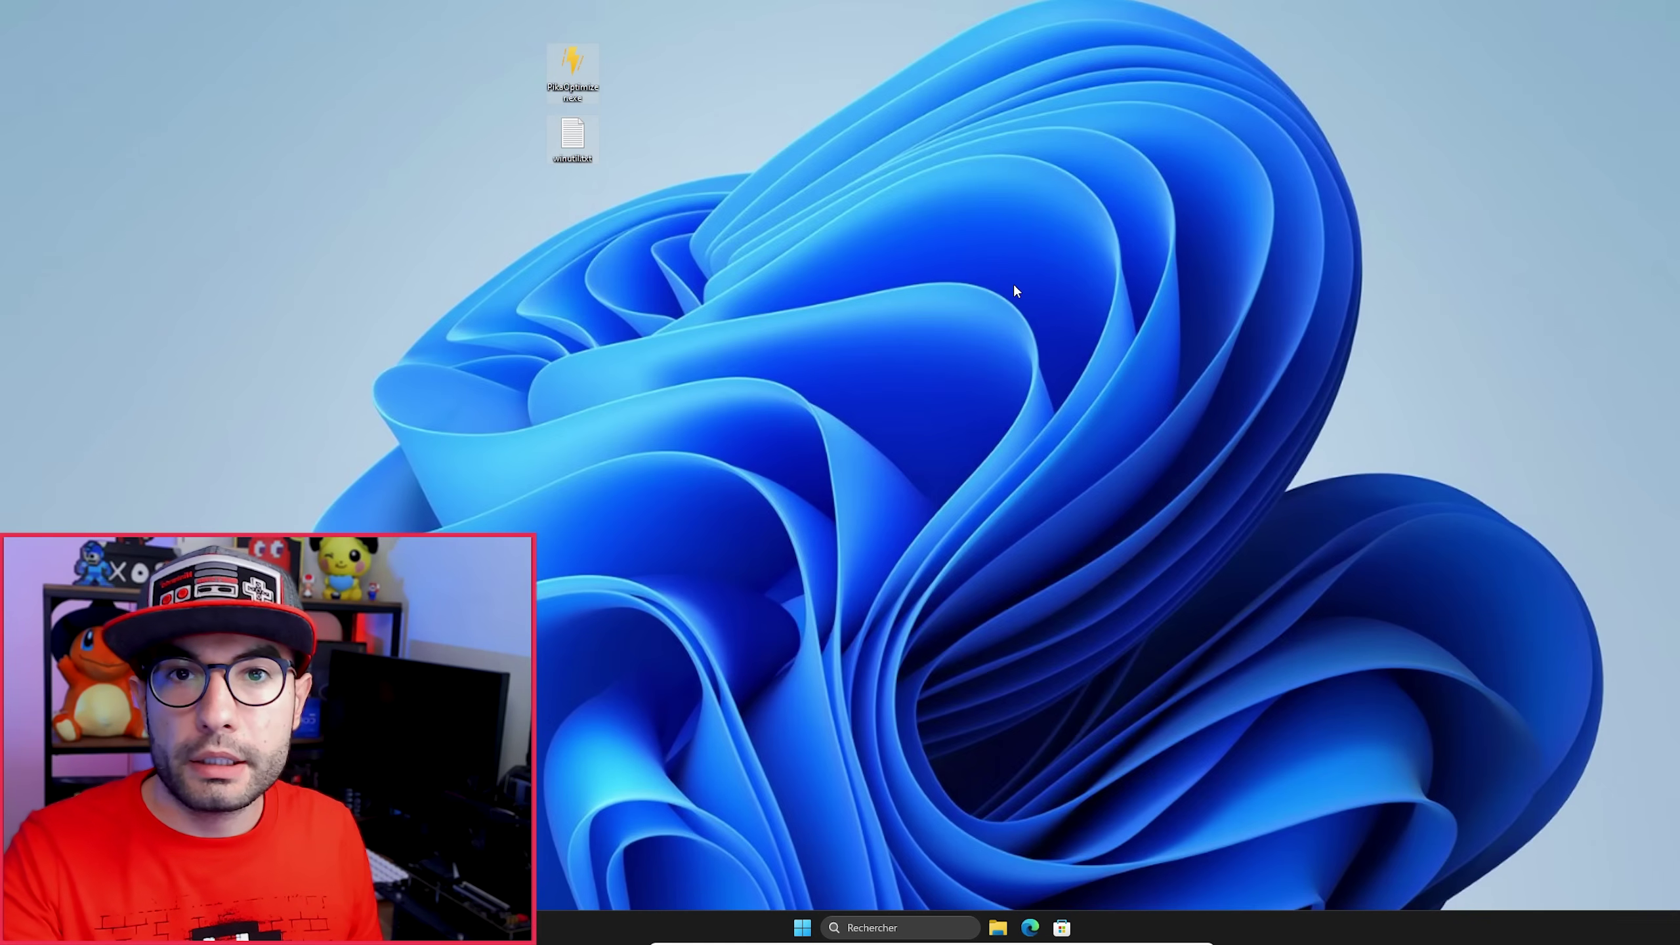
- Launch the desktop's Pika Optimizer executable as administrator, approve the elevation request and centre its window on the desktop
{"action": "left_click_drag", "start_coordinate": [722, 1], "coordinate": [509, 129]}
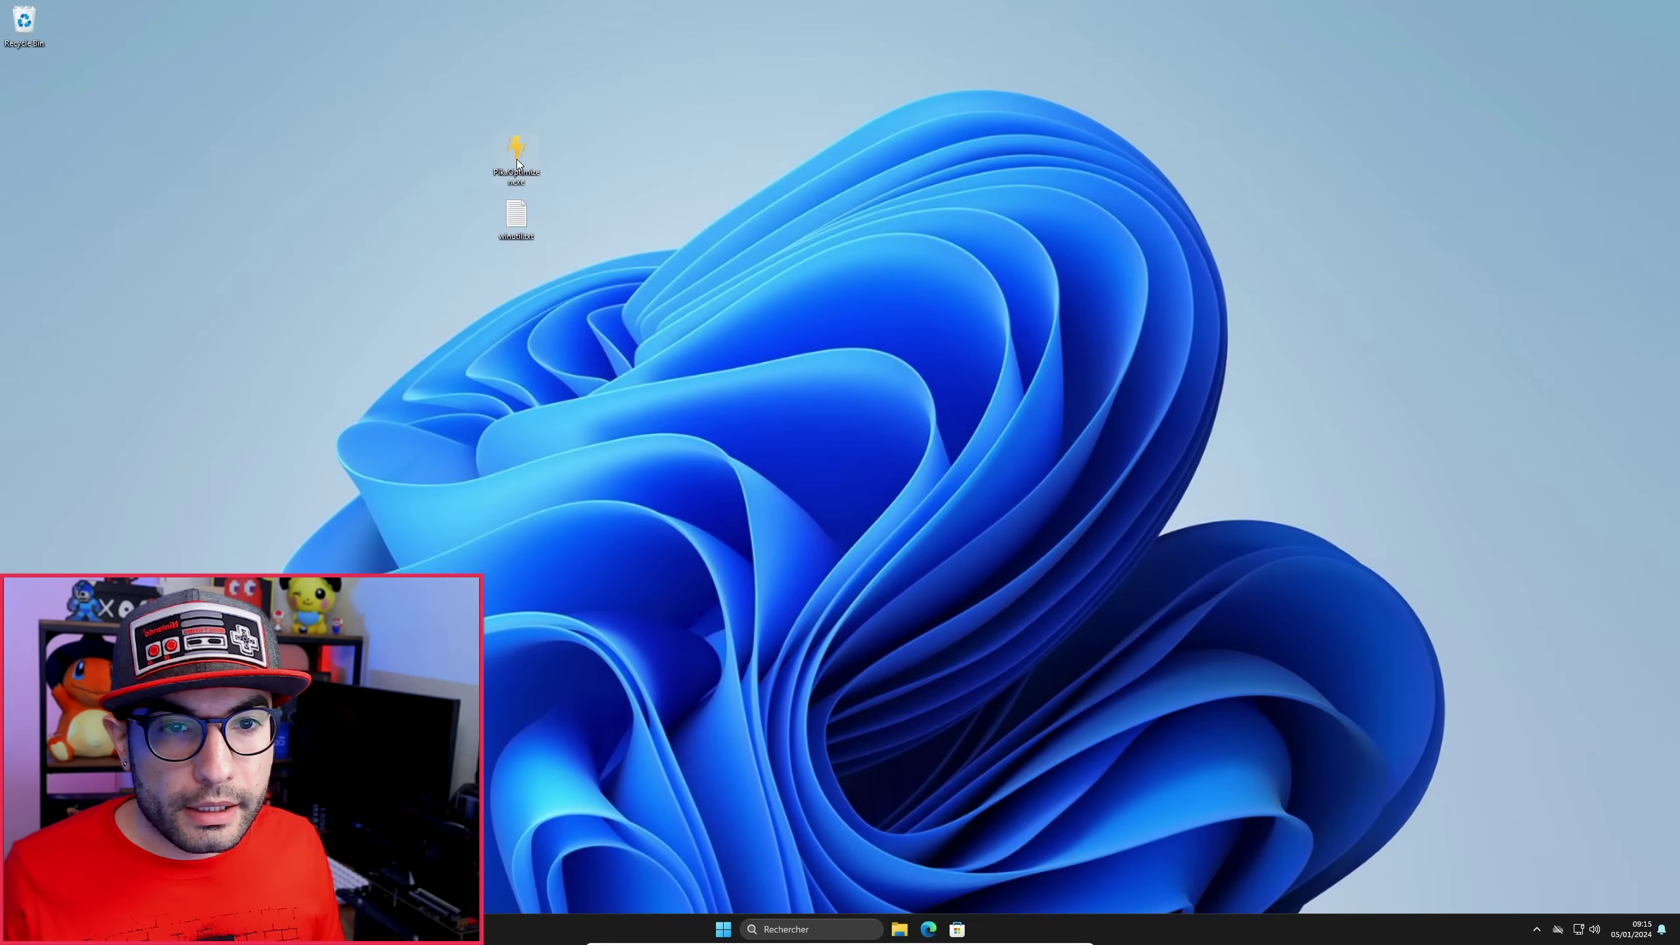
{"action": "right_click", "coordinate": [517, 161]}
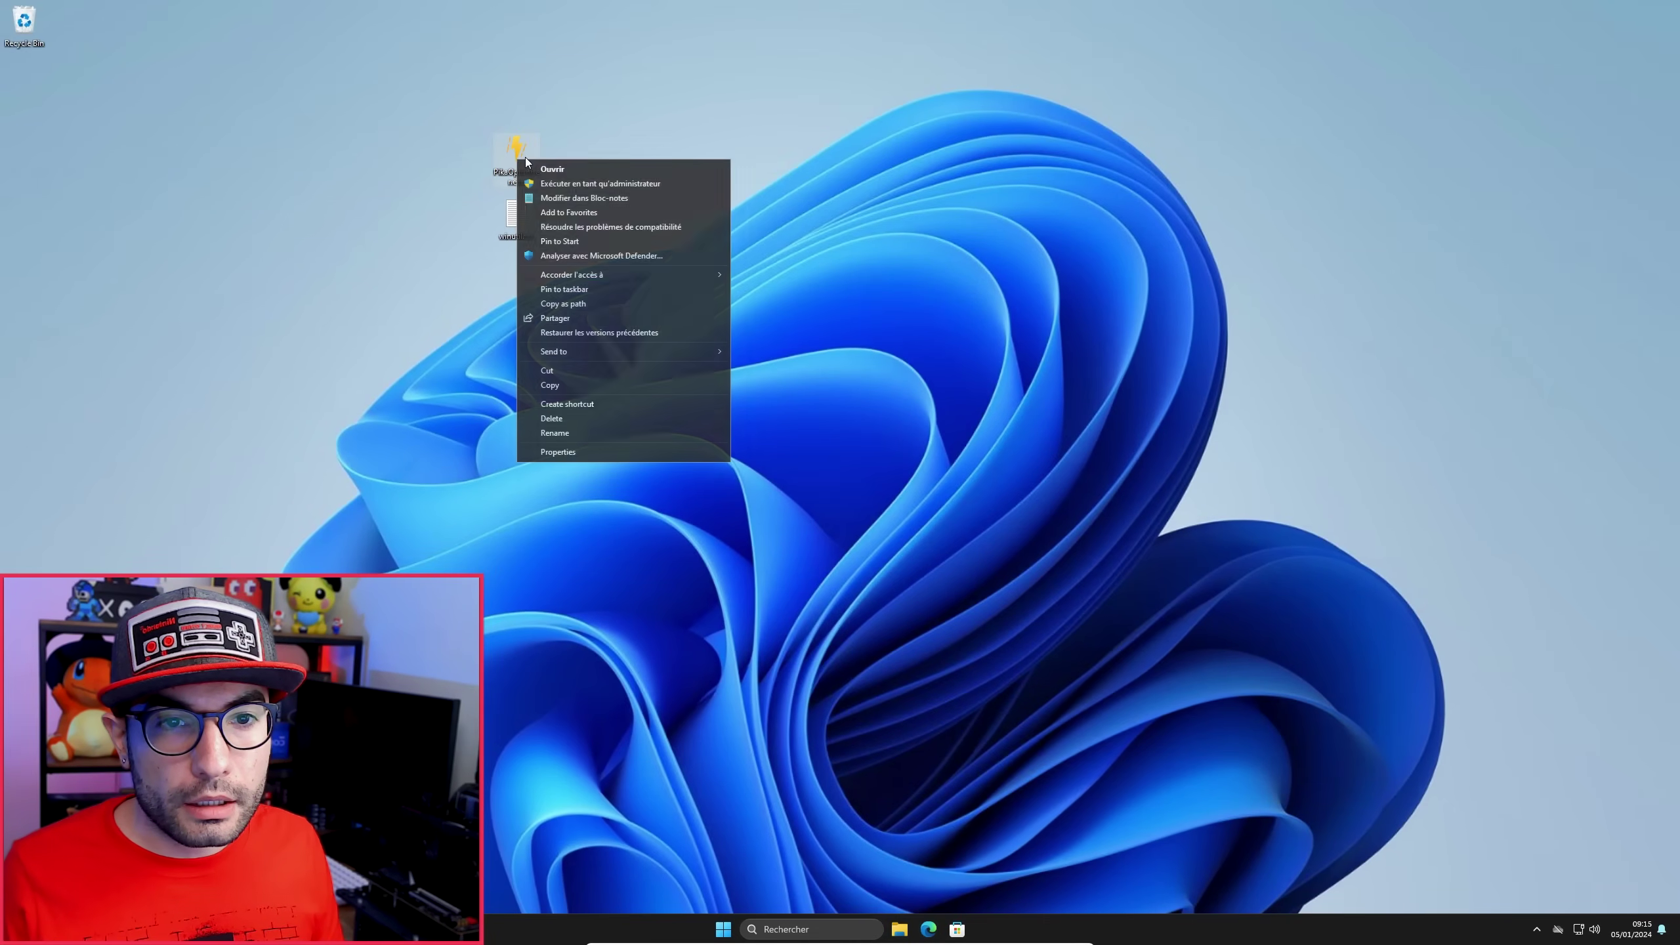
{"action": "left_click", "coordinate": [609, 183]}
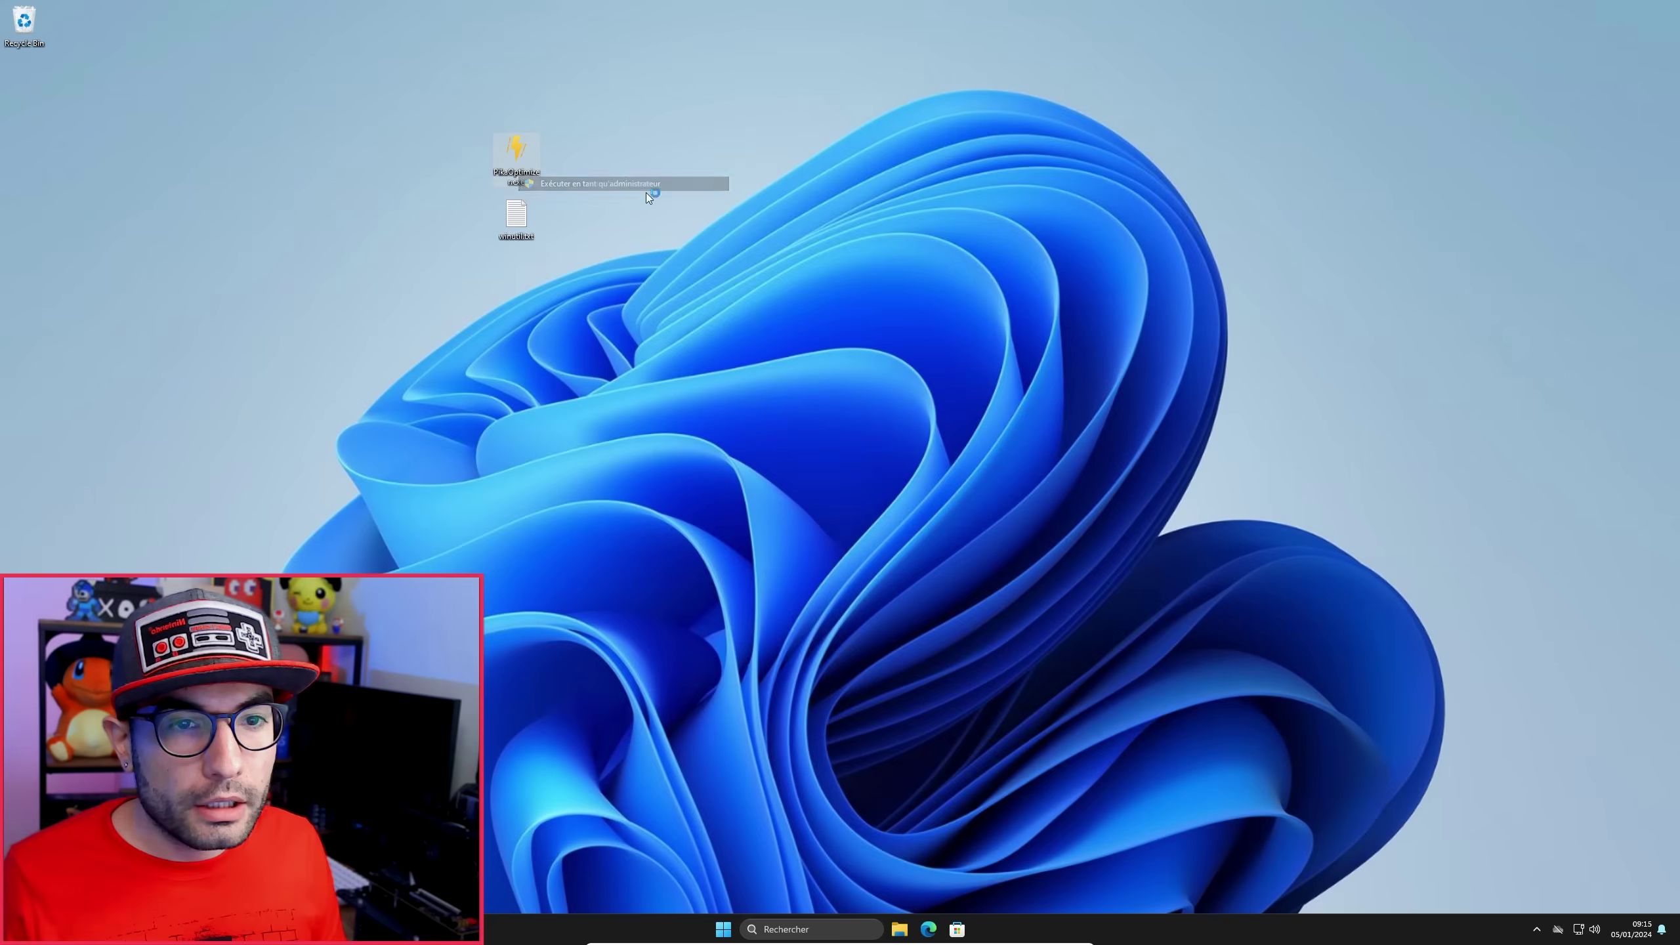
{"action": "left_click", "coordinate": [773, 578]}
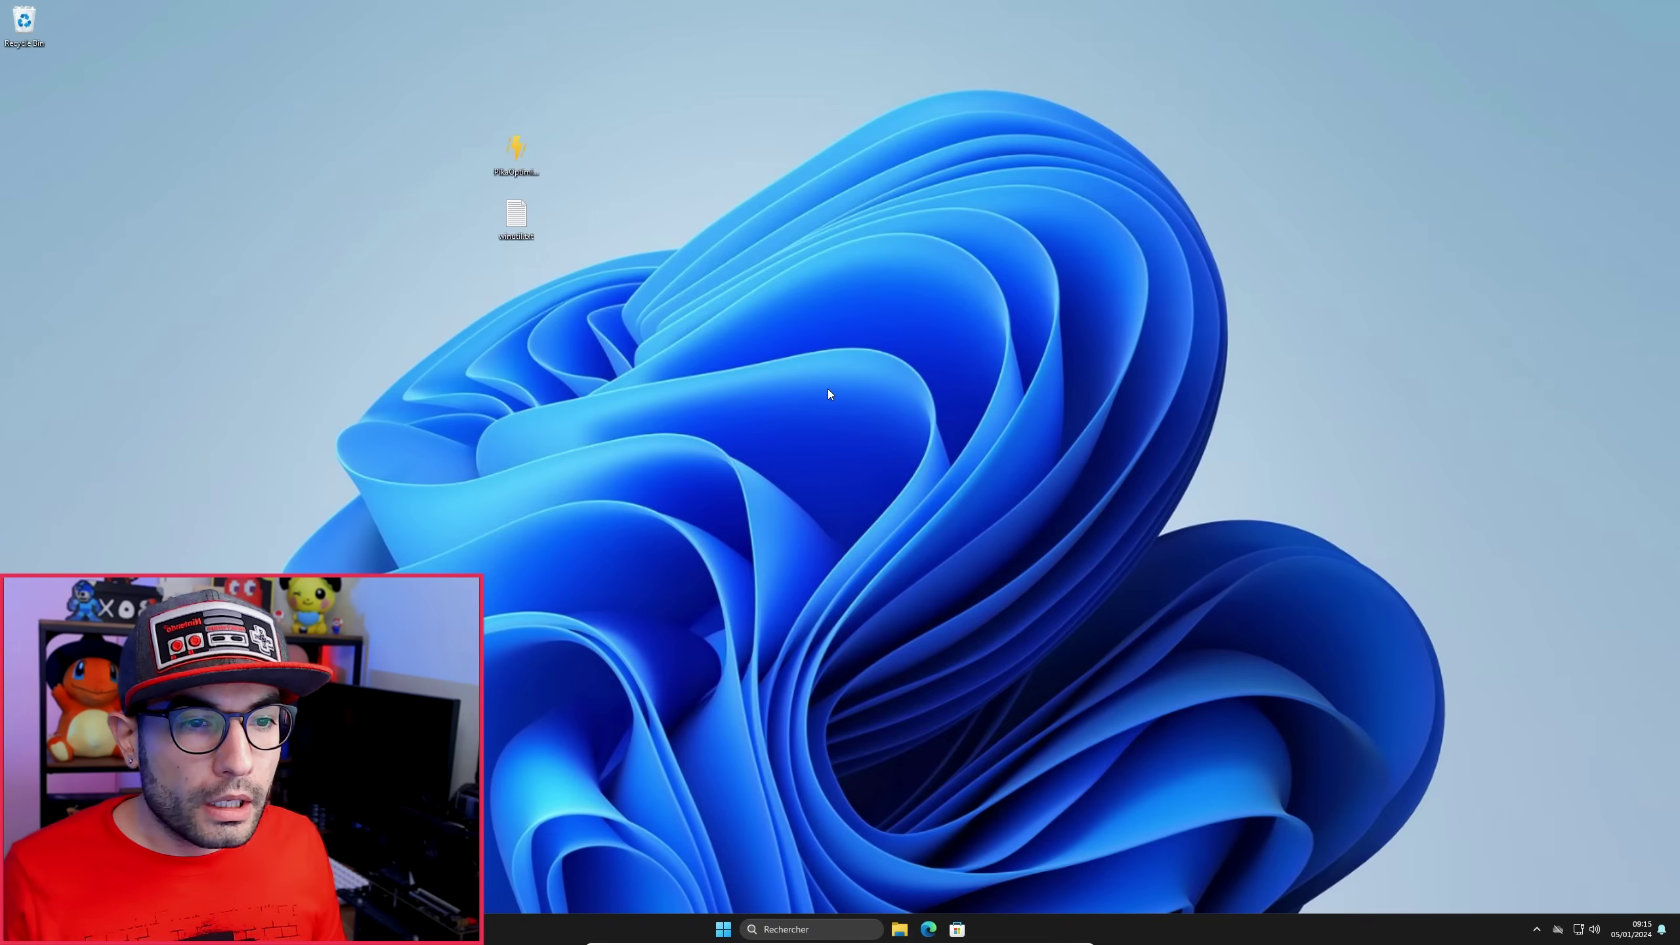
{"action": "left_click_drag", "start_coordinate": [462, 63], "coordinate": [986, 212]}
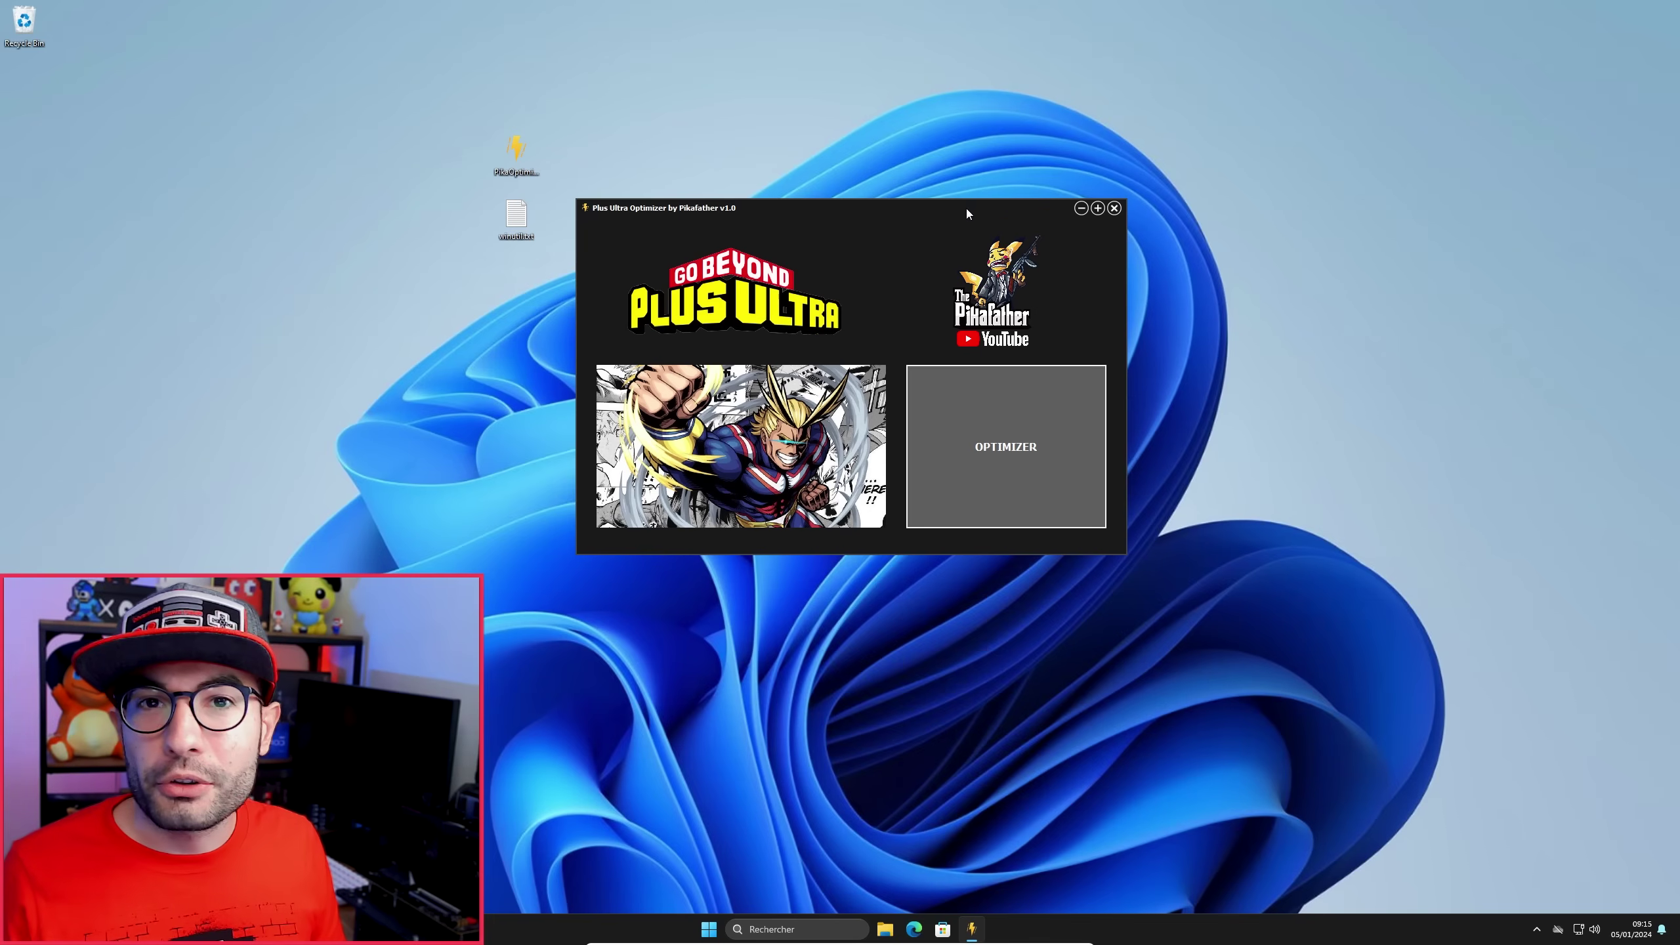
- Mute the system sound and start the Plus Ultra Optimizer's optimization, moving its console window over the application
{"action": "left_click", "coordinate": [1585, 927]}
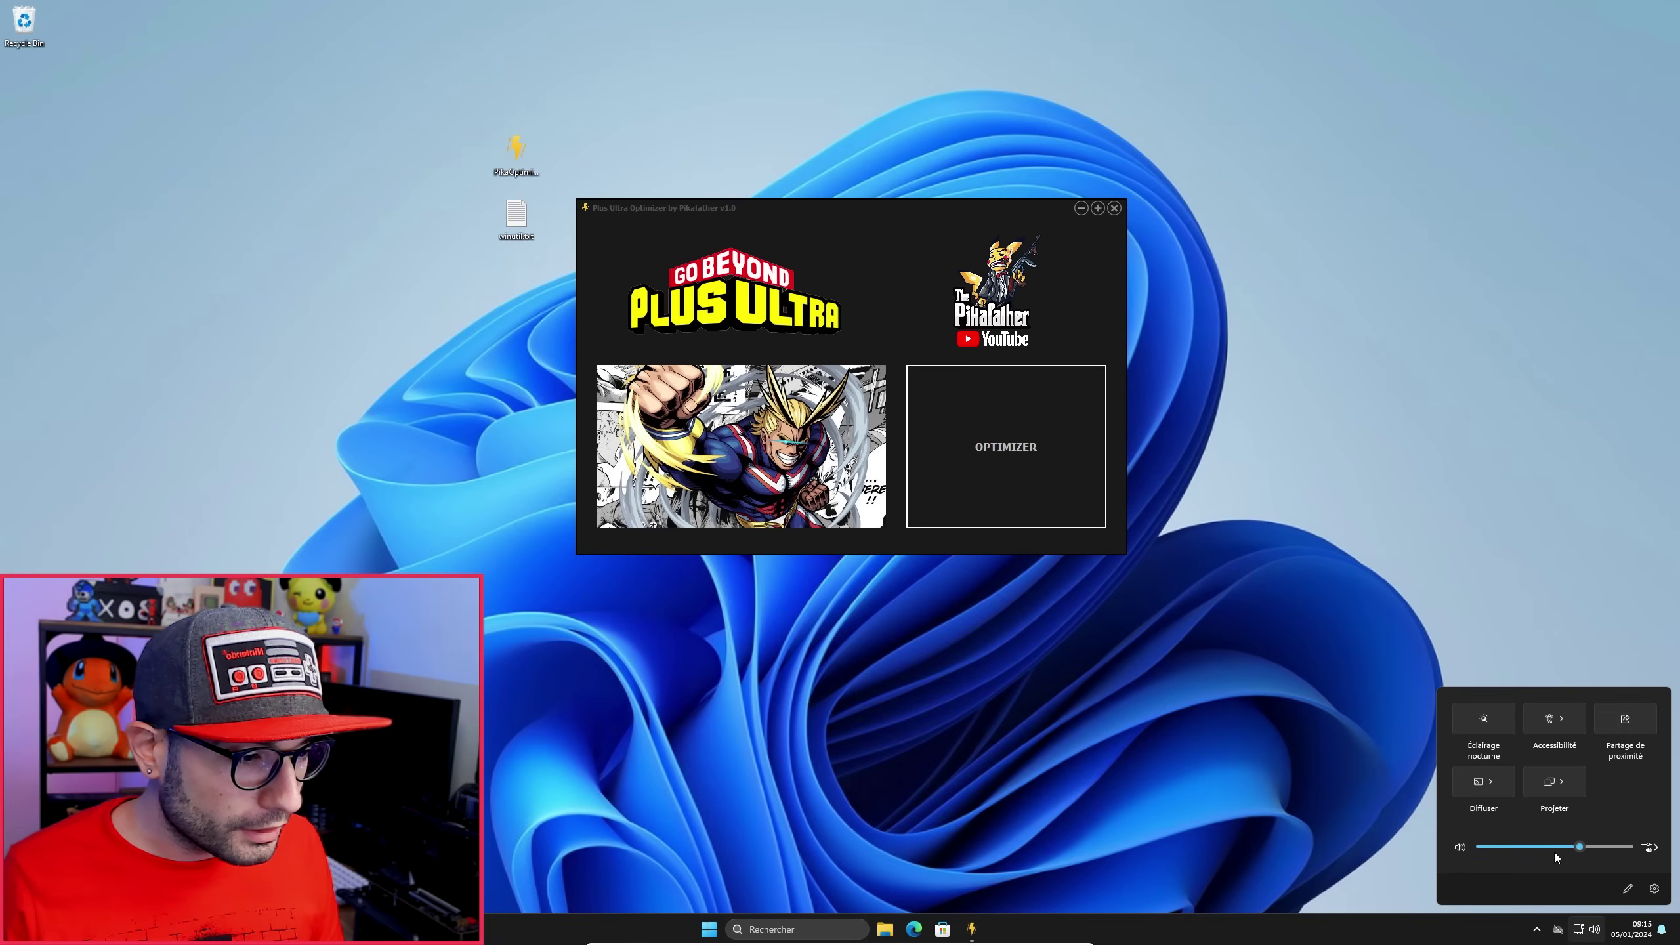
{"action": "left_click", "coordinate": [1539, 488]}
{"action": "left_click_drag", "start_coordinate": [980, 208], "coordinate": [861, 197]}
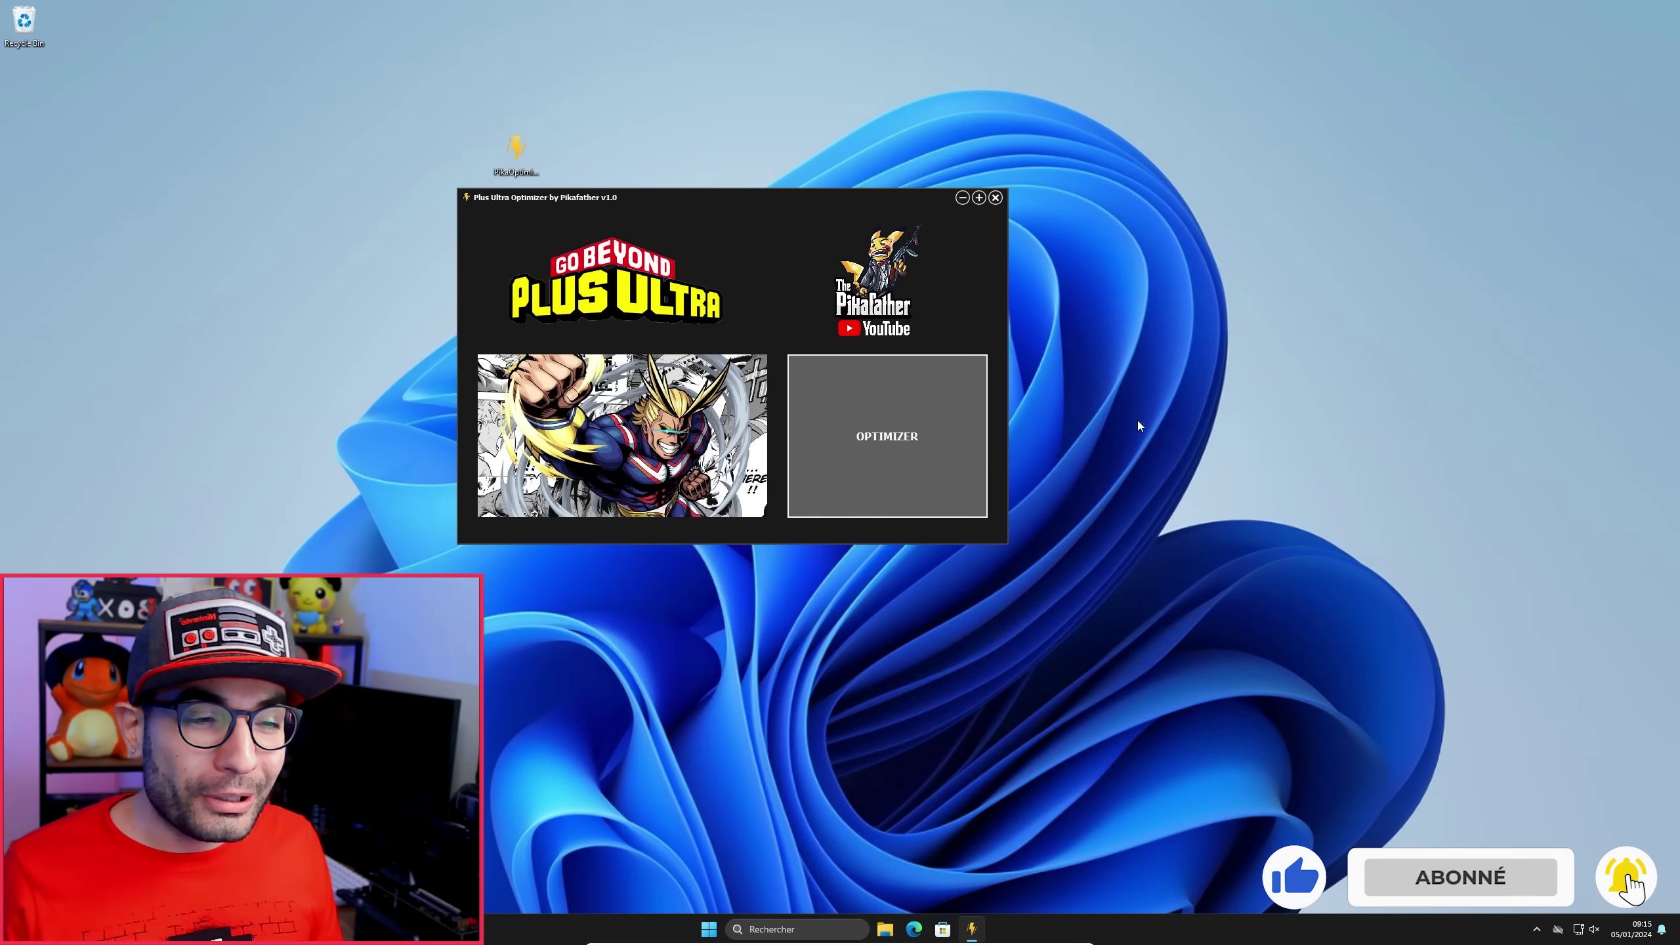
{"action": "left_click", "coordinate": [897, 407]}
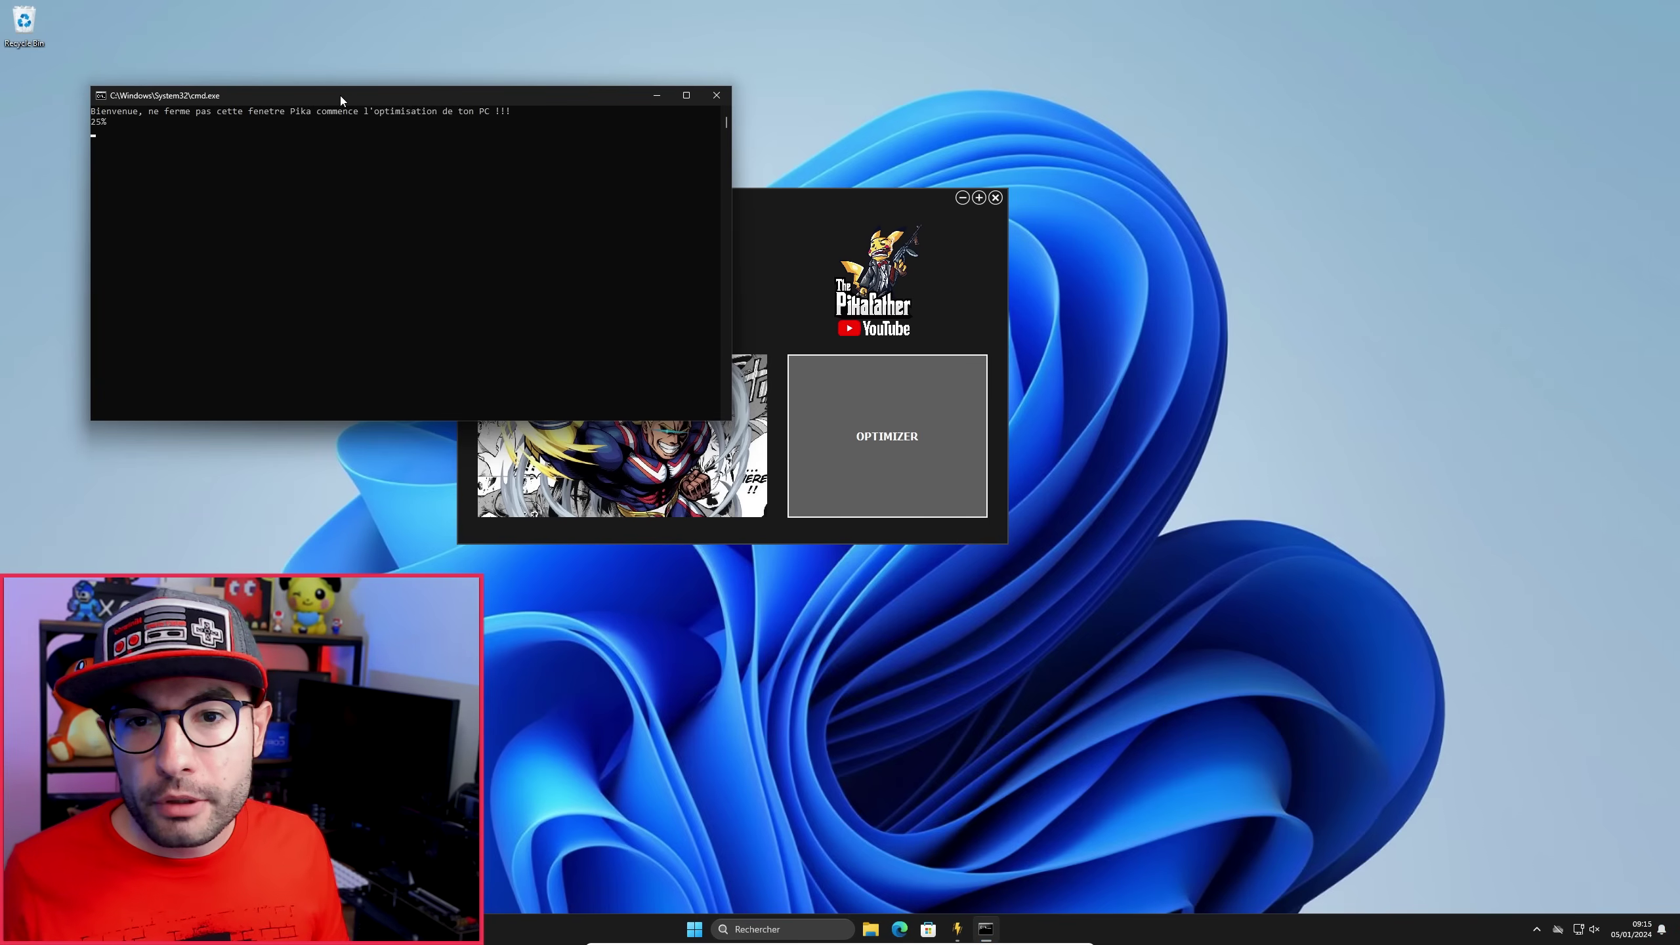
{"action": "left_click_drag", "start_coordinate": [373, 94], "coordinate": [744, 96]}
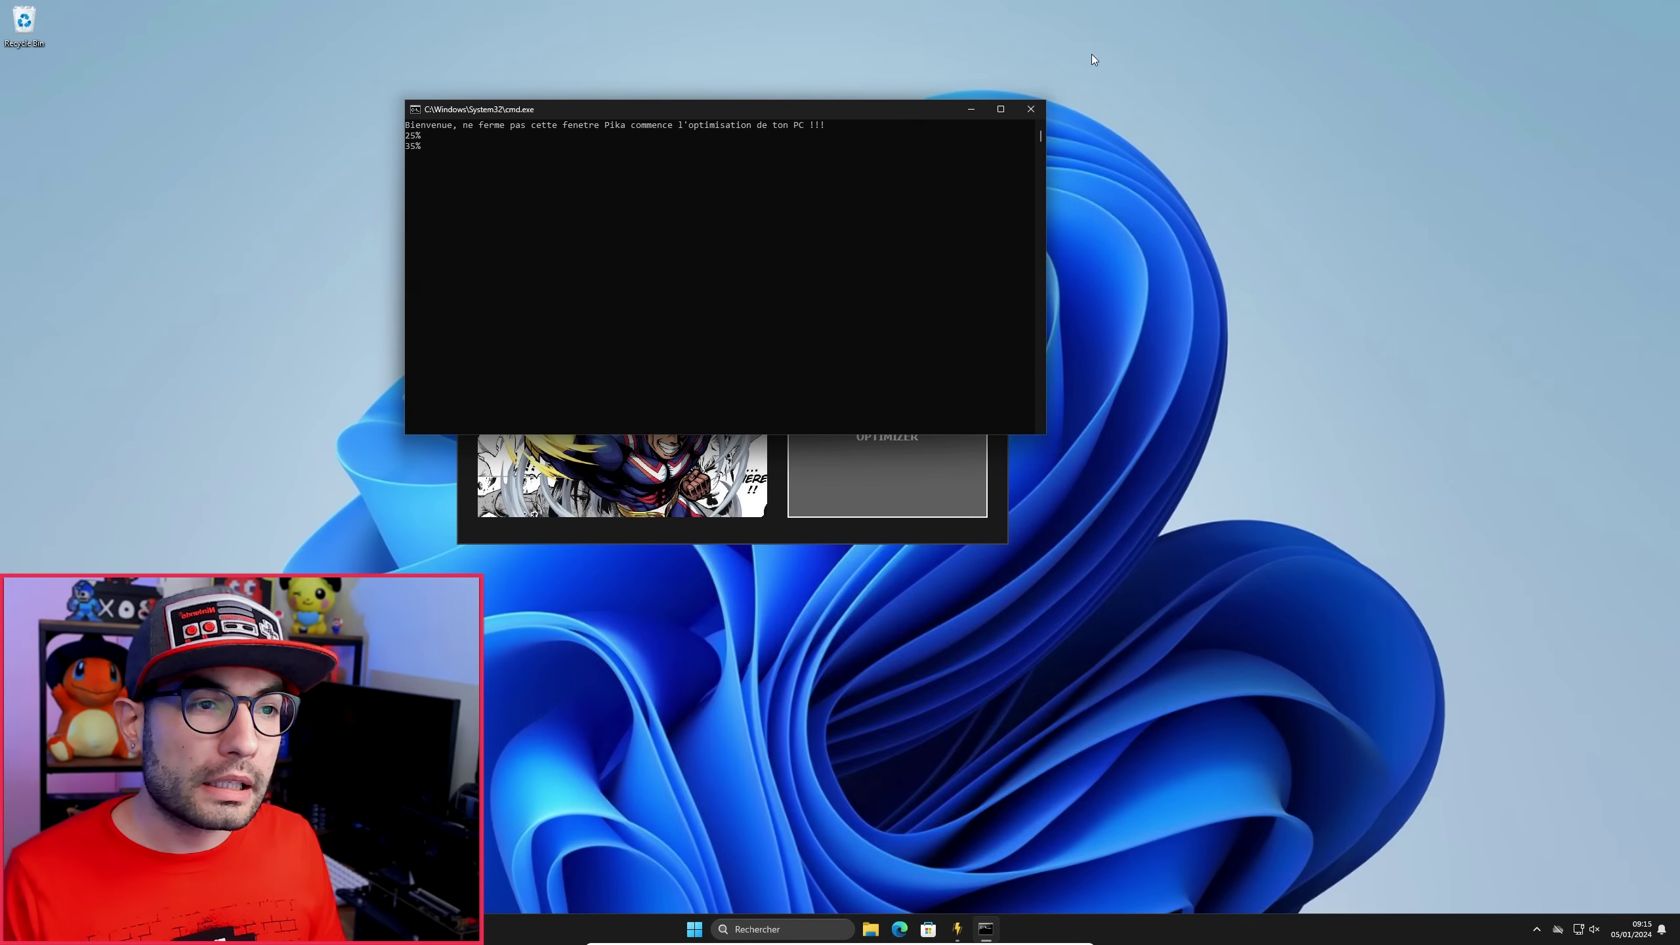
{"action": "left_click", "coordinate": [1035, 63]}
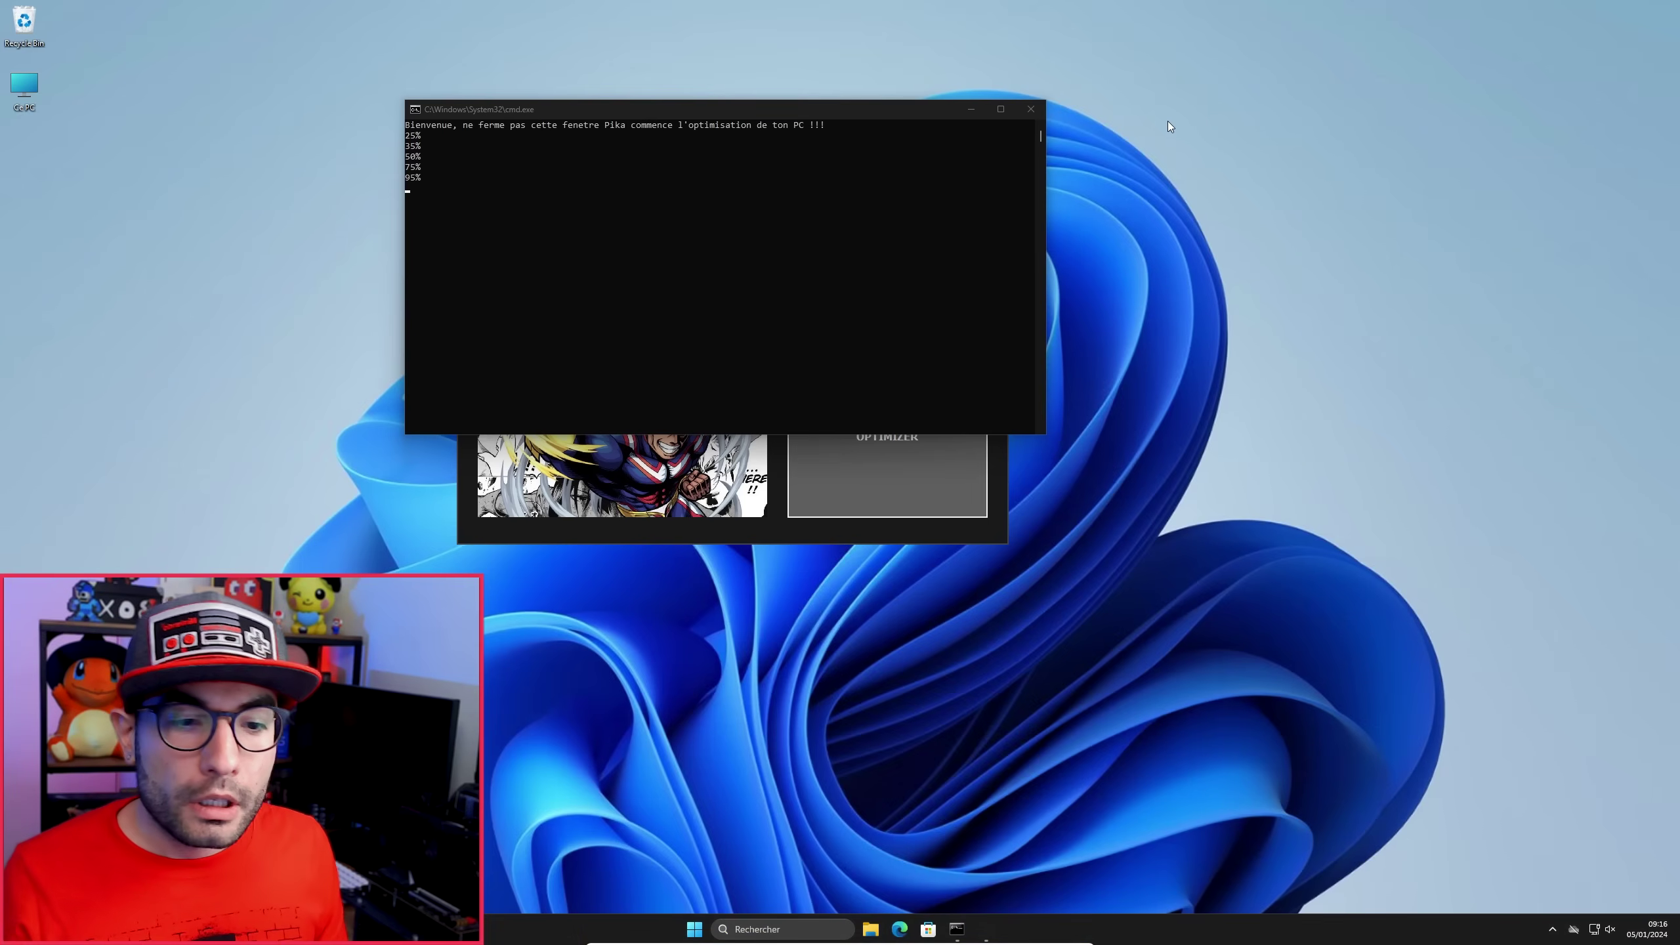
{"action": "key", "text": "super"}
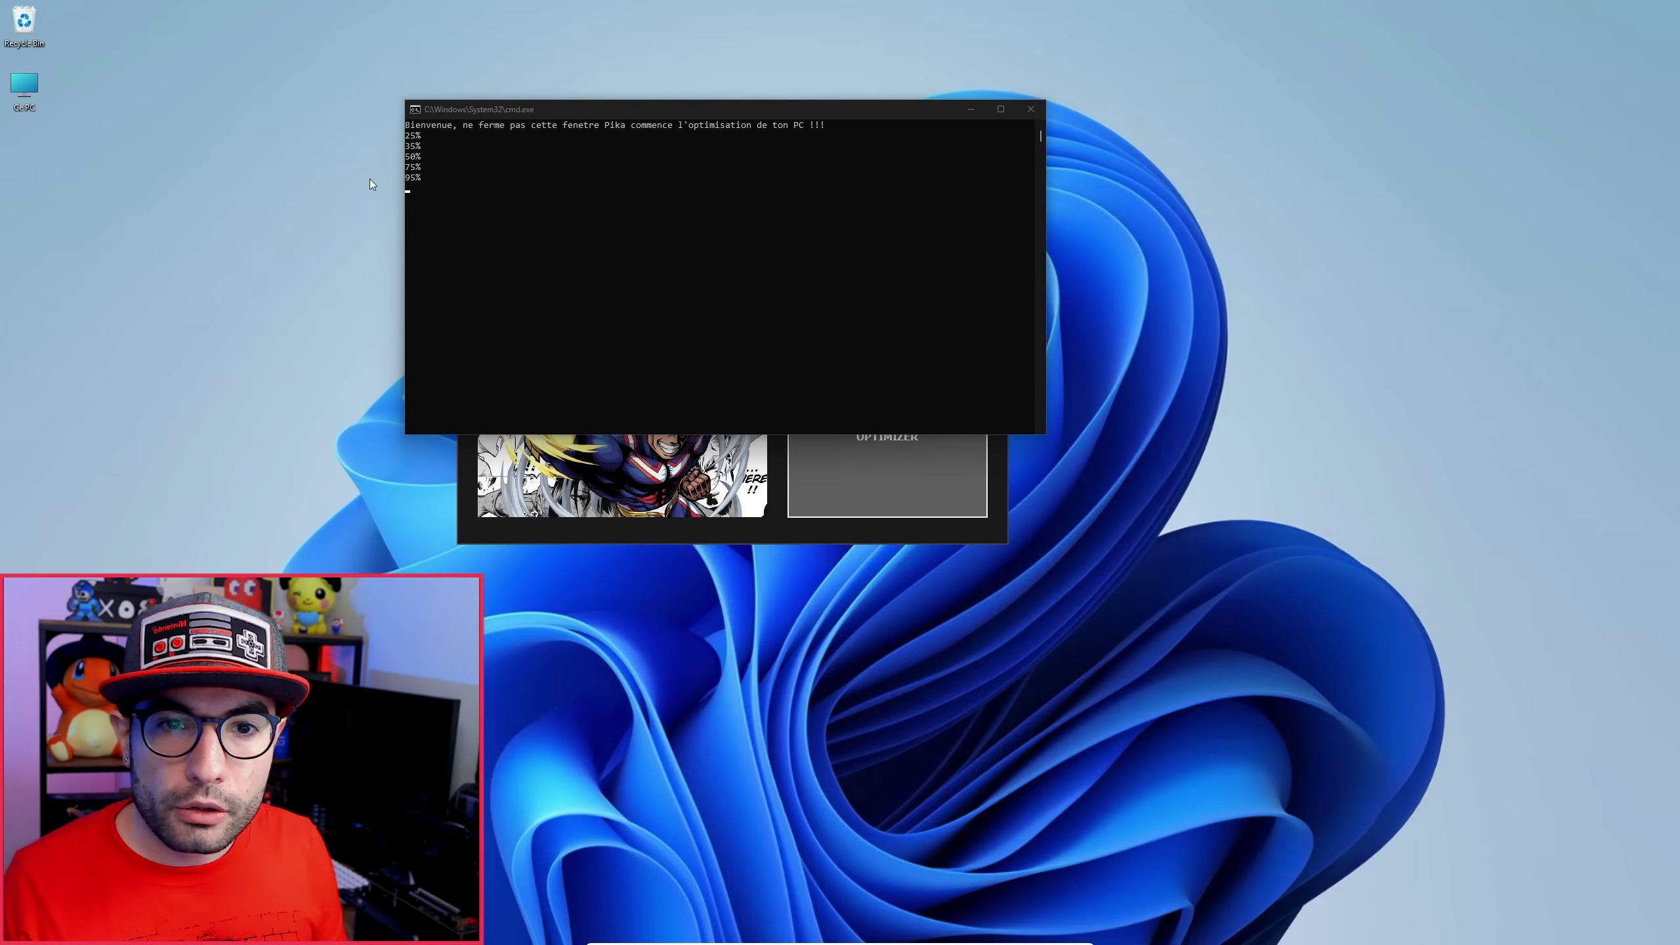
{"action": "key", "text": "super"}
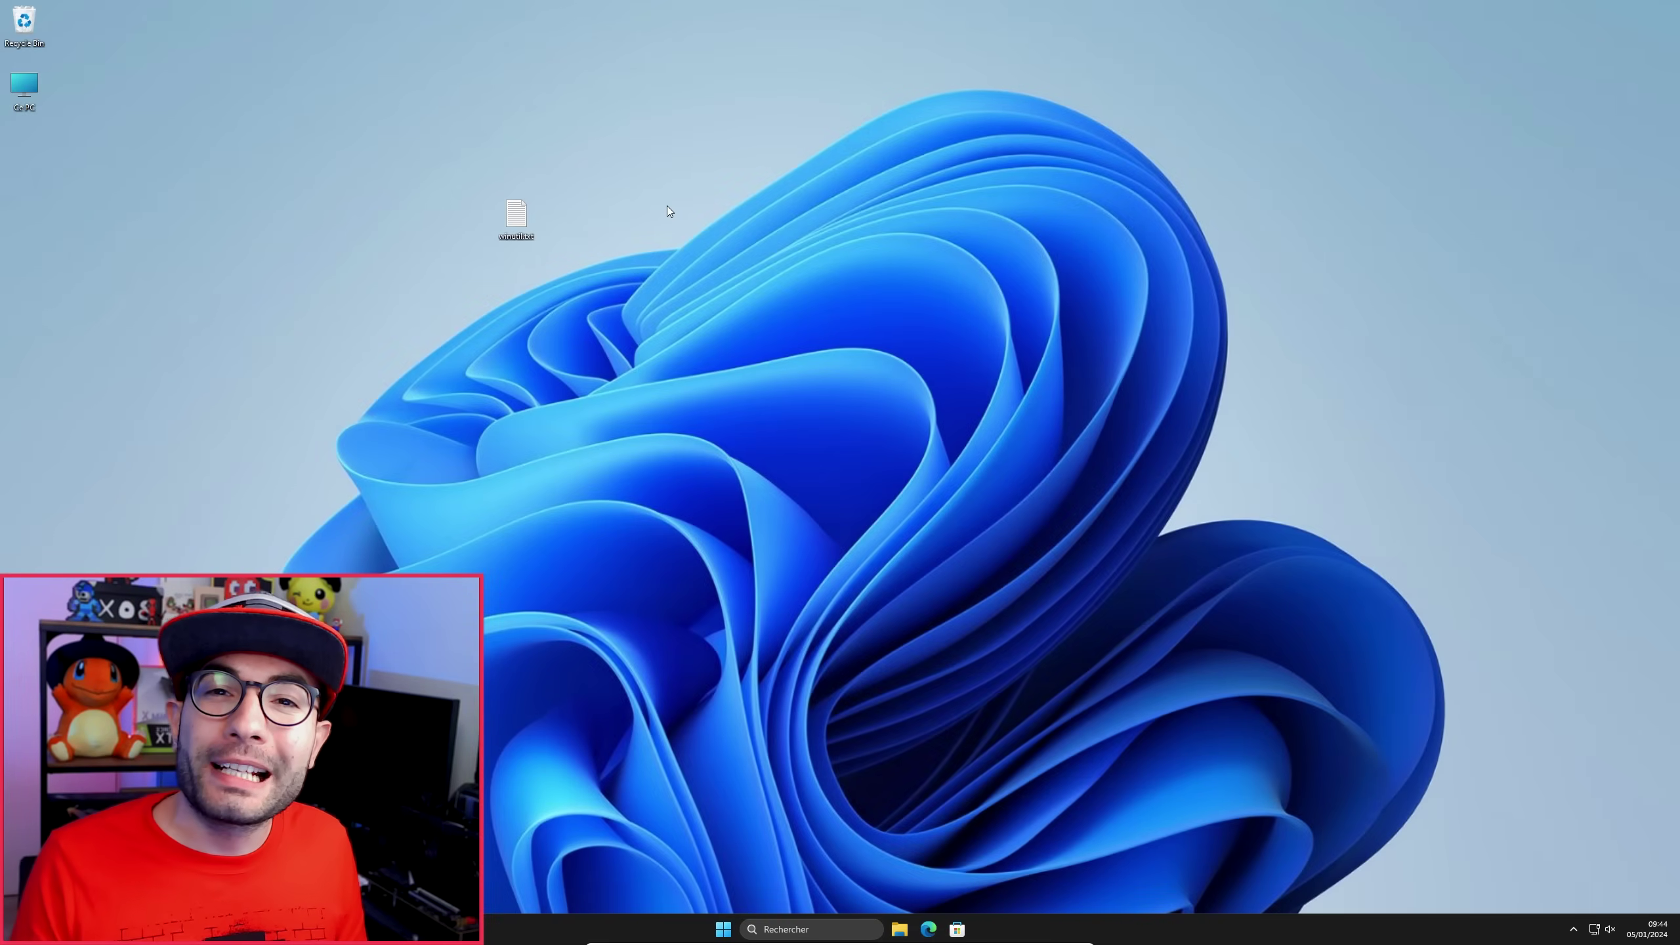
- Open File Explorer to check the drives' disk space, and view the processor performance graph in Task Manager
{"action": "left_click", "coordinate": [899, 930]}
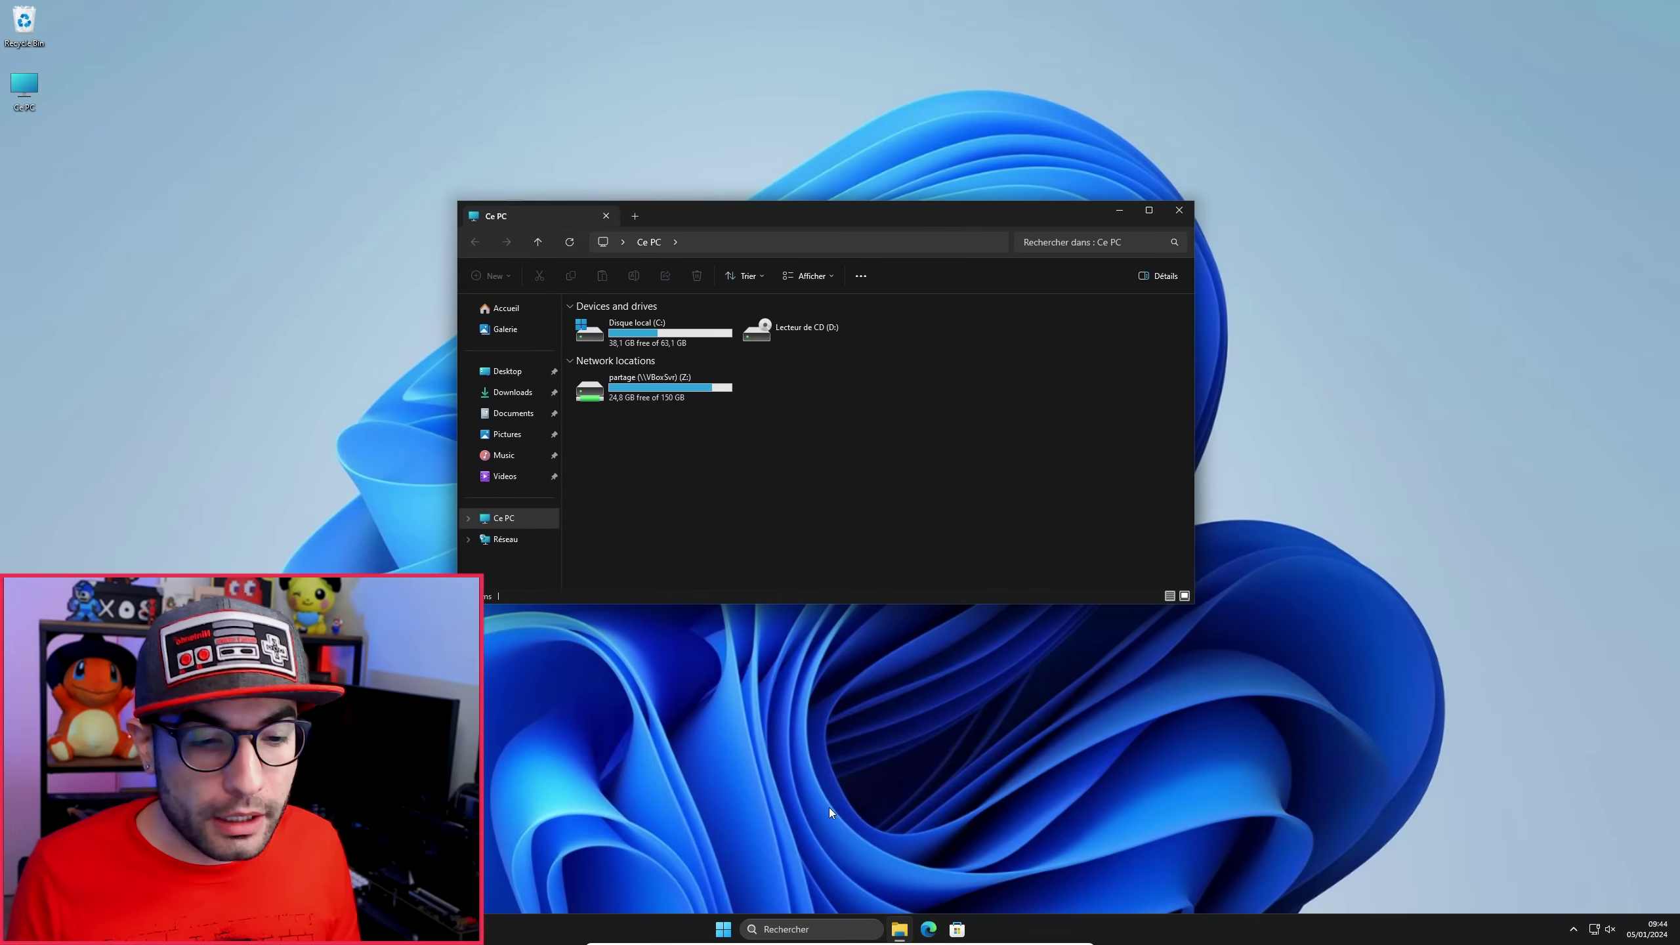
{"action": "left_click", "coordinate": [791, 929]}
{"action": "type", "text": "powershell"}
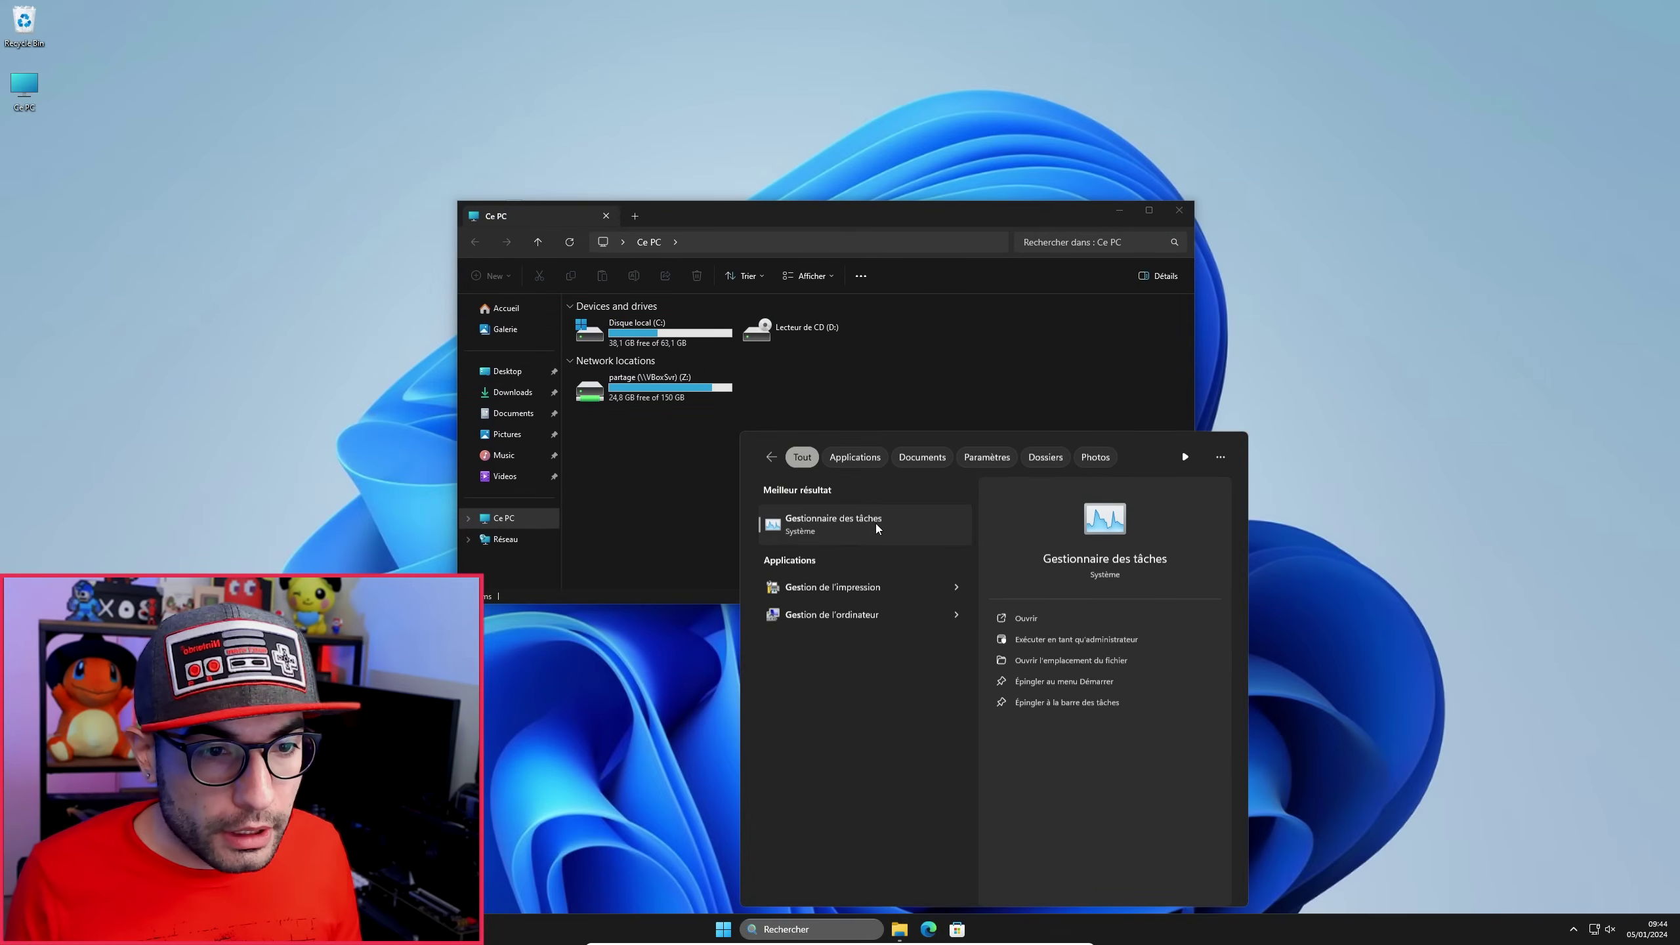
{"action": "left_click", "coordinate": [869, 529]}
{"action": "left_click", "coordinate": [395, 246]}
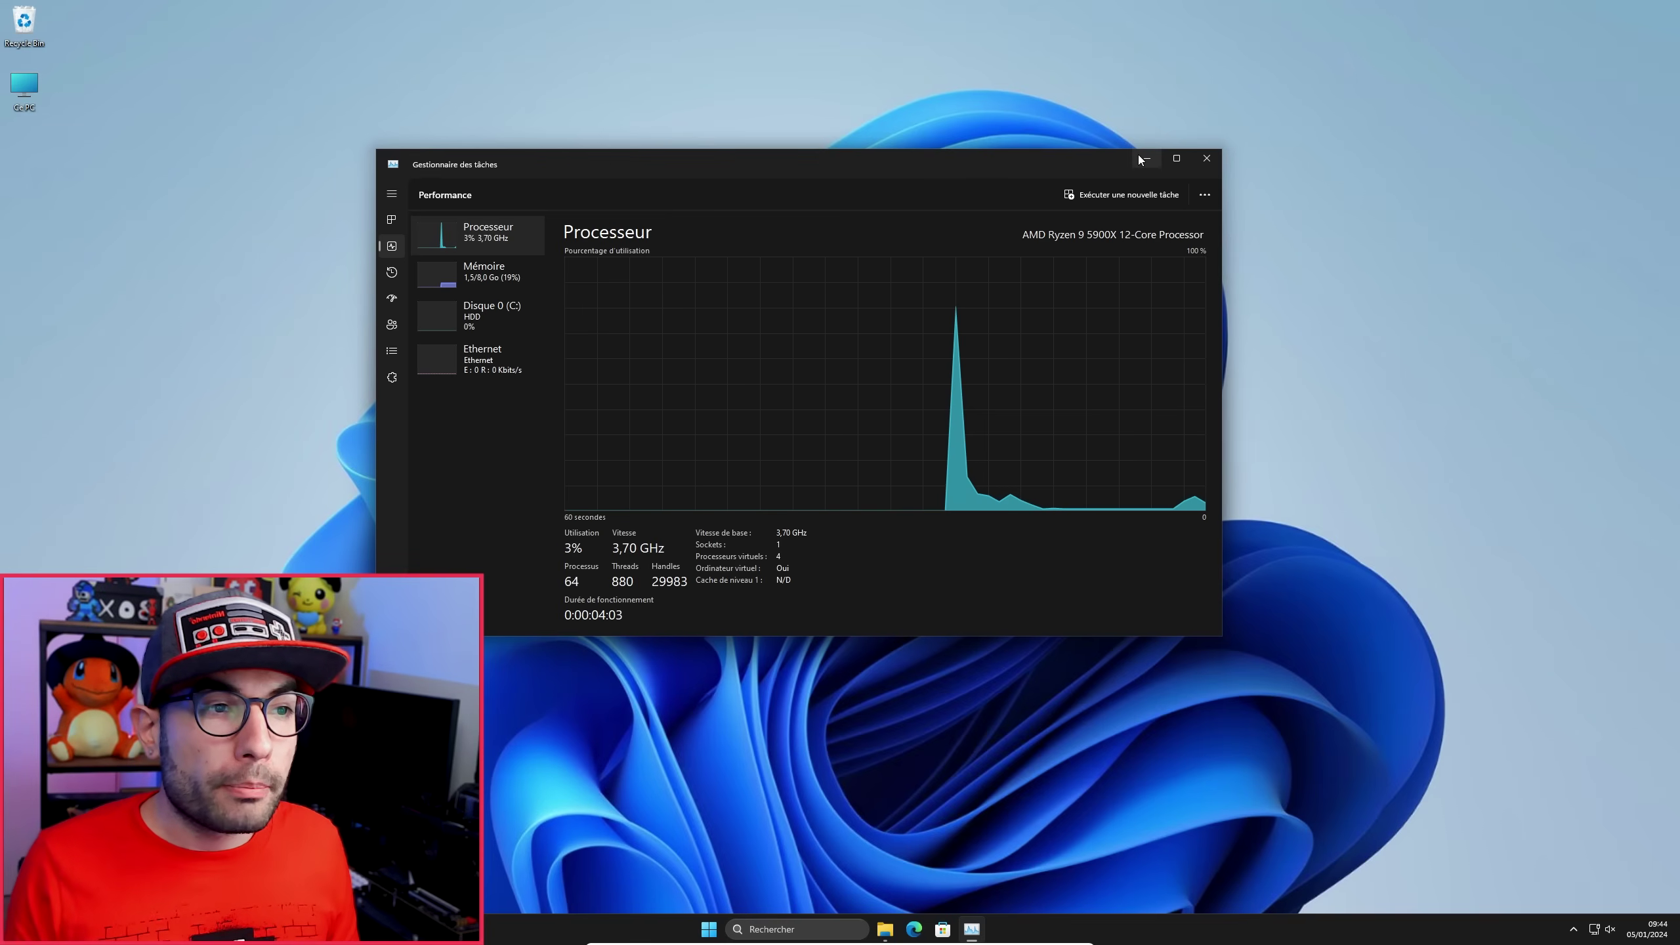
- Minimize the Task Manager and File Explorer windows to clear the desktop
{"action": "key", "text": "alt+F4"}
{"action": "key", "text": "super+e"}
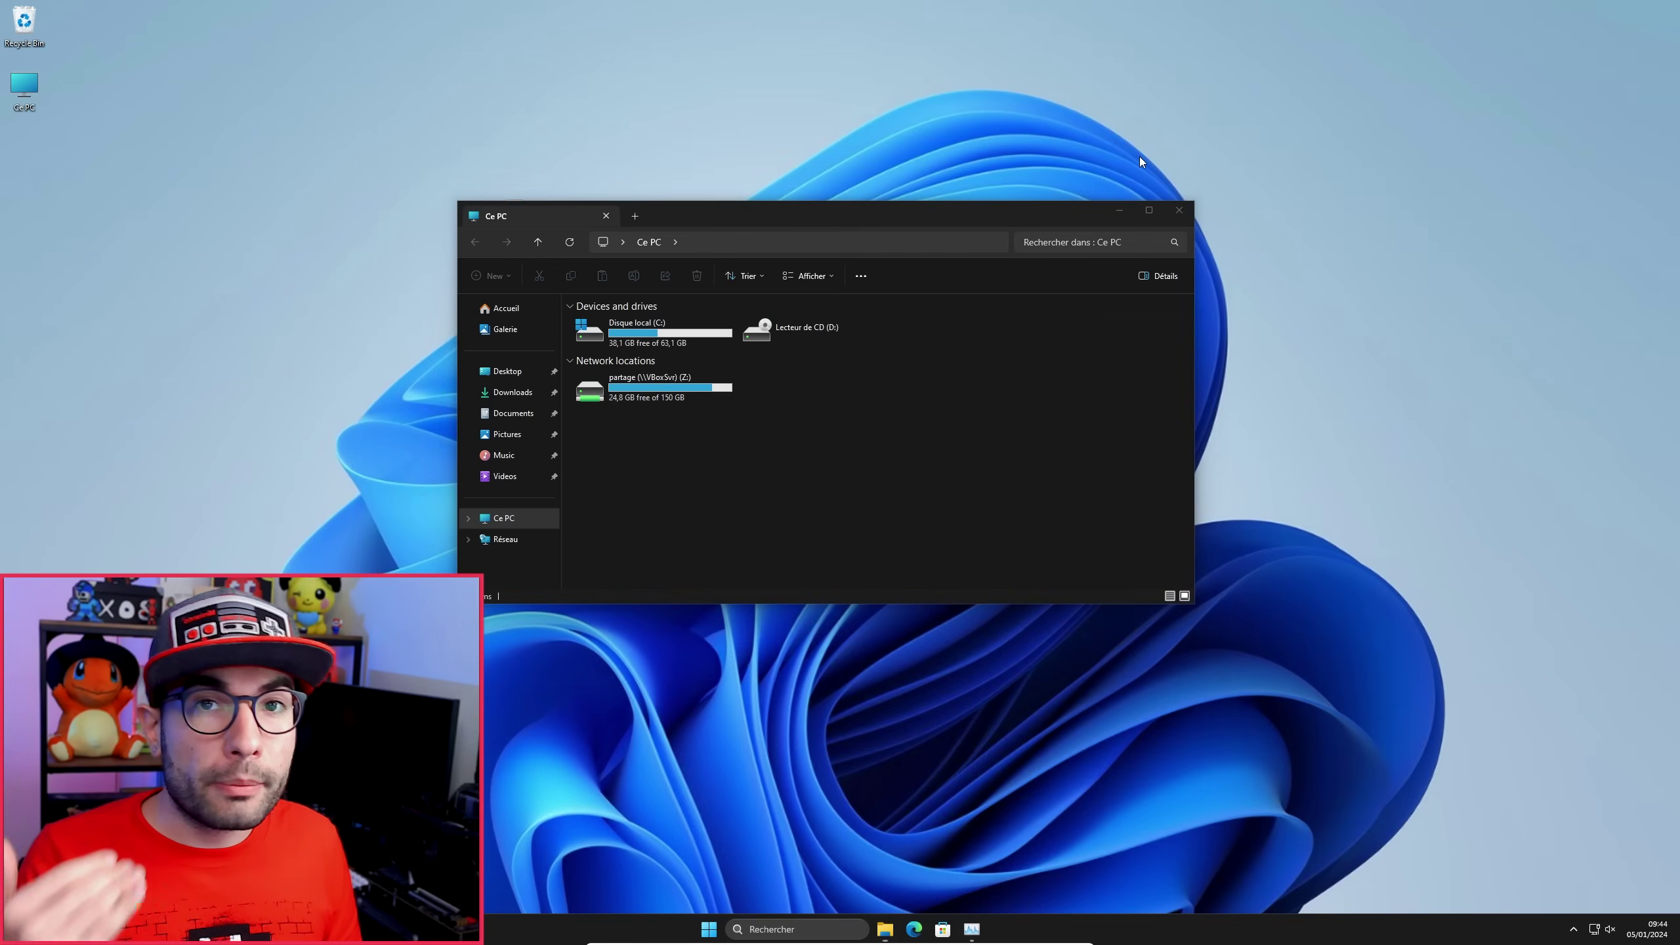
{"action": "left_click", "coordinate": [1117, 210]}
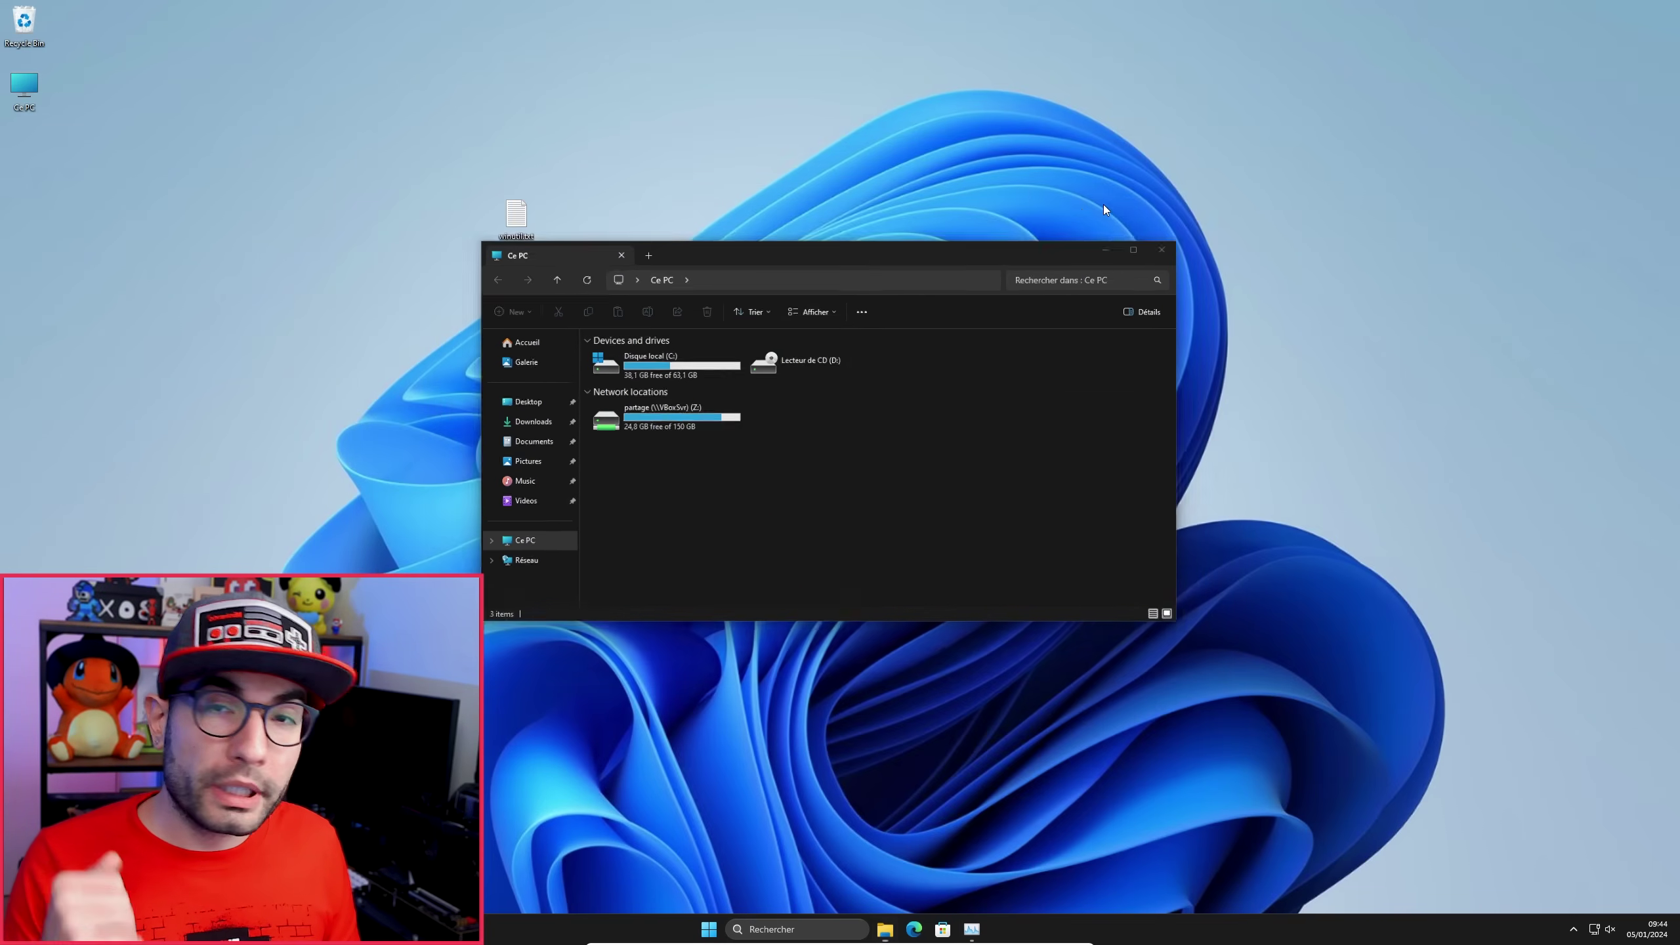